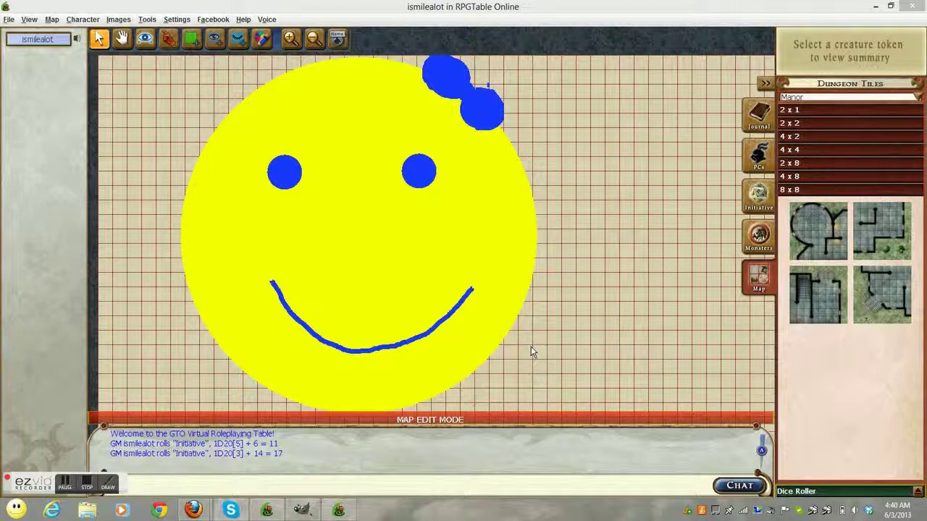
- Browse the journal's Party Notes and My Notes
click(758, 114)
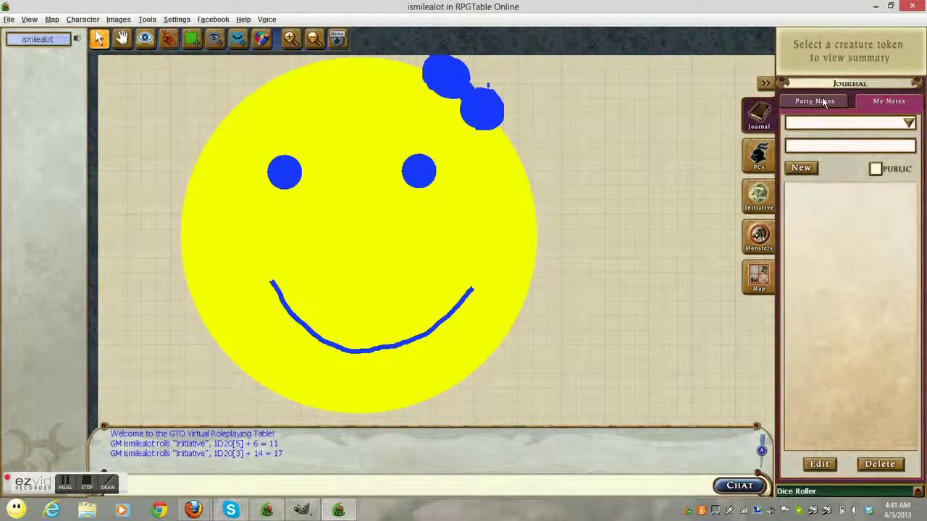
click(822, 101)
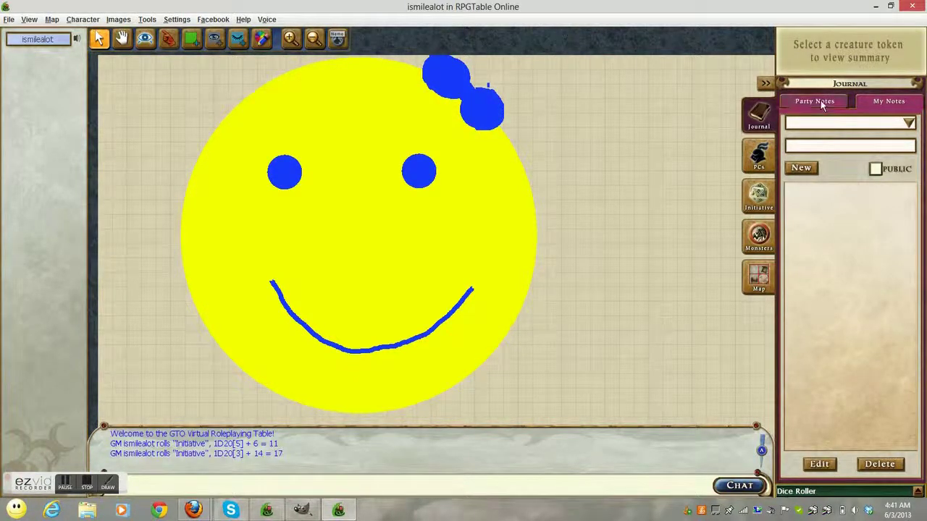
click(884, 100)
- View PCs, initiative with Duergar Guard options, and monsters, then reopen dungeon-tile map editing
click(771, 160)
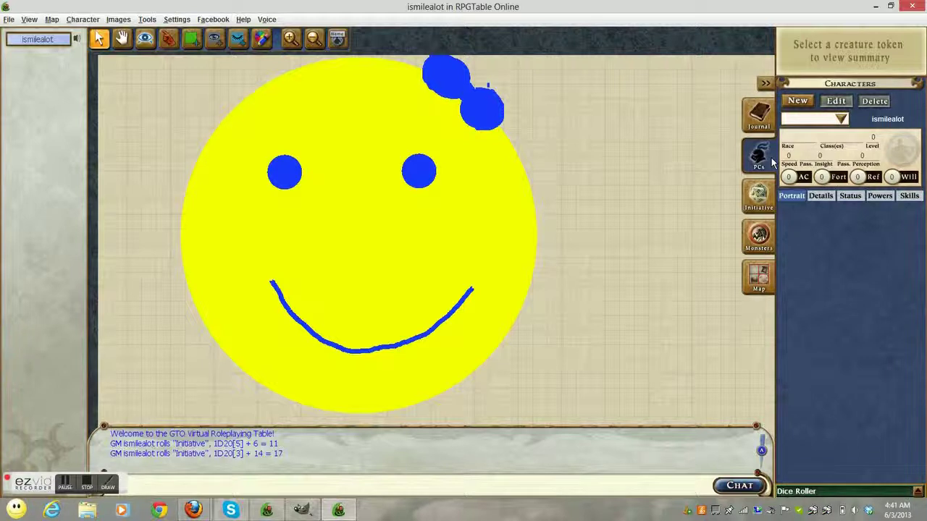
click(759, 194)
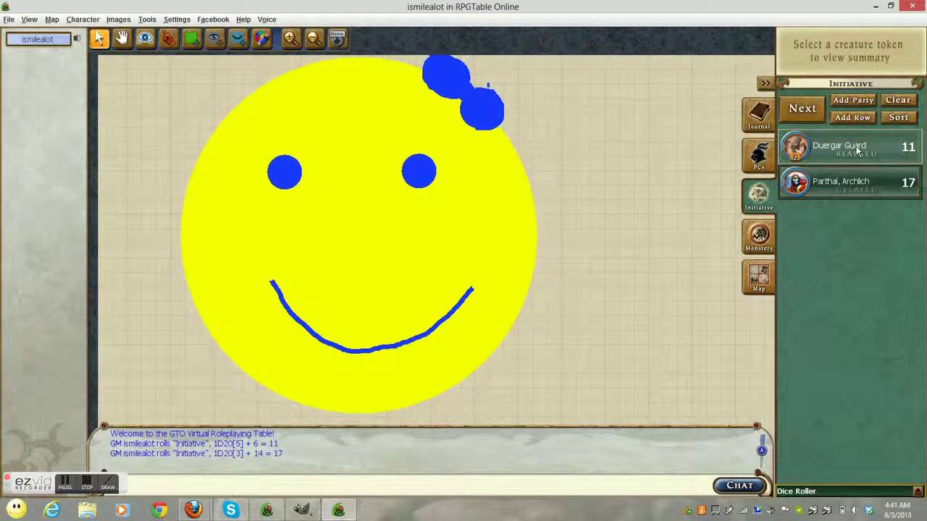
right_click(820, 158)
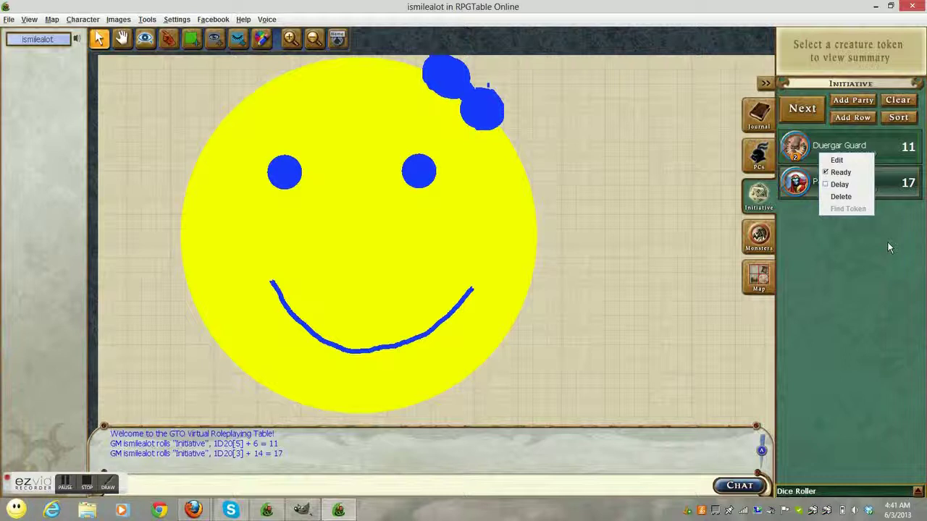
click(757, 239)
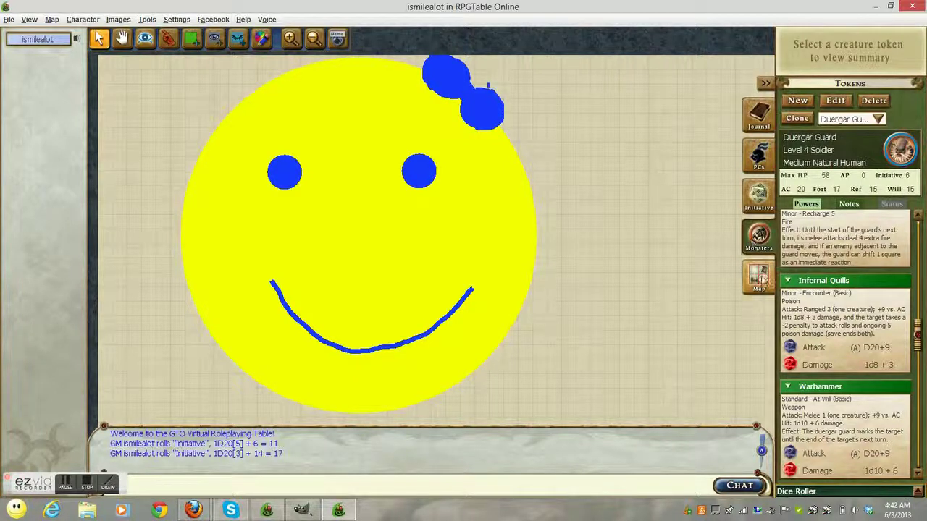
click(760, 278)
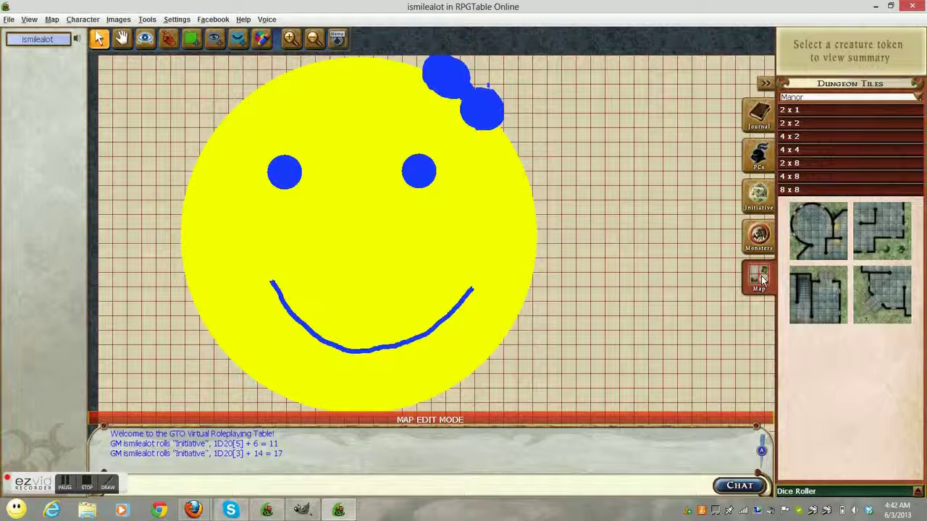
- Load the saved kobold warren map and show the monster tokens panel
click(51, 20)
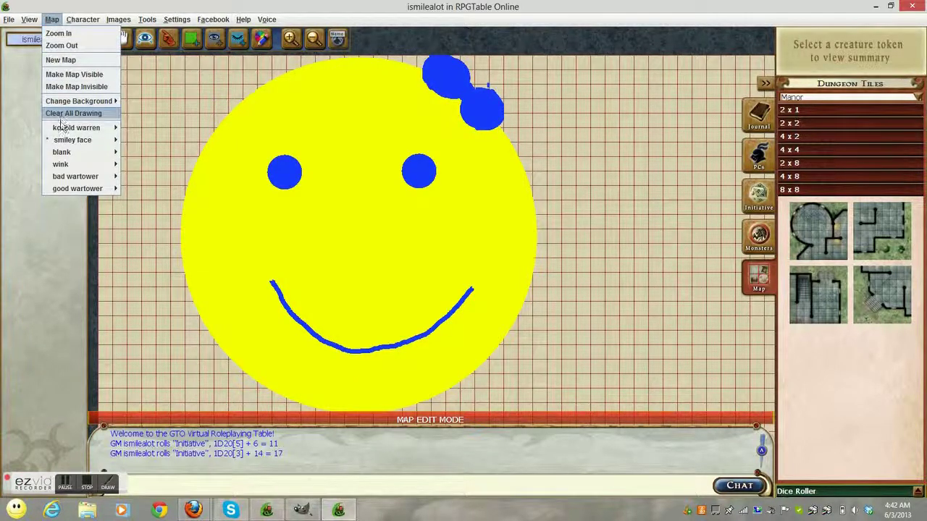
mouse_move(85, 132)
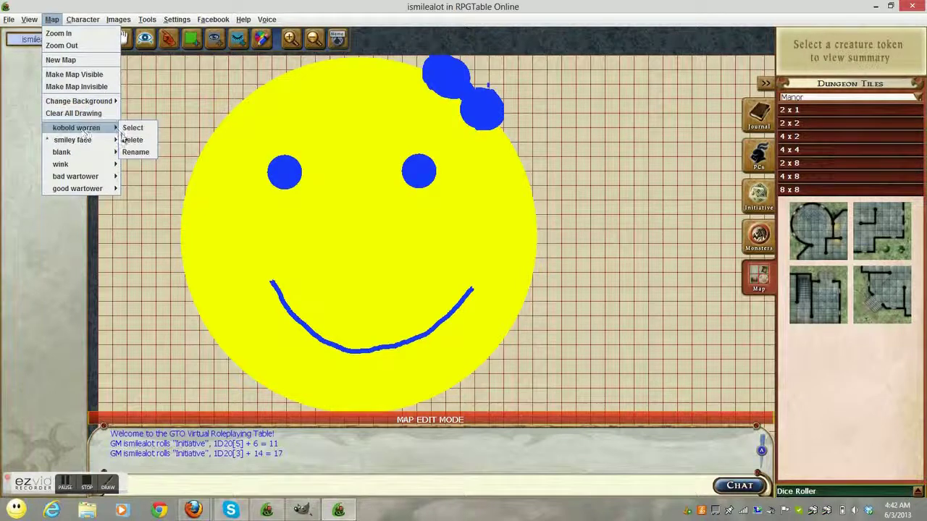
click(141, 130)
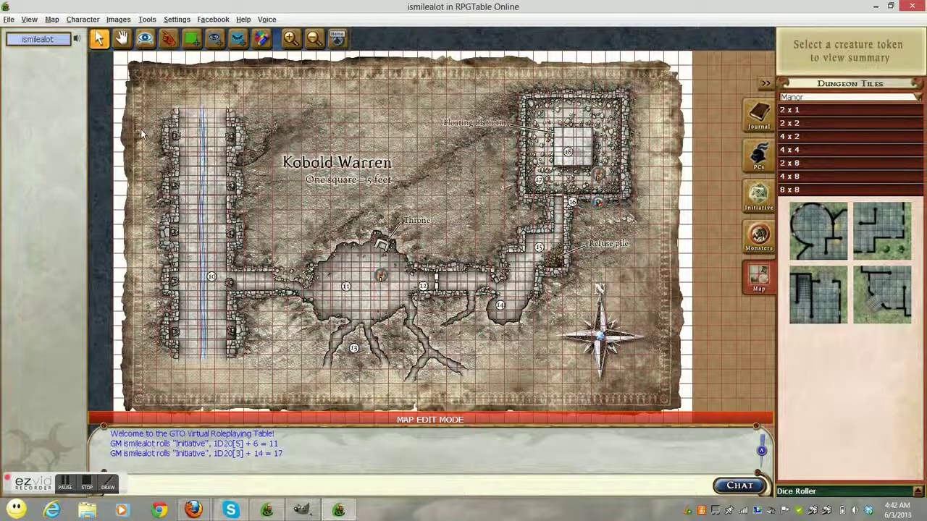
click(759, 236)
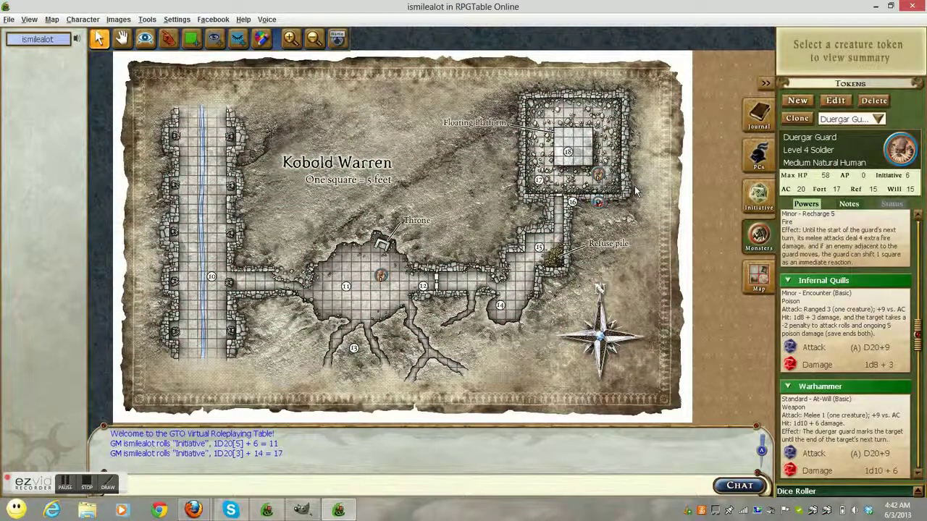
- Mark a translucent blue area over the Kobold Warren map's top-left corner
click(191, 39)
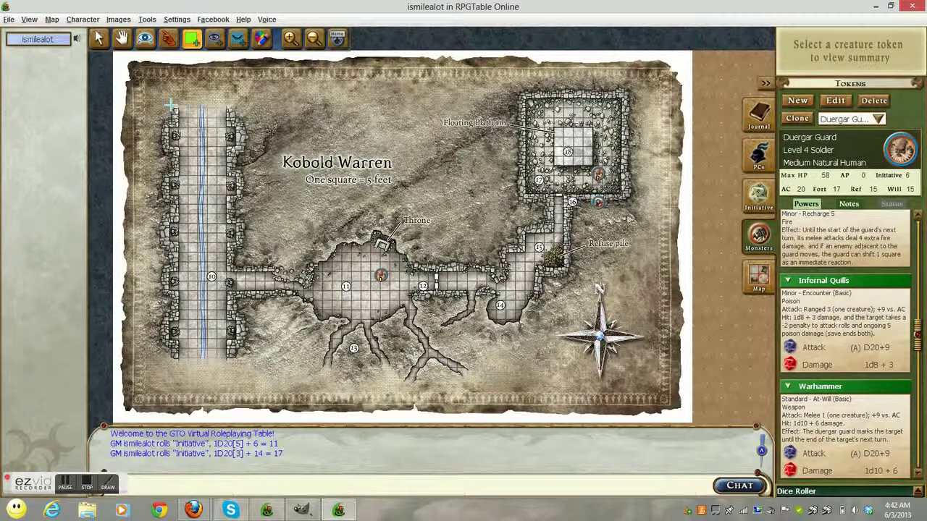
drag(185, 109, 114, 61)
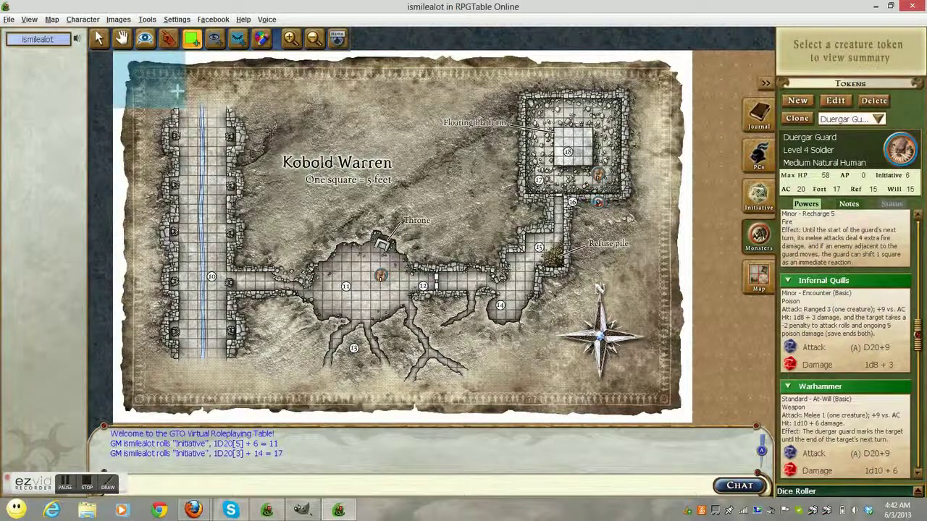
click(179, 91)
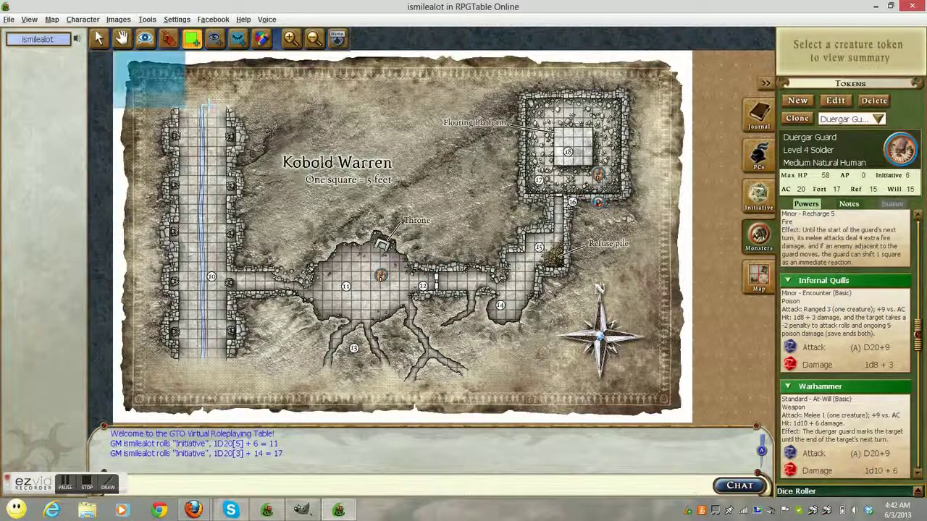
click(52, 22)
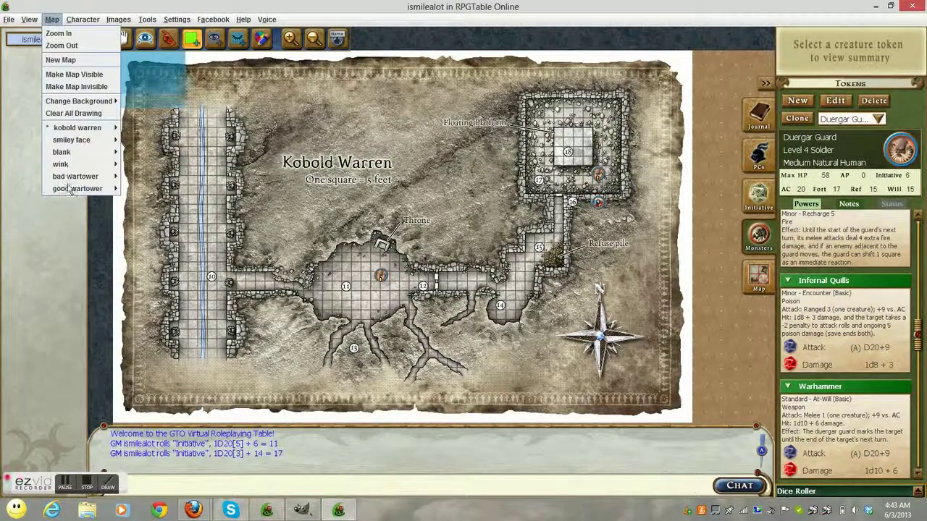
mouse_move(120, 20)
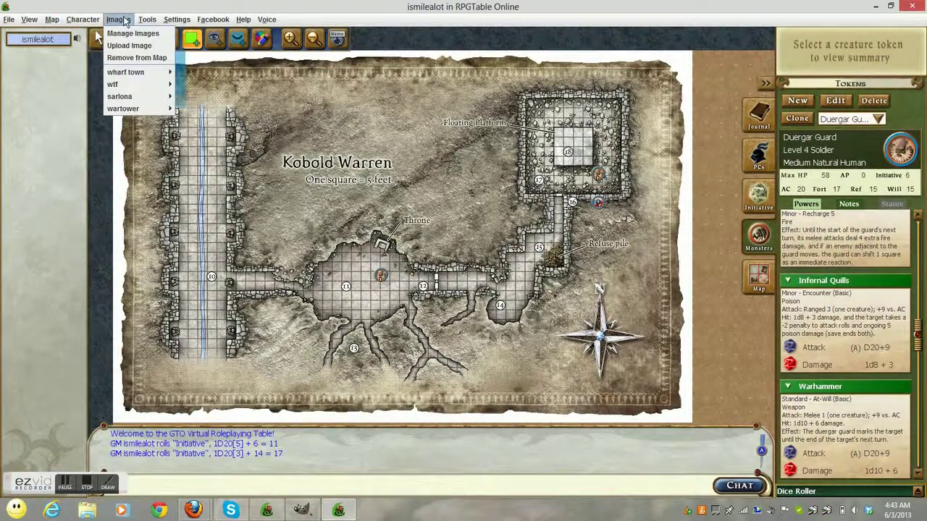
click(53, 21)
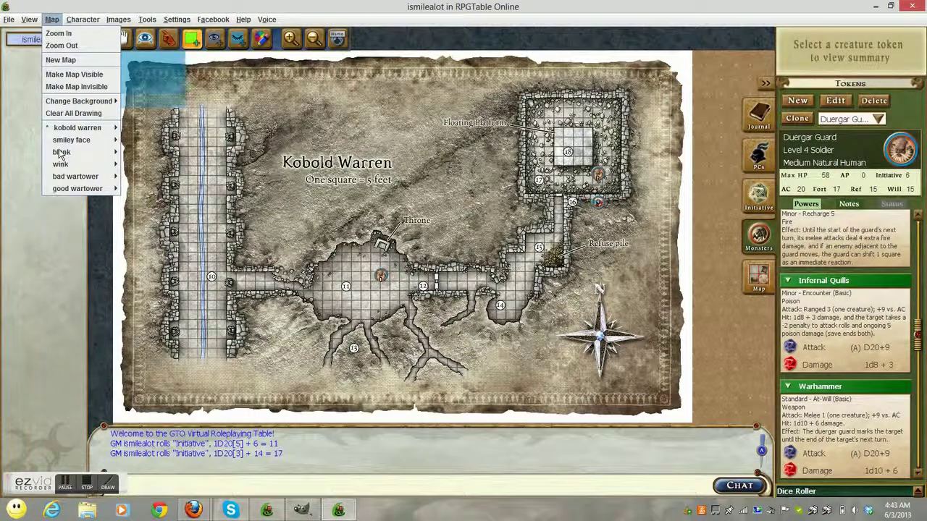
- Start a new blank map and preview the uploaded sarlona image
click(52, 61)
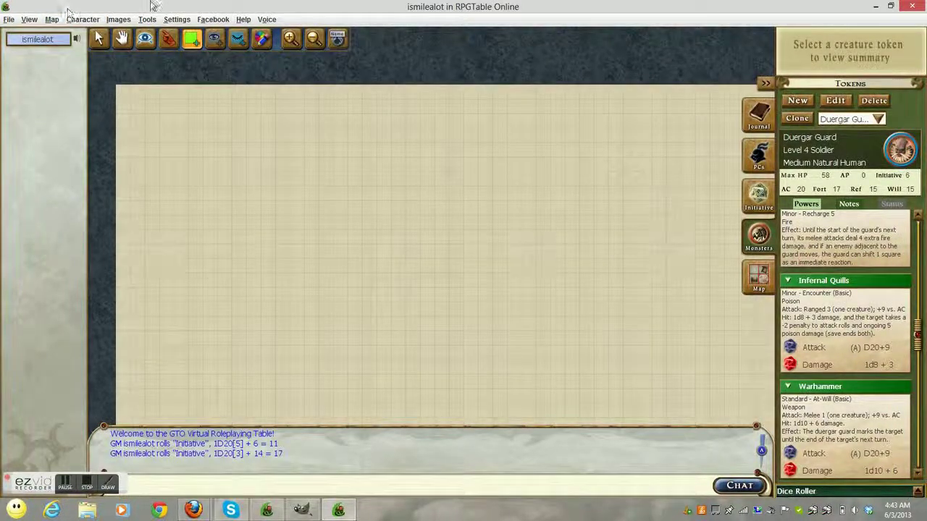
click(118, 21)
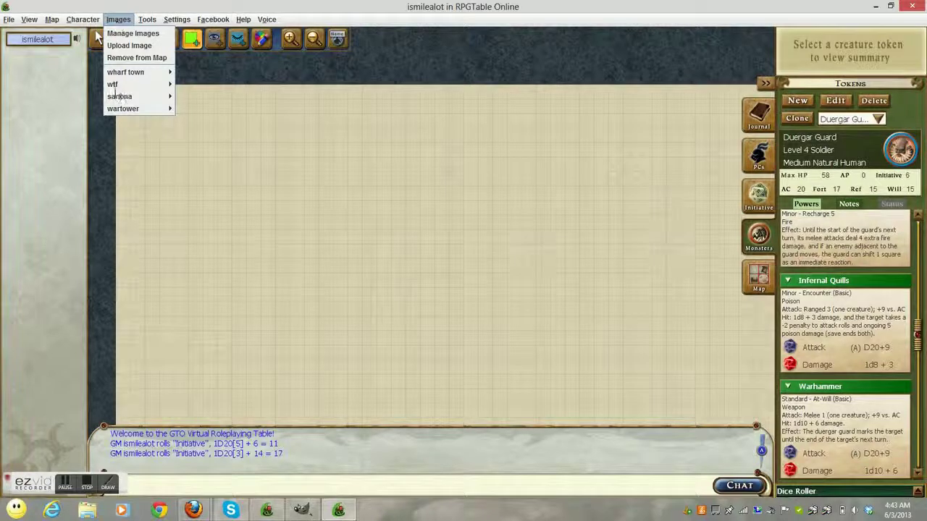
mouse_move(121, 100)
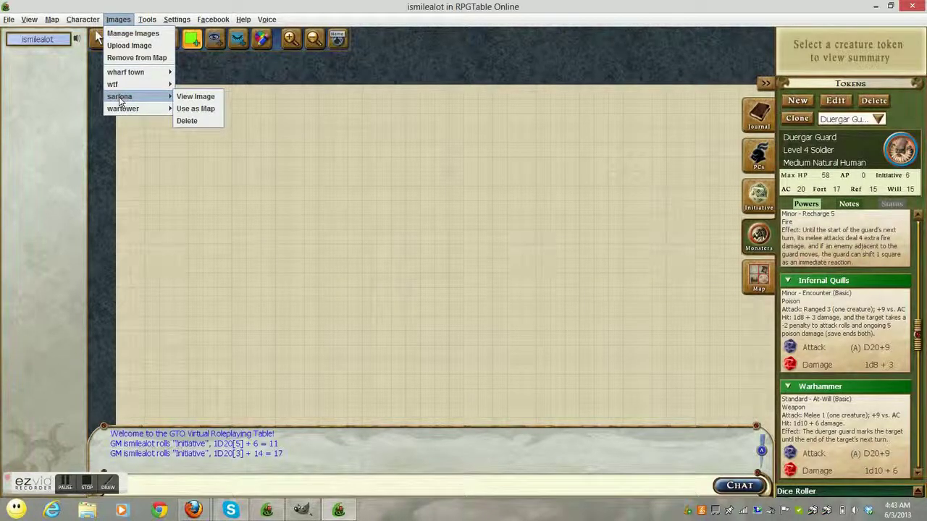
click(194, 97)
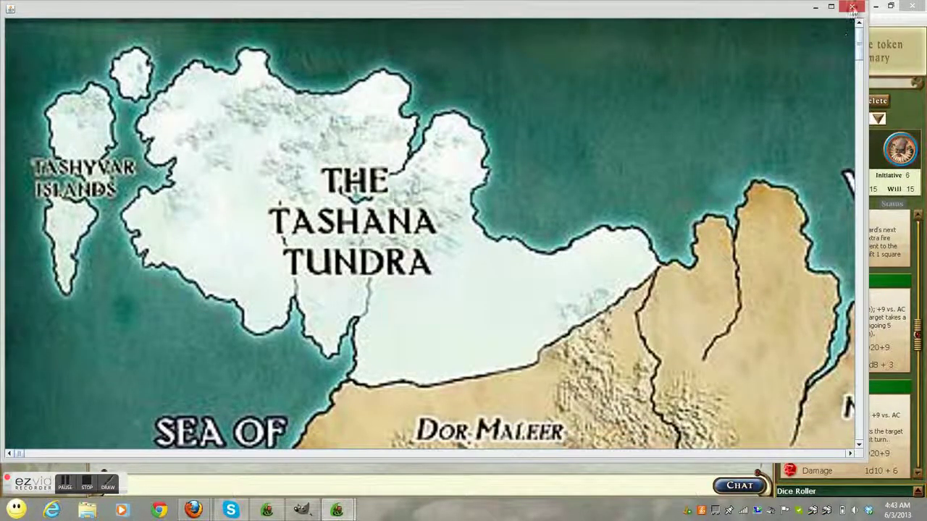
click(852, 7)
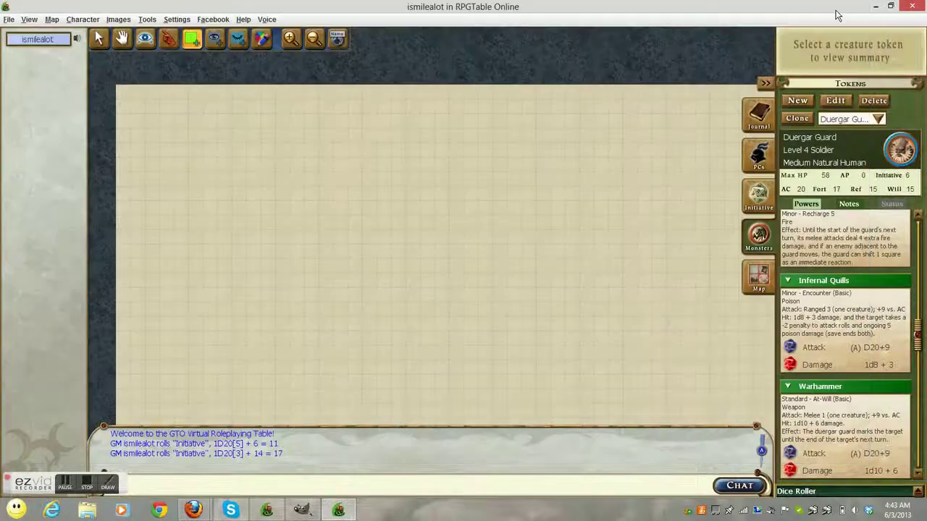
- Use the sarlona image as the map on the blank canvas
click(118, 20)
mouse_move(122, 96)
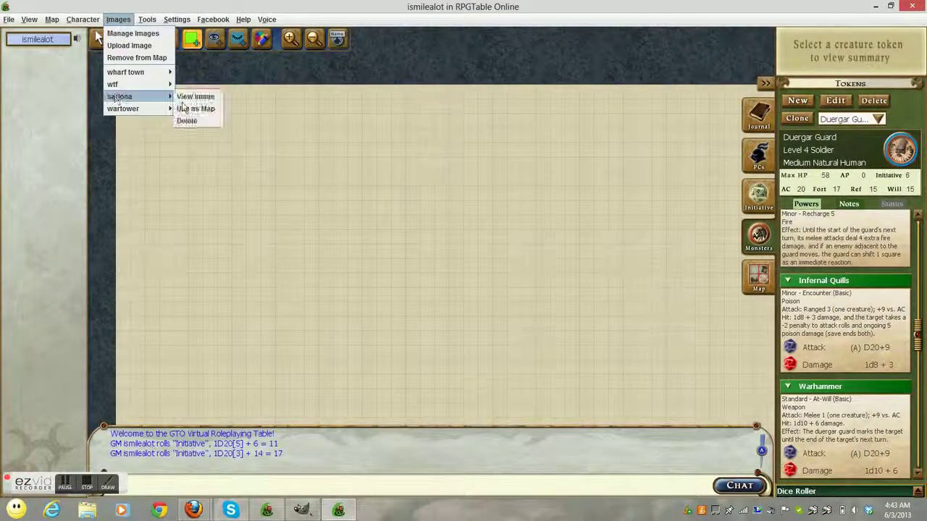
click(200, 107)
click(202, 109)
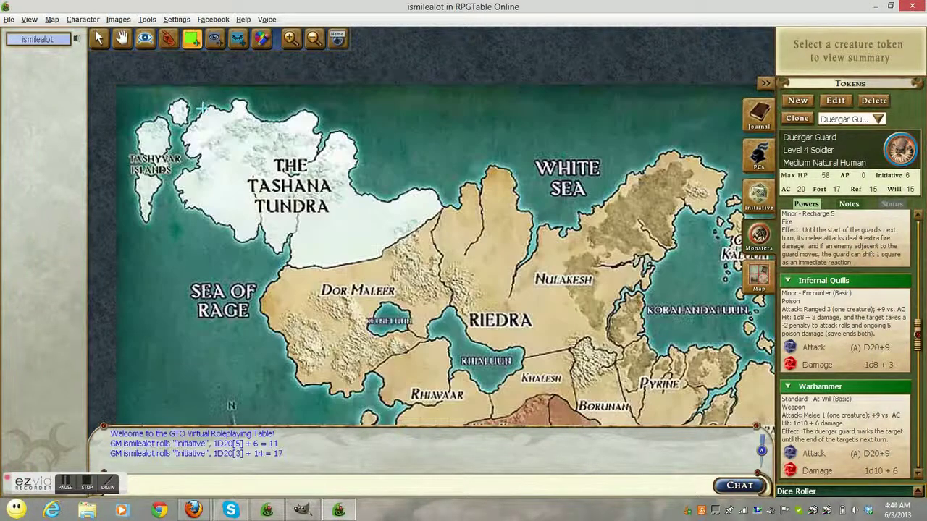
- Place a round-room dungeon tile over Syrkarn on the Sarlona map, then delete it
click(312, 40)
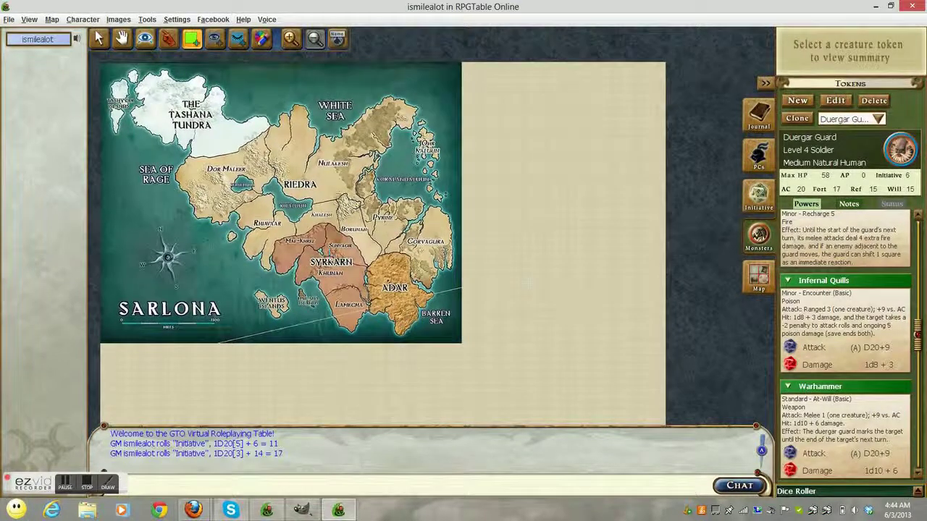
click(760, 279)
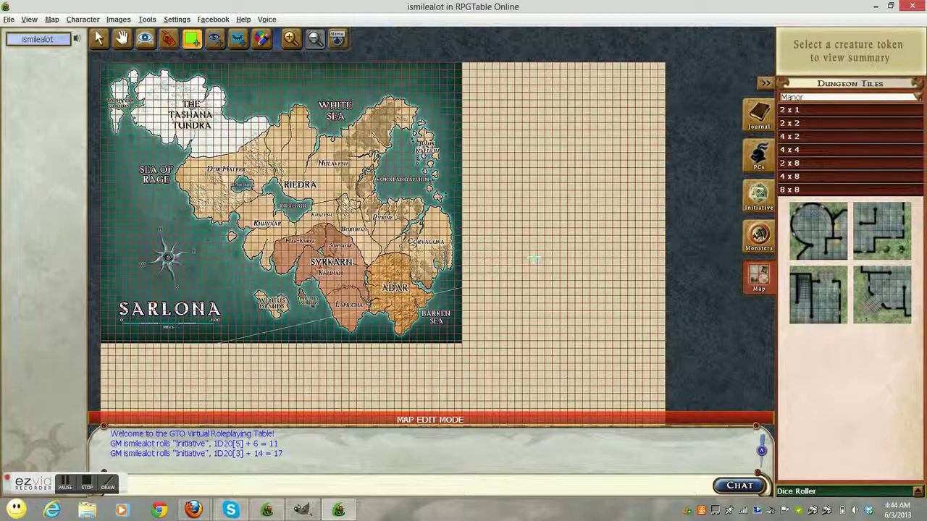
drag(825, 246, 364, 258)
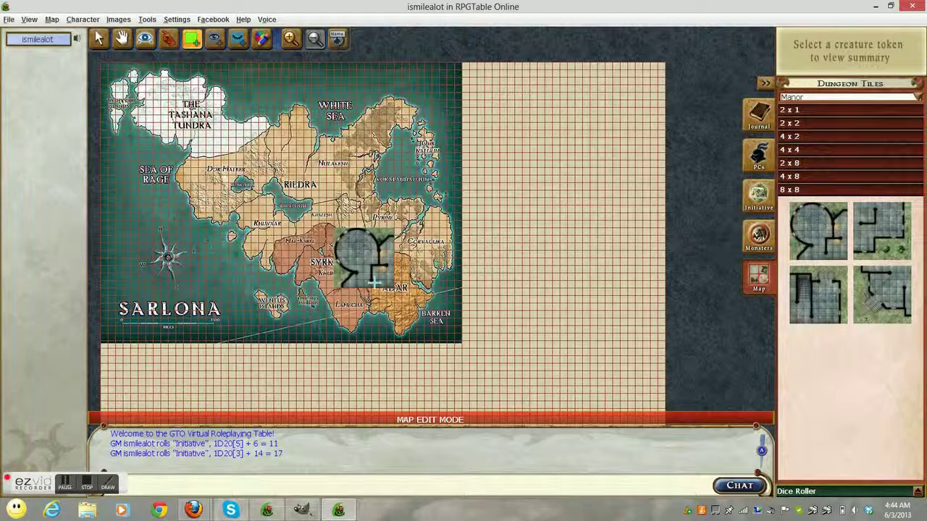
key(Escape)
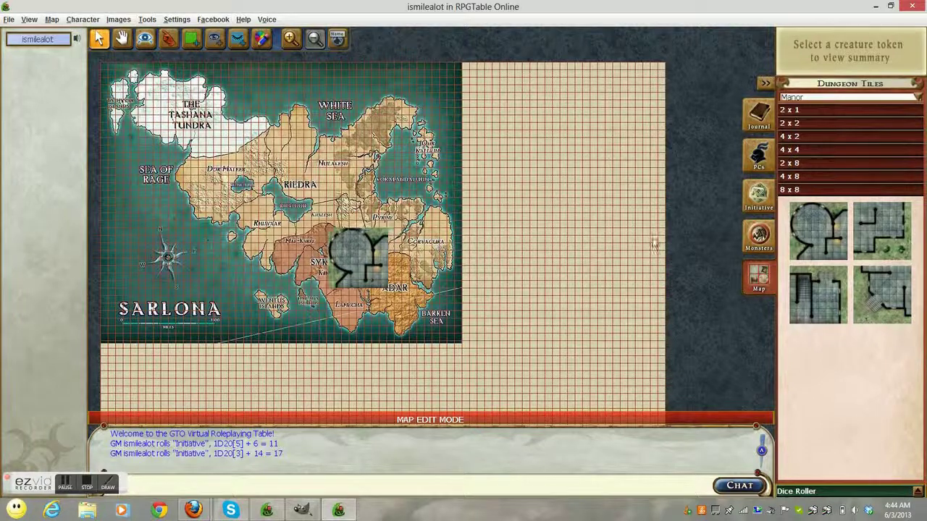
key(Delete)
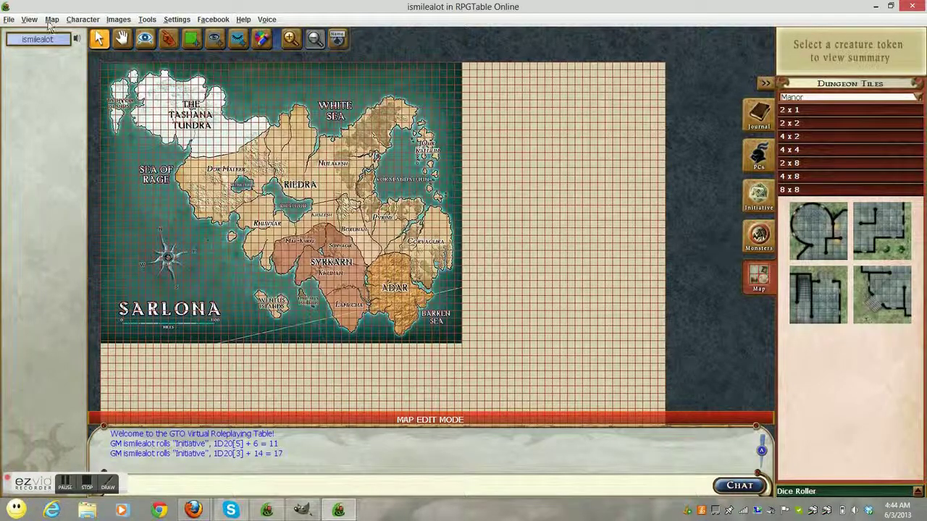
click(51, 19)
- Load the saved bad wartower map and show the monster tokens
mouse_move(58, 181)
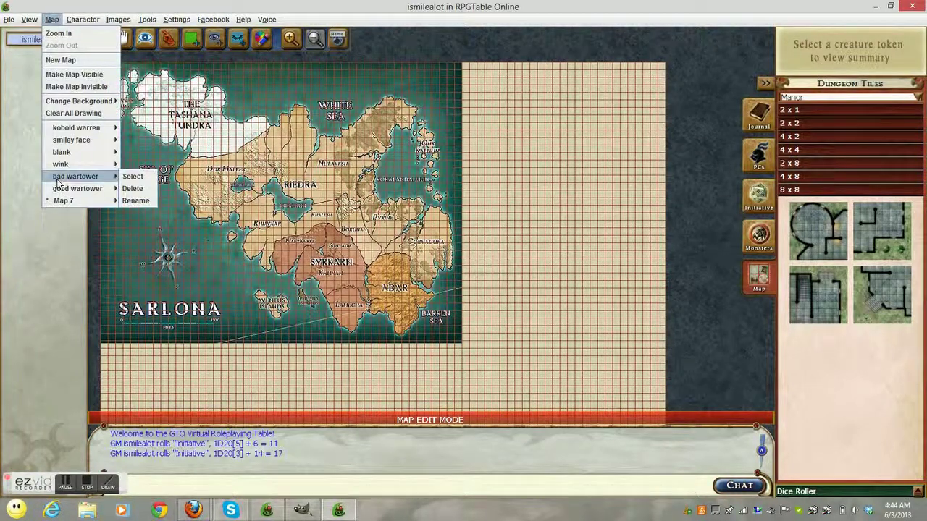
click(147, 180)
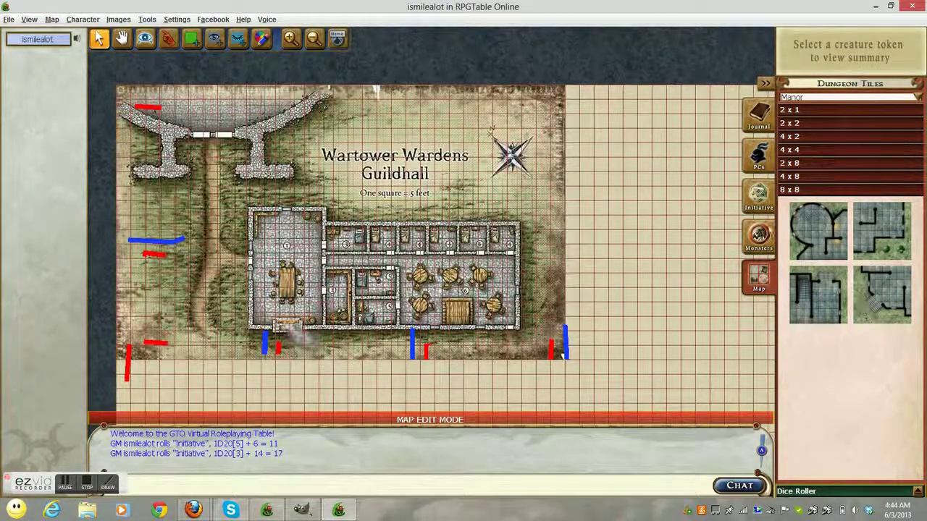
click(761, 236)
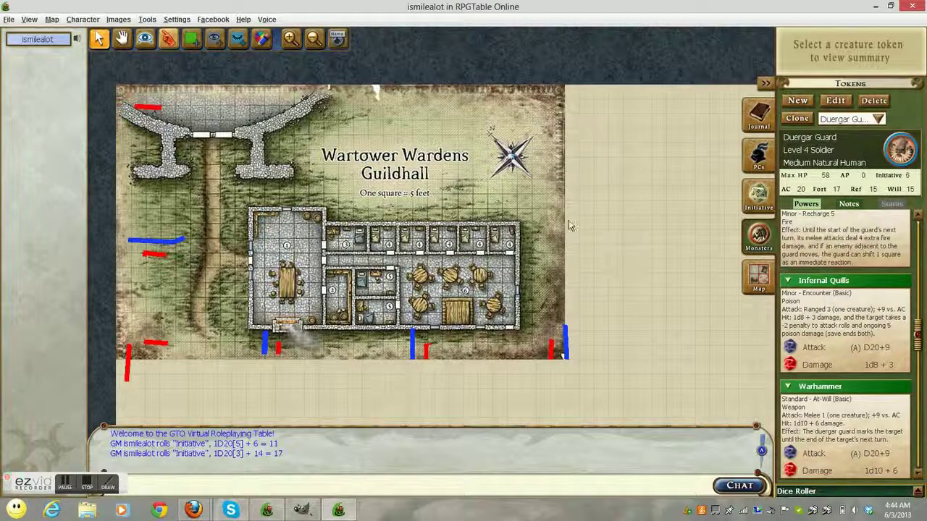
- Point out four spots beside and below the guildhall with the pointer tool
key(d)
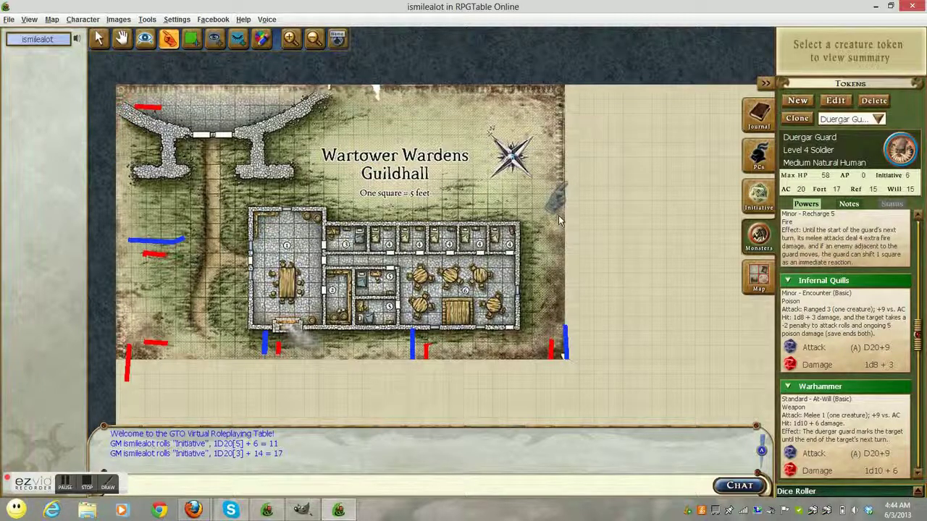
click(559, 205)
click(553, 369)
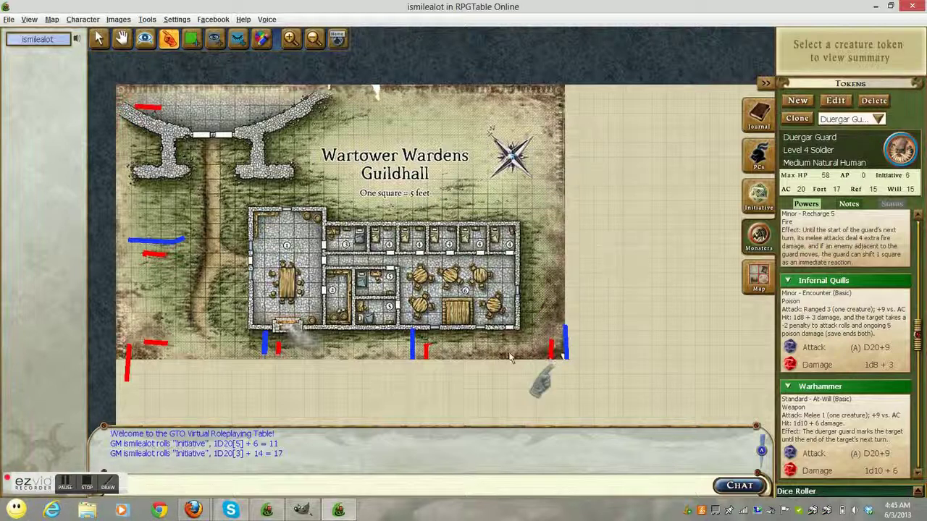
click(577, 357)
click(607, 314)
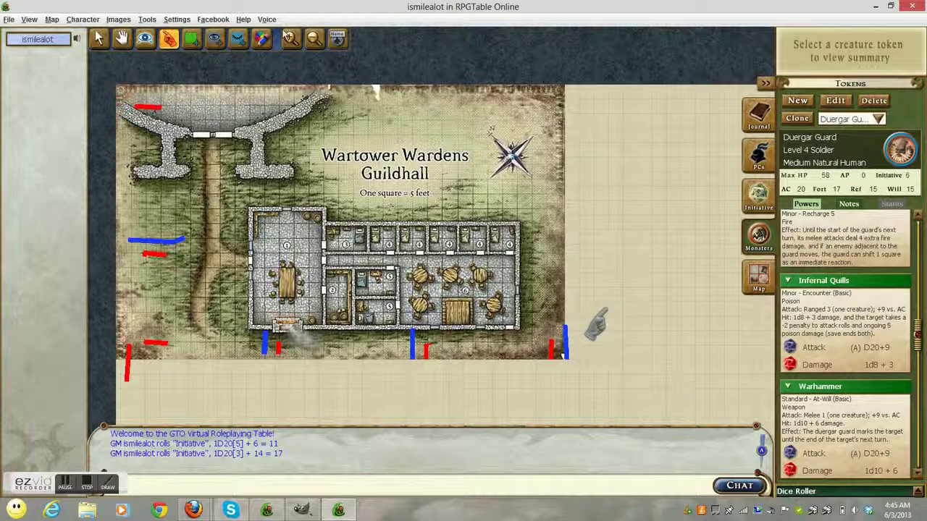
scroll(595, 324, up, 3)
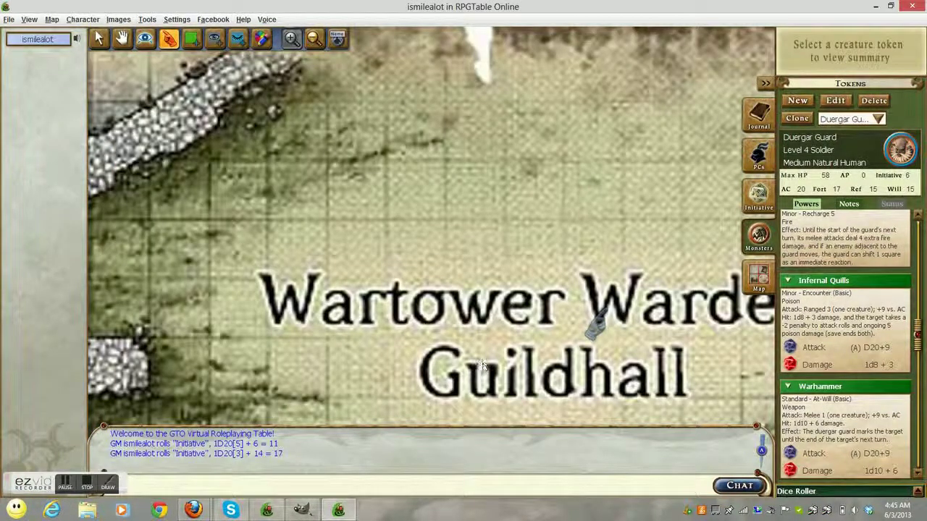
- Pan to the guildhall's top-left path, then zoom out to see the whole map
drag(405, 109, 367, 353)
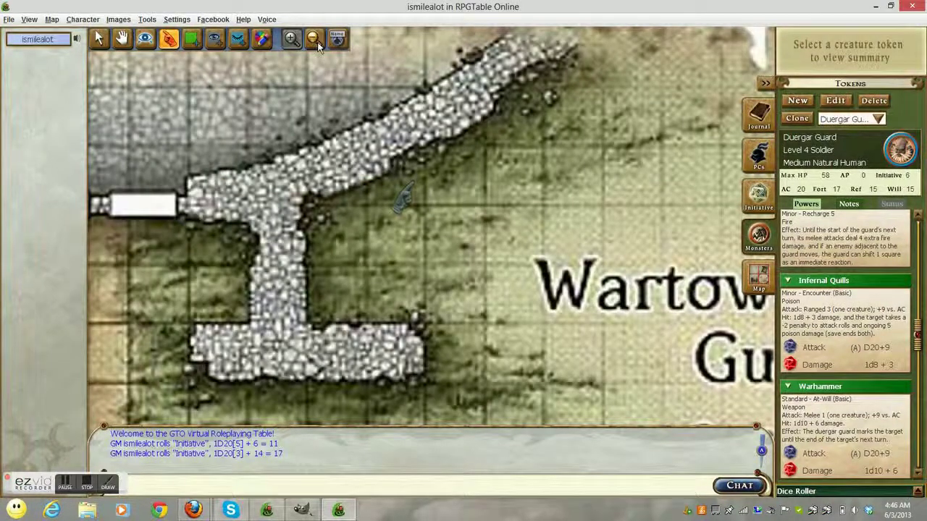
click(314, 40)
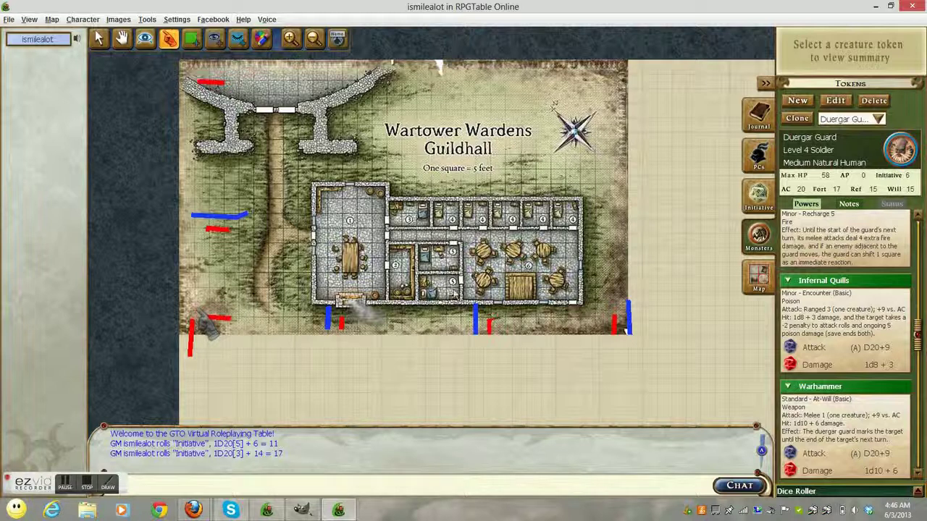
- Move the grey token below the guildhall and place a Duergar Guard by the round tables
drag(226, 327, 399, 319)
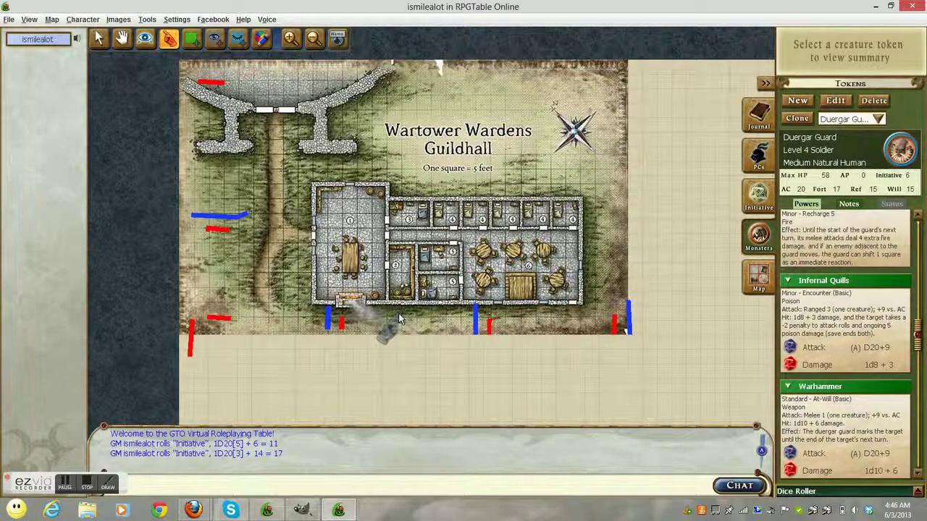
click(51, 20)
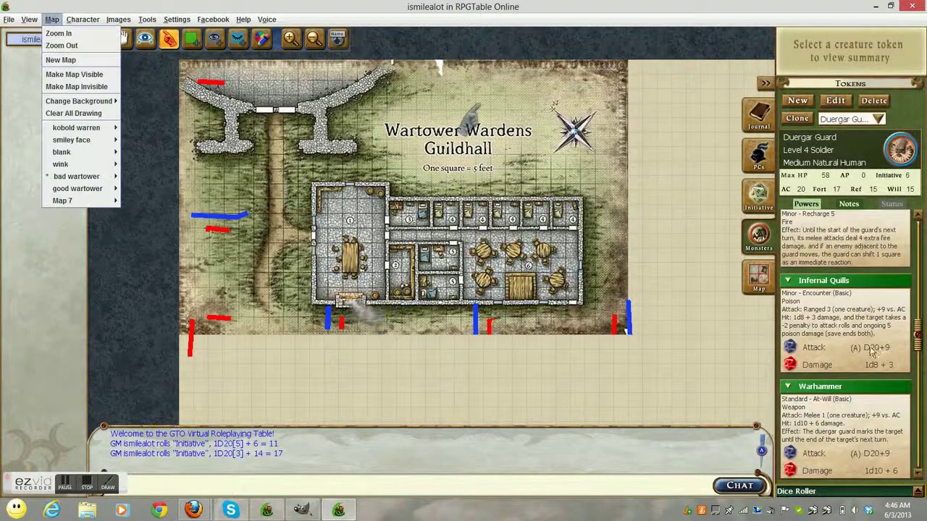
click(756, 282)
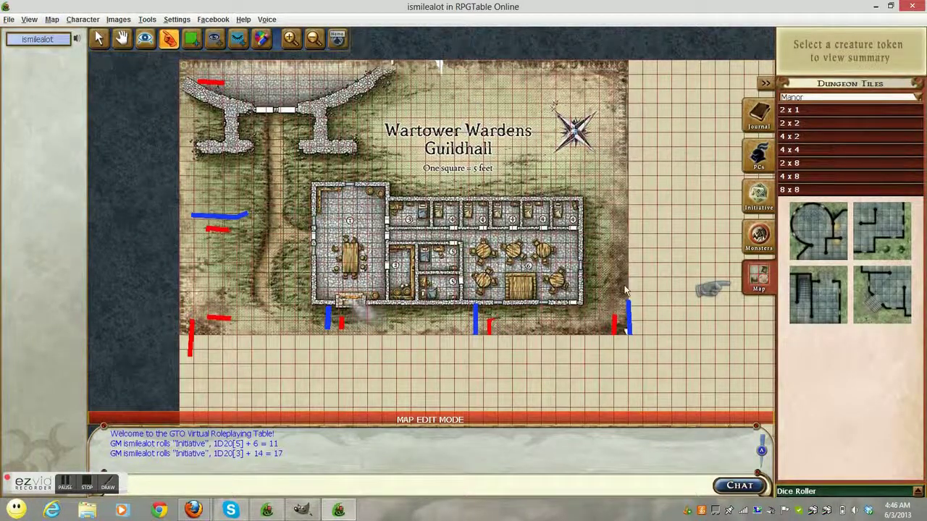
click(290, 38)
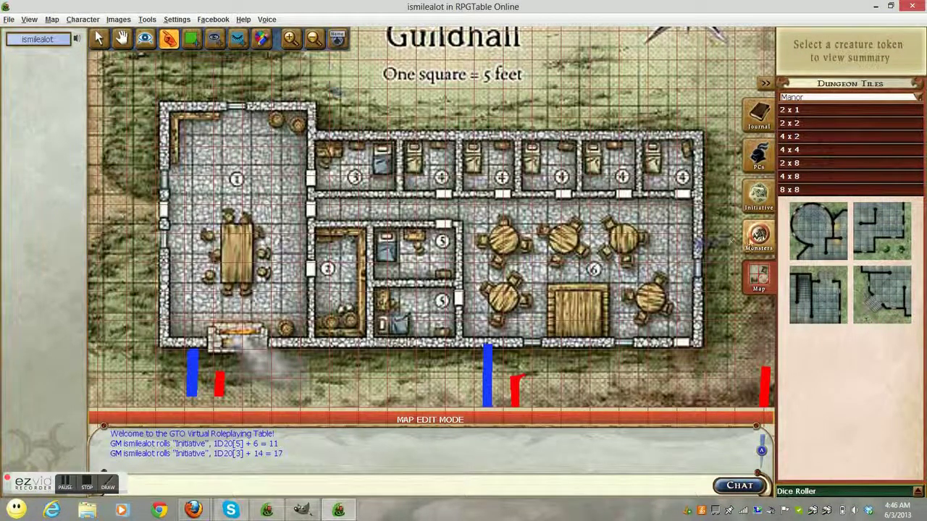
click(758, 236)
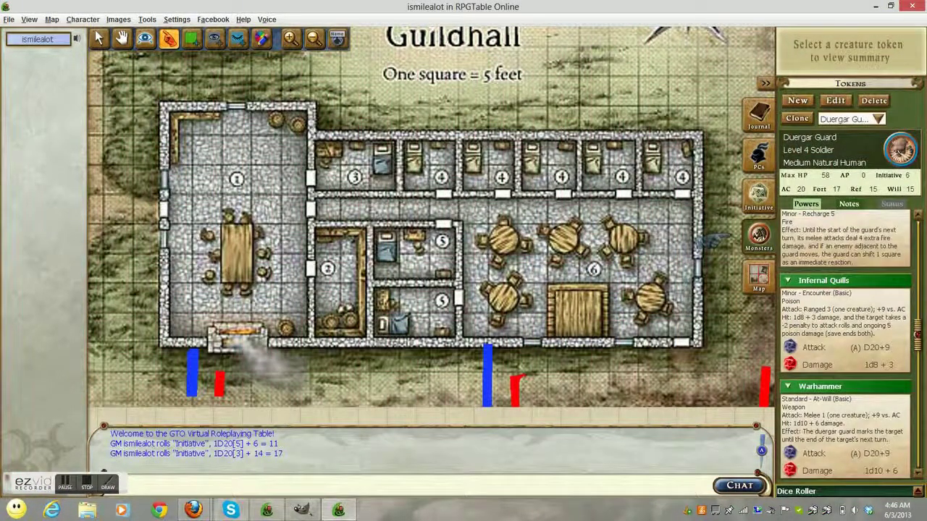
click(478, 213)
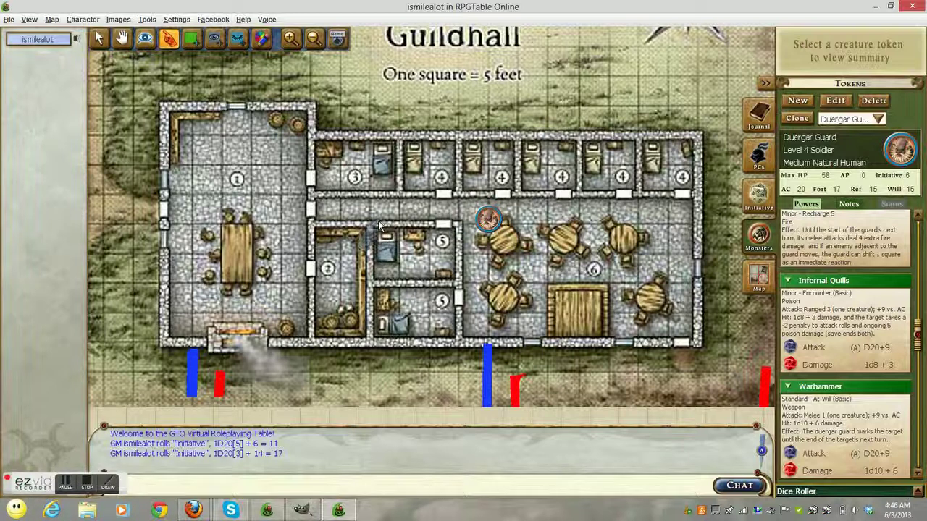
- Load the saved good wartower map, then switch to Firefox
click(52, 21)
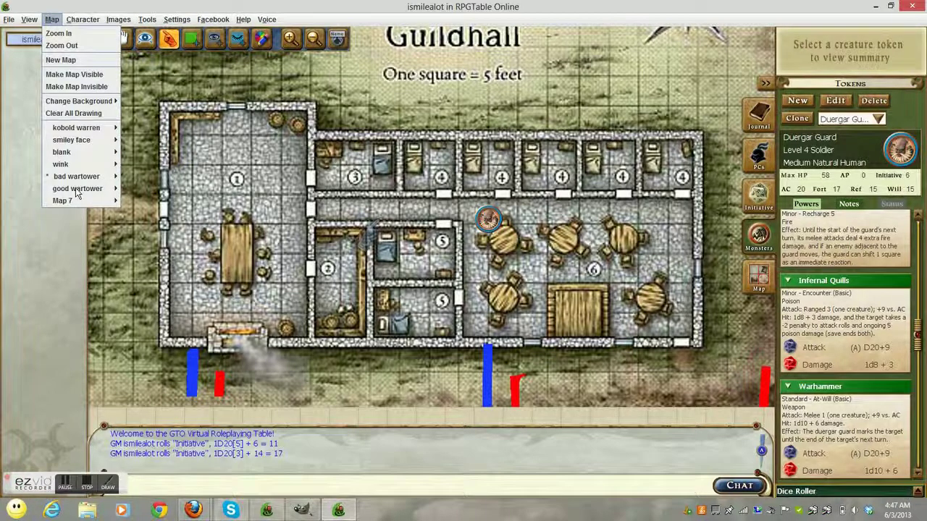
mouse_move(82, 192)
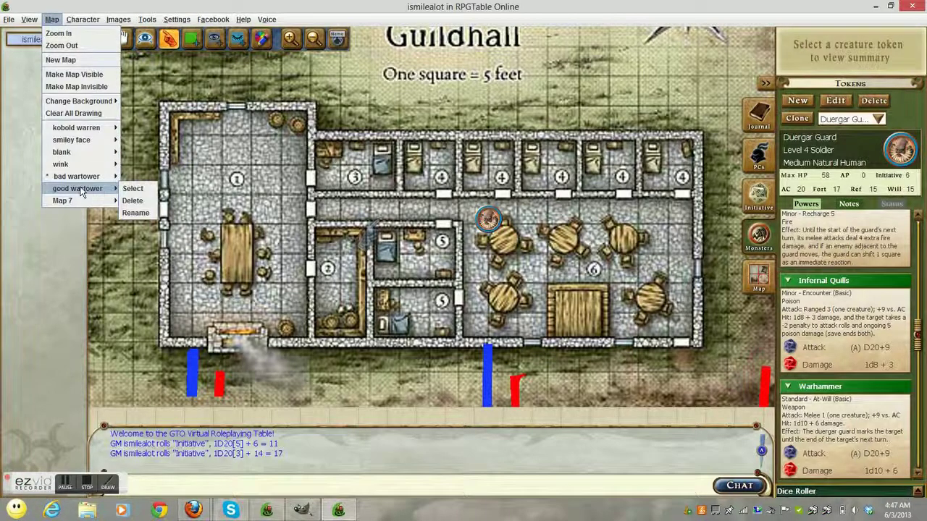
click(134, 190)
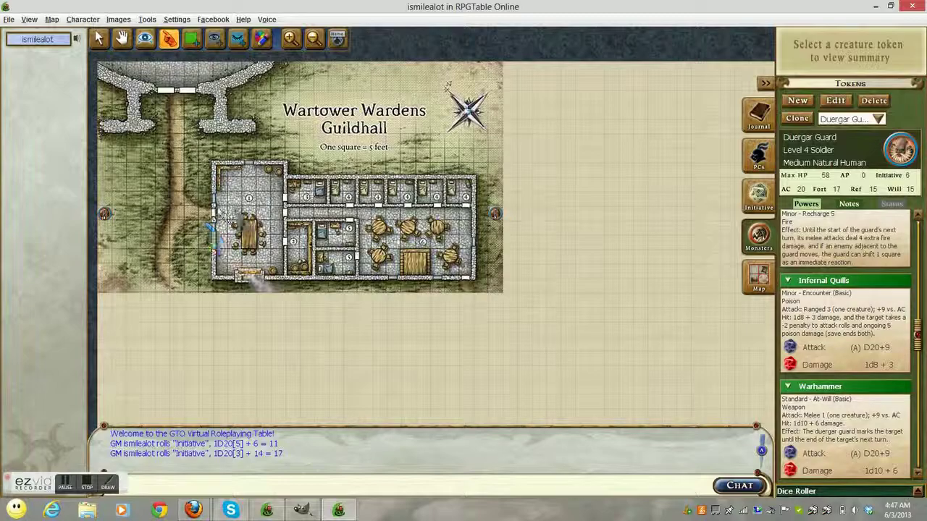
key(alt+Tab)
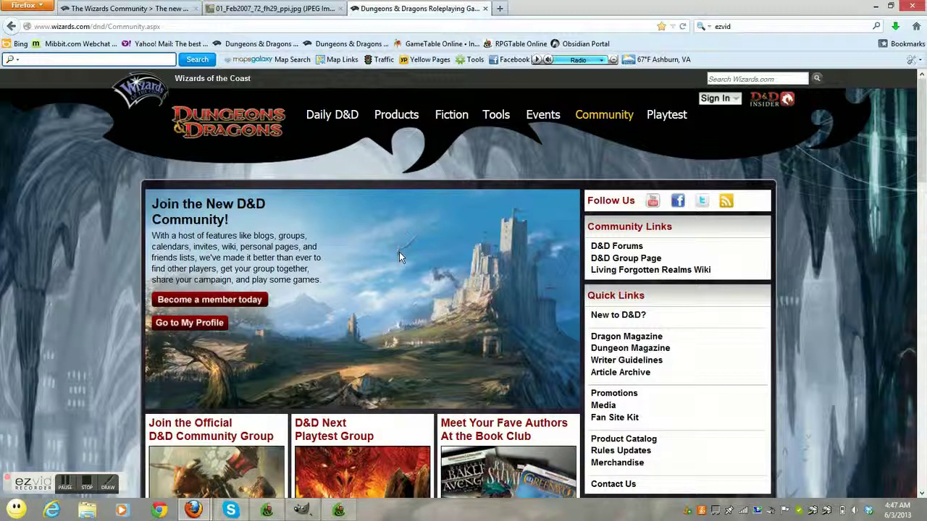
- Compare the Wartower Wardens Guildhall image with the RPGTable map, then go to the DM Resources tab
click(283, 10)
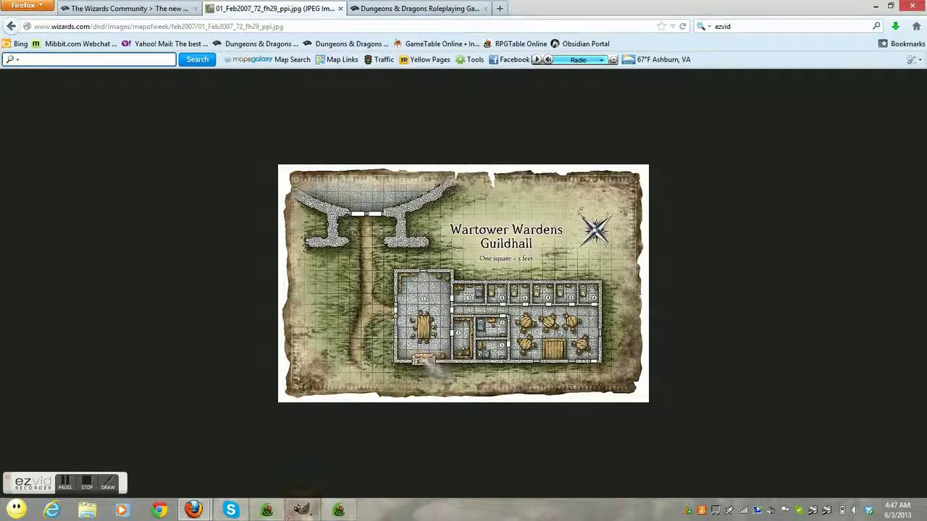
mouse_move(338, 510)
click(343, 460)
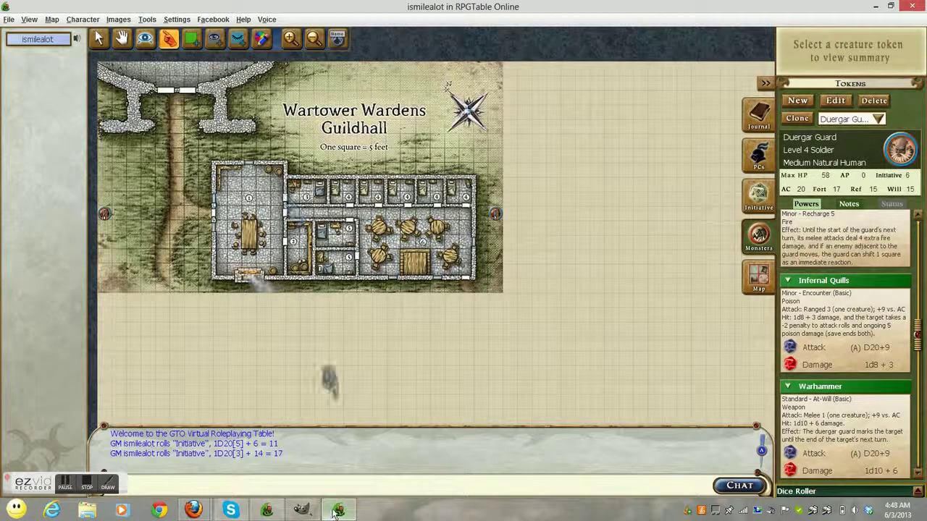
mouse_move(338, 510)
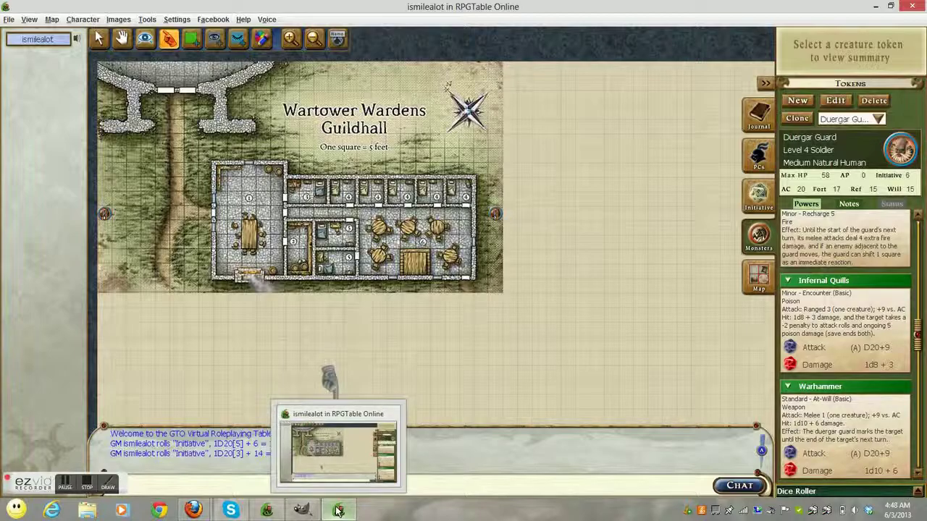
click(338, 511)
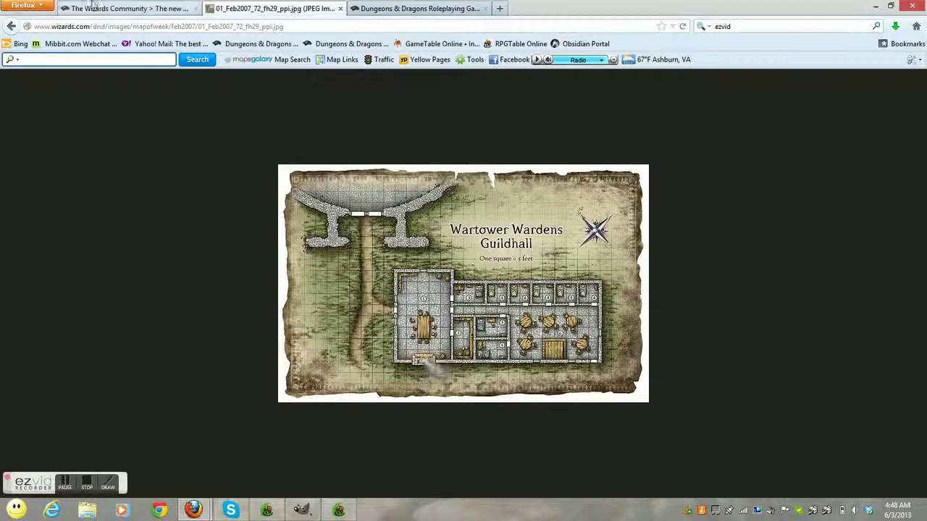
click(94, 8)
scroll(257, 405, up, 5)
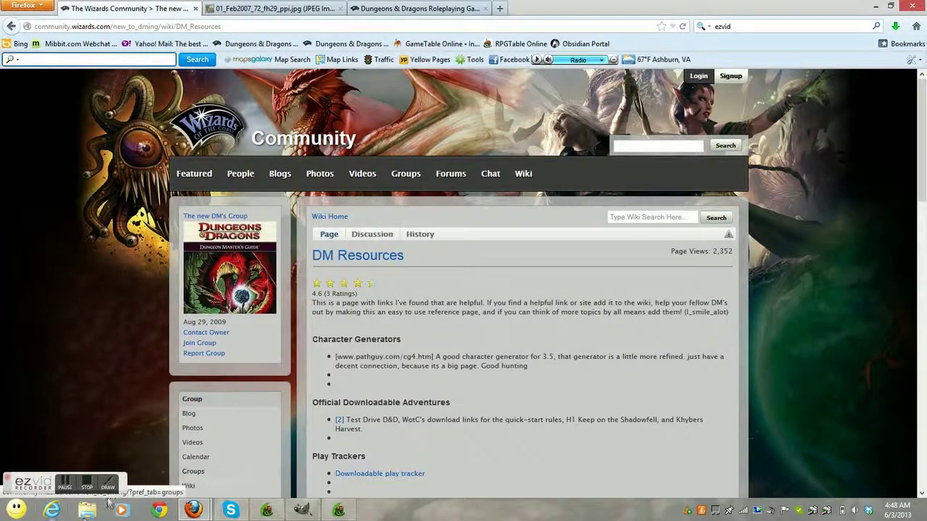
- Navigate from the Dungeons & Dragons community page to The New DM's Group wiki
click(369, 9)
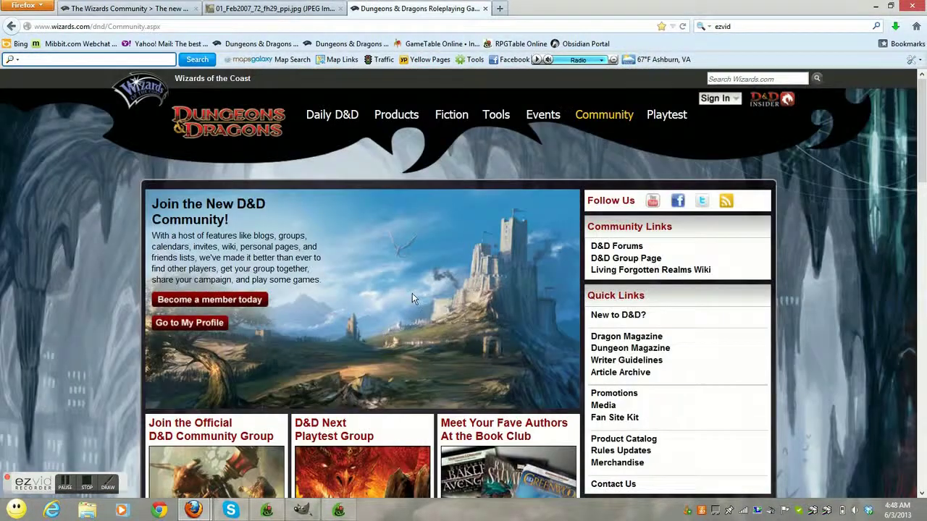
scroll(412, 294, down, 6)
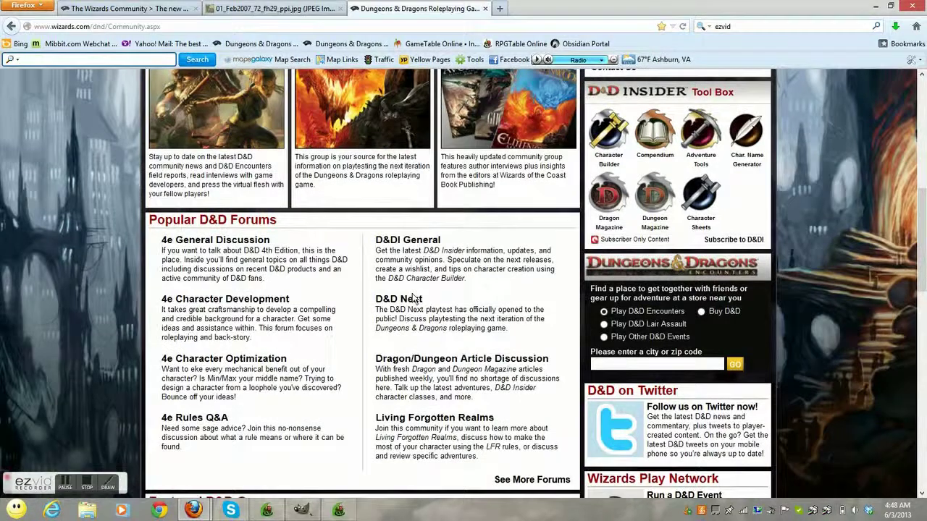
scroll(414, 297, down, 7)
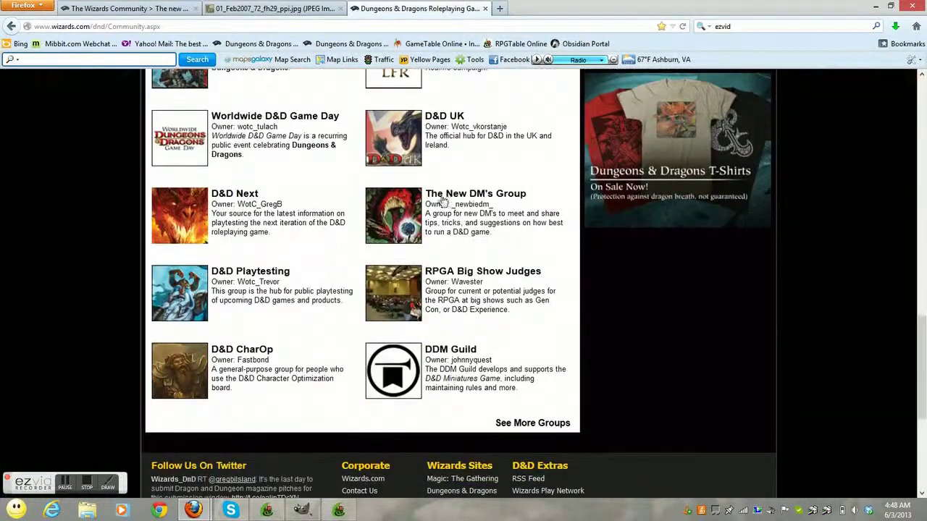
click(471, 194)
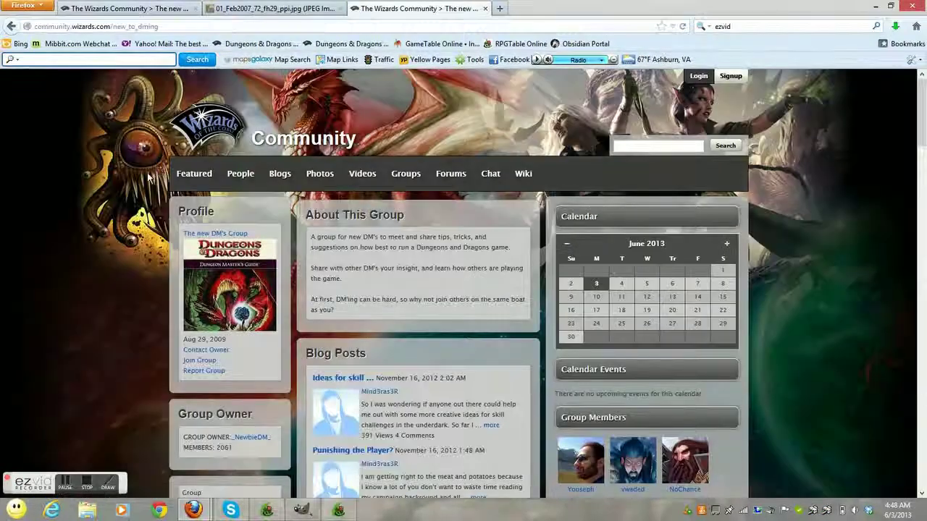
scroll(147, 174, down, 4)
mouse_move(190, 361)
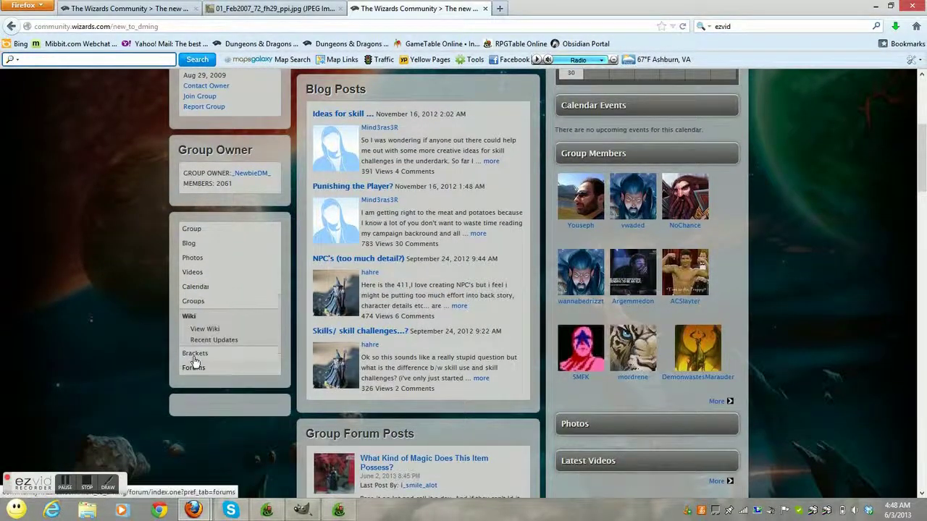
click(216, 330)
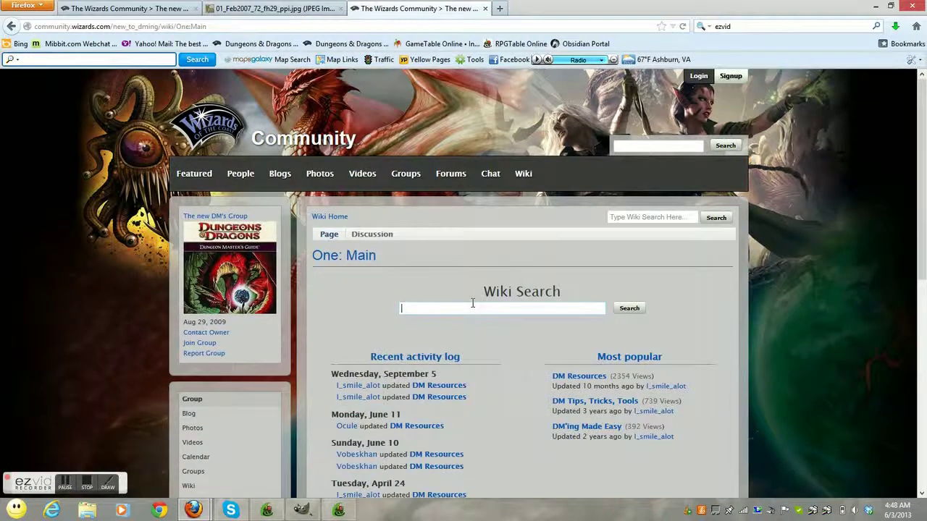
- Open the DM Resources wiki page and scroll through its tool and map link lists
click(571, 377)
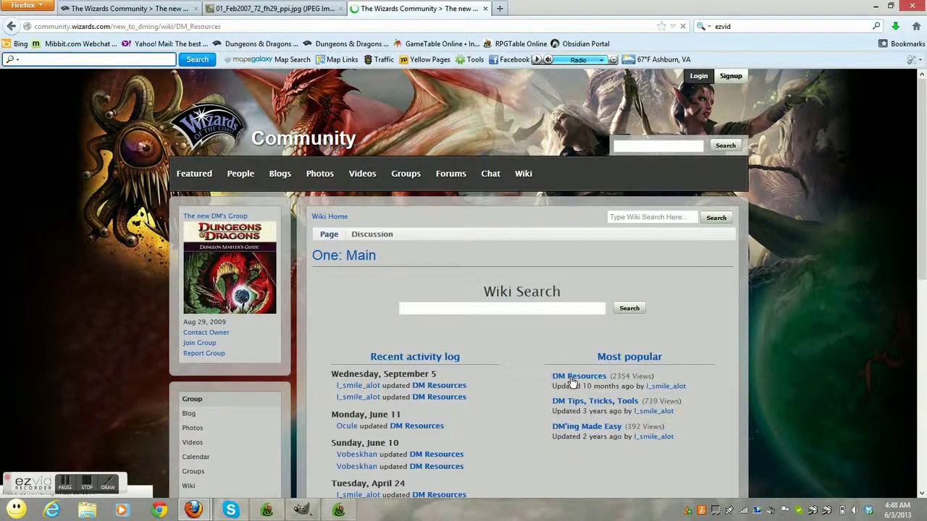
scroll(448, 349, down, 5)
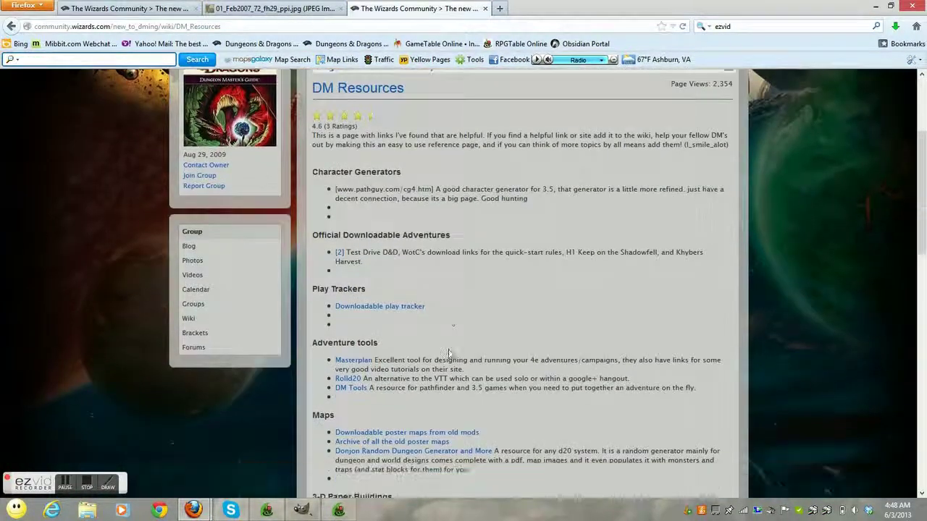
scroll(449, 351, down, 2)
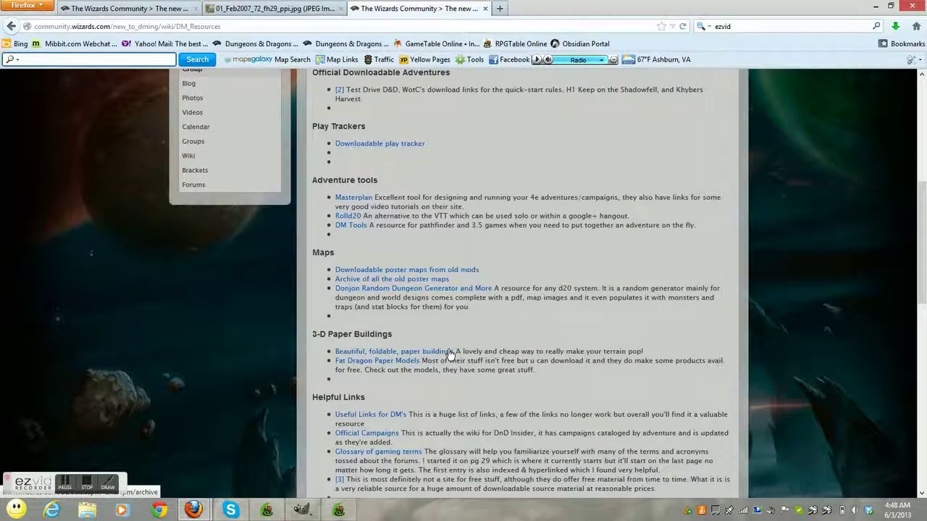
scroll(450, 354, up, 1)
scroll(450, 354, down, 2)
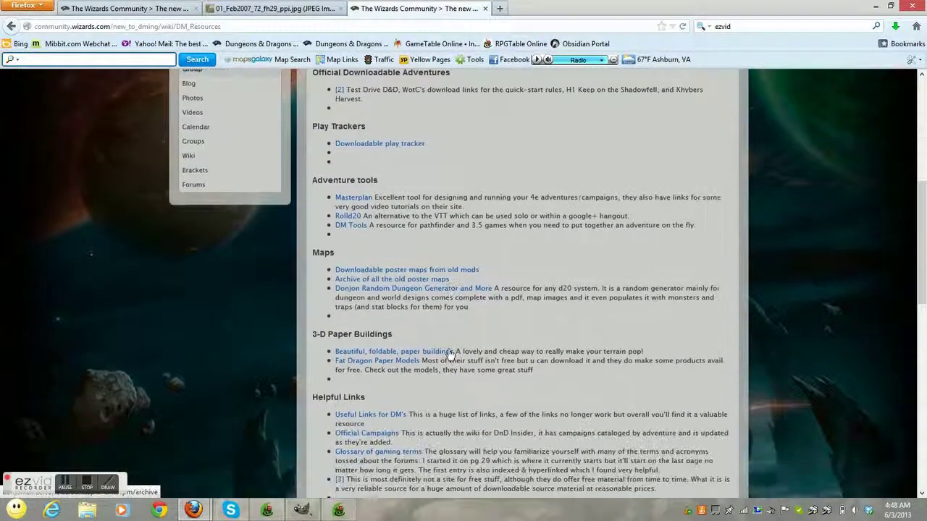
scroll(454, 344, down, 2)
scroll(454, 342, up, 4)
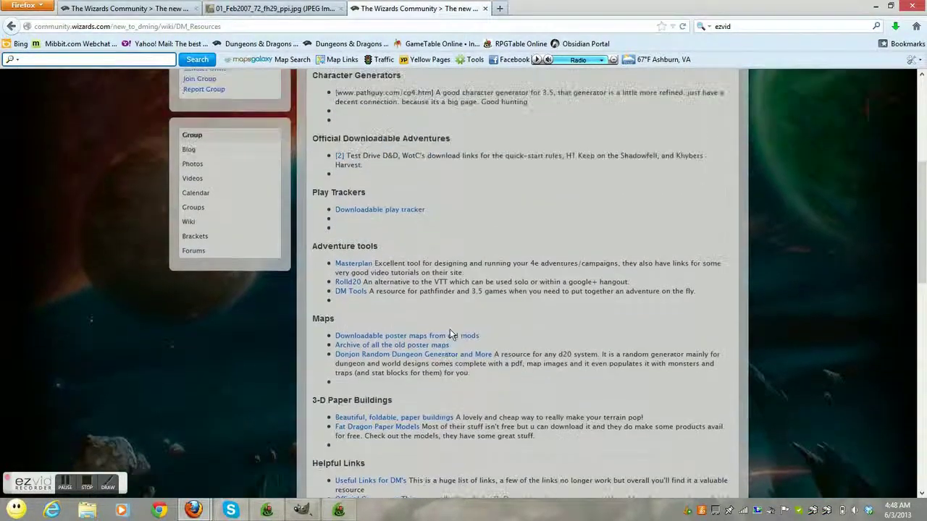
scroll(405, 283, up, 4)
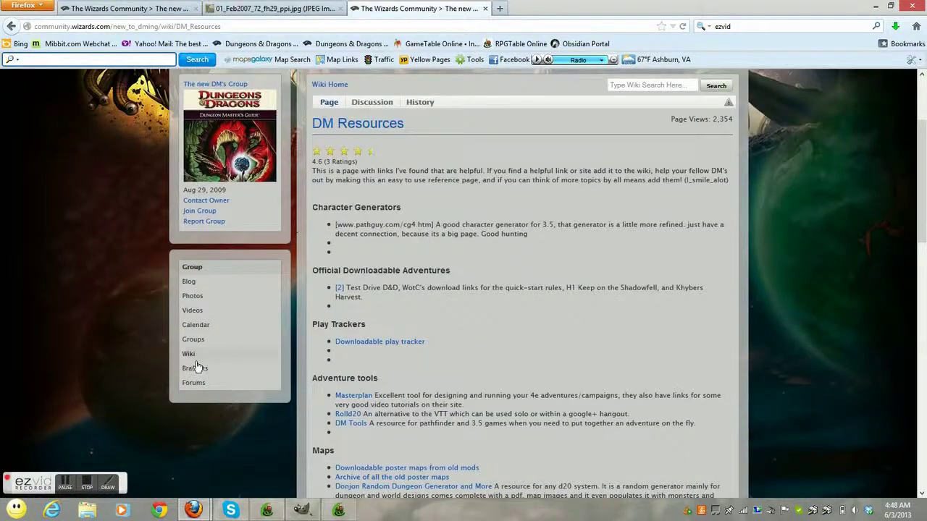
- From the wiki's main page, open and scroll through the DM Tips, Tricks, Tools page
click(203, 367)
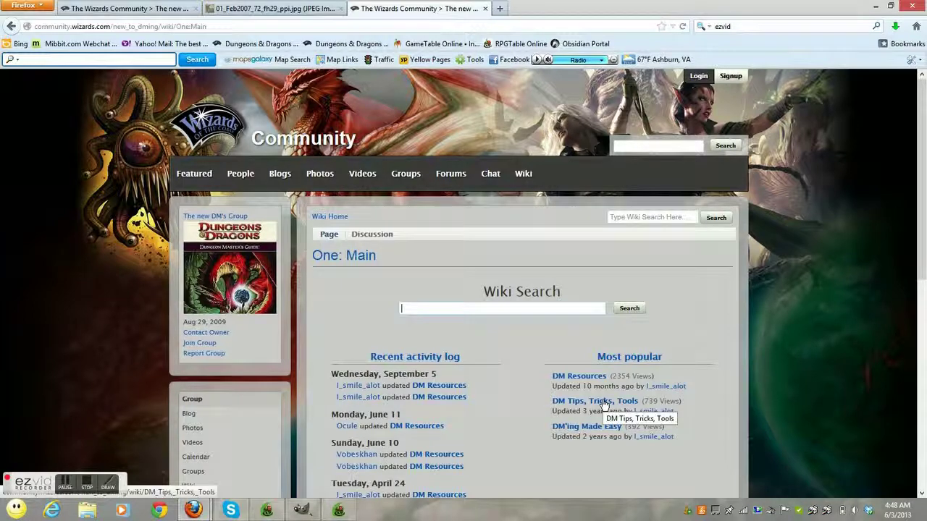
click(604, 403)
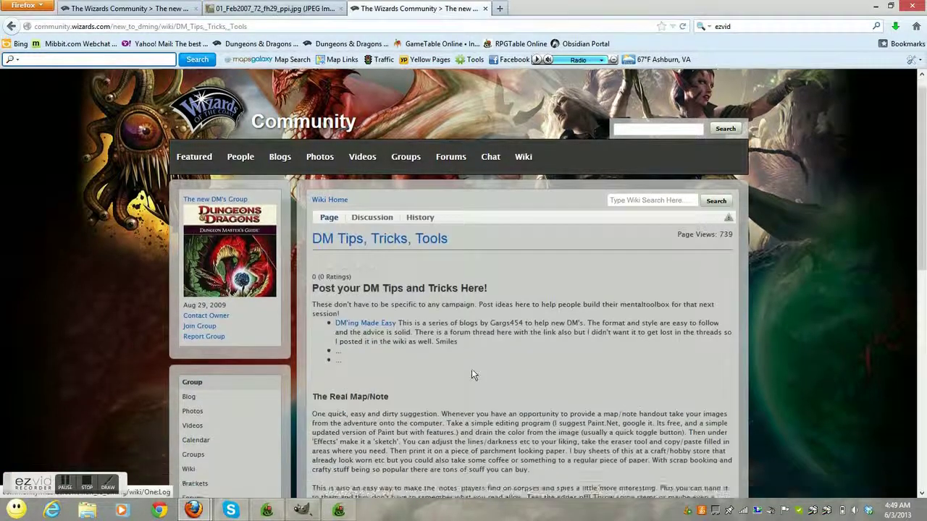
scroll(471, 371, down, 5)
scroll(471, 374, down, 3)
scroll(472, 375, up, 6)
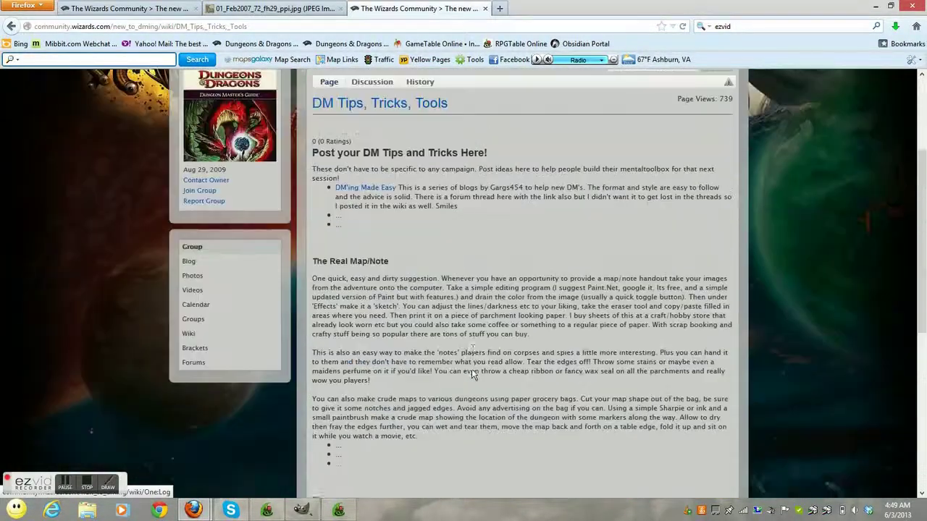
scroll(471, 369, up, 1)
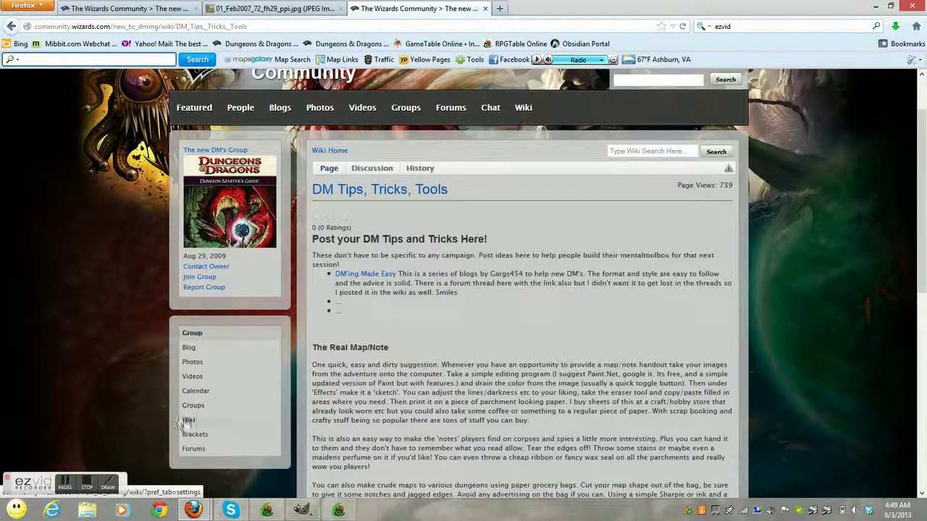
- Read through the DM'ing Made Easy page, then return to the wiki's main page
click(203, 432)
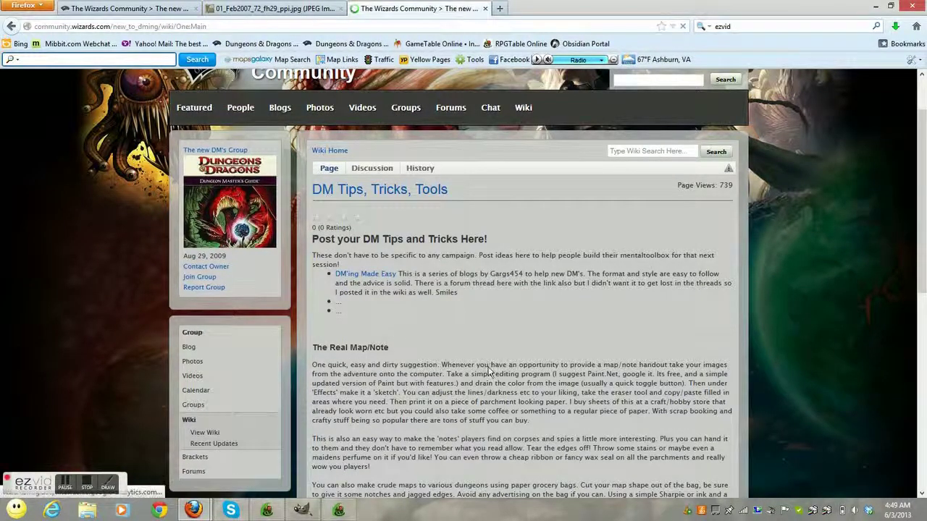
click(586, 427)
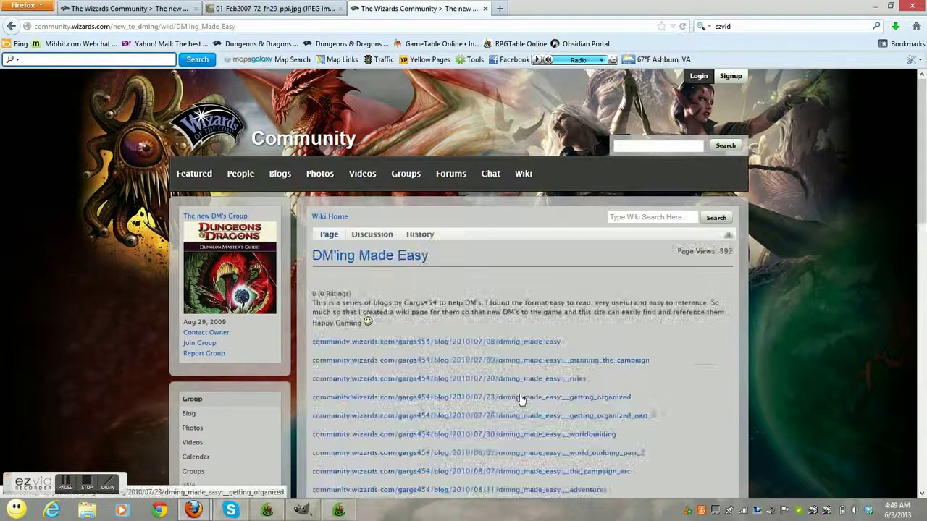
scroll(521, 399, down, 1)
scroll(522, 399, down, 3)
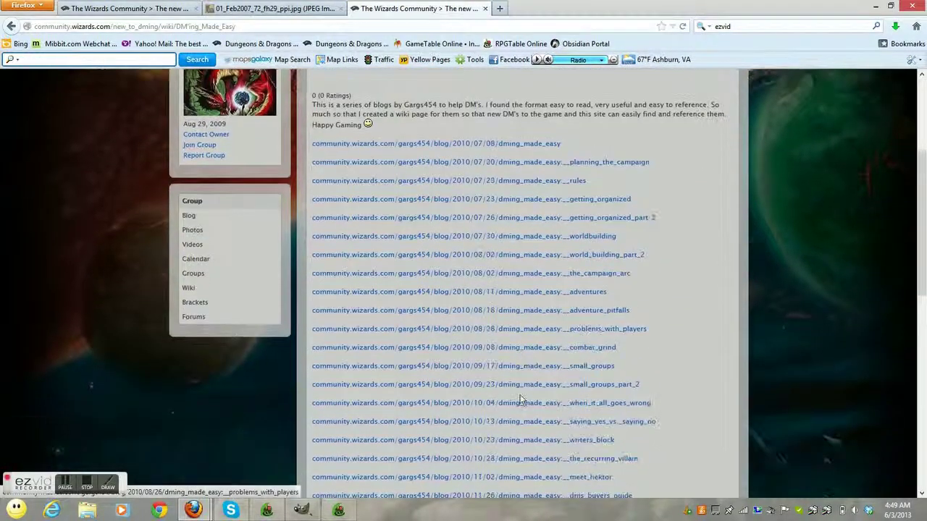
scroll(521, 398, down, 1)
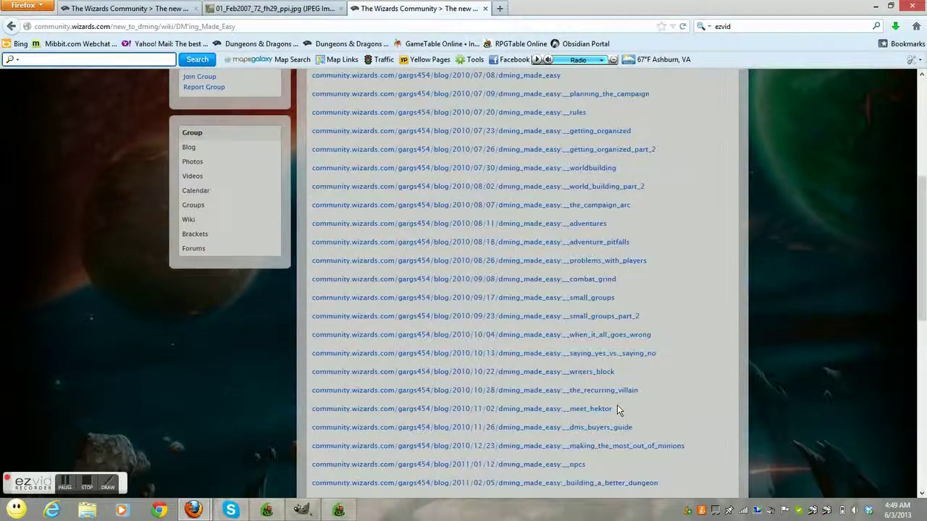
scroll(617, 411, down, 4)
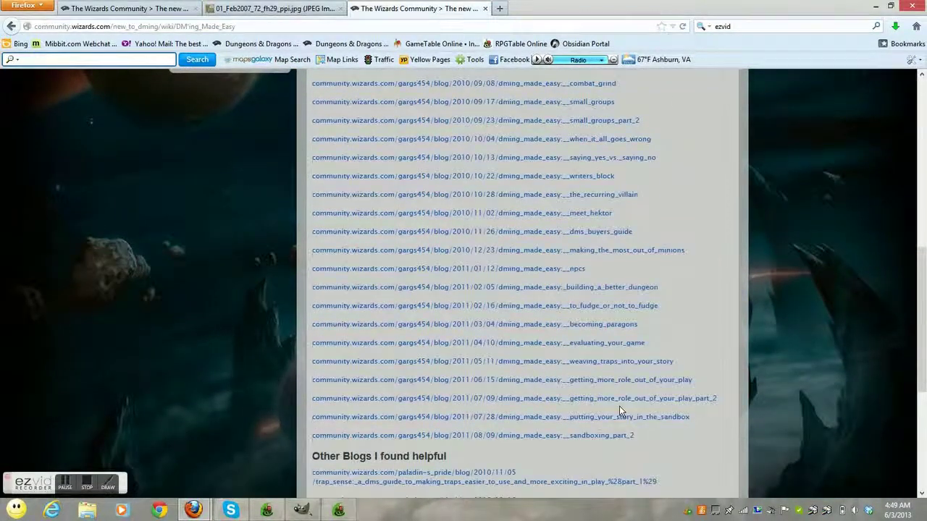
scroll(619, 410, up, 1)
scroll(621, 409, up, 4)
scroll(621, 409, down, 10)
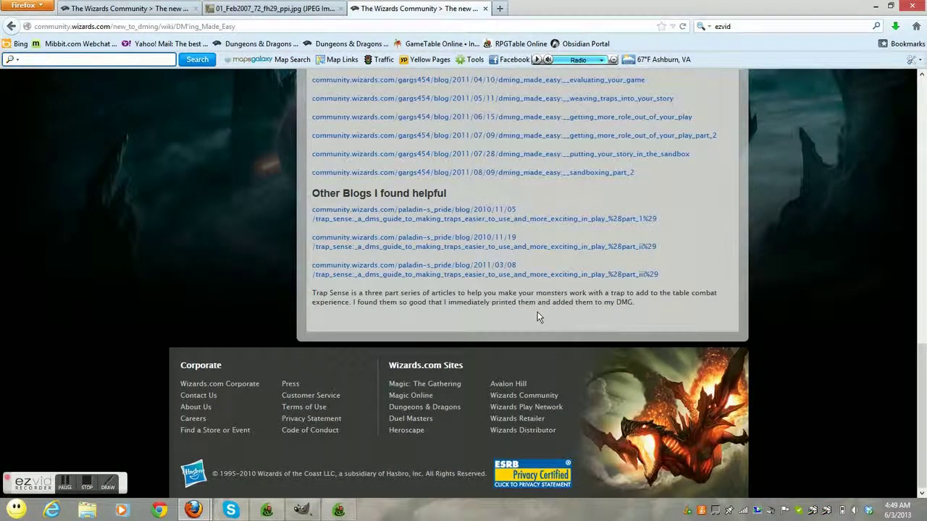
scroll(530, 307, up, 10)
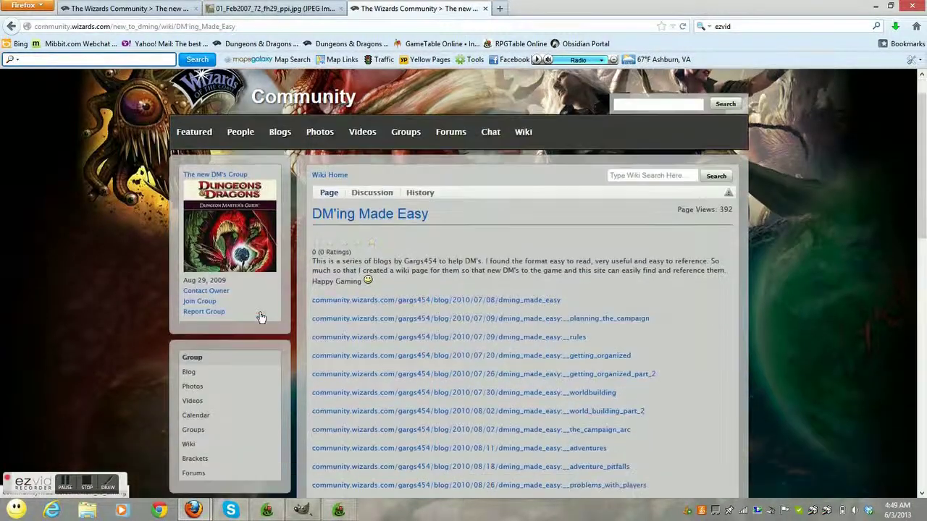
scroll(259, 317, down, 3)
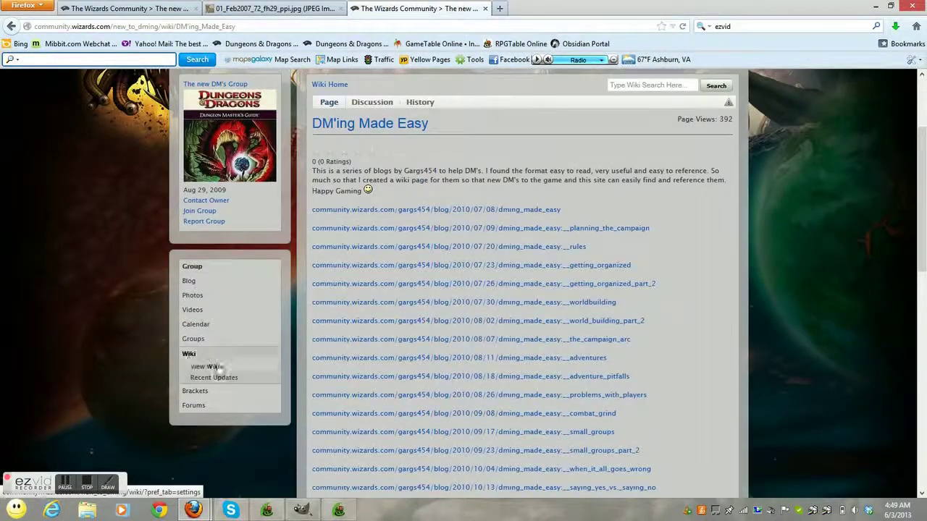
click(209, 366)
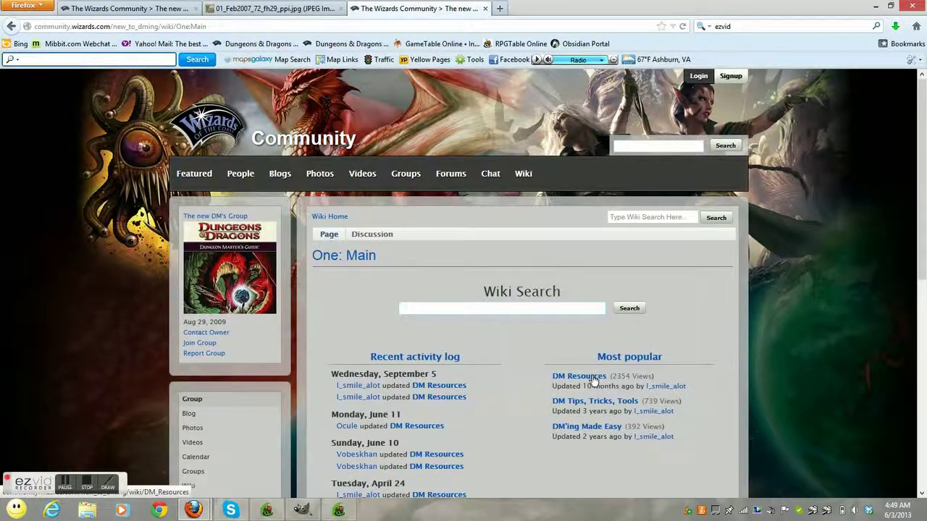
- Open the DM Resources wiki page and scroll through its links
click(589, 377)
scroll(529, 393, down, 5)
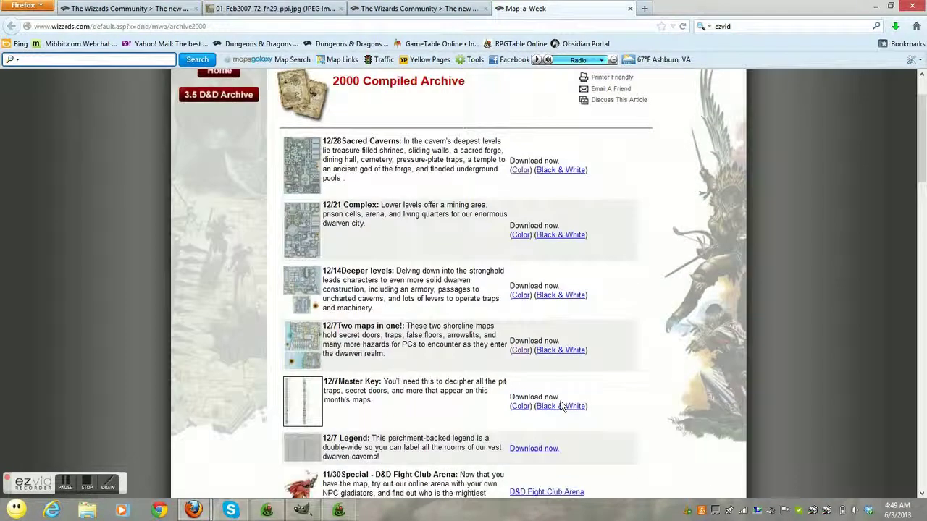
scroll(562, 407, up, 2)
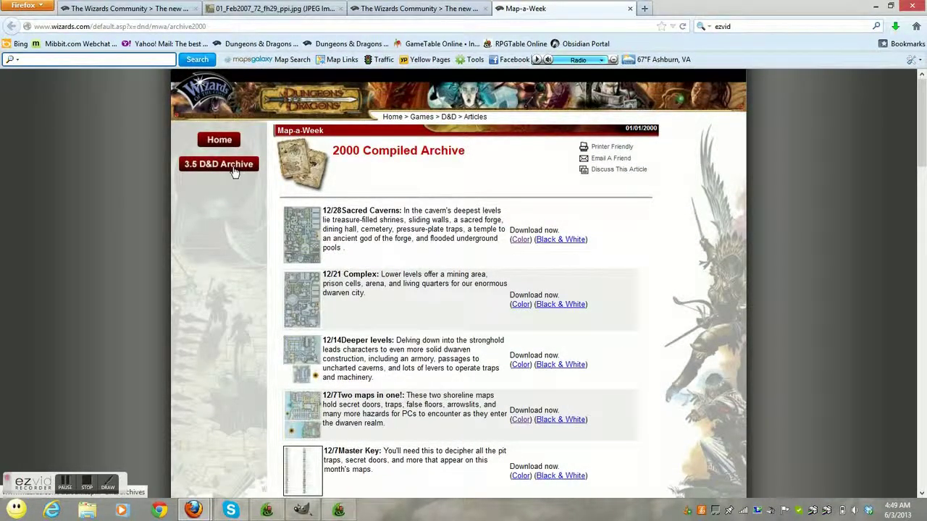
scroll(460, 258, down, 8)
scroll(462, 258, up, 8)
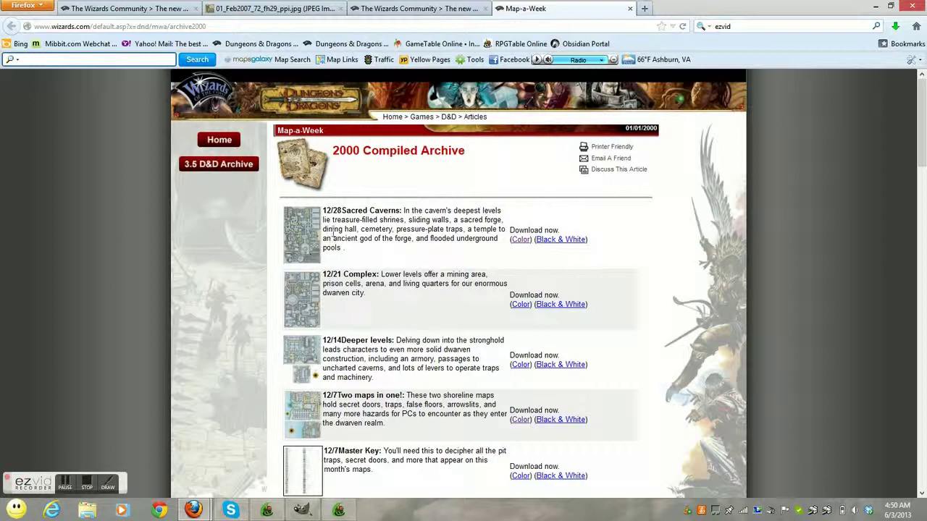
- Go through the 3.5 D&D Archives and Map-A-Week list to Secrets of Sarlona -- Part 1
click(215, 165)
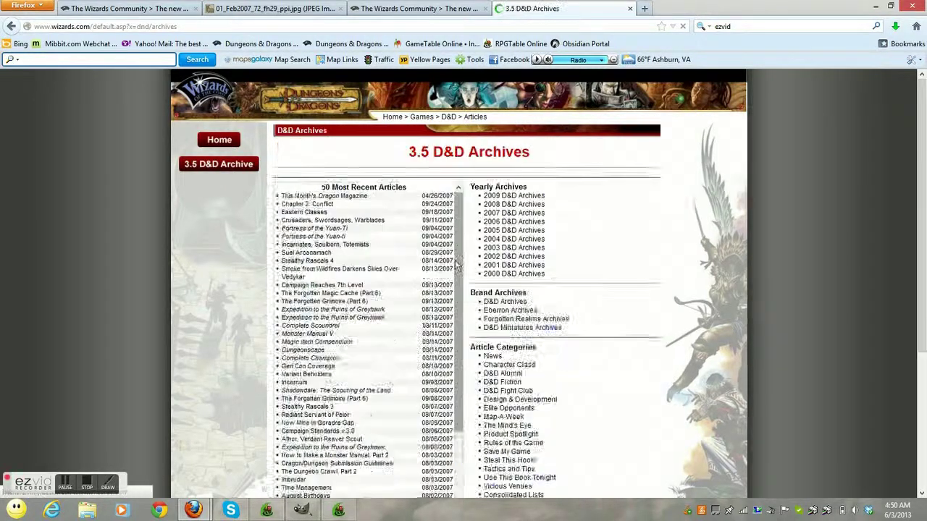
scroll(752, 168, down, 5)
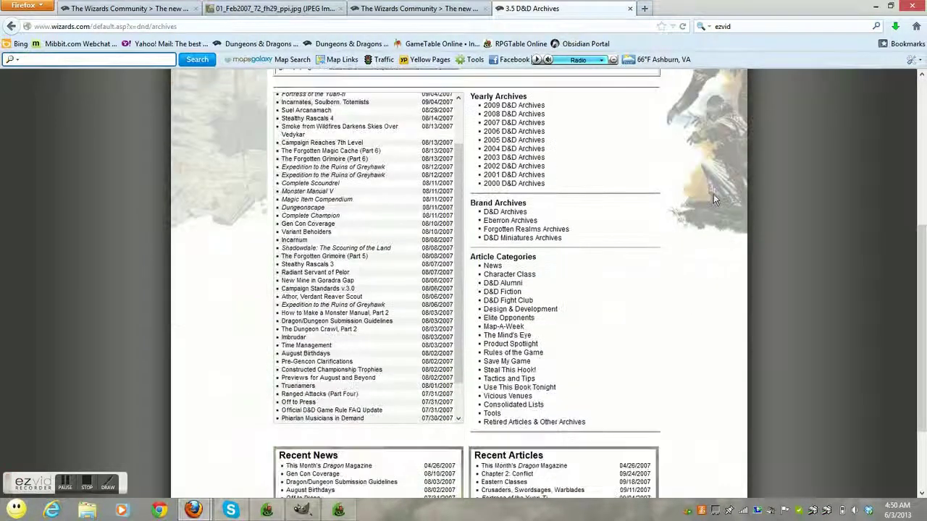
scroll(672, 205, up, 2)
click(504, 396)
scroll(619, 381, down, 3)
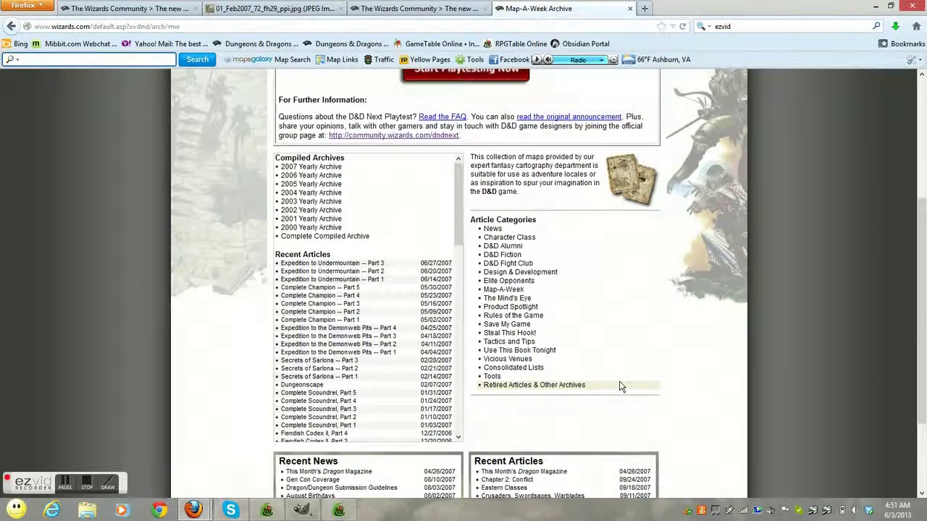
scroll(619, 382, down, 1)
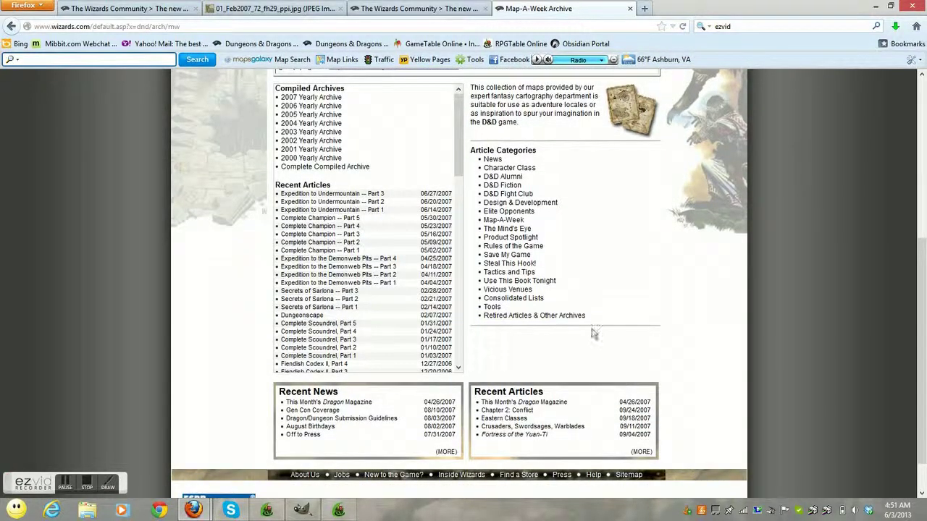
click(345, 308)
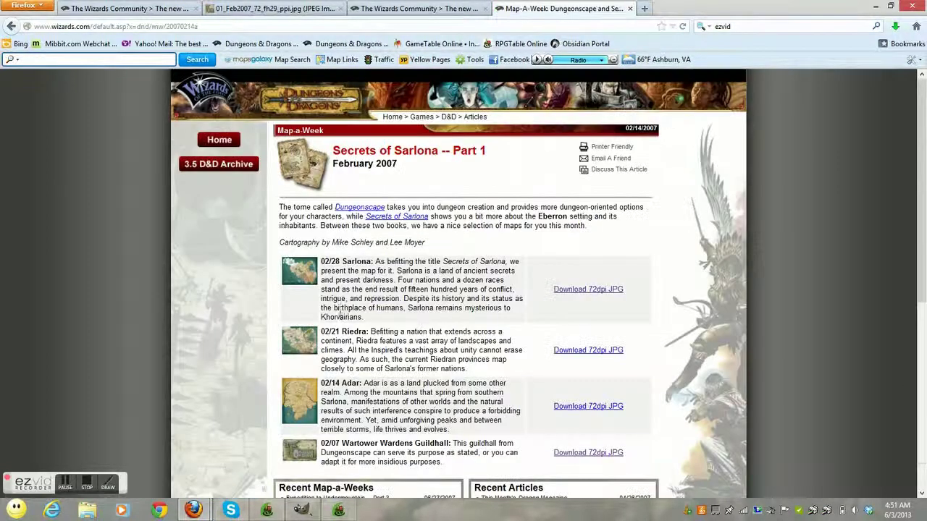
scroll(418, 321, down, 1)
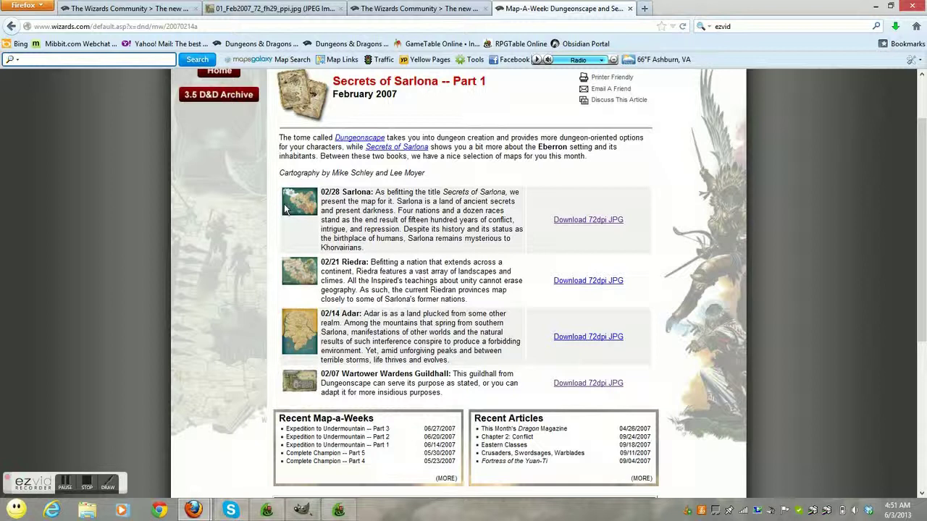
- Open the Adar map's 72dpi JPG and save it to the Desktop as 'adar'
click(576, 338)
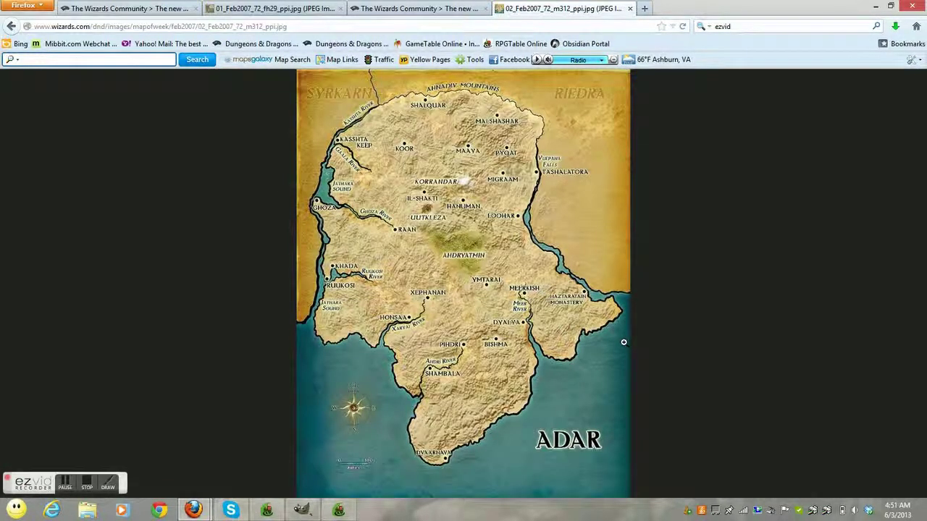
right_click(438, 266)
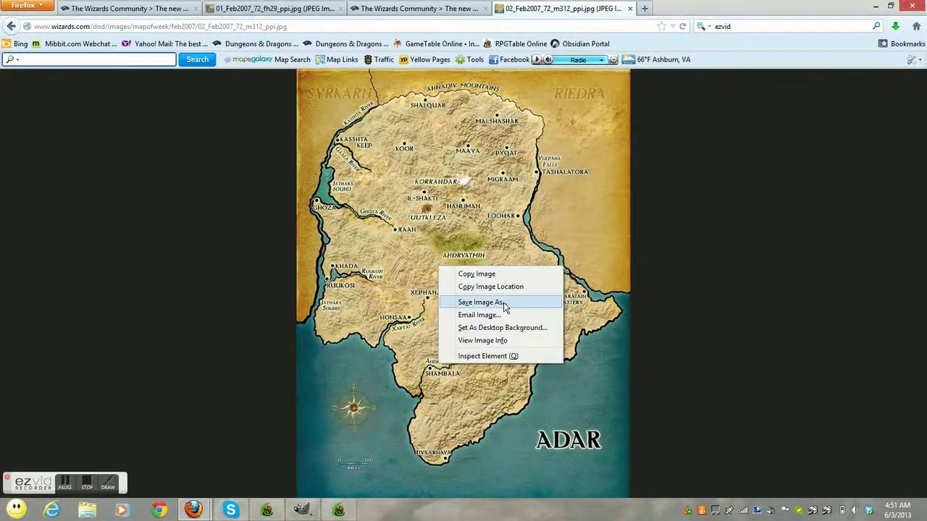
click(480, 302)
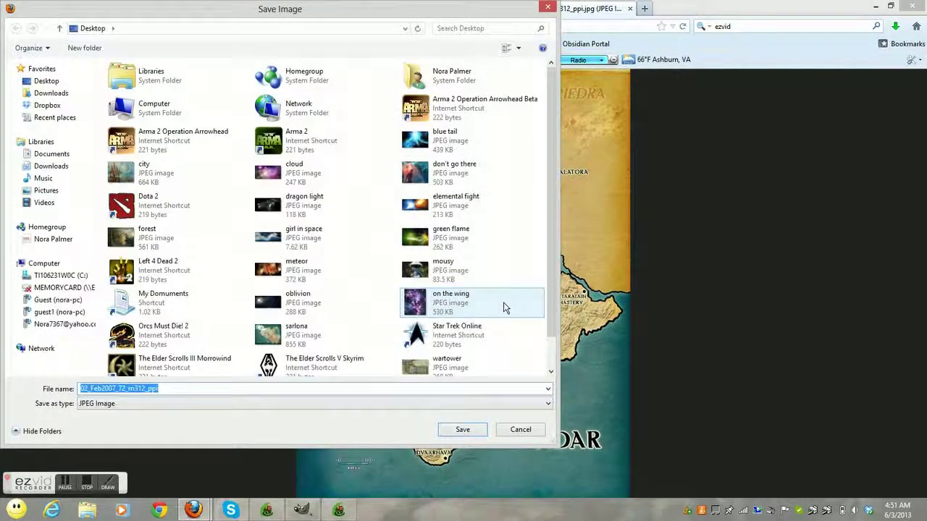
click(51, 82)
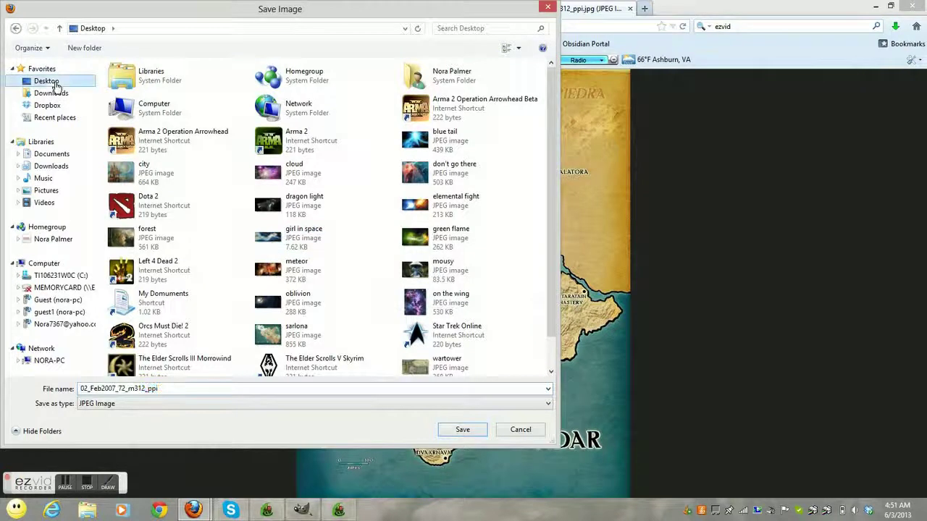
click(197, 389)
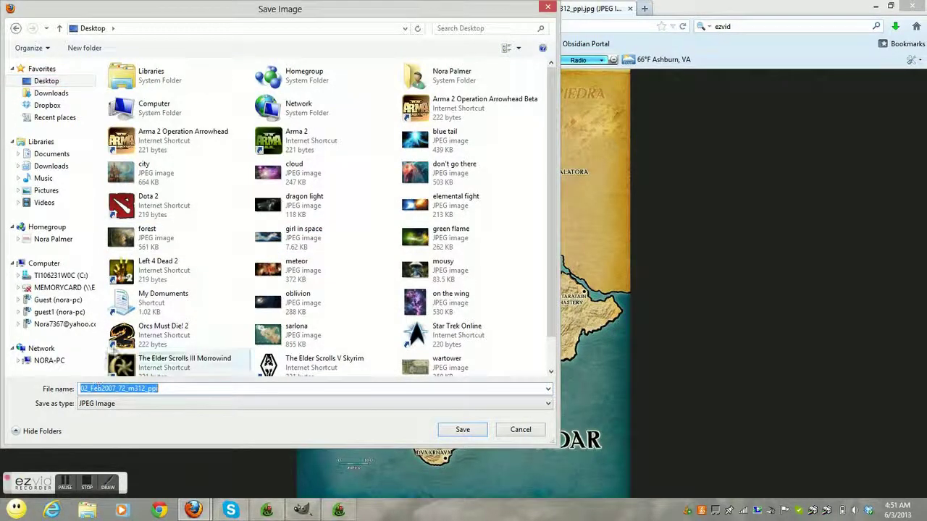
text(adar)
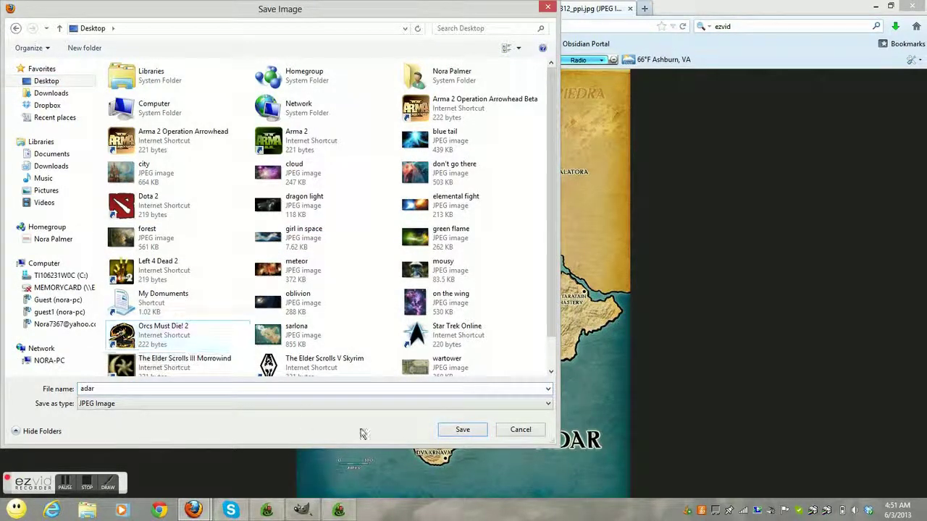
click(451, 431)
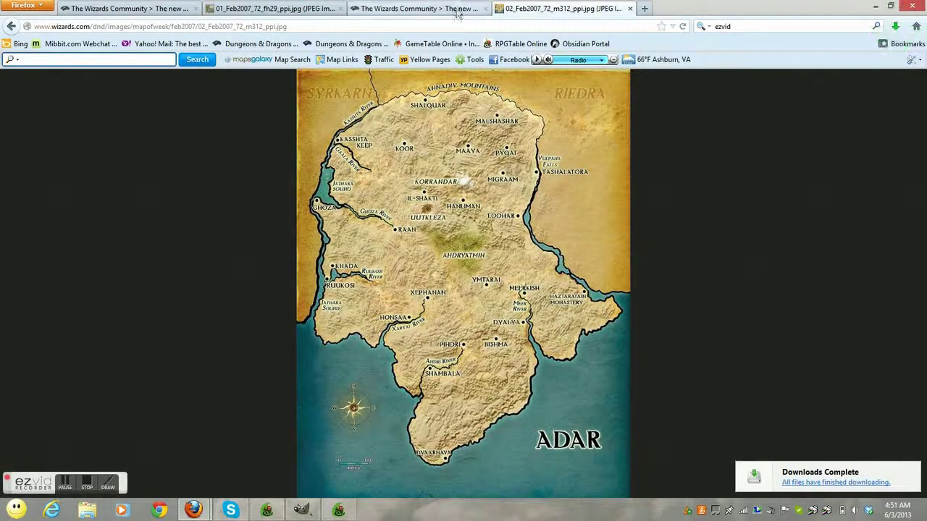
- Back out to the Map-A-Week archive and browse Sarlona Part 2 and Undermountain Part 1
click(10, 26)
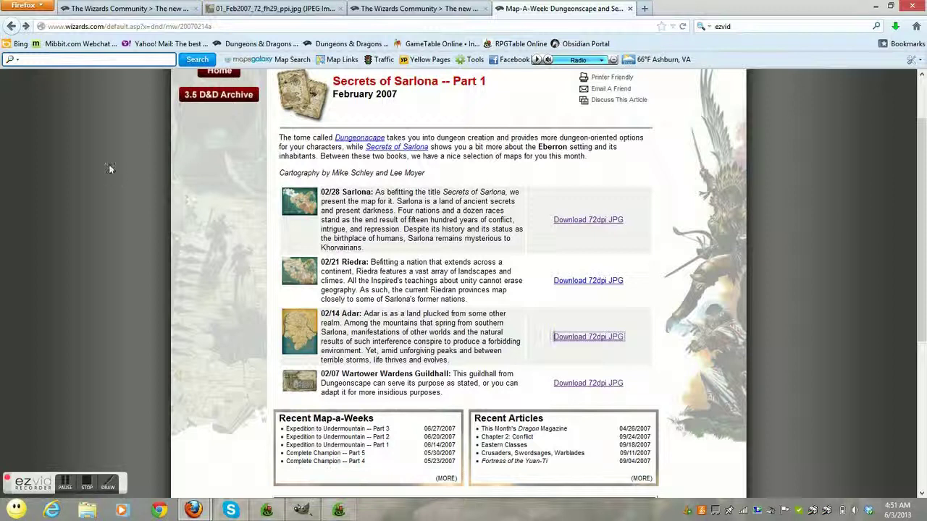
click(11, 26)
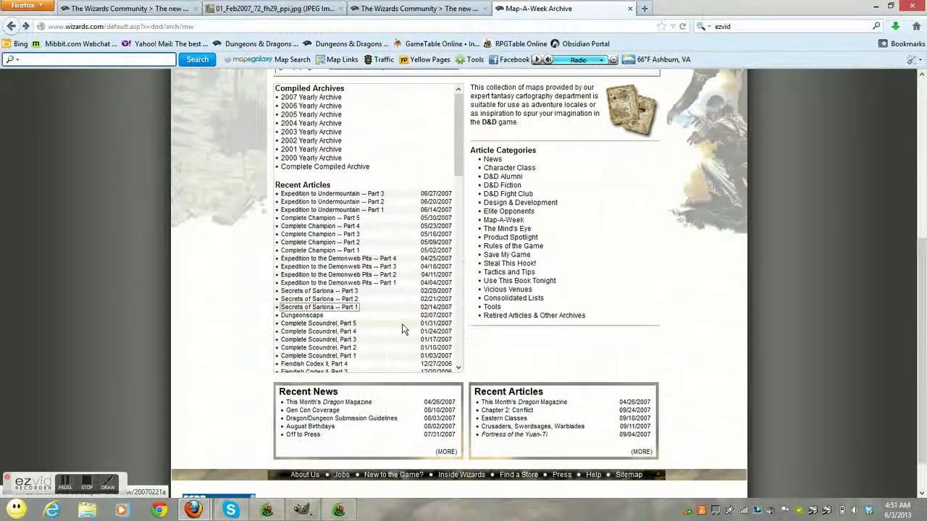
click(340, 299)
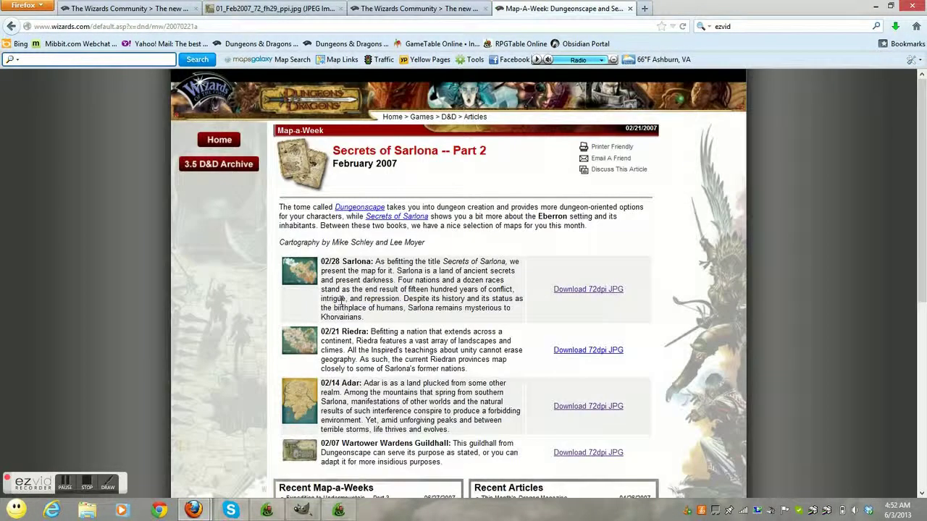
click(11, 26)
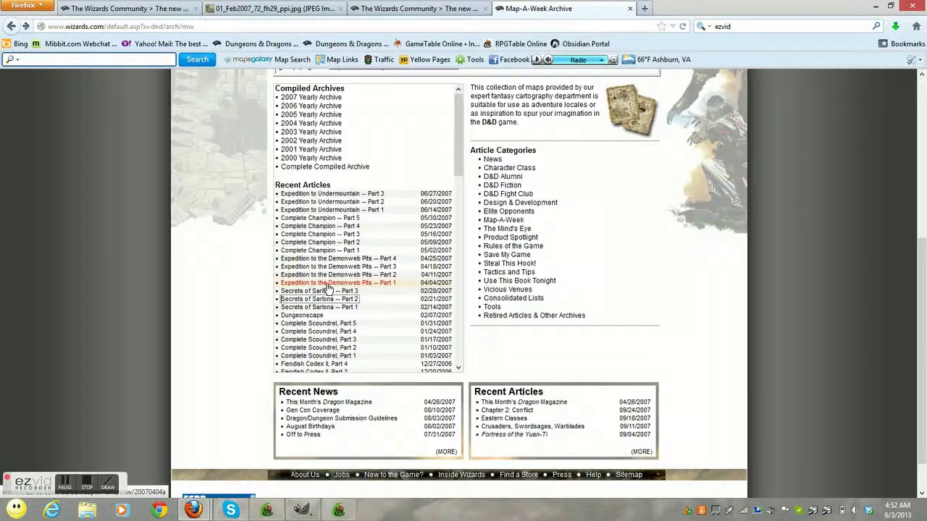
click(340, 210)
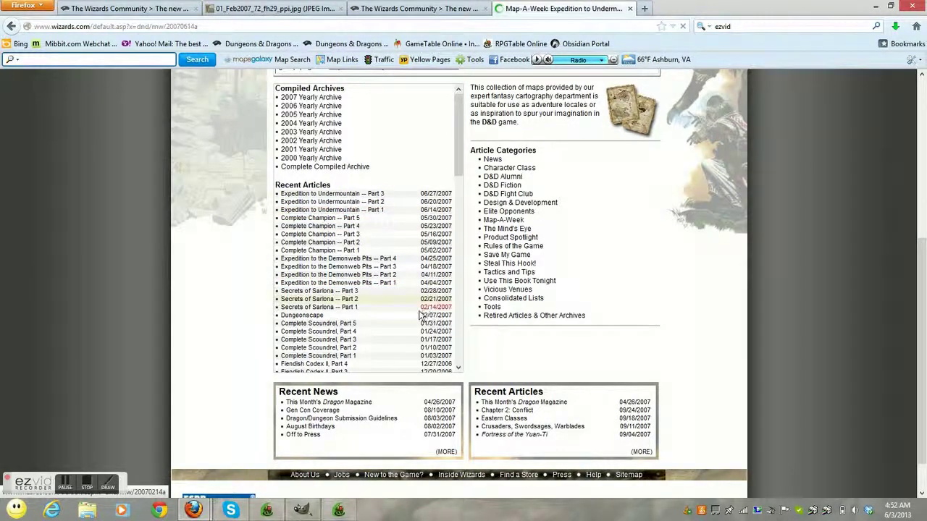
scroll(419, 316, down, 5)
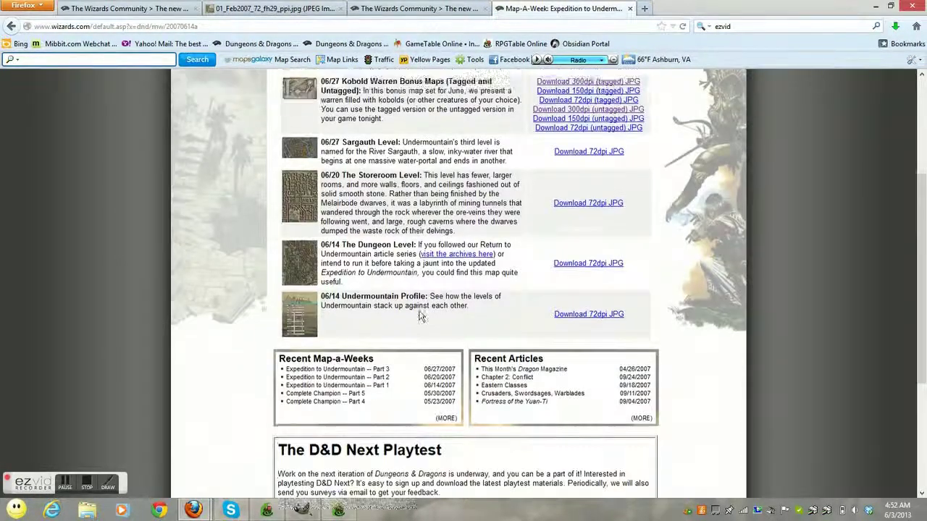
scroll(418, 315, up, 5)
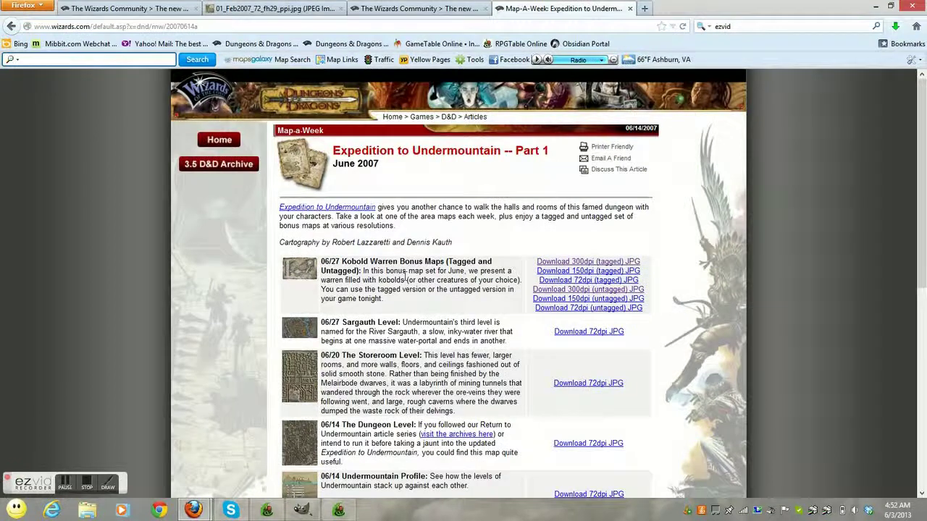
- Open Expedition to the Demonweb Pits -- Part 1 and its Styx Oarsman 72dpi map image
click(11, 29)
click(362, 283)
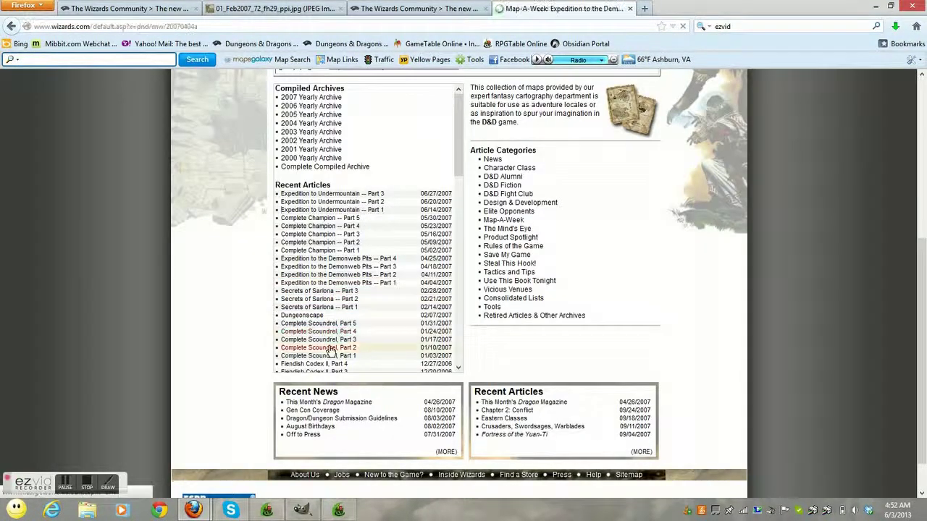
scroll(330, 351, down, 3)
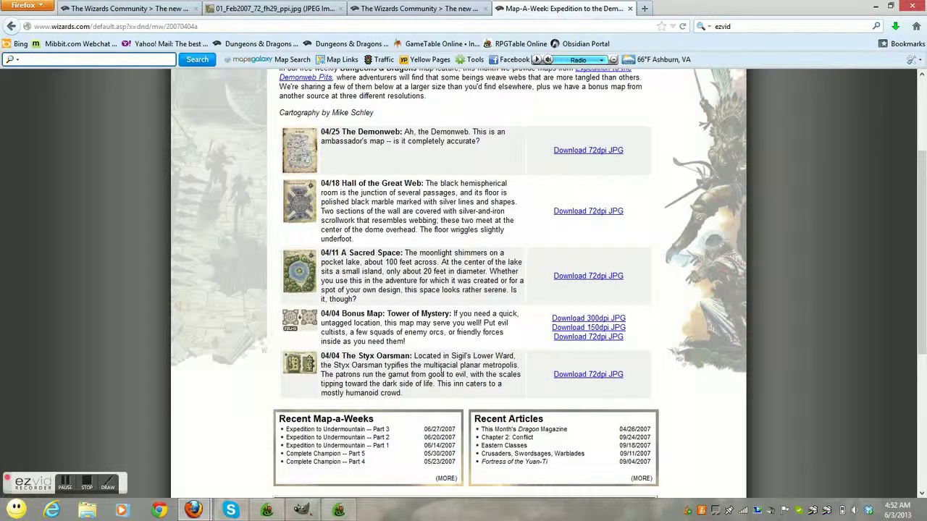
click(588, 374)
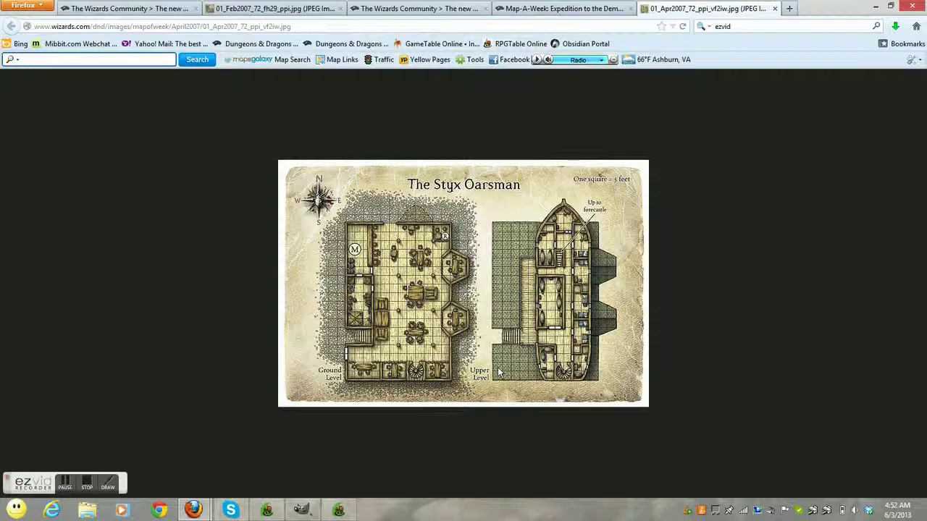
- Save the Styx Oarsman map image to the Desktop under the name 'boat'
right_click(428, 300)
click(488, 338)
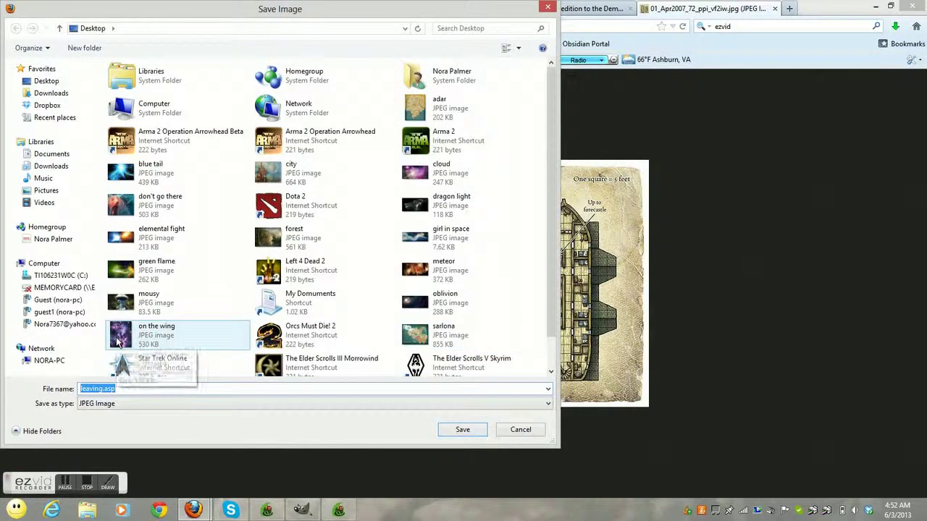
text(boat)
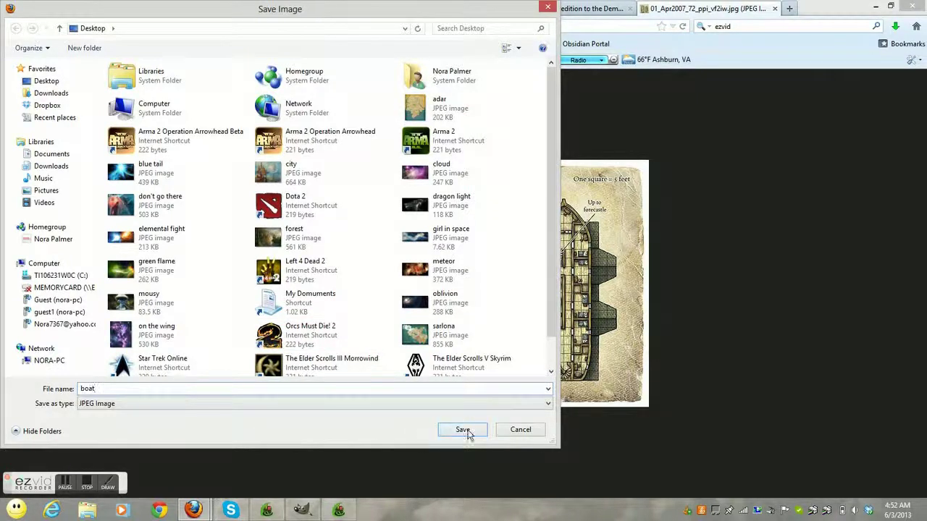
click(463, 430)
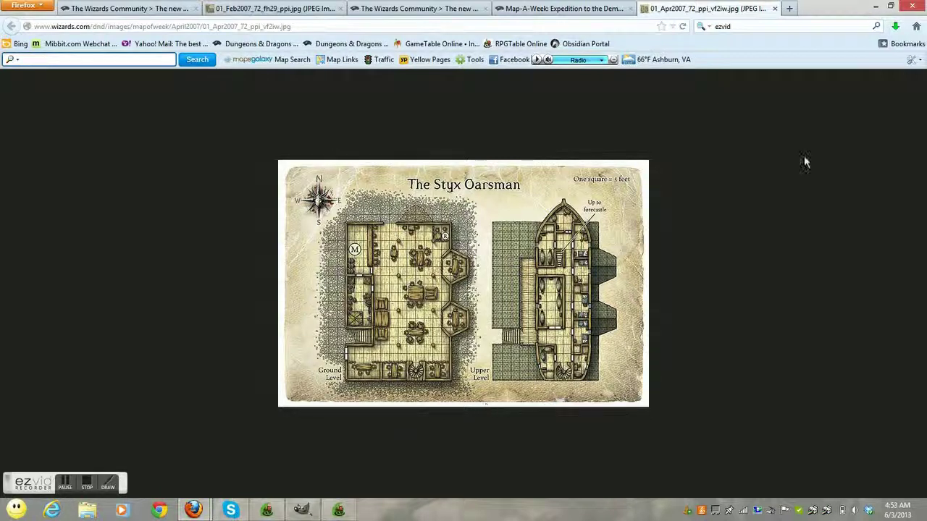
- Bring GIMP forward and open adar.jpg from the Desktop as a new image
click(302, 510)
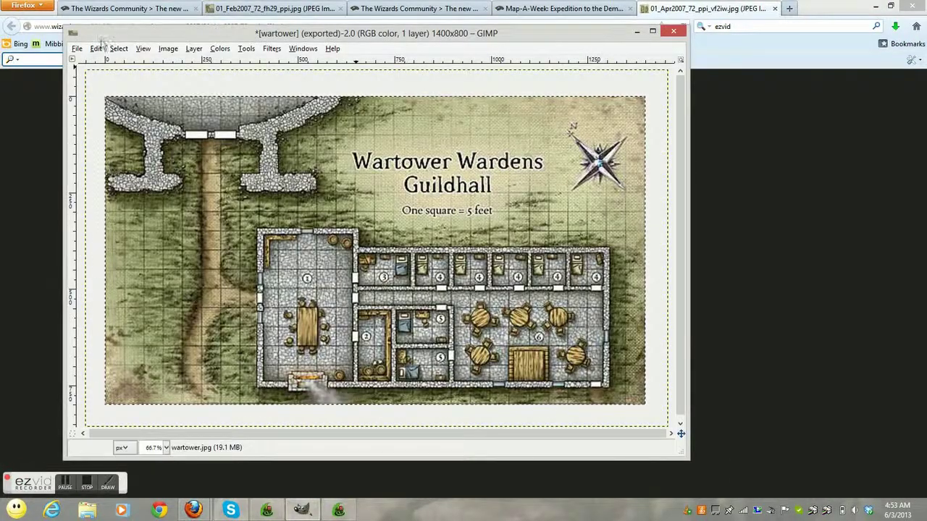
click(77, 47)
click(94, 91)
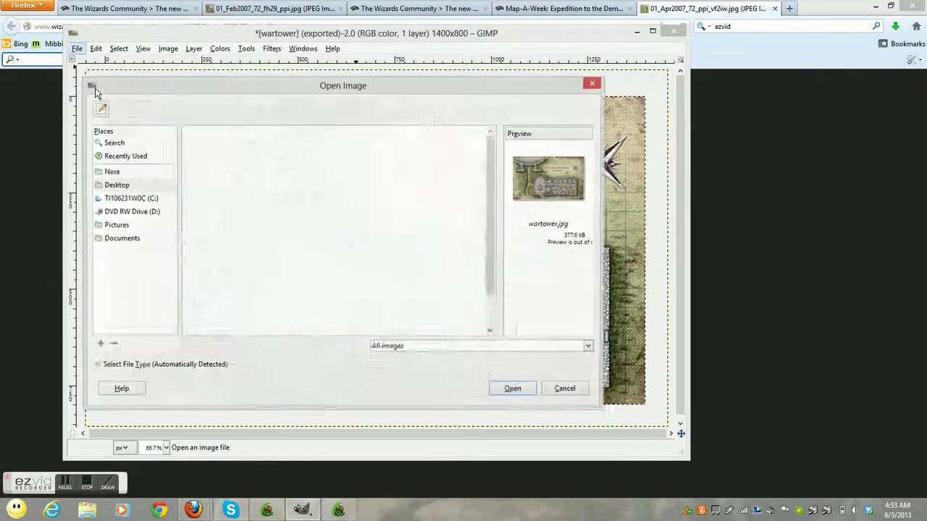
click(141, 187)
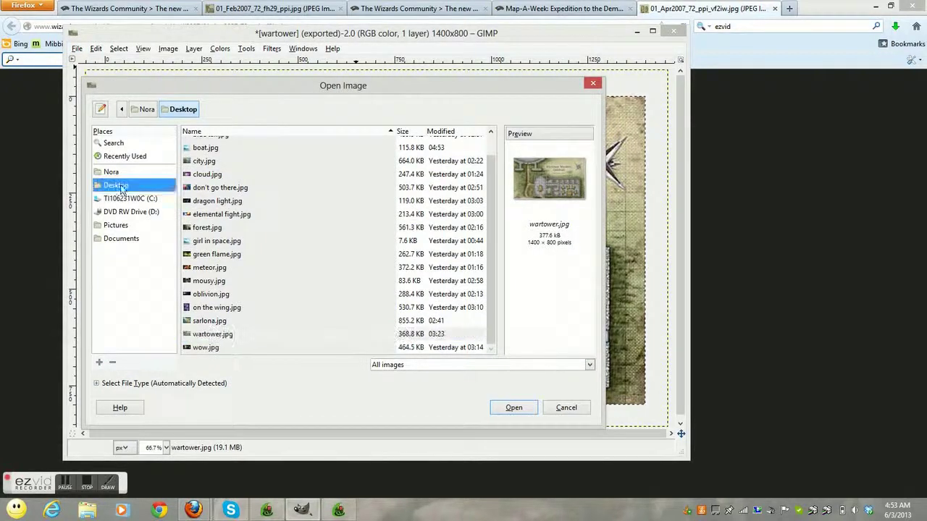
scroll(253, 225, up, 1)
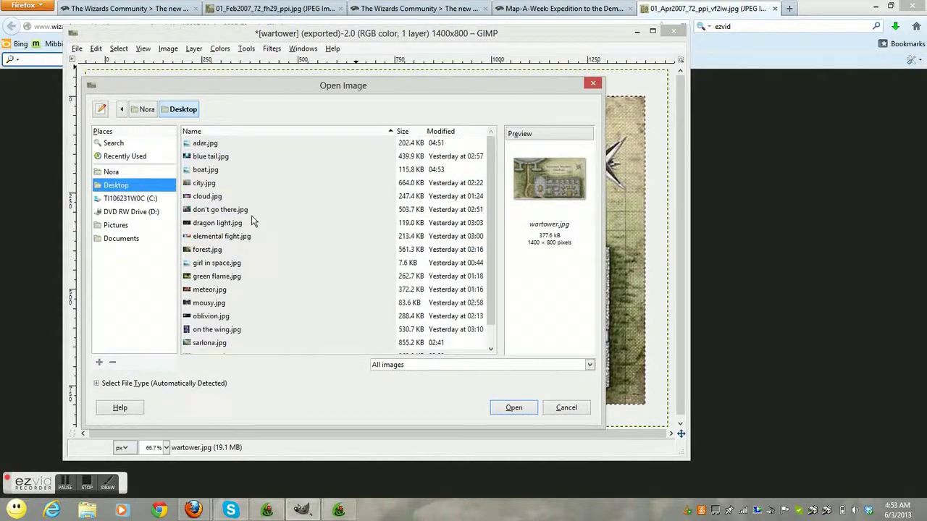
click(201, 145)
double_click(202, 145)
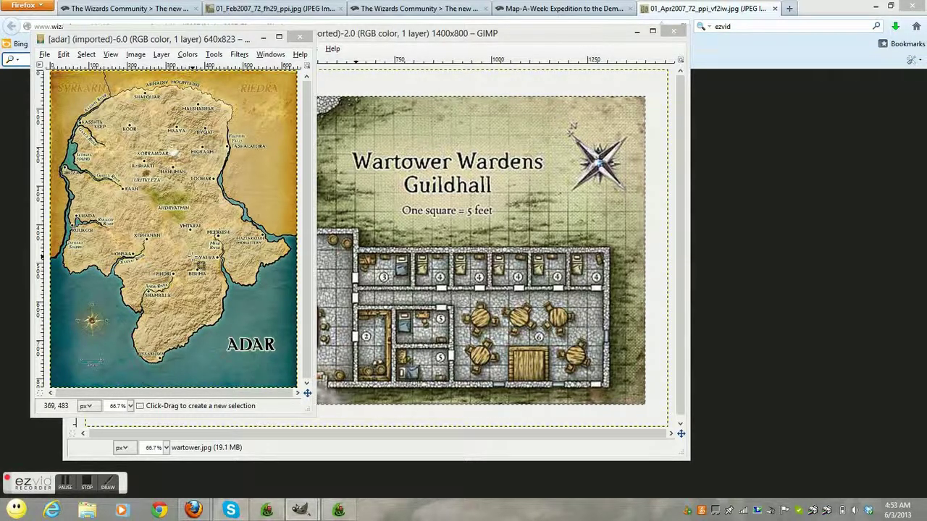
- Scale the Adar image to 2400 px wide, giving 2400 × 3086
right_click(183, 205)
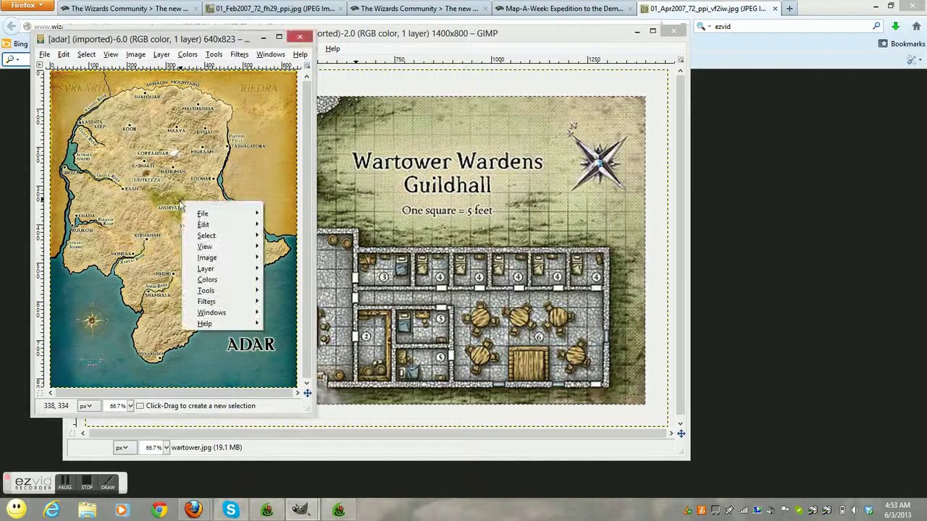
mouse_move(215, 263)
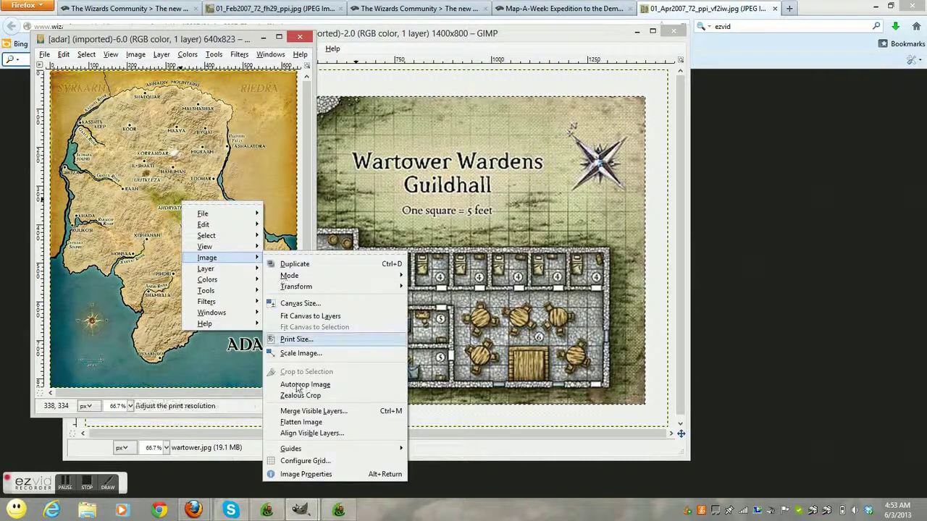
click(329, 355)
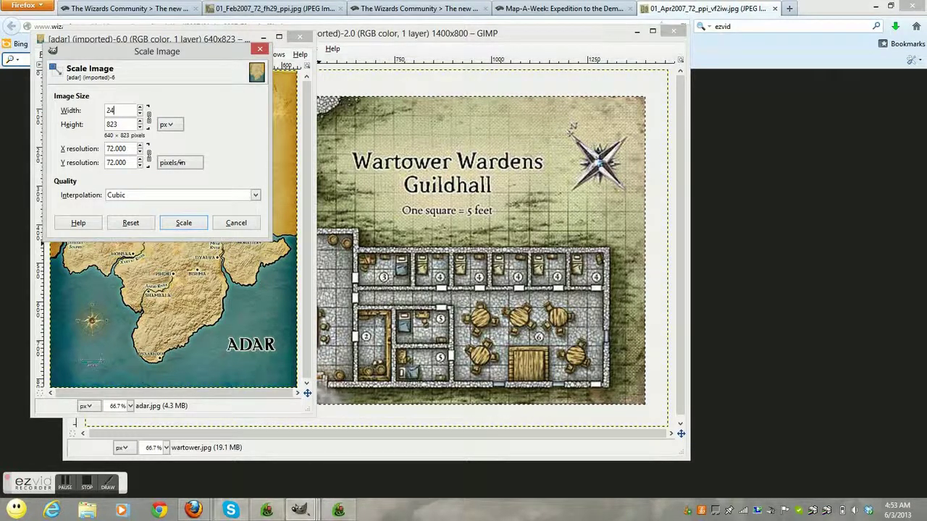
key(Tab)
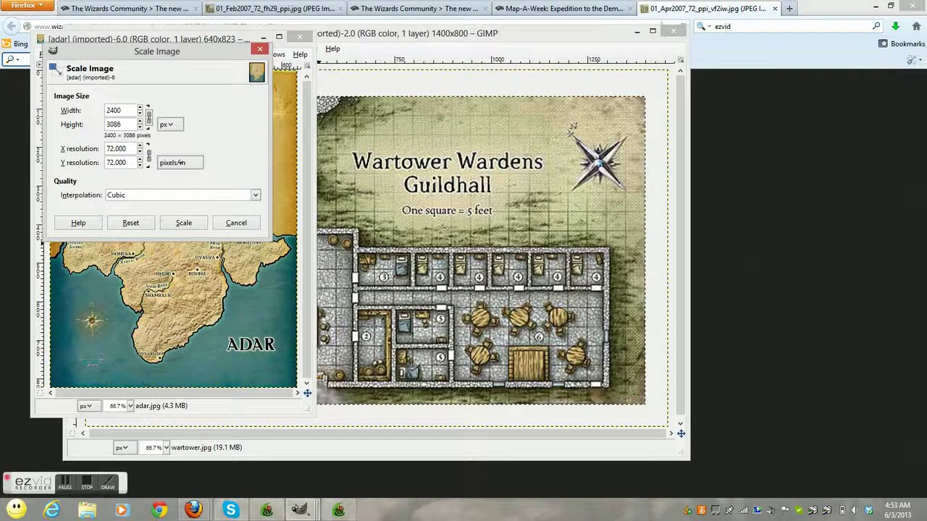
click(174, 222)
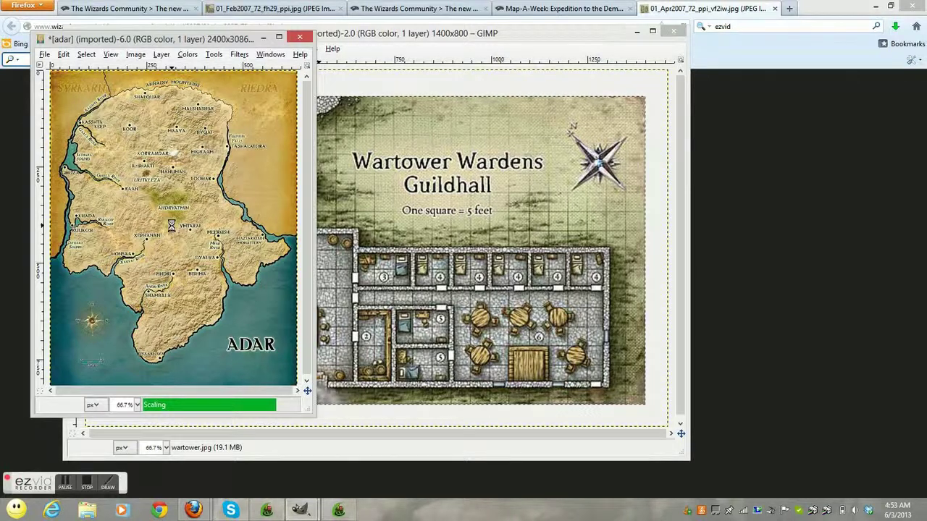
- Export the enlarged image over adar.jpg on the Desktop, replacing the old file
click(45, 55)
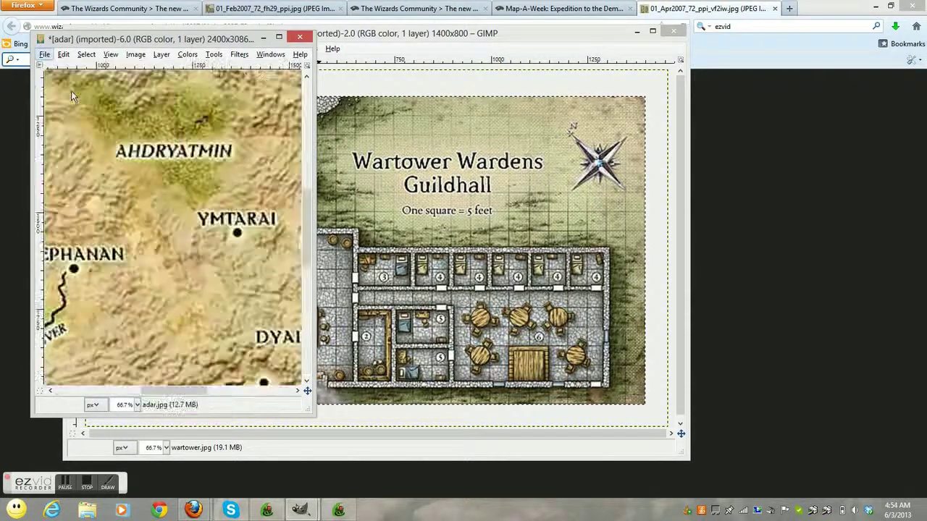
click(65, 210)
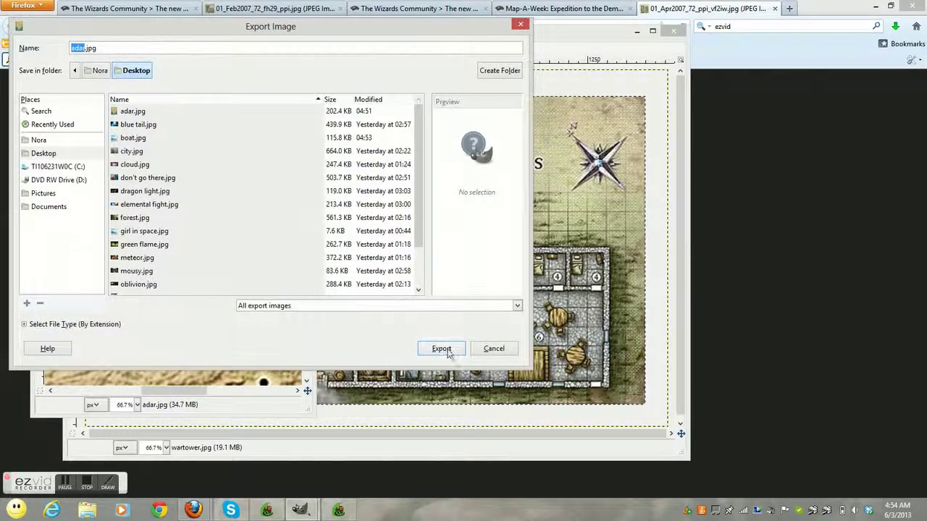
click(441, 348)
click(306, 247)
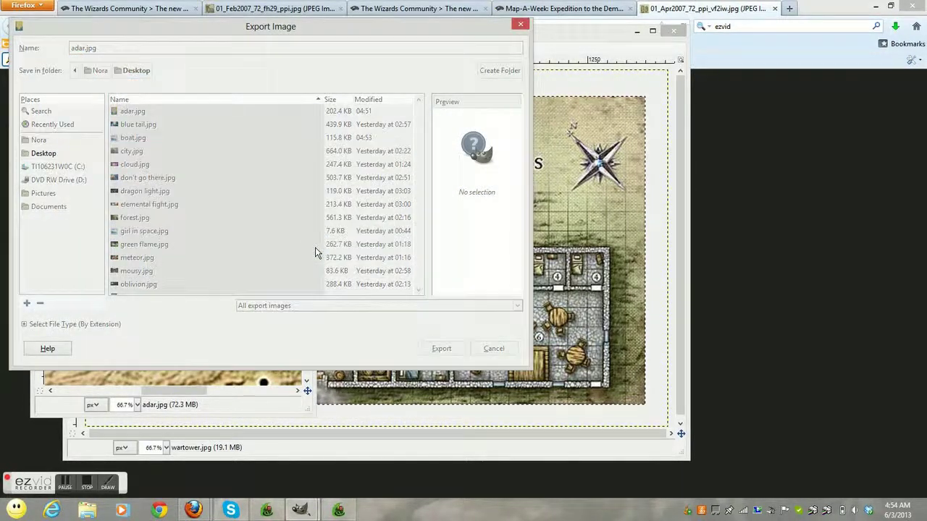
click(464, 330)
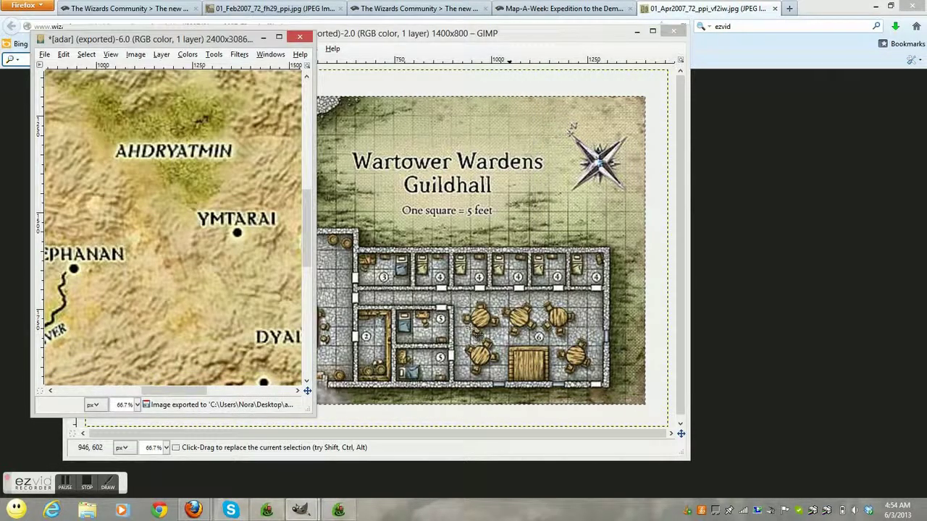
- Open boat.jpg from the Desktop as a new GIMP image
click(45, 54)
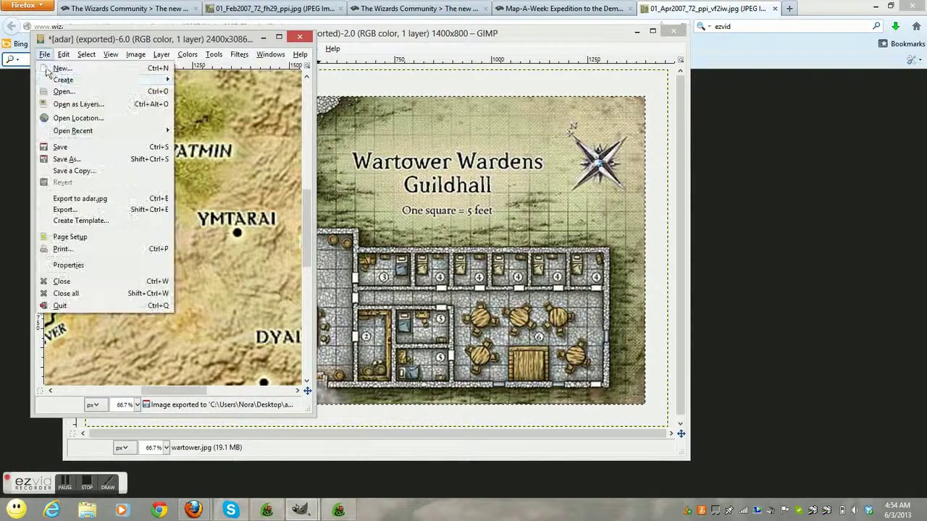
click(62, 92)
click(212, 171)
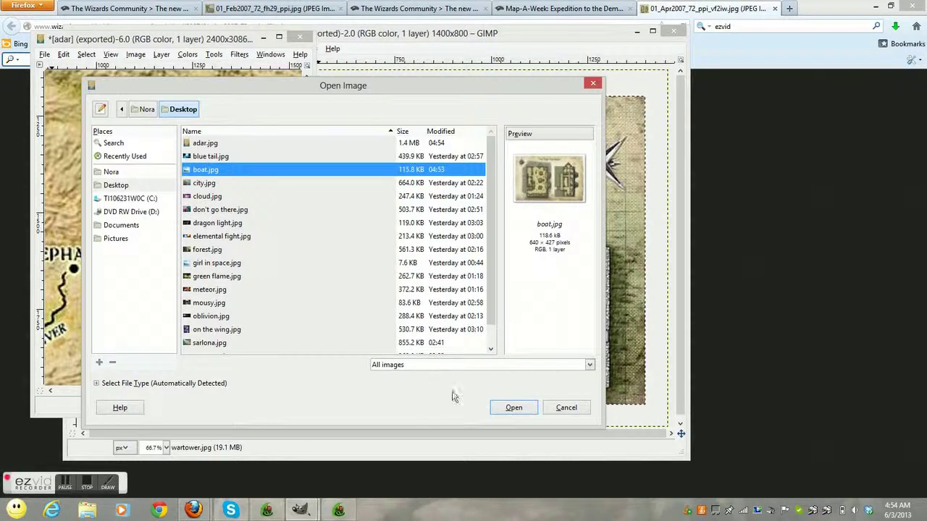
click(513, 408)
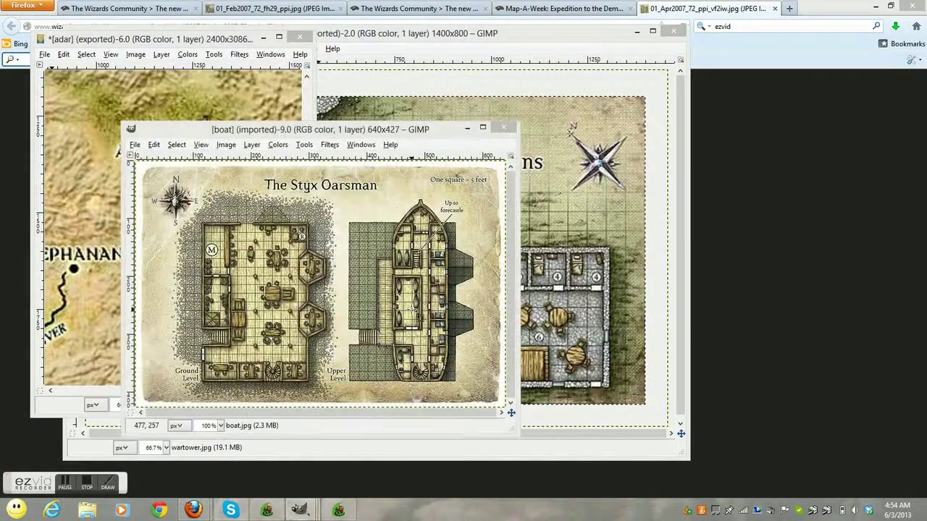
click(483, 127)
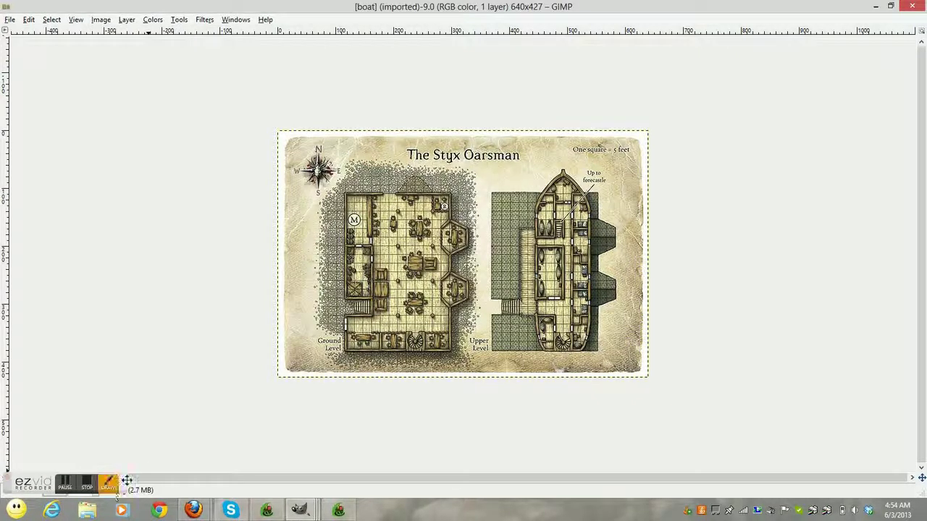
click(890, 5)
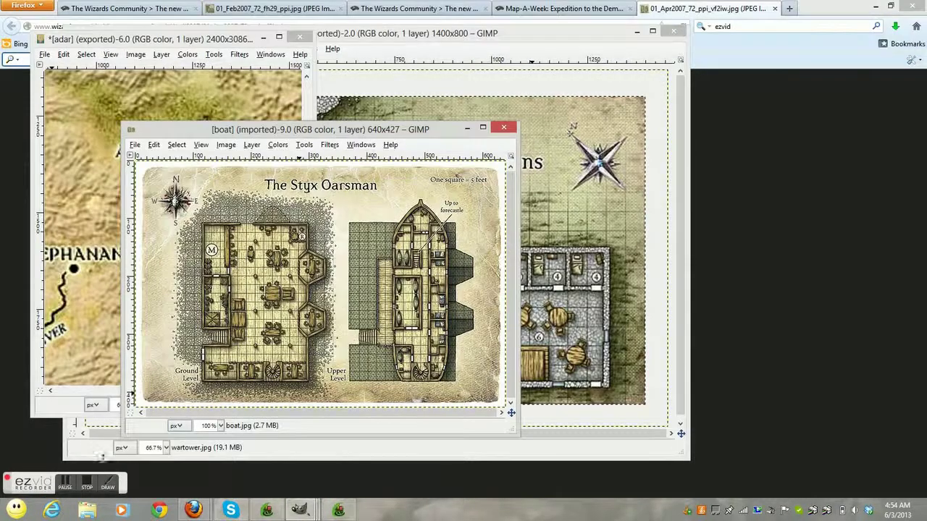
- Zoom the Wartower map to 200%, then close it without saving
click(165, 447)
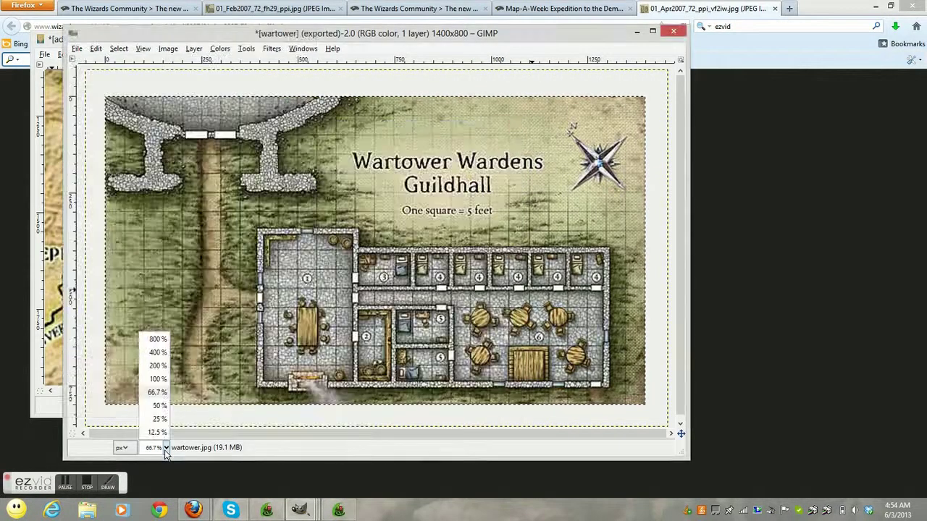
click(159, 365)
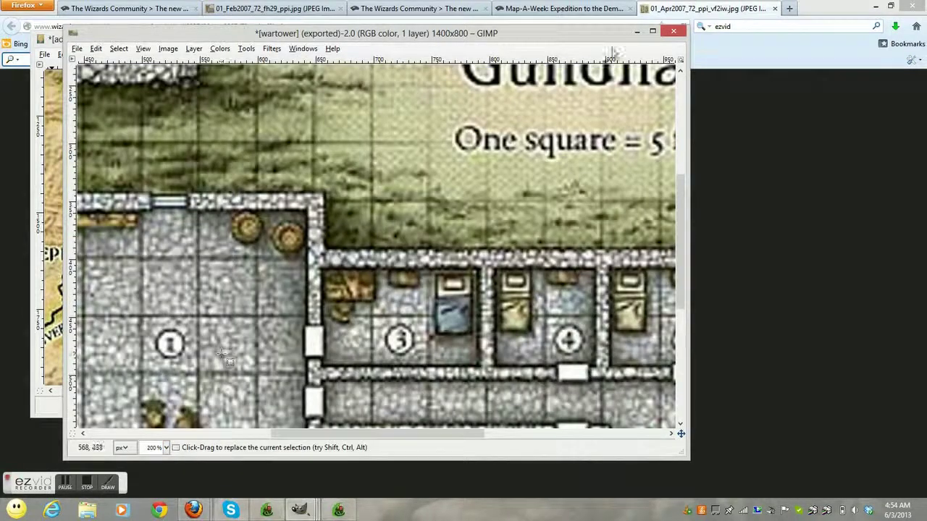
click(674, 31)
click(374, 322)
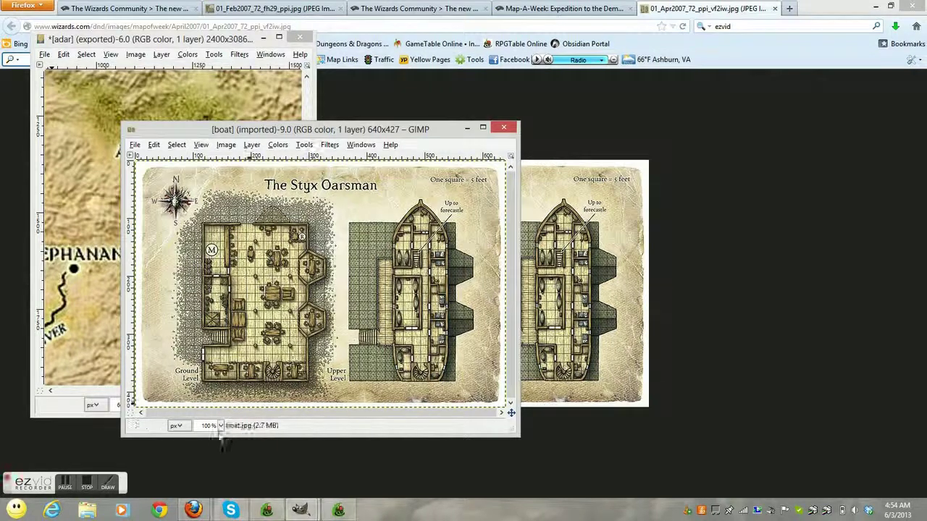
- Zoom the boat map to 200% and maximize its window
click(221, 426)
click(218, 362)
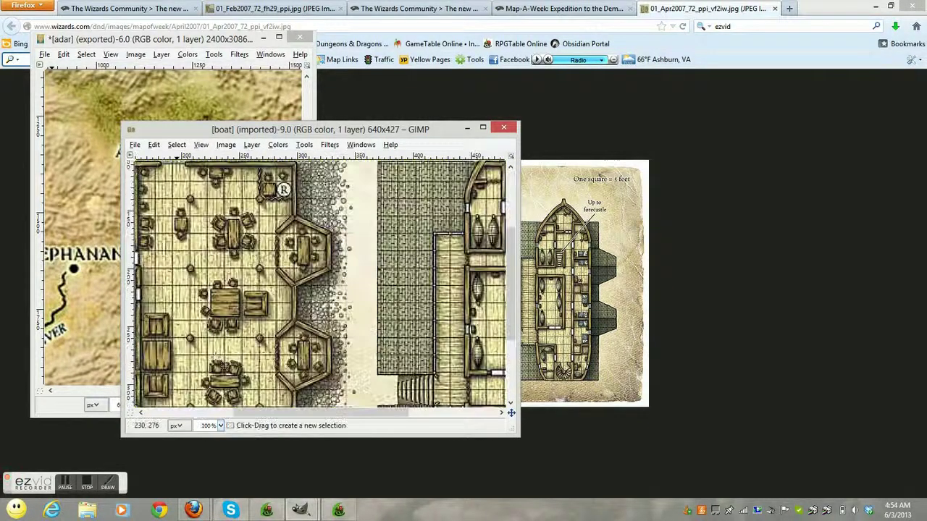
click(482, 127)
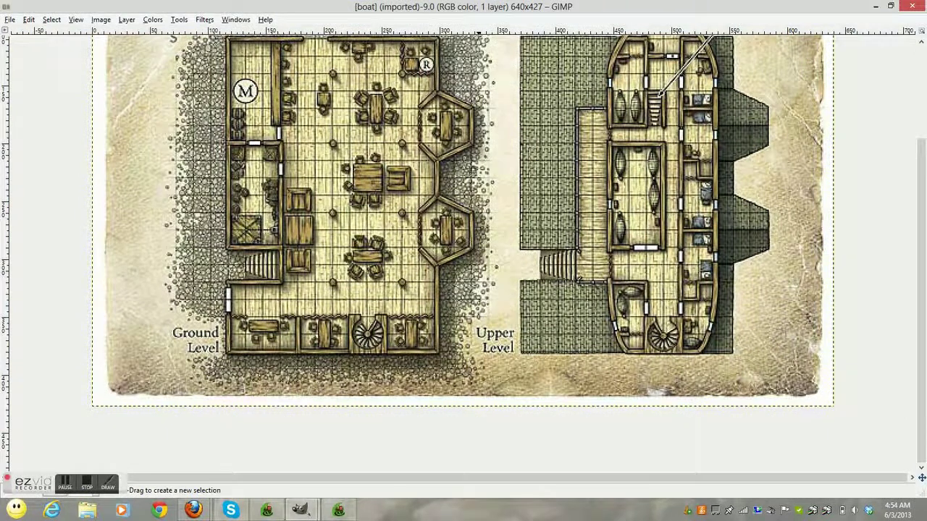
drag(922, 359, 921, 307)
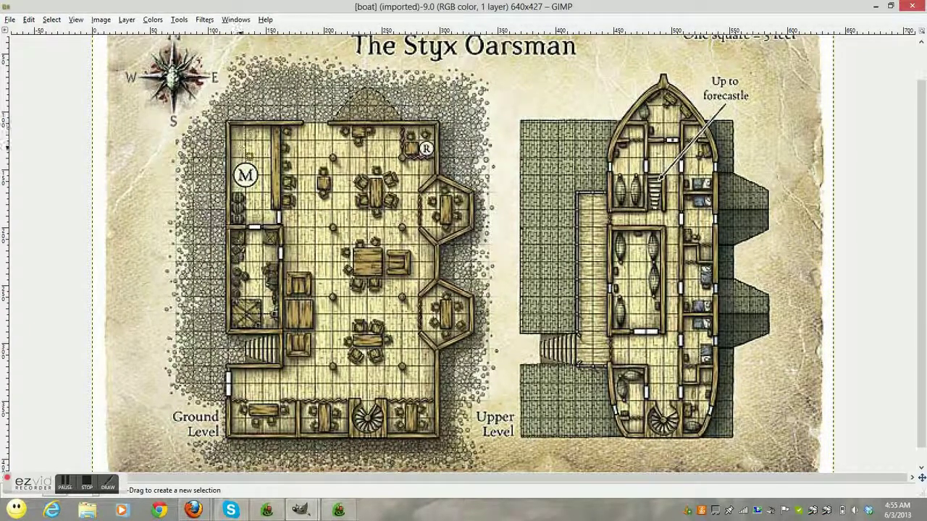
- With Rectangle Select, box a roughly 210 × 269 px area around the Ground Level plan
click(65, 483)
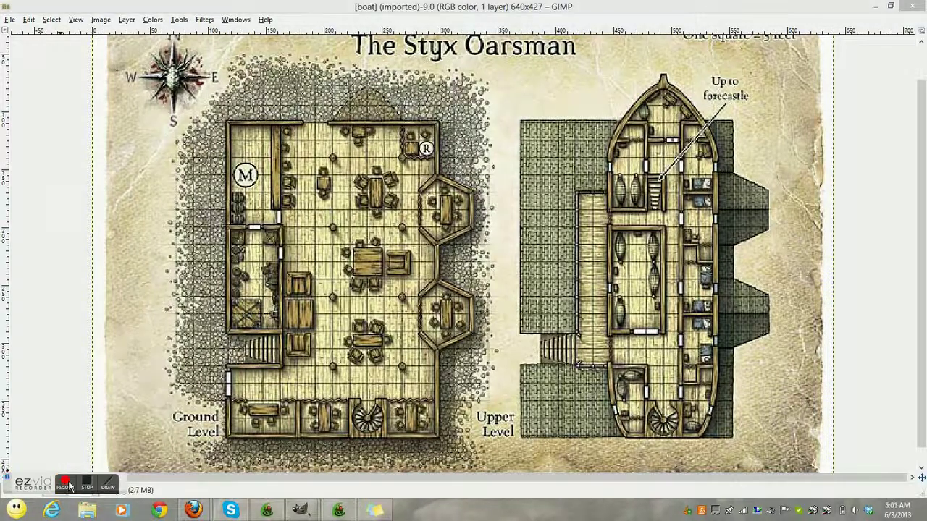
click(67, 483)
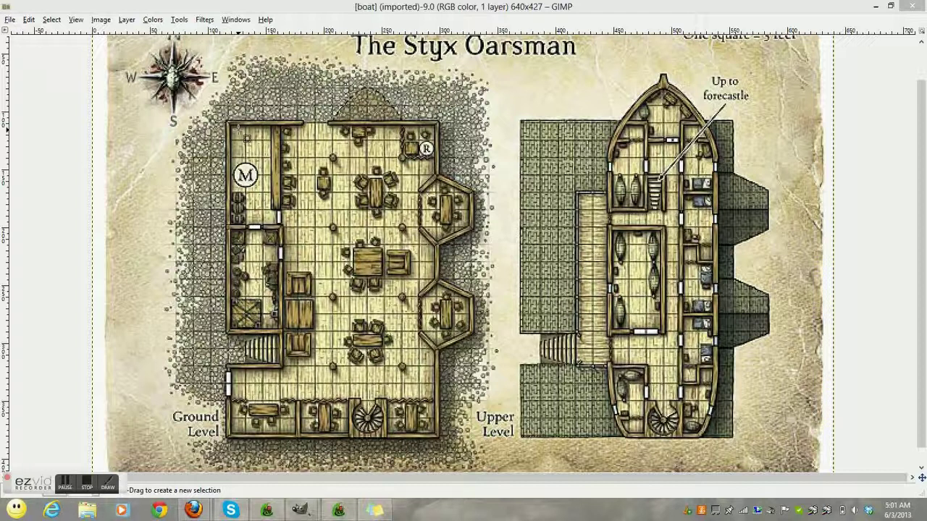
click(179, 20)
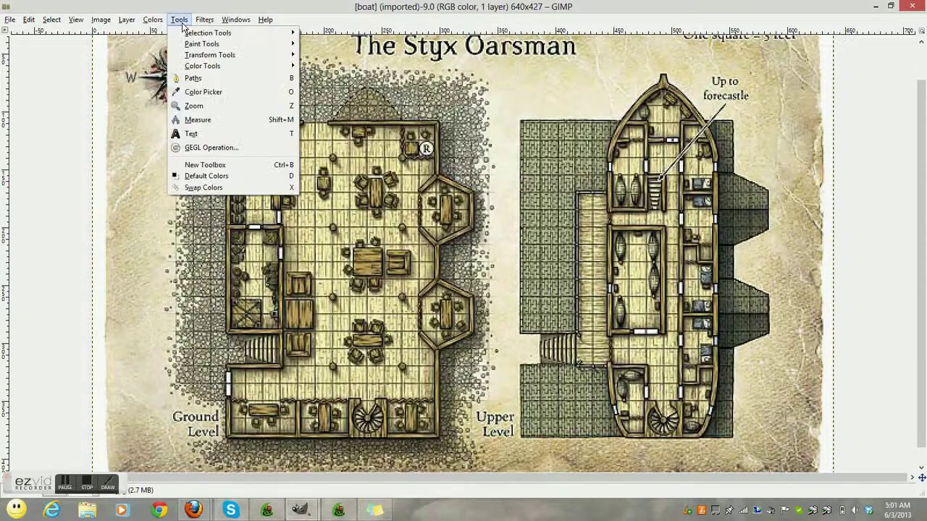
mouse_move(217, 33)
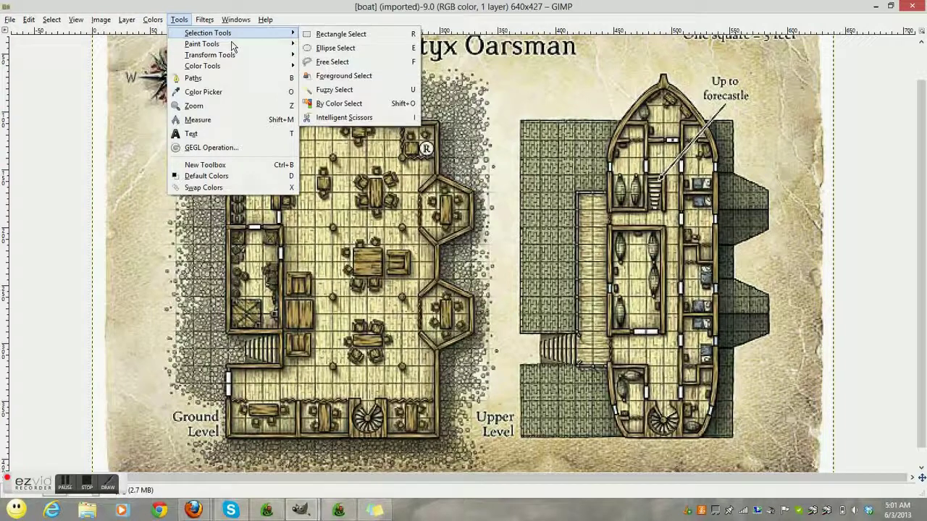
click(354, 34)
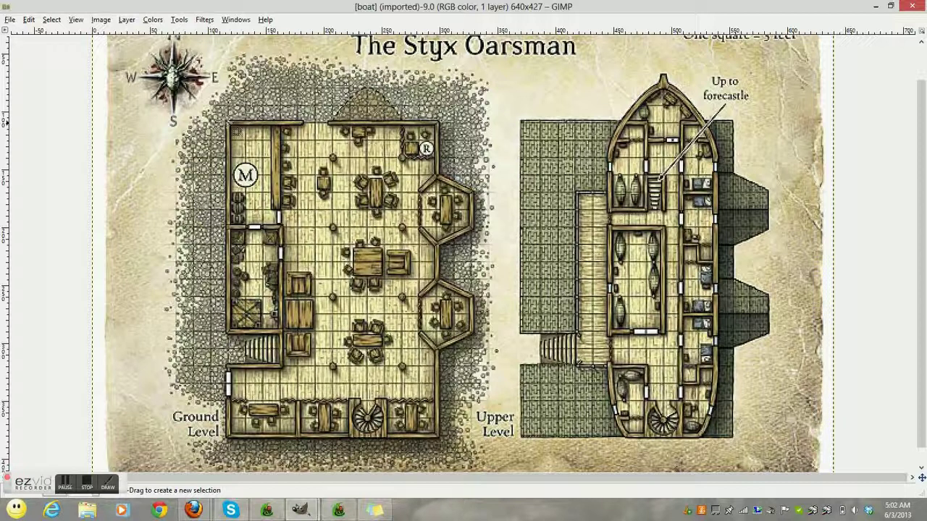
drag(237, 131, 478, 443)
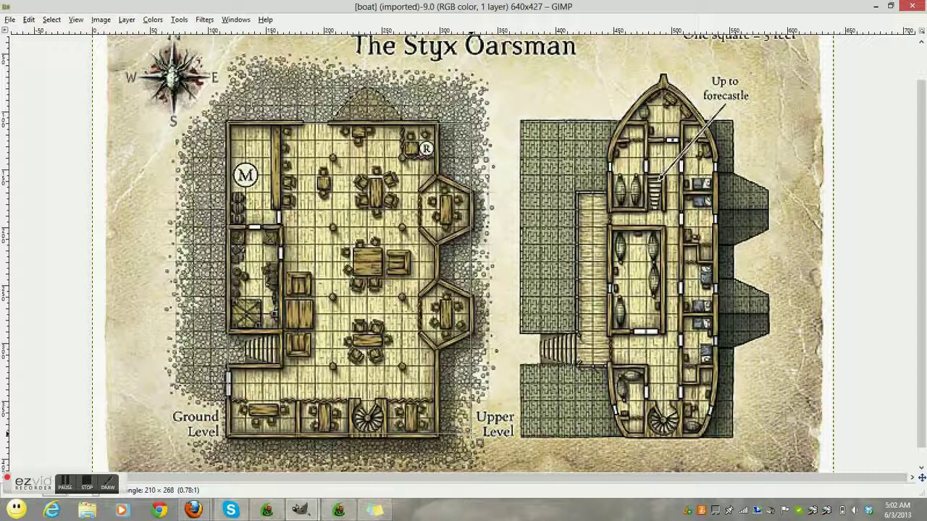
mouse_move(479, 443)
mouse_down()
mouse_move(473, 458)
mouse_move(474, 443)
mouse_up()
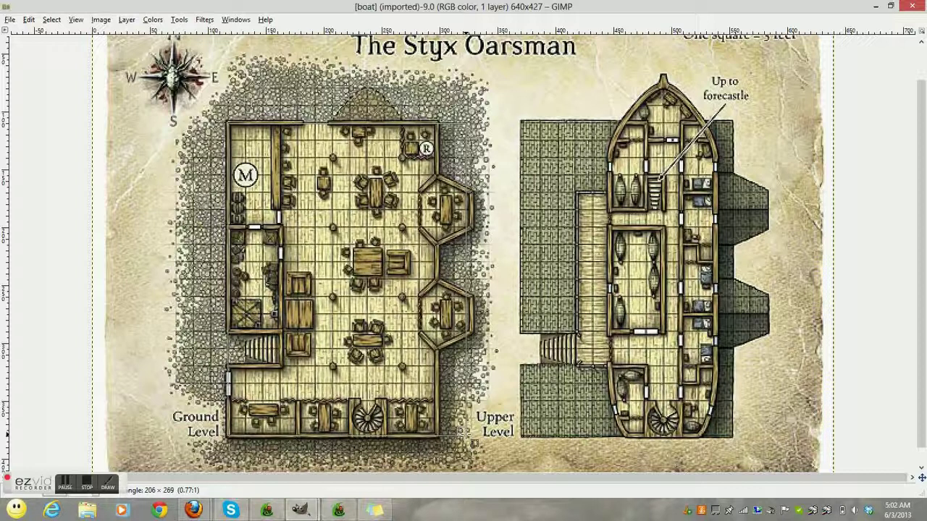
drag(474, 443, 479, 444)
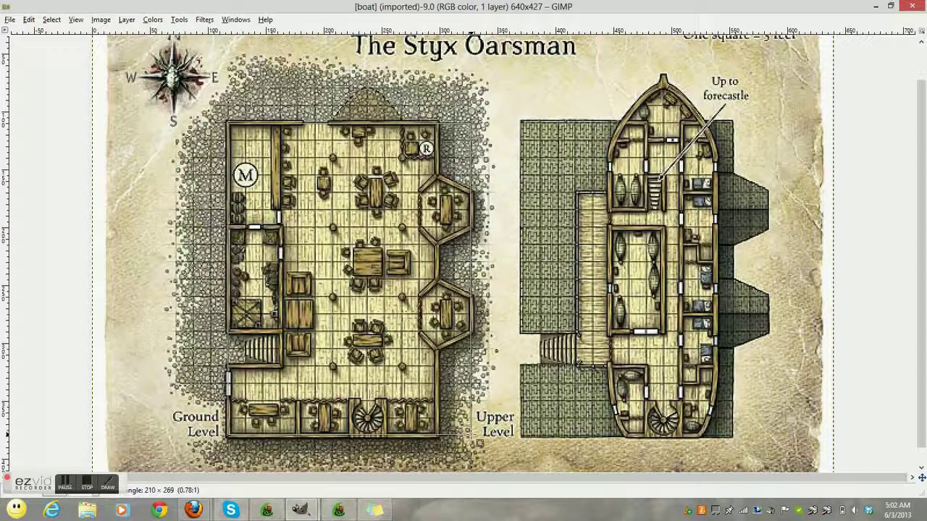
drag(479, 443, 478, 443)
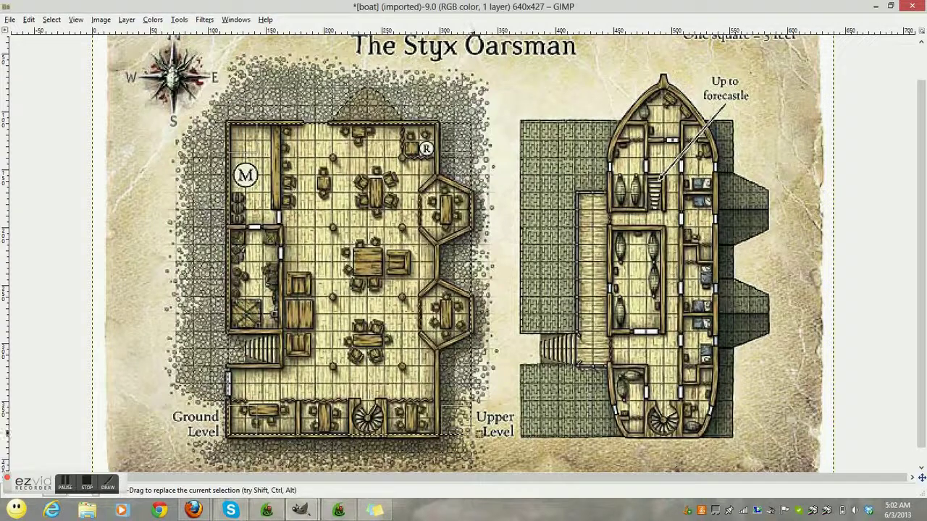
- Fit the boat image's canvas to the 210 × 269 ground-level selection, then bring up Scale Image
right_click(326, 270)
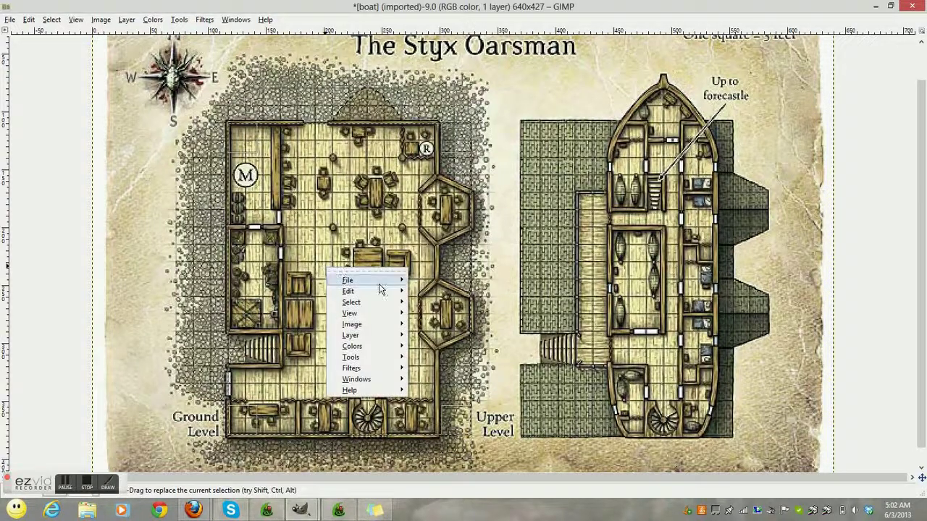
mouse_move(378, 293)
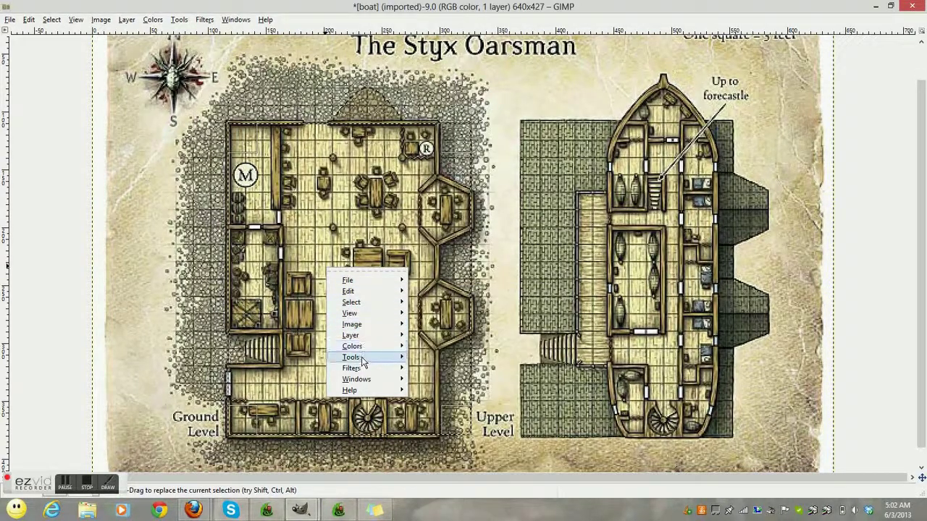
mouse_move(363, 324)
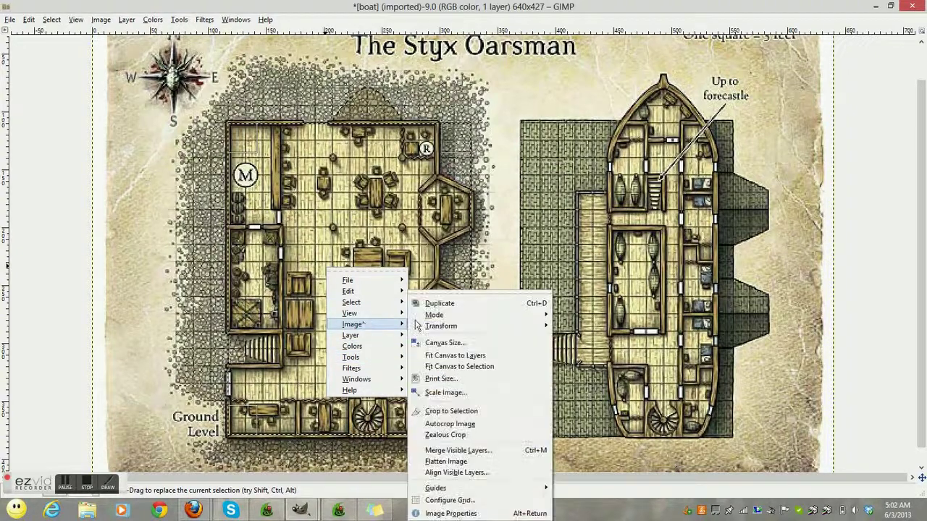
click(457, 369)
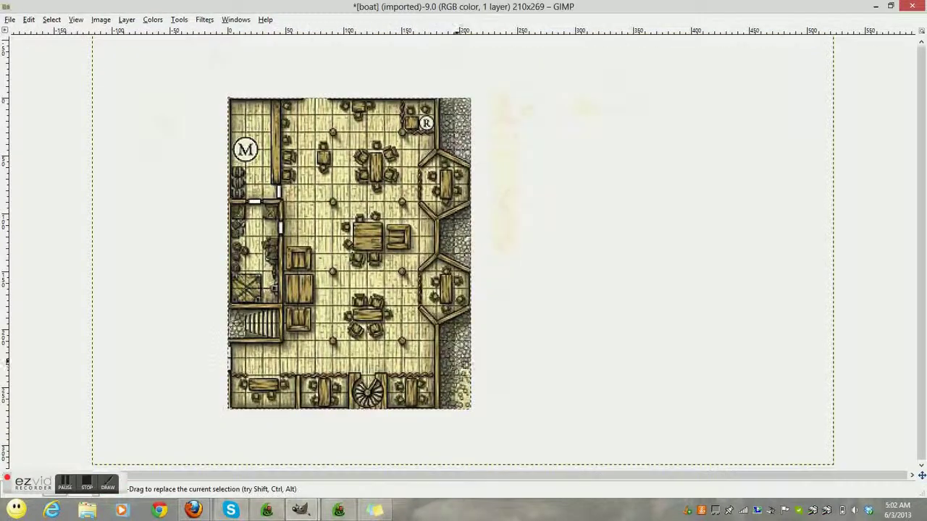
right_click(346, 245)
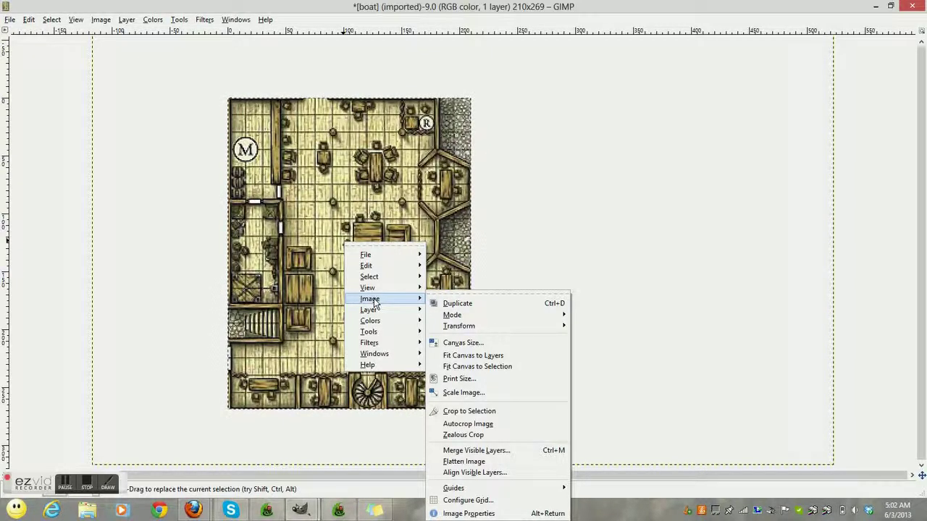
click(456, 393)
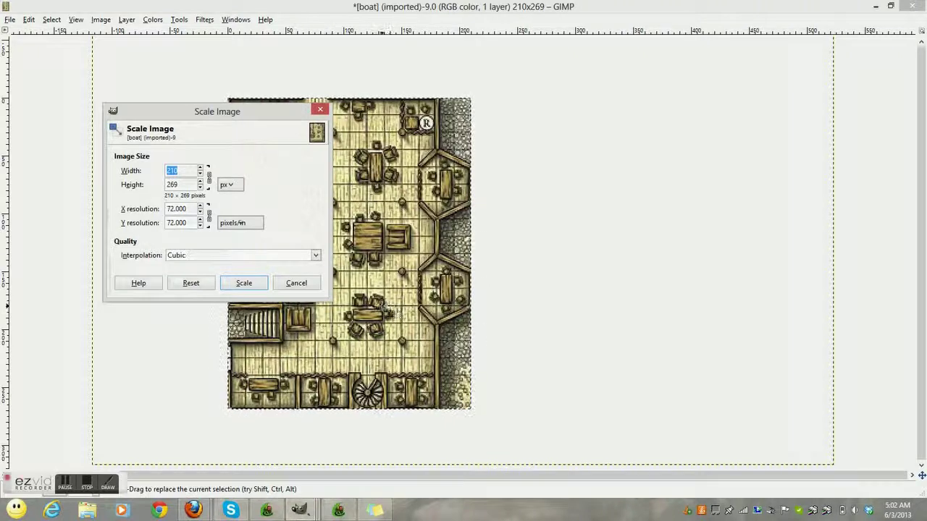
- Scale the cropped boat ground-level plan to 700 × 897 pixels using a width of 700
drag(149, 114, 626, 178)
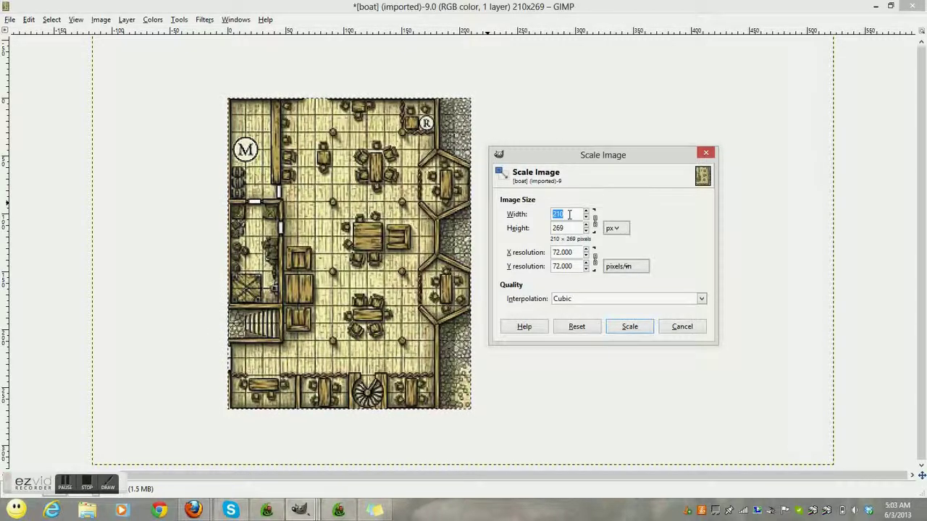
click(374, 511)
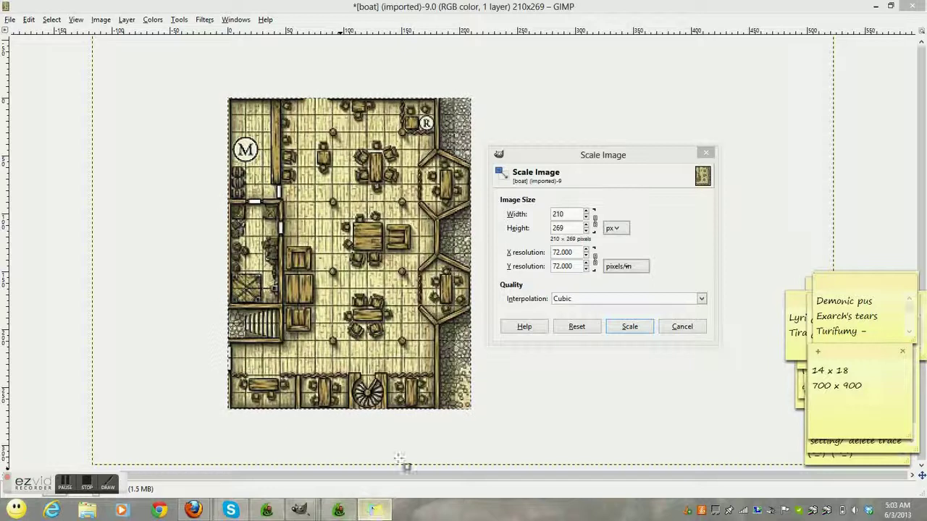
click(566, 215)
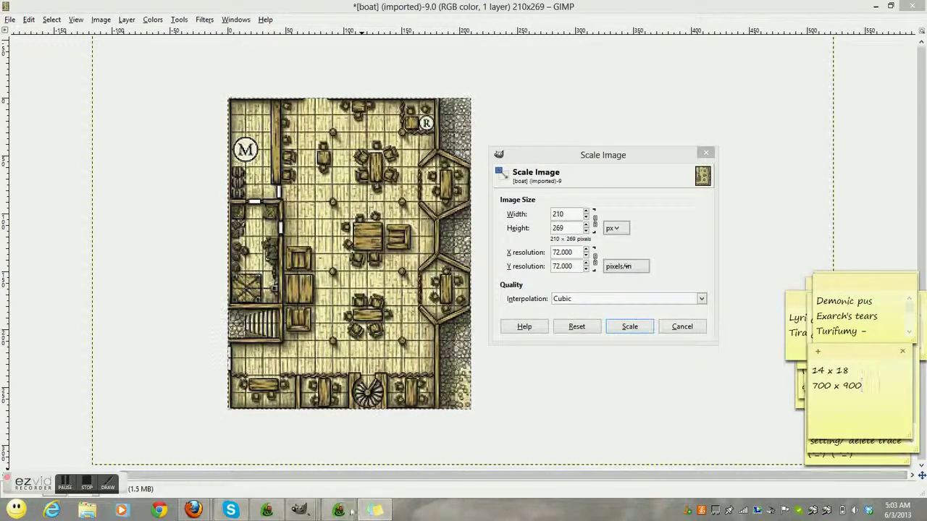
click(373, 511)
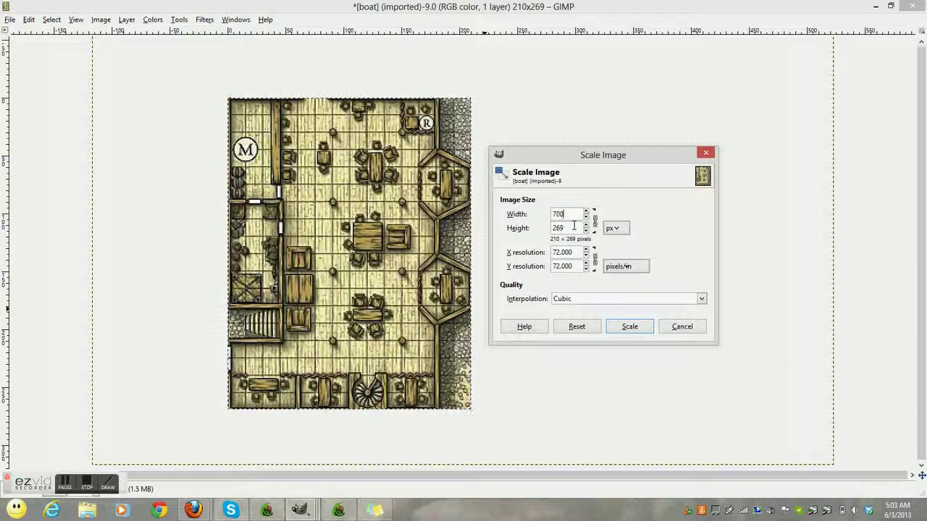
key(Tab)
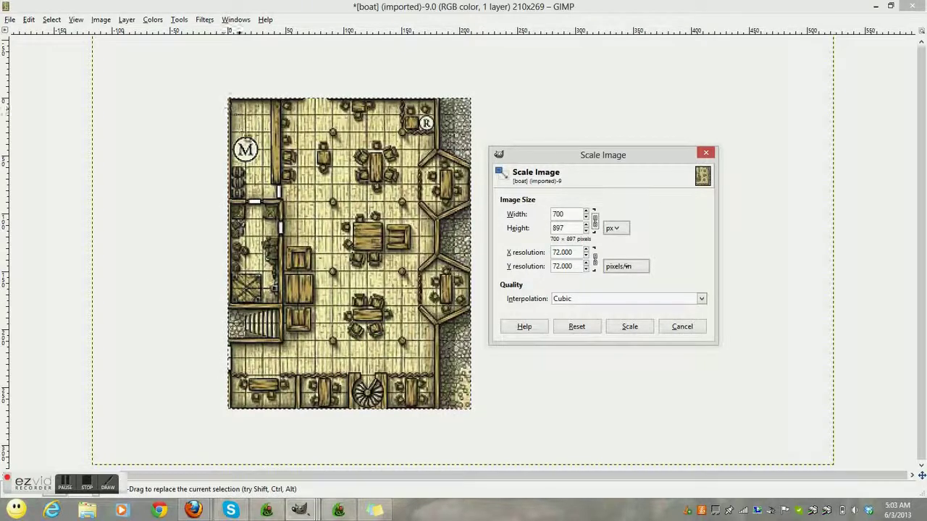
click(629, 327)
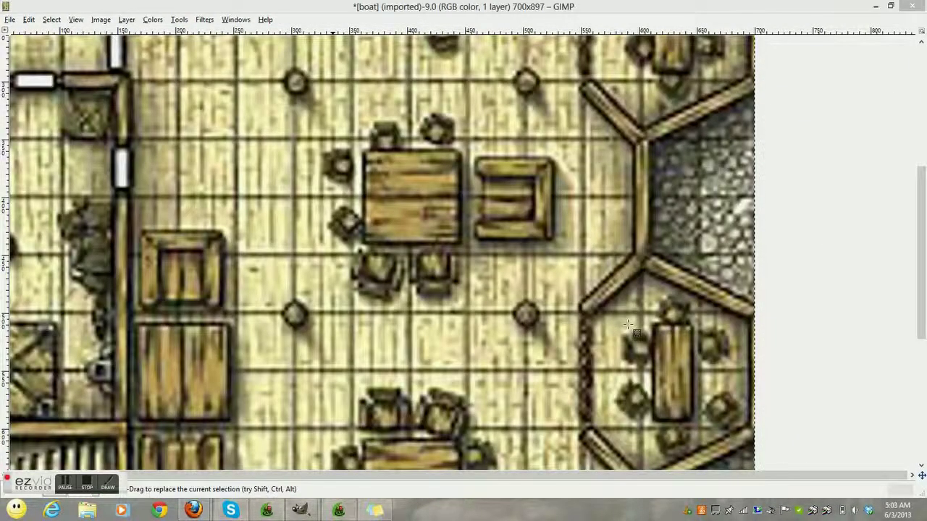
- Export the map as boat.jpg, overwriting the existing file with the default JPEG quality
right_click(192, 172)
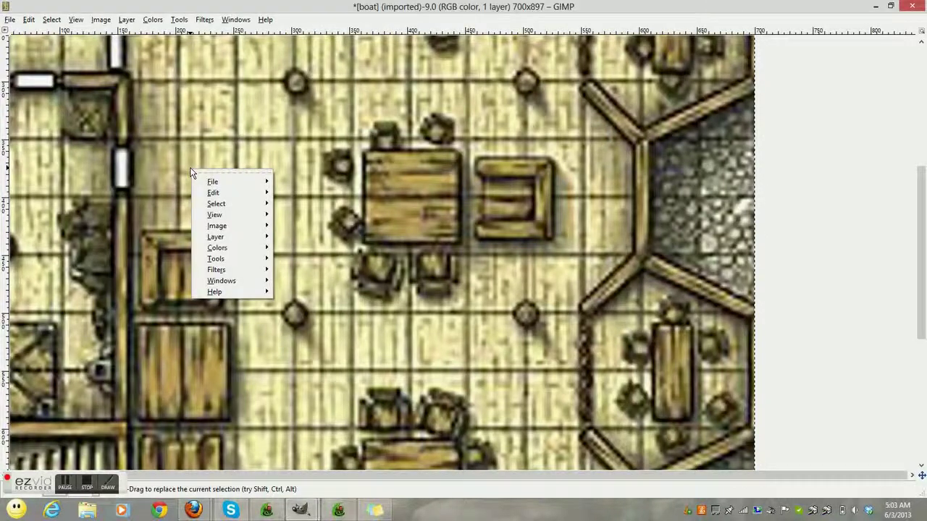
mouse_move(236, 181)
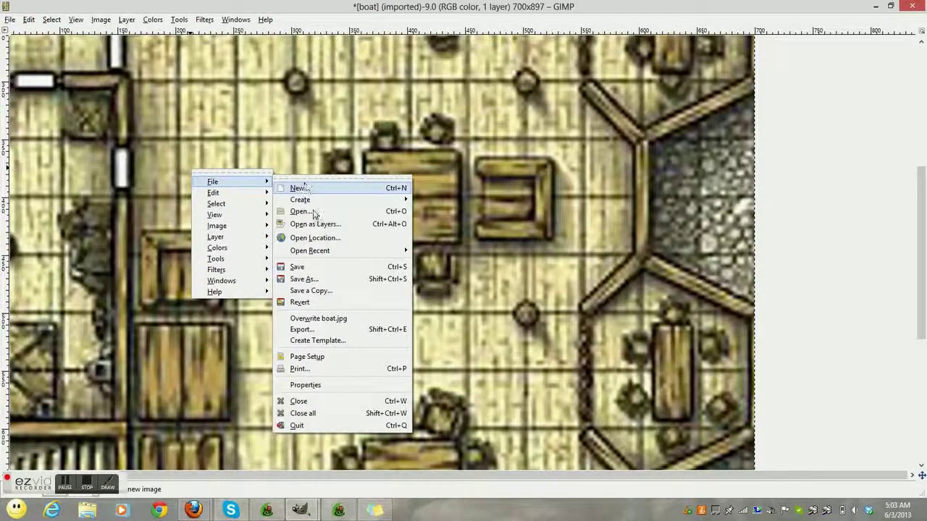
click(304, 328)
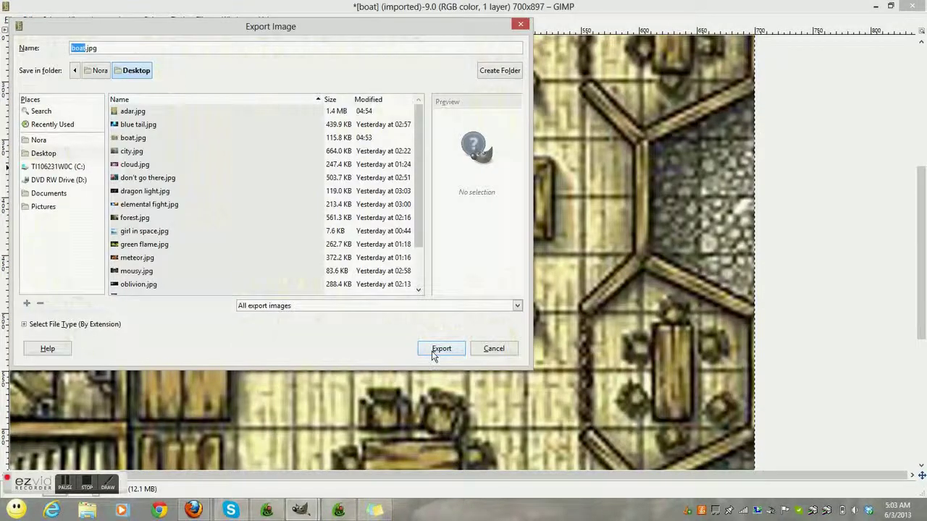
click(440, 349)
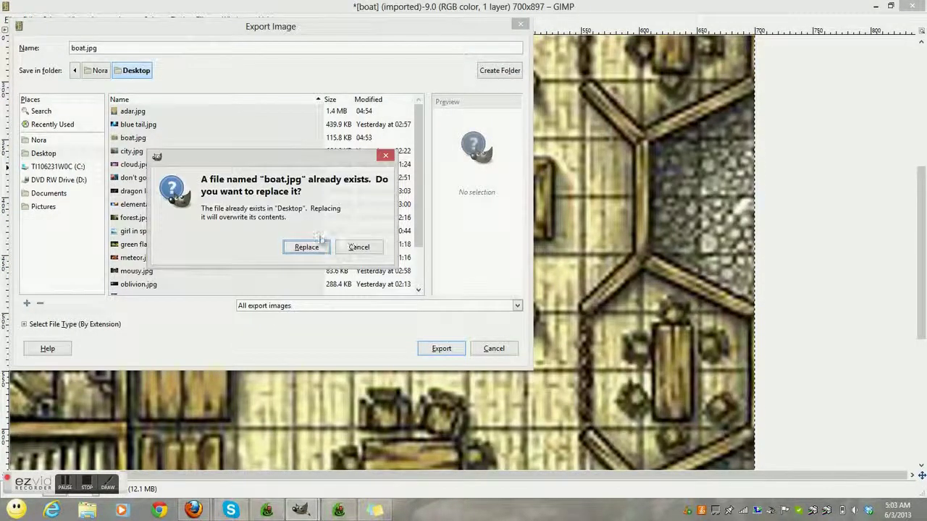
click(307, 248)
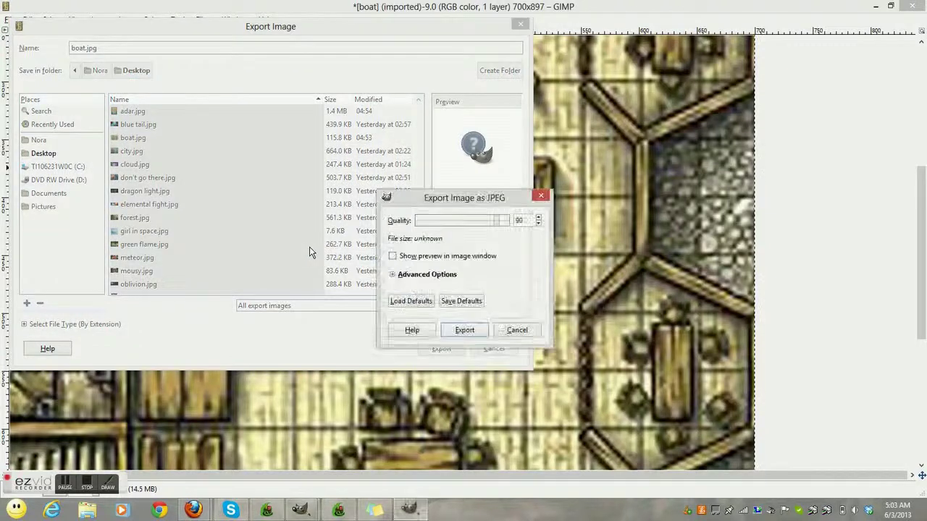
click(466, 330)
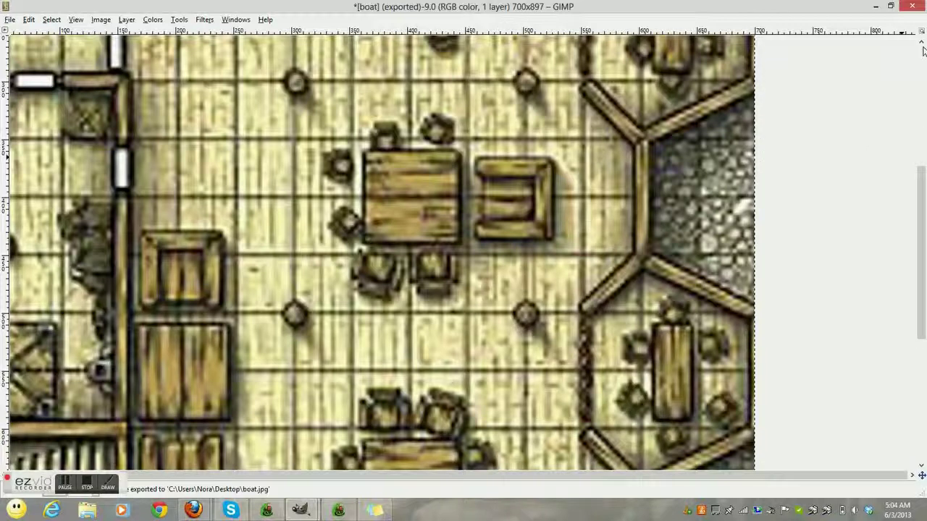
- Close the boat and adar images without saving changes
click(912, 6)
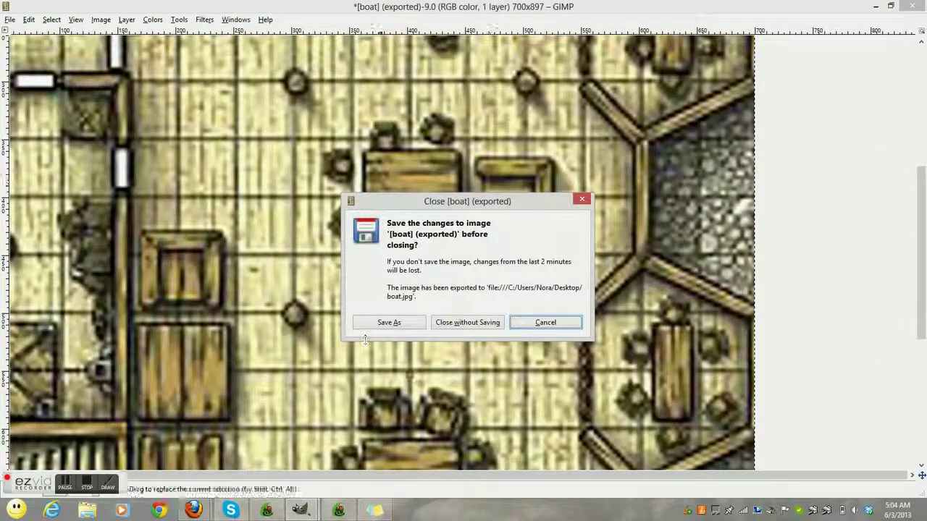
click(448, 324)
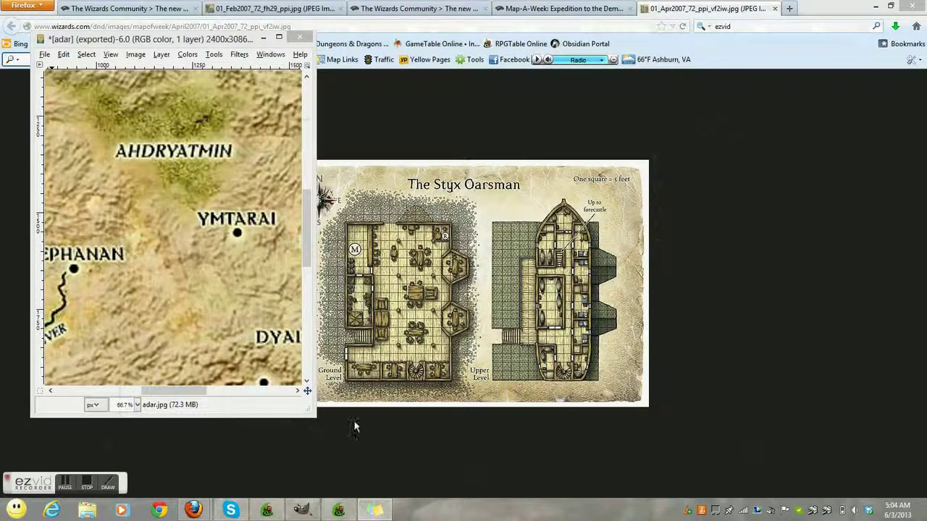
click(300, 36)
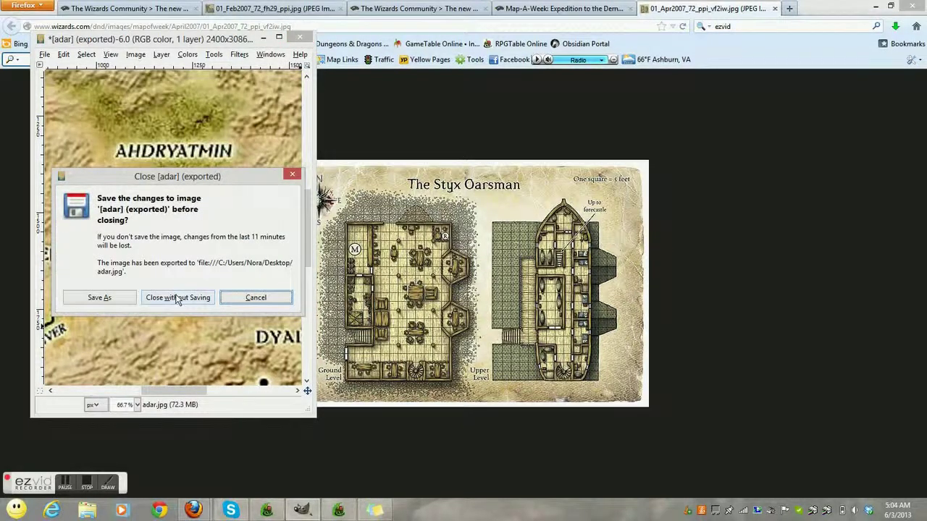
click(178, 299)
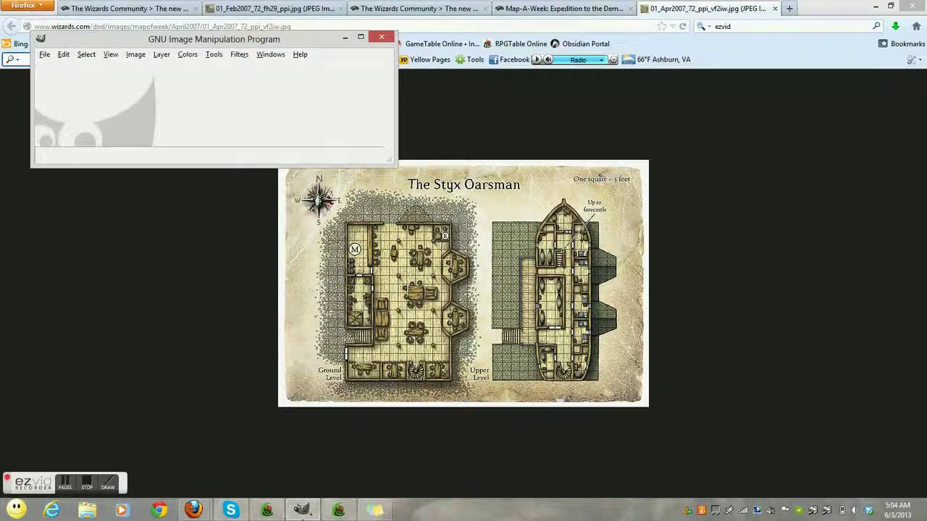
- In RPGTable Online, start an image upload and browse to the Desktop folder
mouse_move(339, 510)
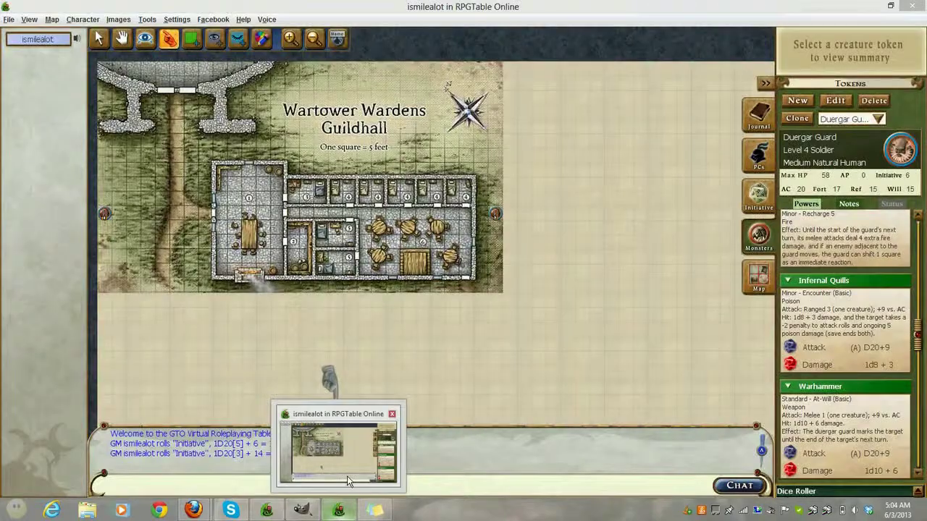
click(346, 476)
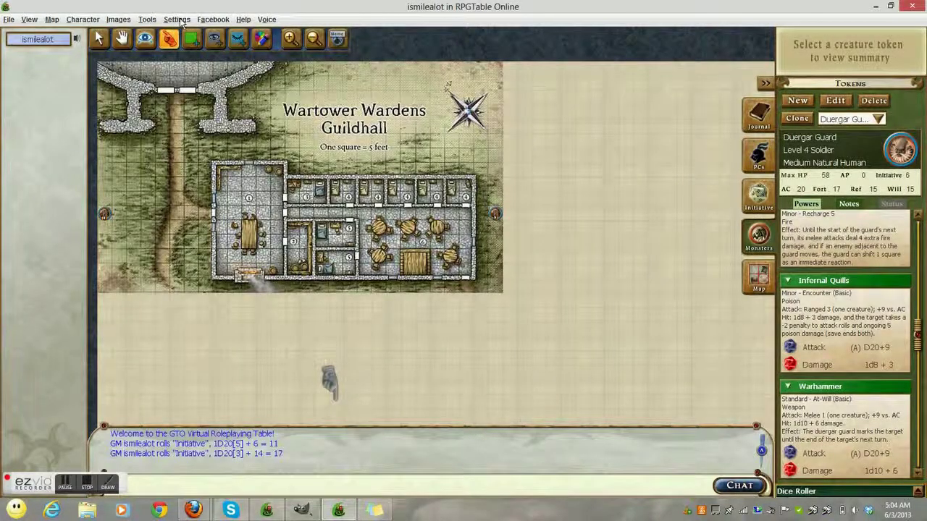
click(112, 22)
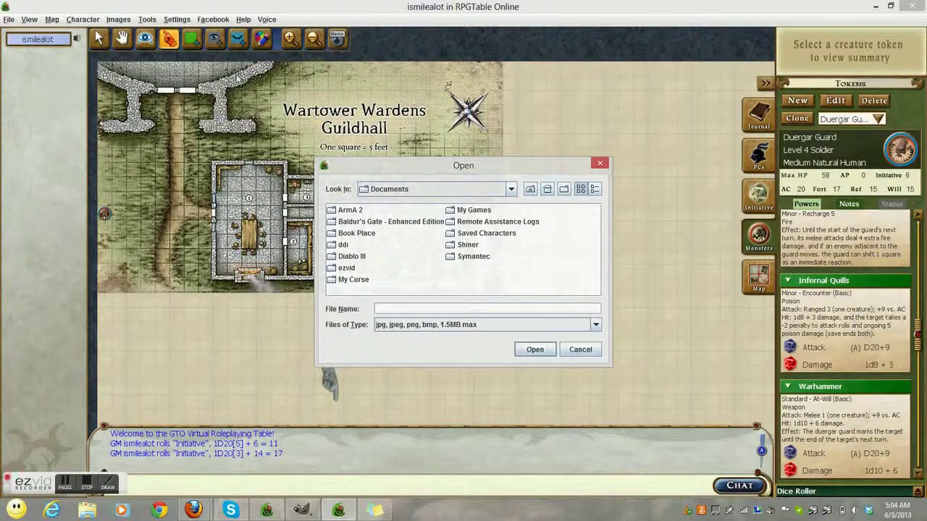
click(511, 188)
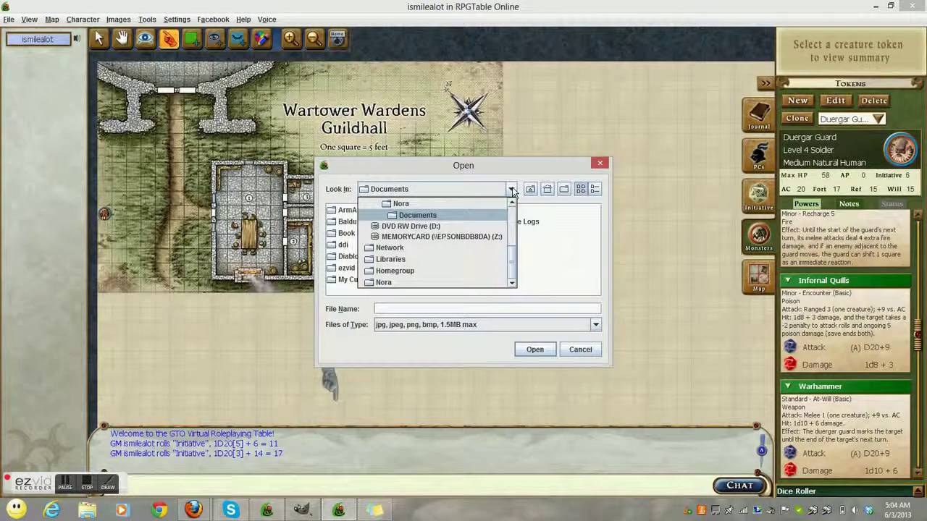
click(512, 189)
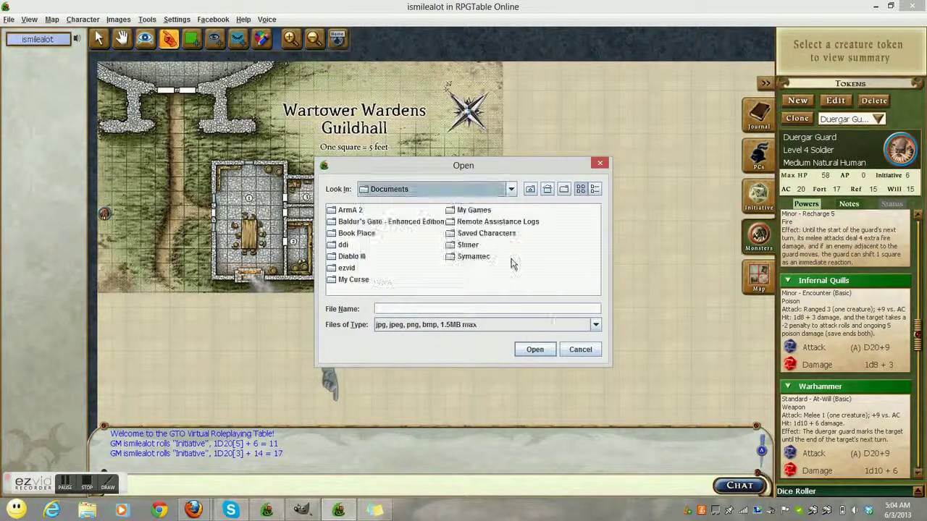
click(512, 189)
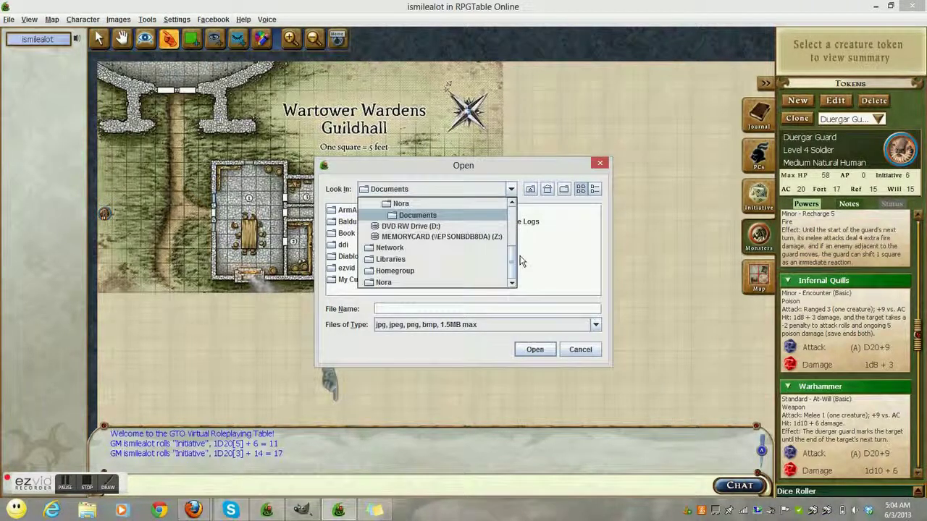
scroll(511, 217, up, 2)
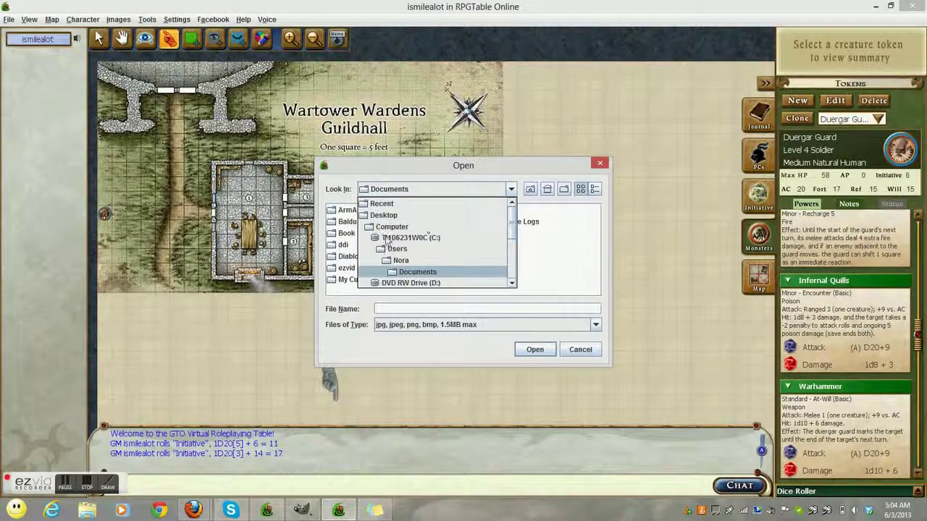
click(394, 216)
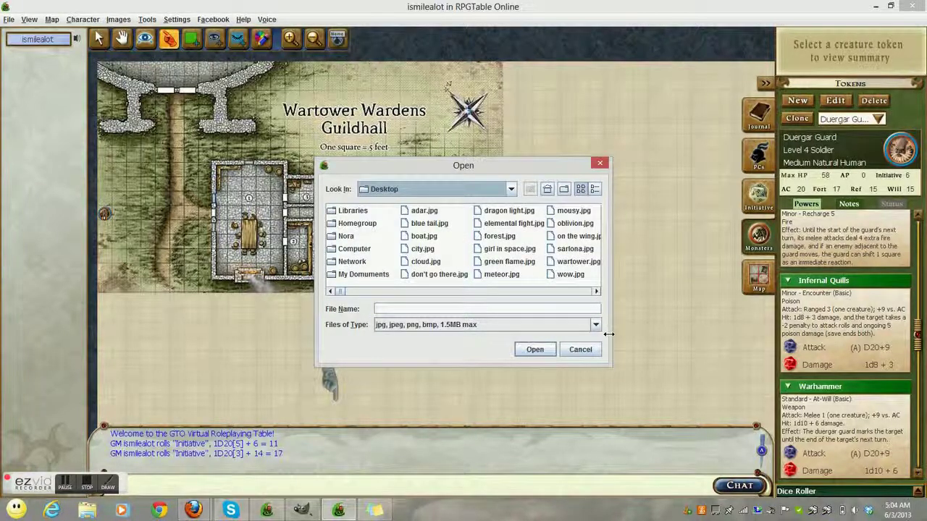
- Upload adar.jpg under the name adar and accept the upload terms
click(425, 211)
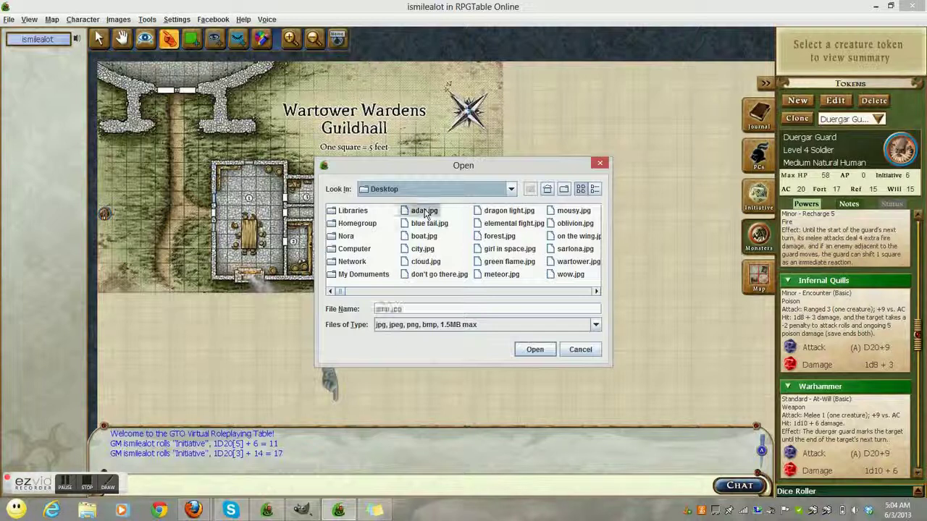
click(534, 350)
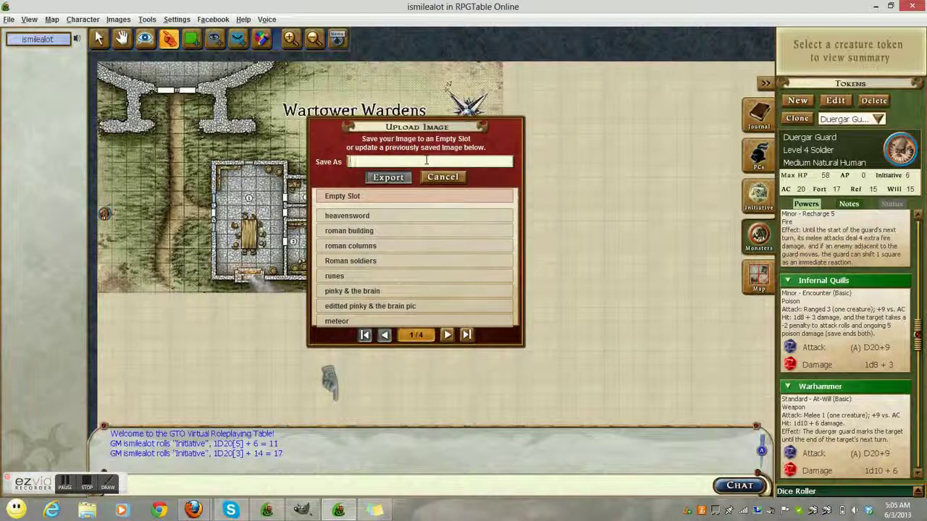
text(adar)
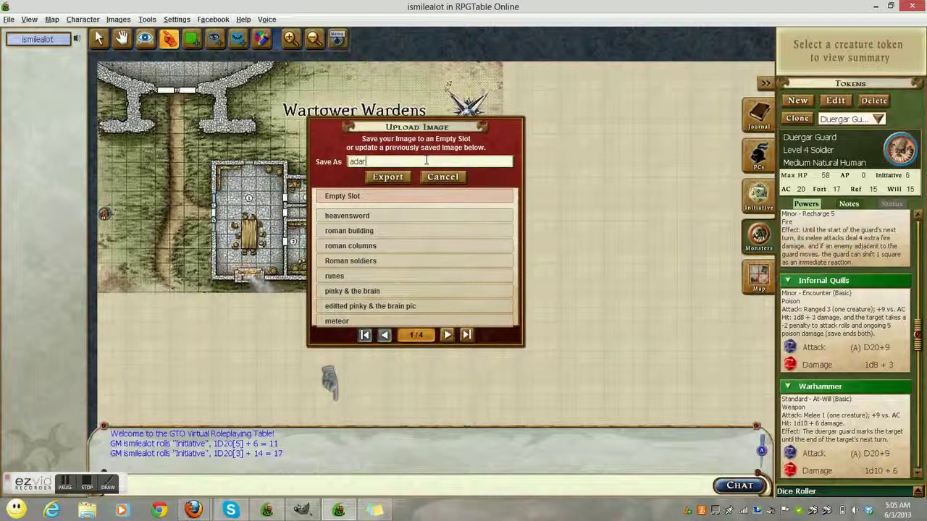
key(Return)
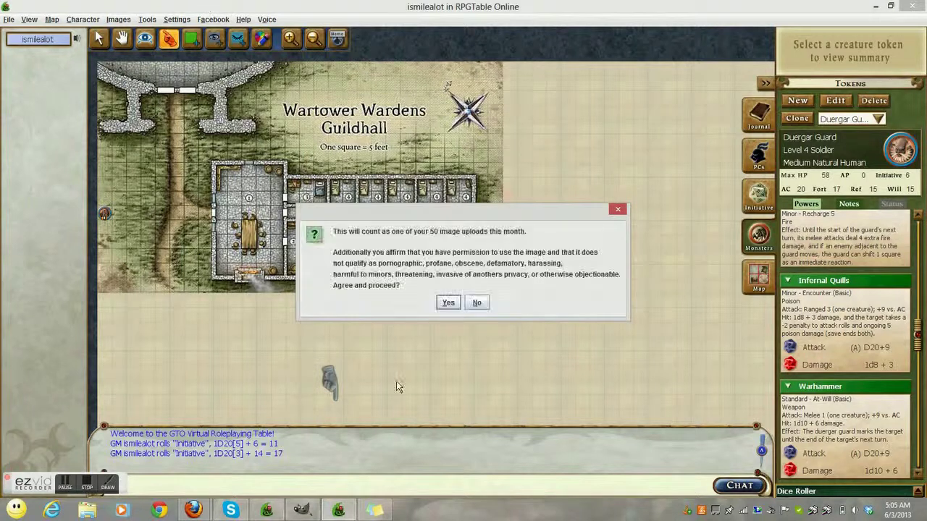
click(448, 303)
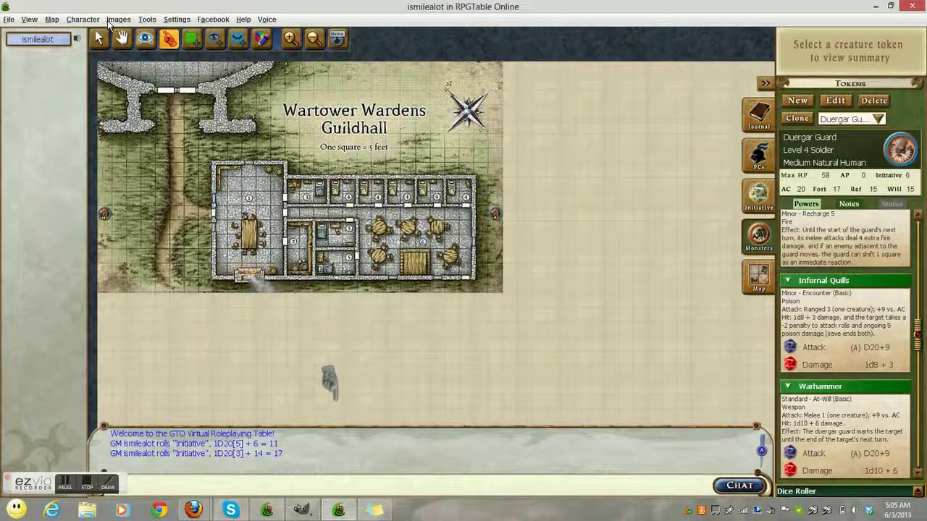
- Upload boat.jpg from the Desktop as a saved image named boat, accepting the upload terms
click(117, 20)
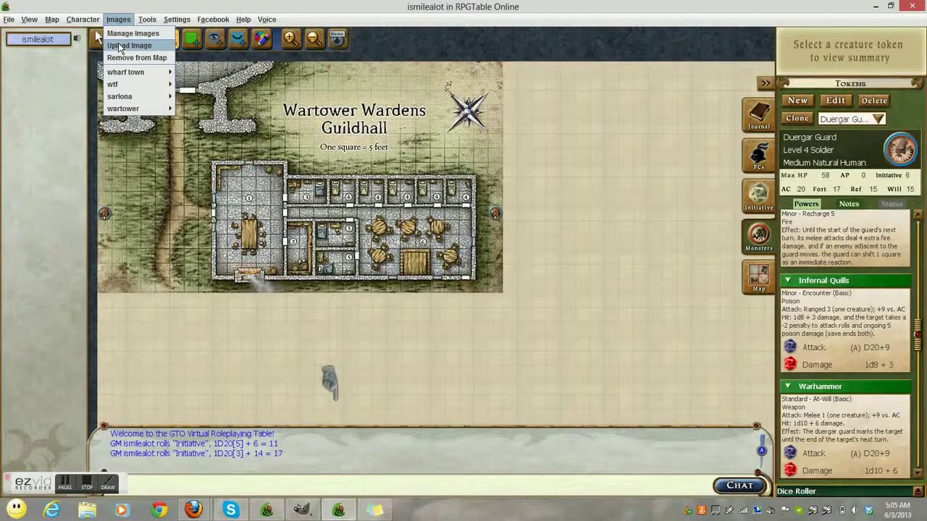
click(119, 46)
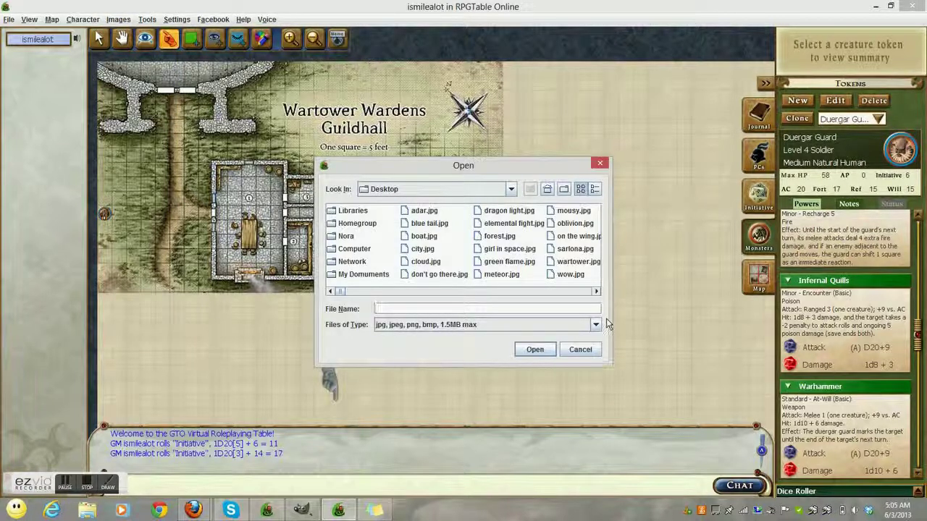
drag(613, 319, 646, 319)
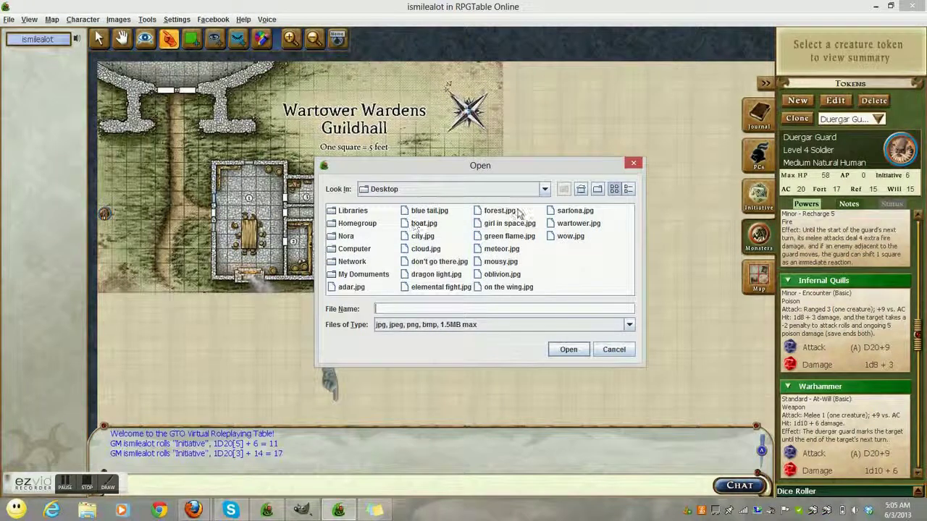
click(436, 310)
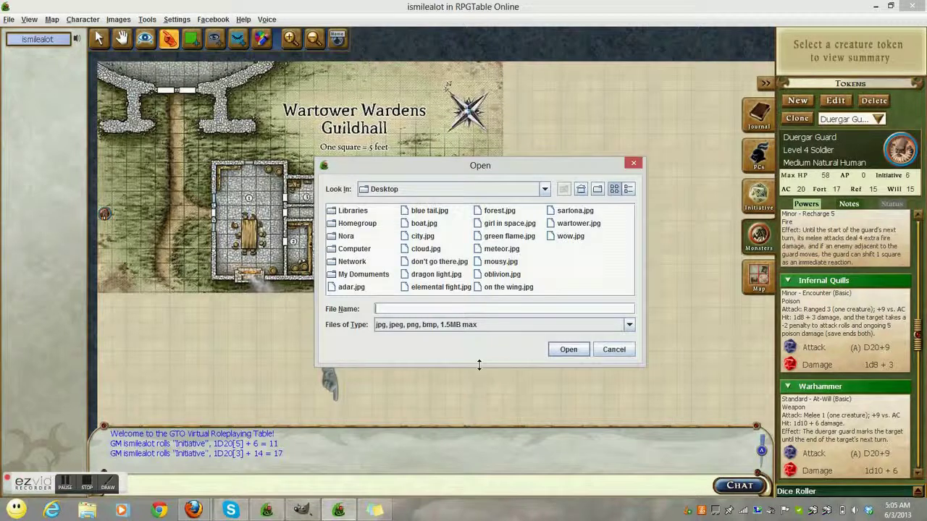
drag(479, 365, 475, 427)
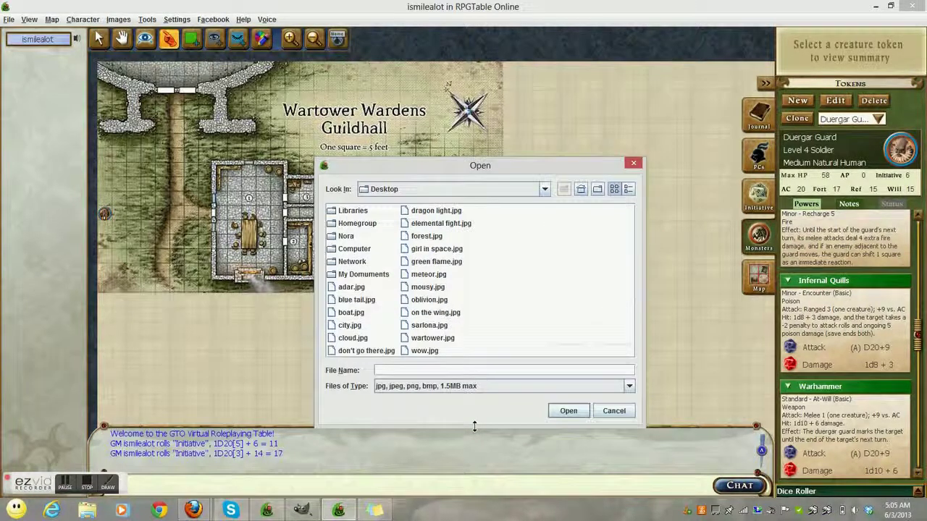
click(348, 313)
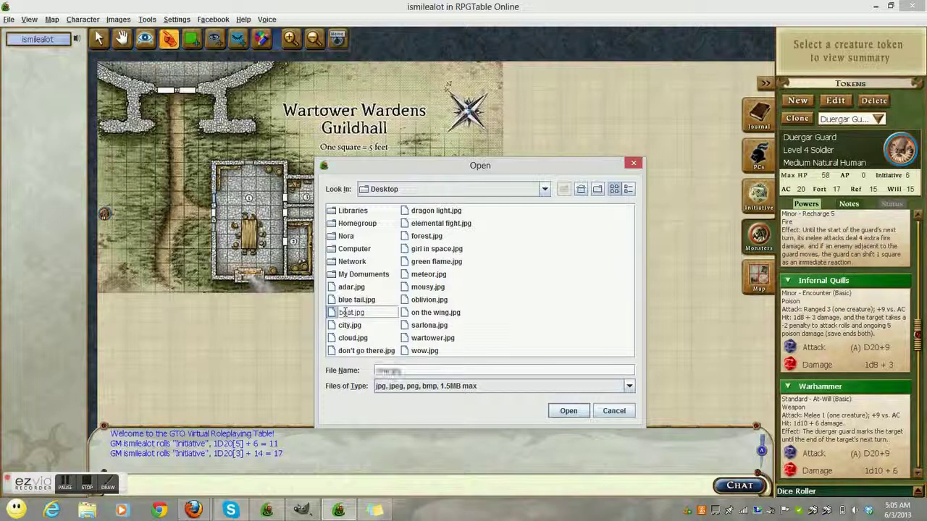
click(568, 411)
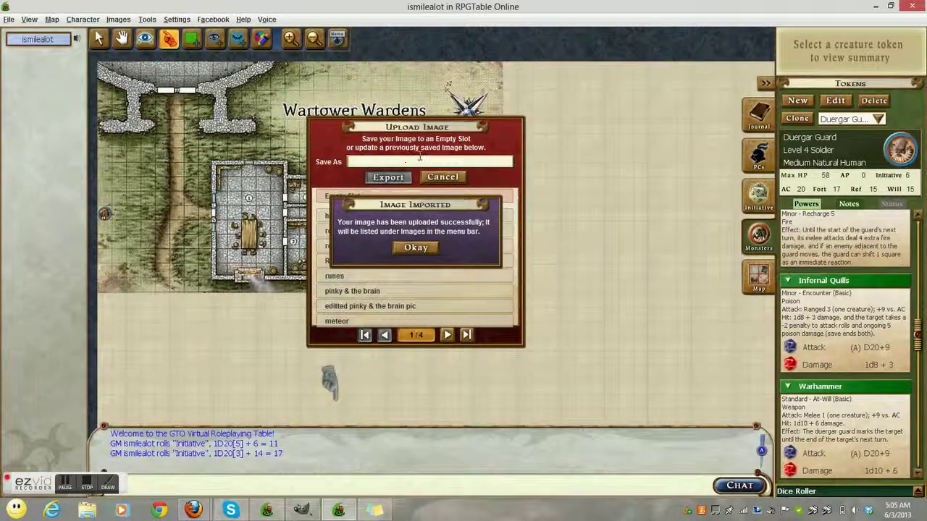
click(426, 248)
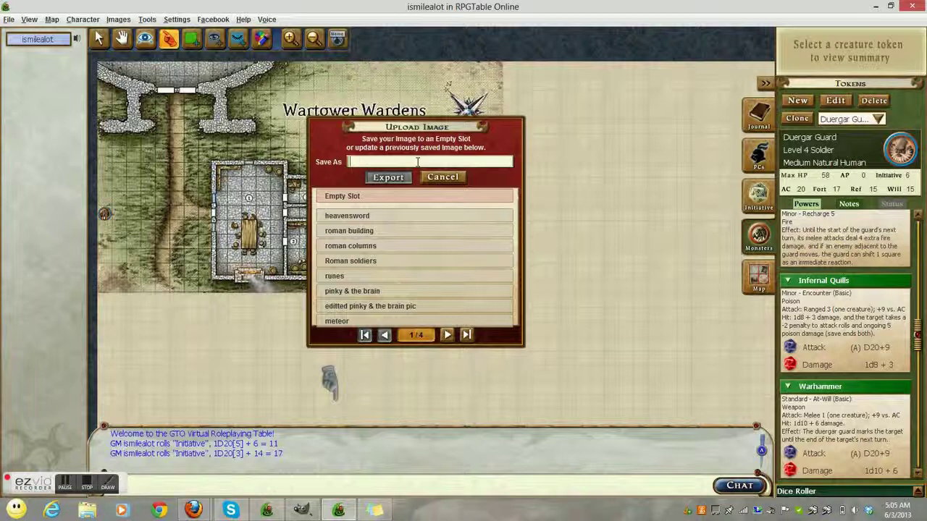
text(bu)
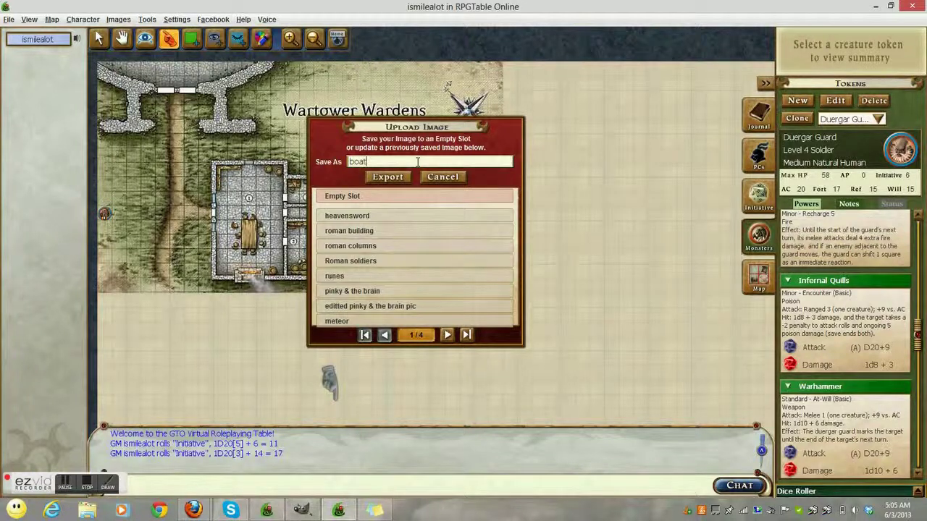
text(at)
key(Return)
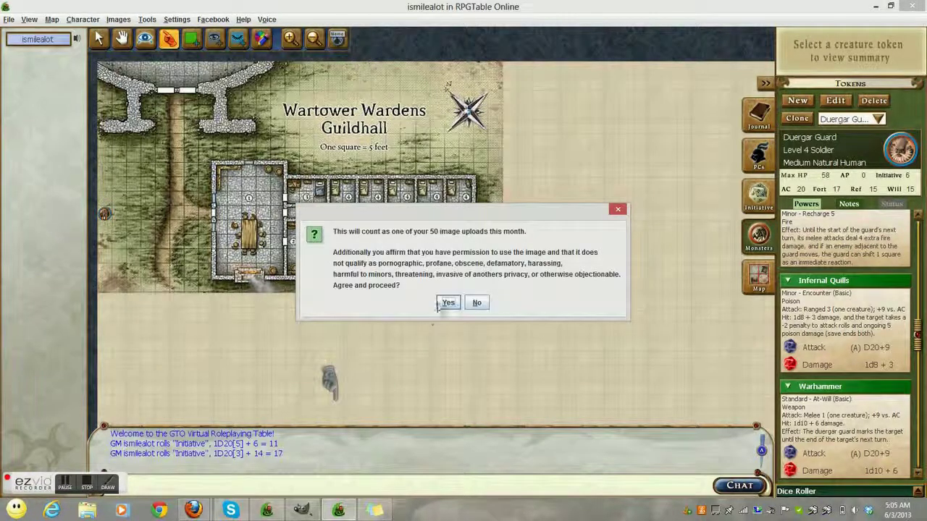
click(448, 302)
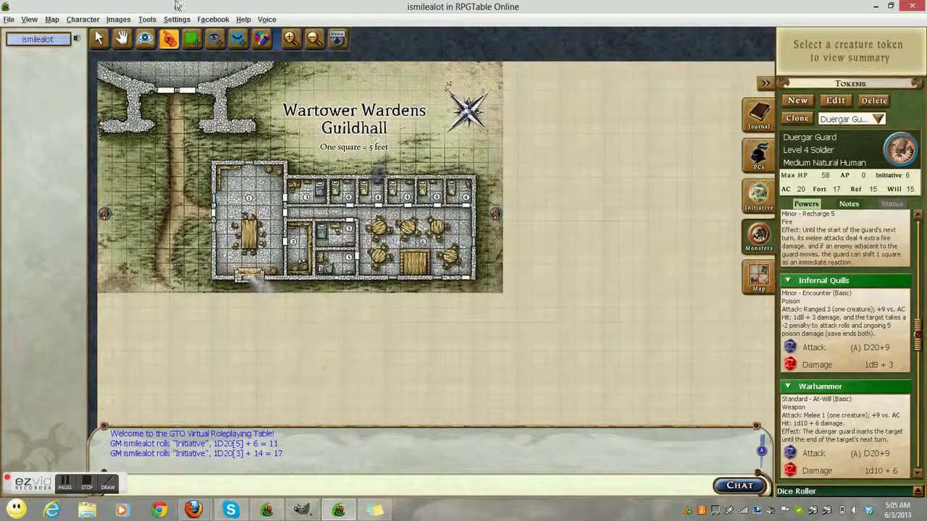
- Dismiss the image imported notice and bring up the Map menu
click(93, 22)
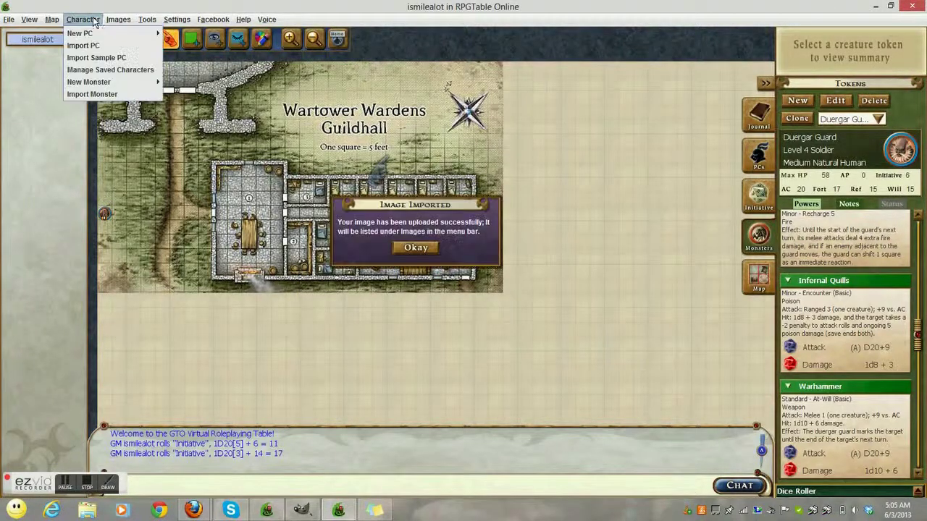
mouse_move(116, 22)
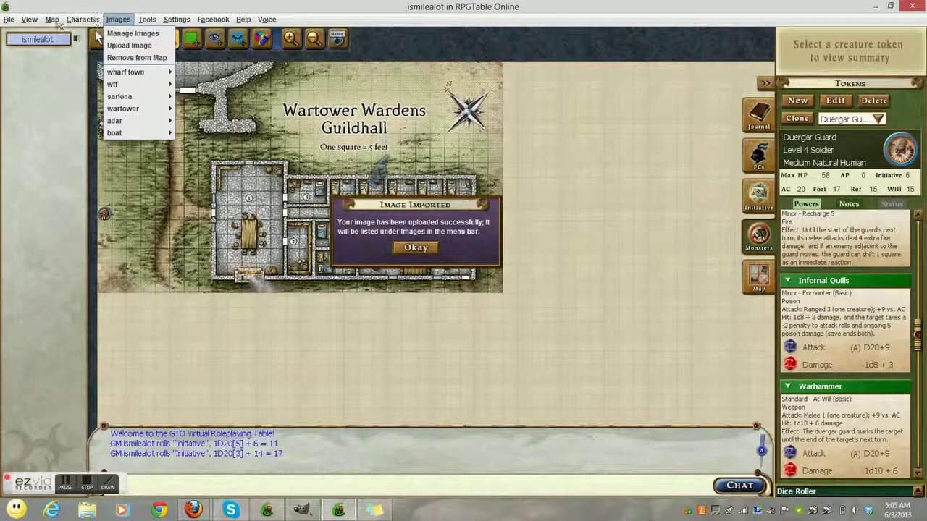
mouse_move(52, 20)
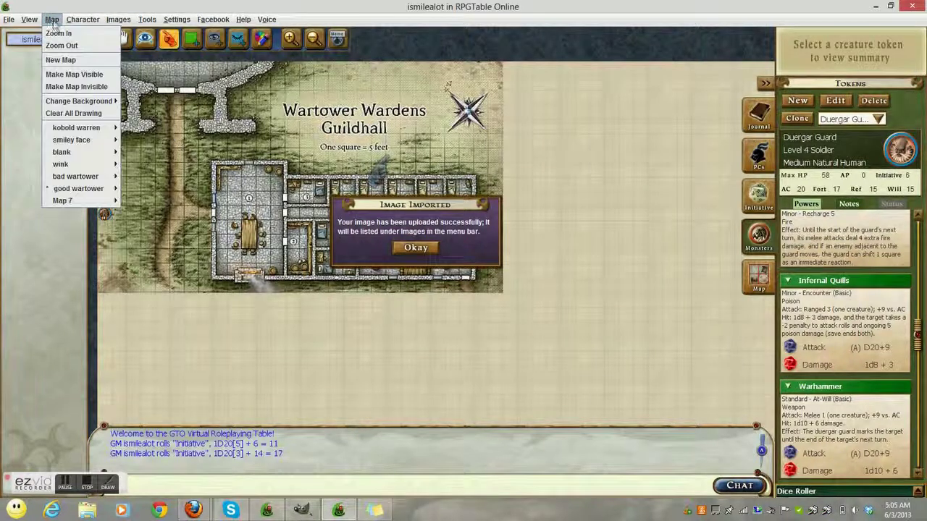
click(412, 249)
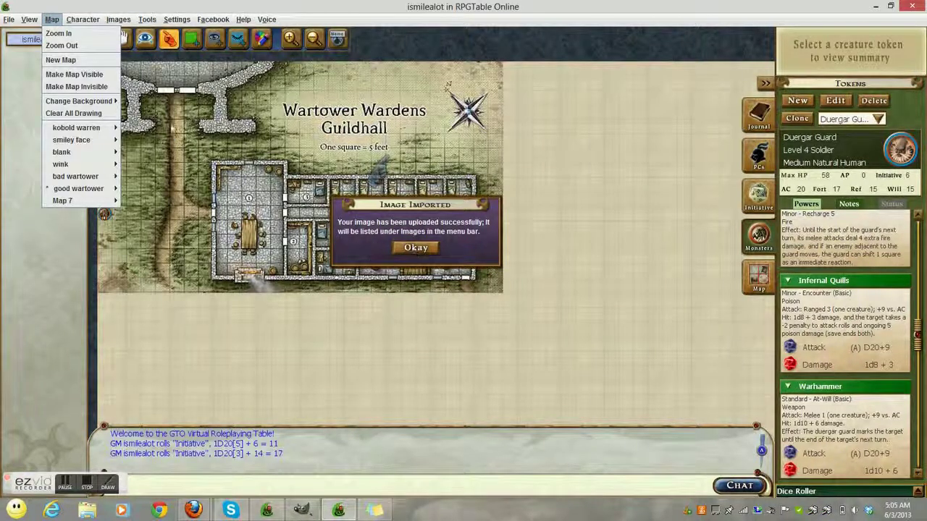
click(52, 19)
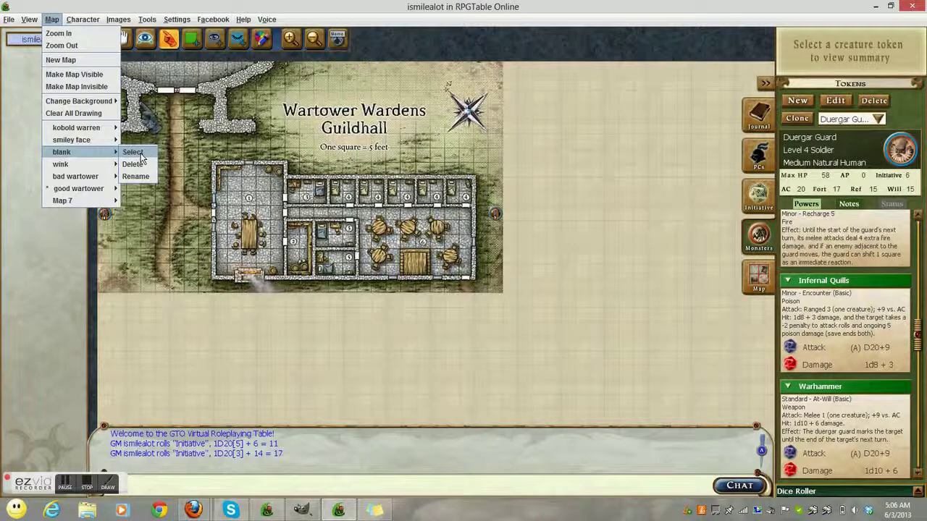
- Select the stored blank map and apply the uploaded adar image to it with Use as Map
click(141, 155)
click(140, 163)
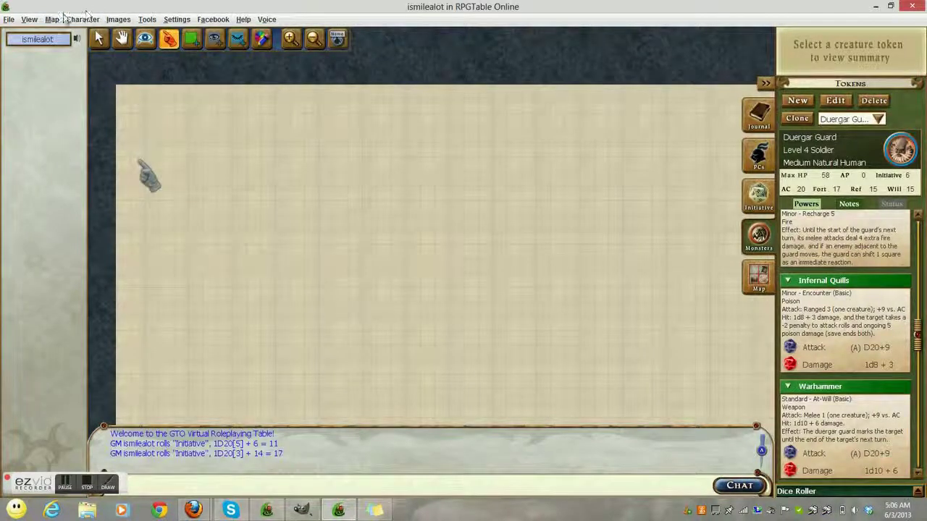
click(112, 22)
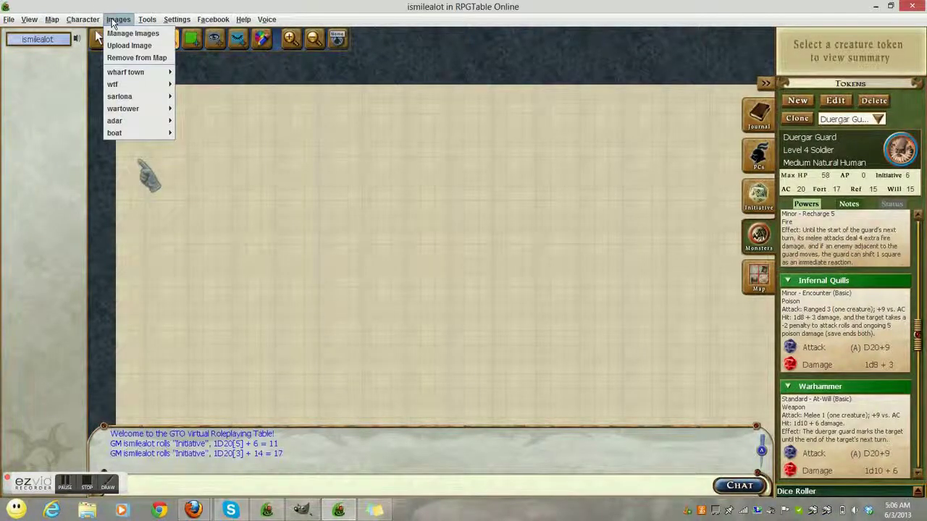
mouse_move(166, 126)
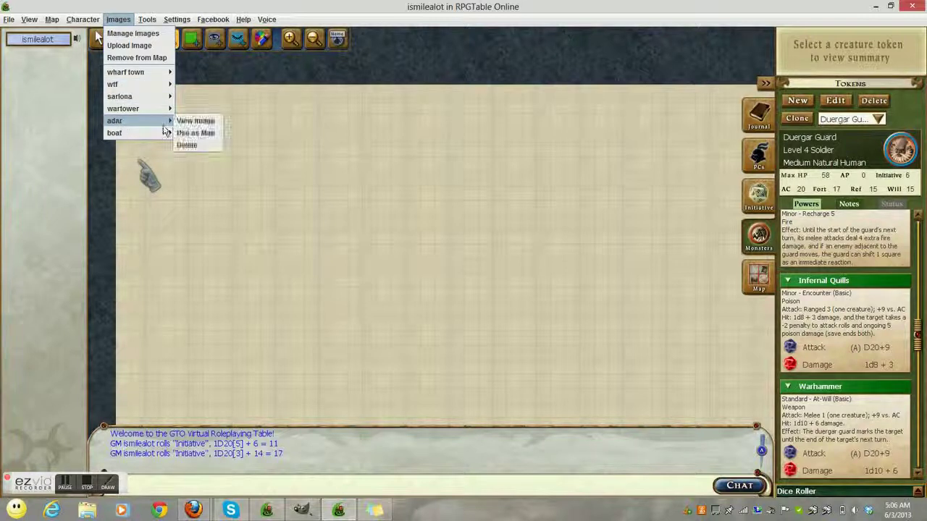
click(197, 134)
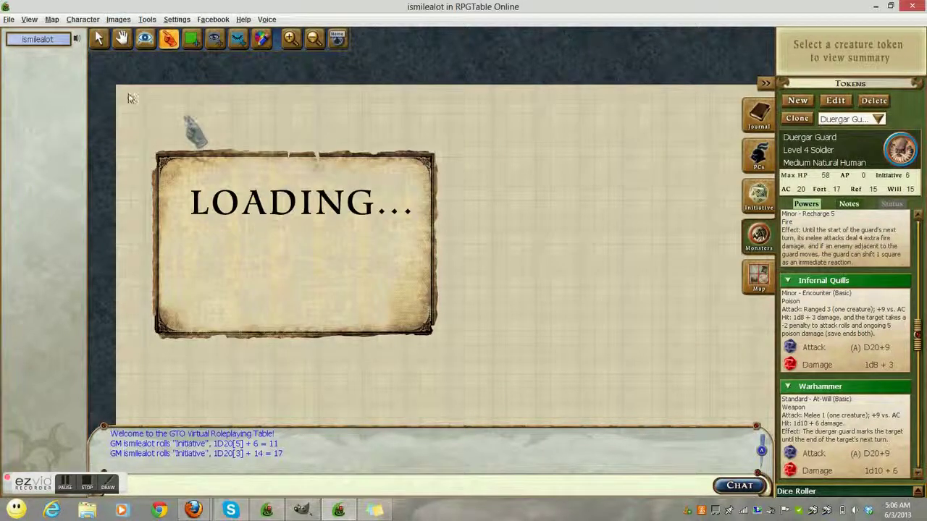
click(166, 40)
click(166, 41)
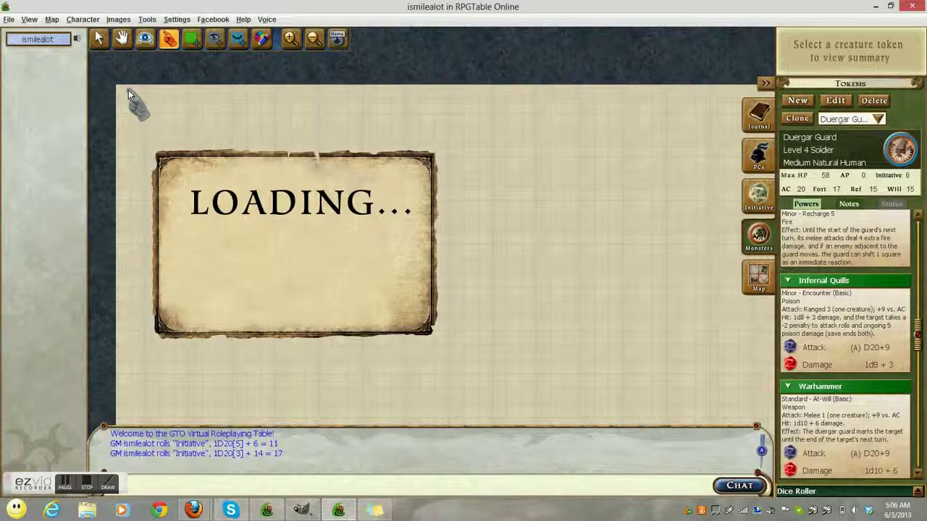
click(65, 488)
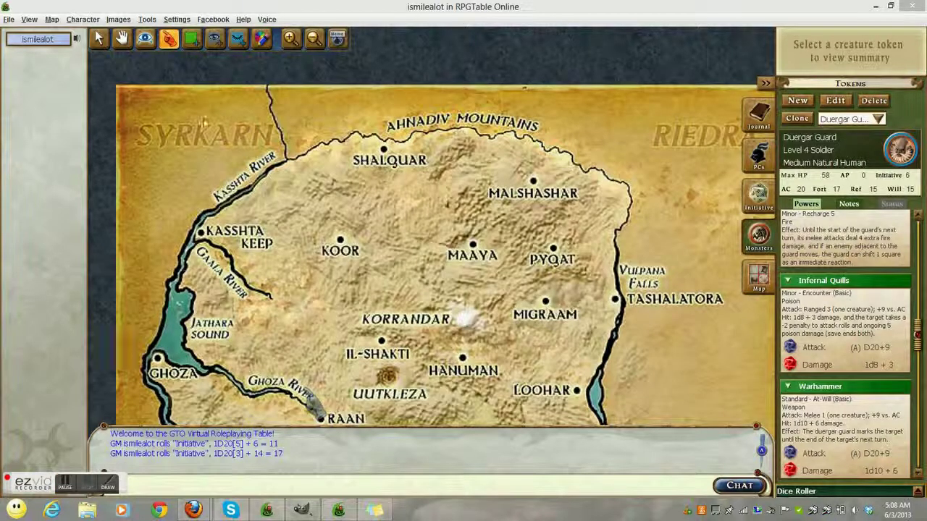
- Zoom out and pan the Adar map so Korrandar, Shalquar and the north are in view
click(314, 40)
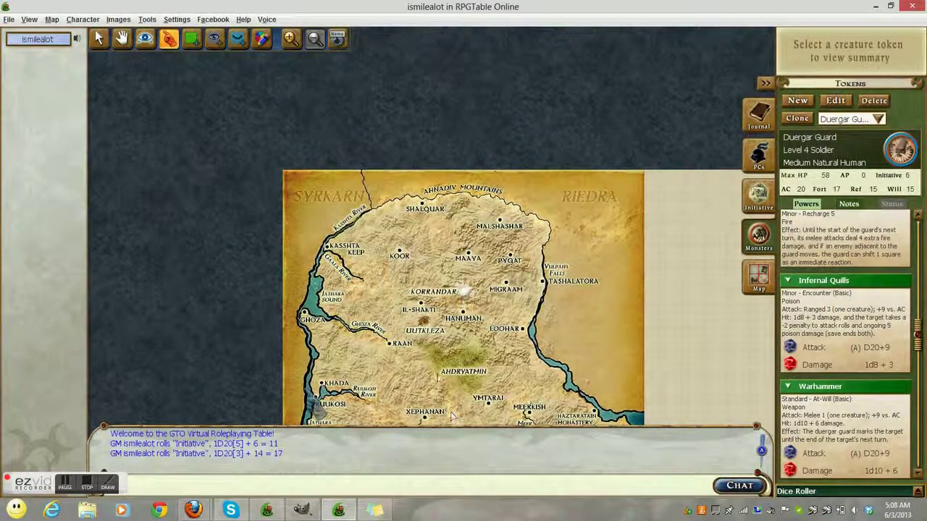
drag(397, 307, 297, 181)
drag(326, 221, 375, 308)
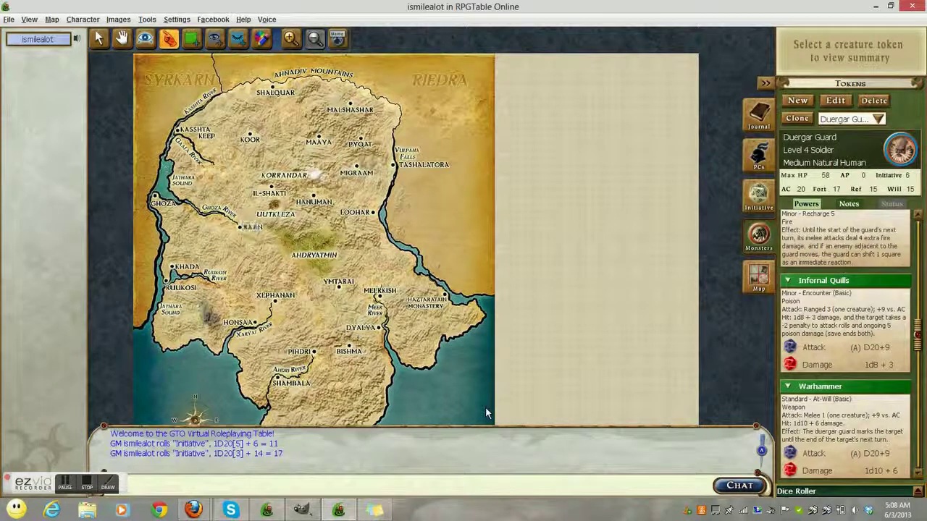
click(760, 278)
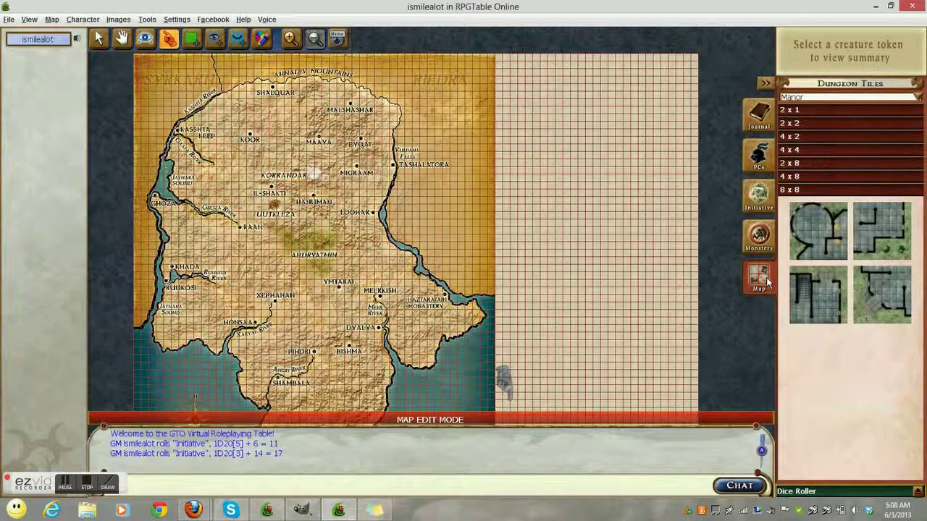
click(765, 281)
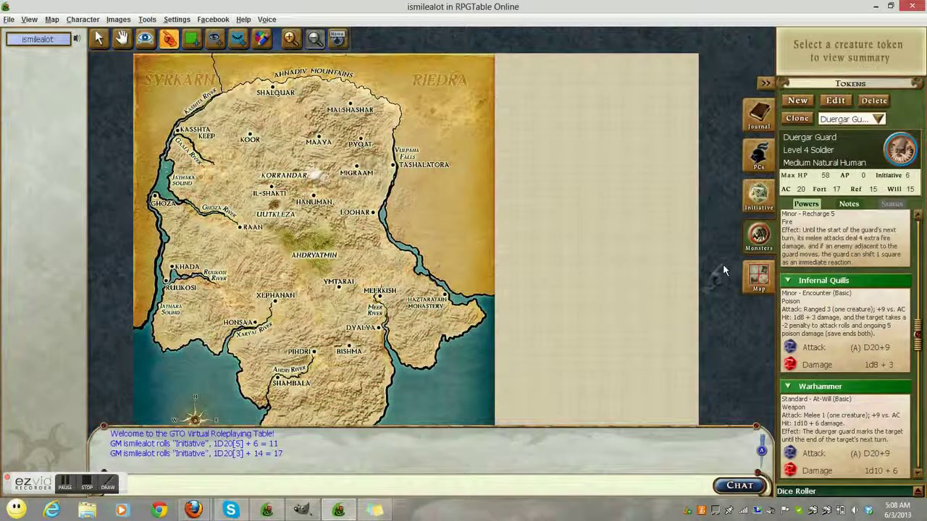
click(50, 19)
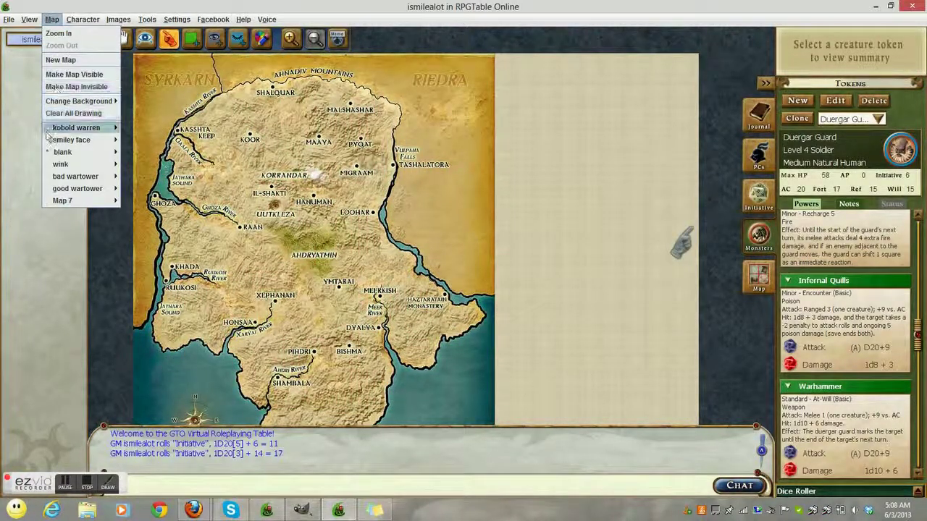
mouse_move(109, 152)
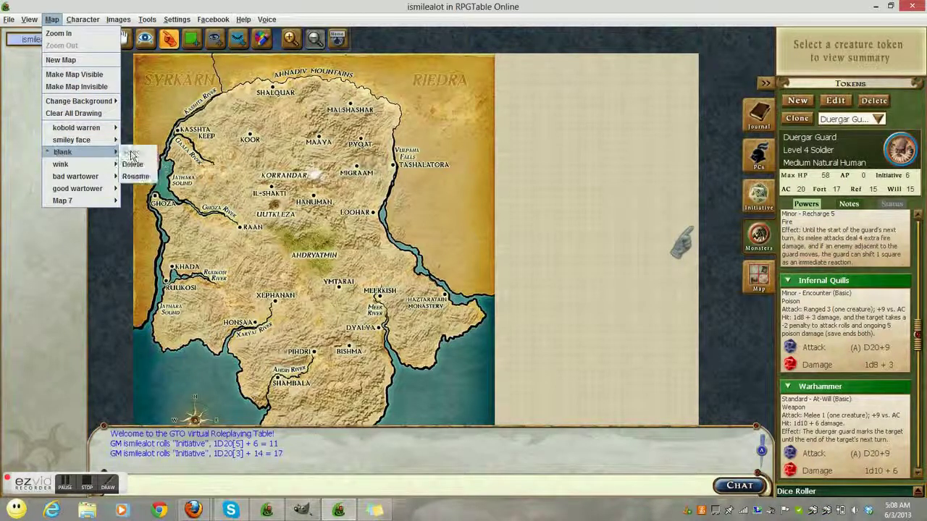
- Rename the map 'blank' to 'adar' in the Rename Map dialog and save
click(137, 178)
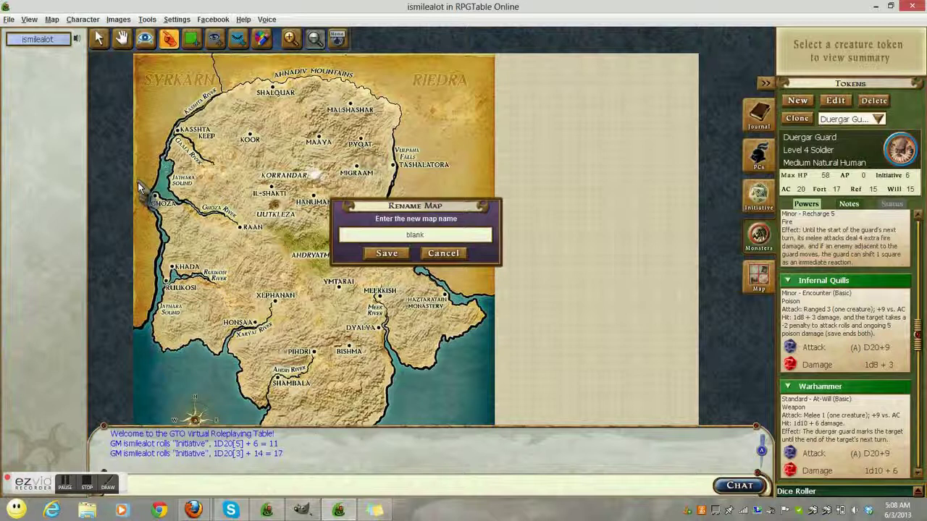
click(444, 239)
text(adar)
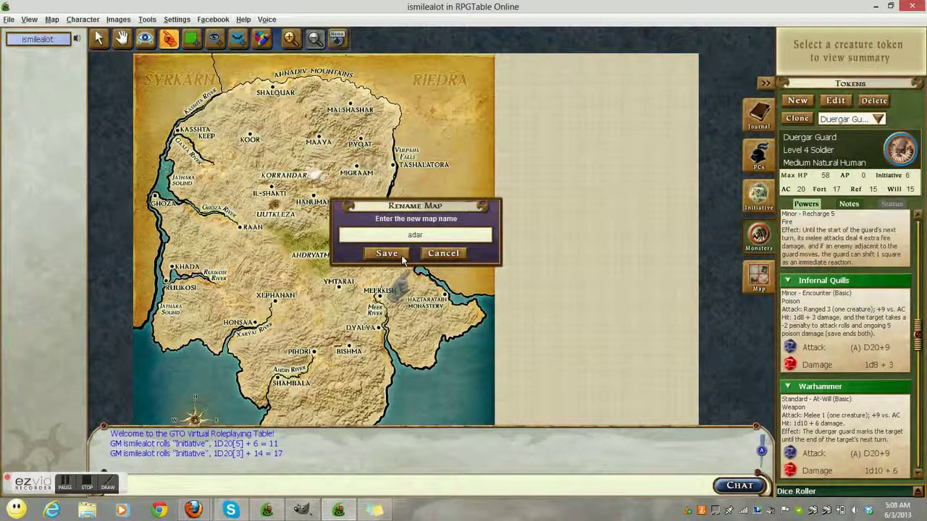
click(402, 258)
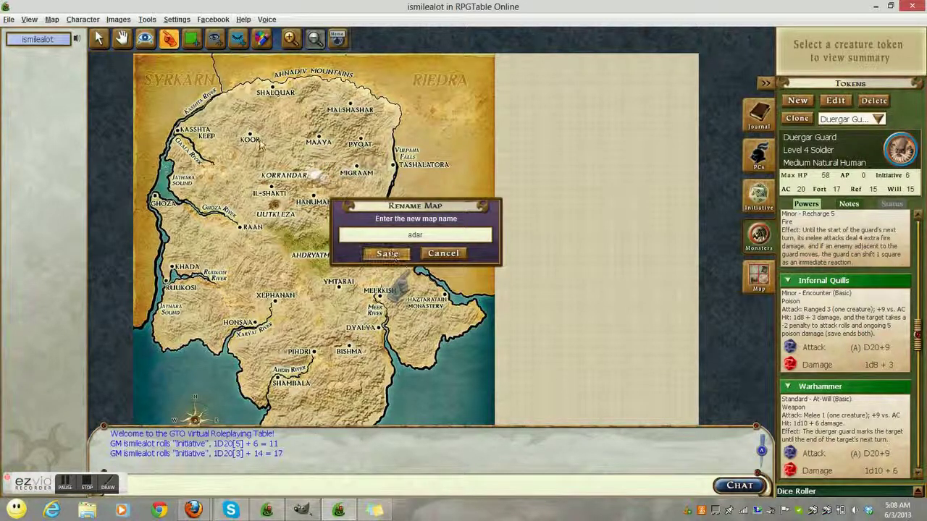
- Create a new map and apply the uploaded boat image to it as the map
click(52, 19)
click(58, 62)
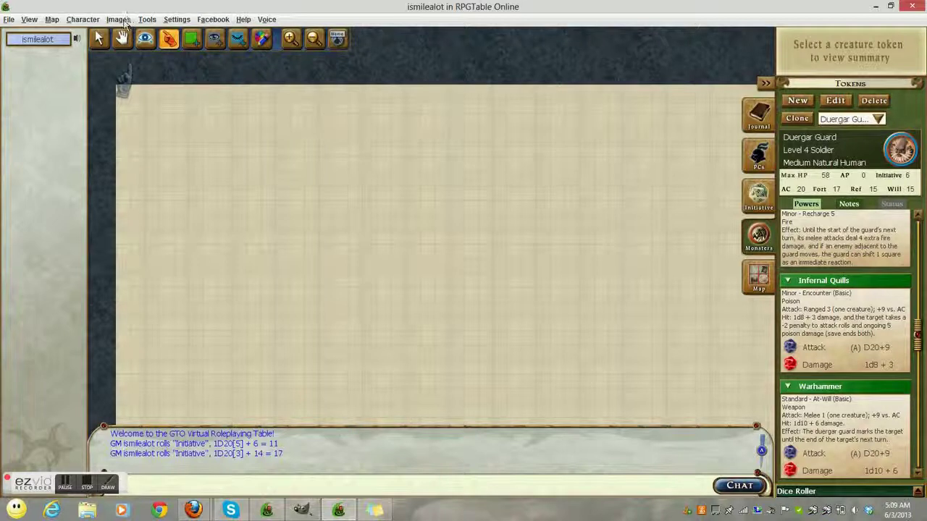
click(120, 19)
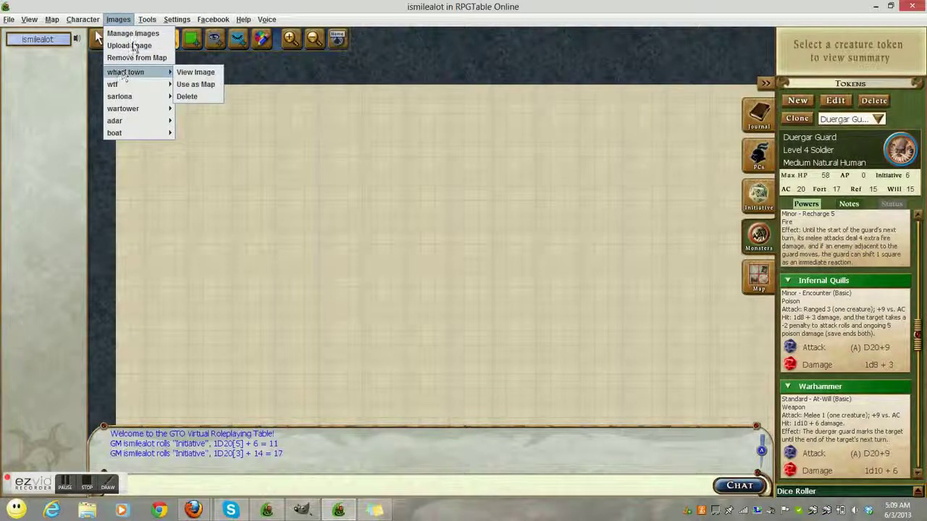
mouse_move(119, 133)
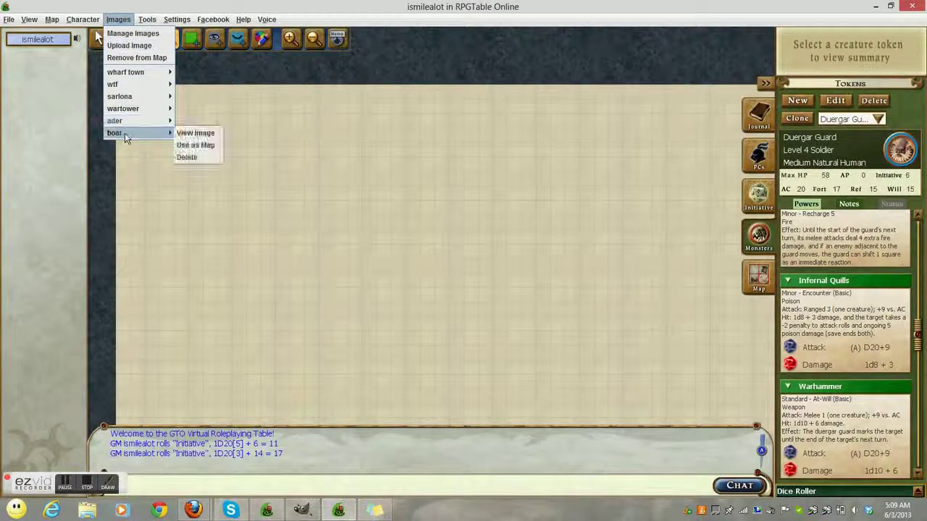
click(195, 145)
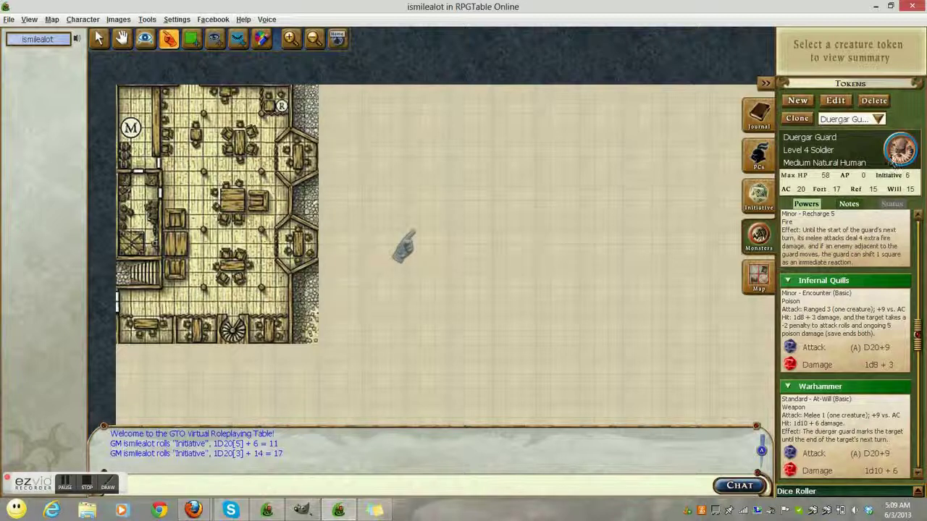
- Place two Duergar Guard tokens along the boat map's edges and pan the view
drag(895, 163, 255, 177)
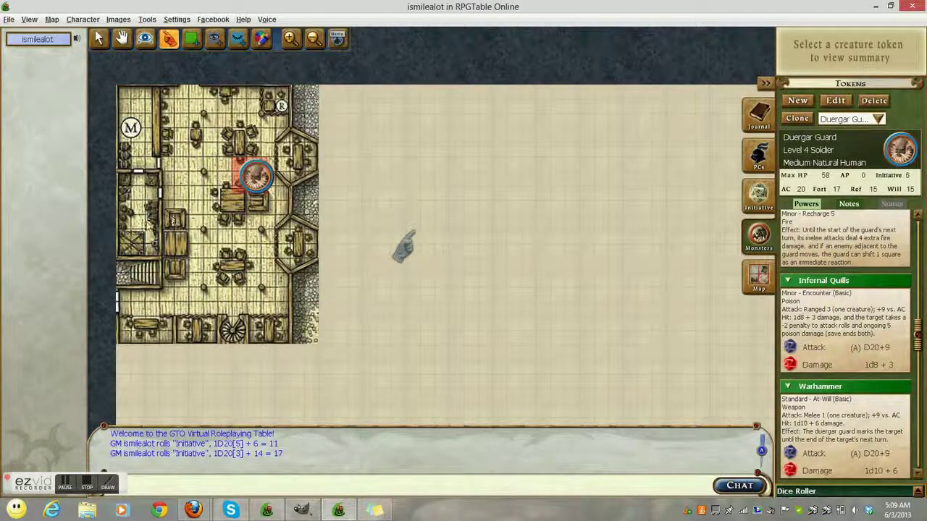
drag(149, 225, 129, 221)
drag(907, 151, 310, 211)
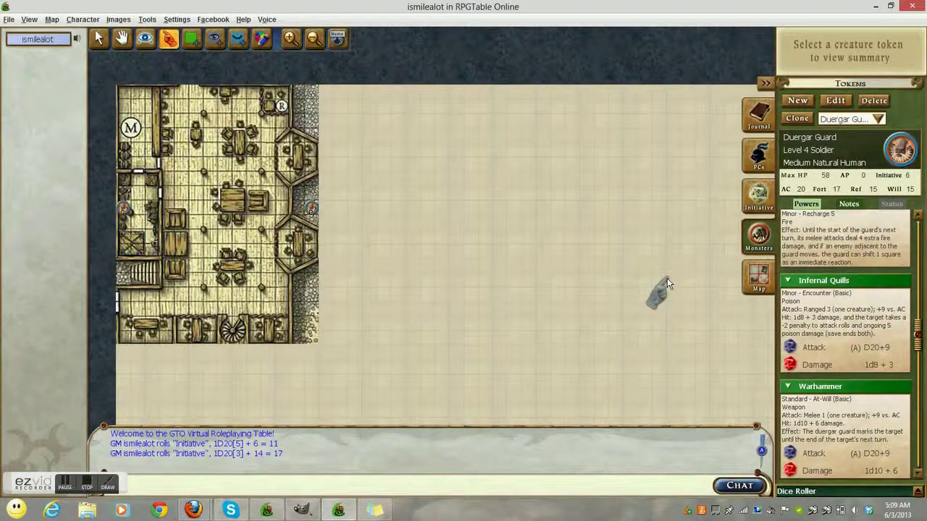
drag(666, 282, 659, 247)
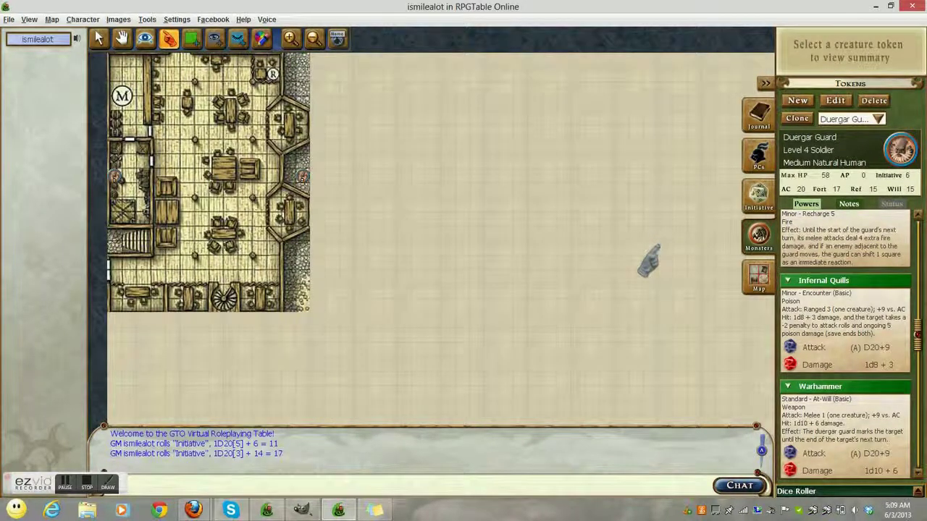
drag(492, 189, 472, 227)
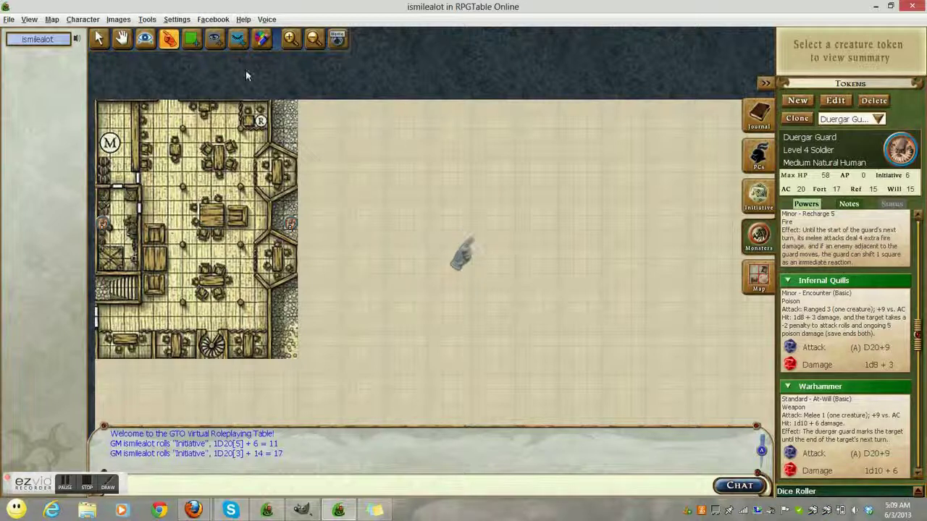
key(Delete)
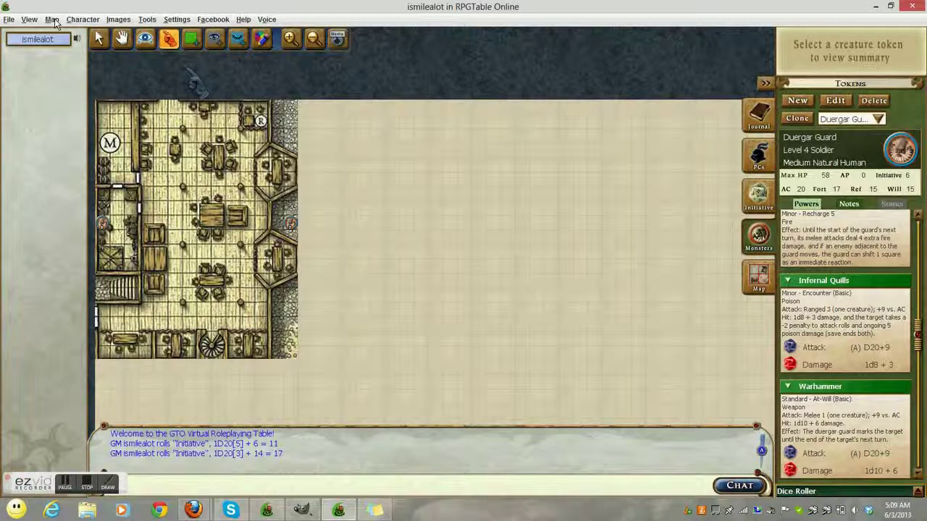
- Create a new blank map, then open Manage Saved Maps and page forward to 3/7
click(55, 23)
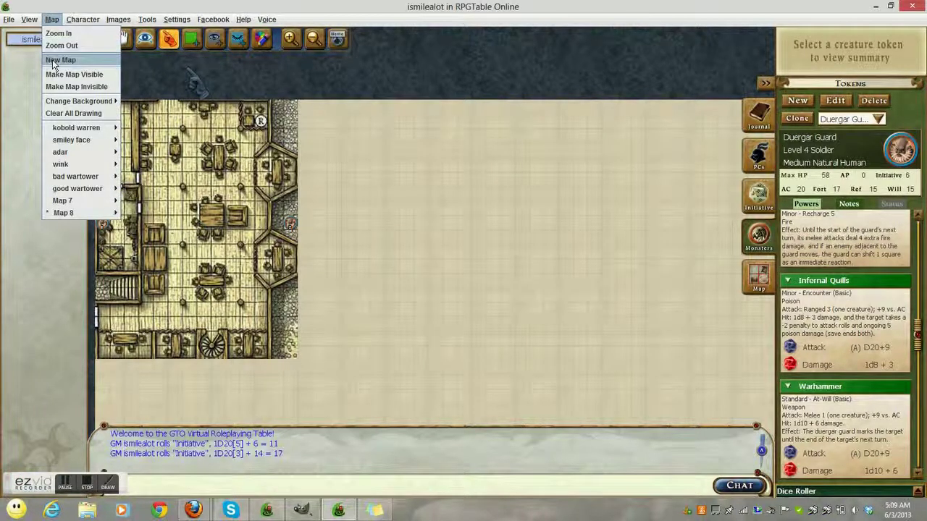
click(58, 60)
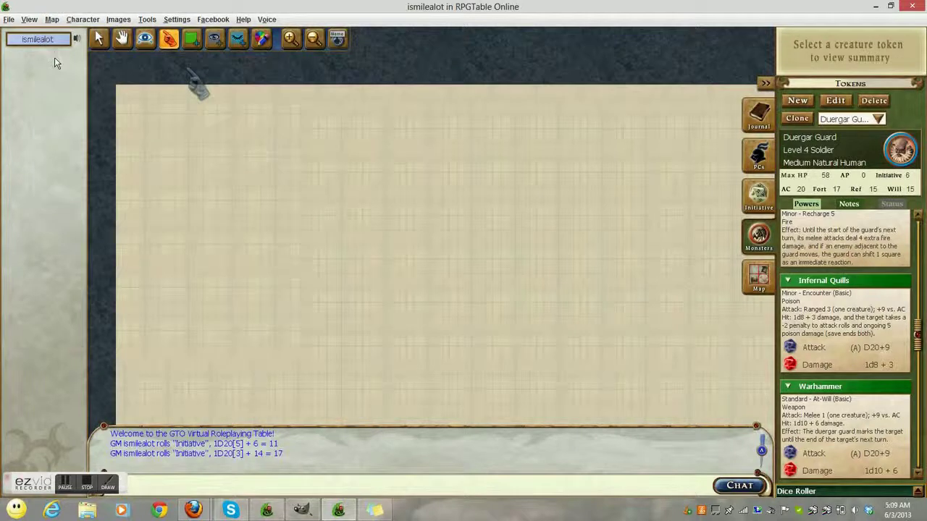
click(10, 20)
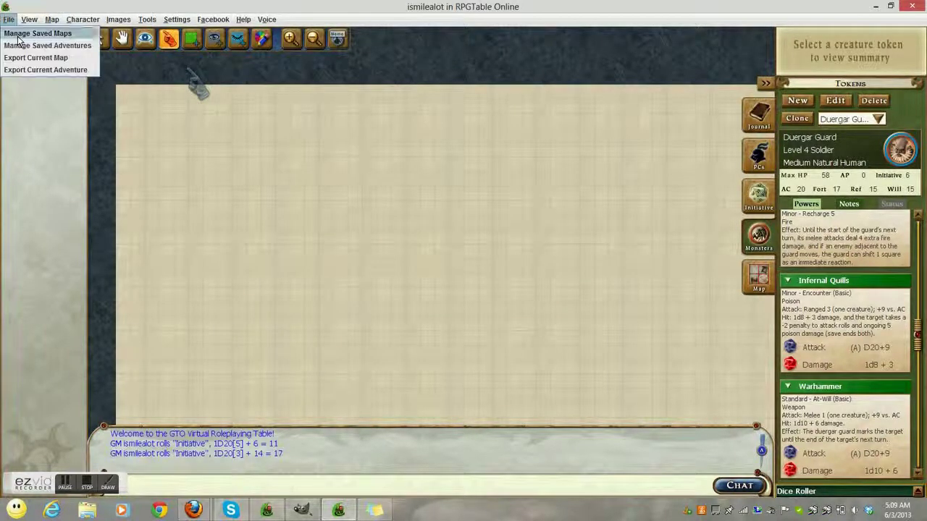
click(18, 34)
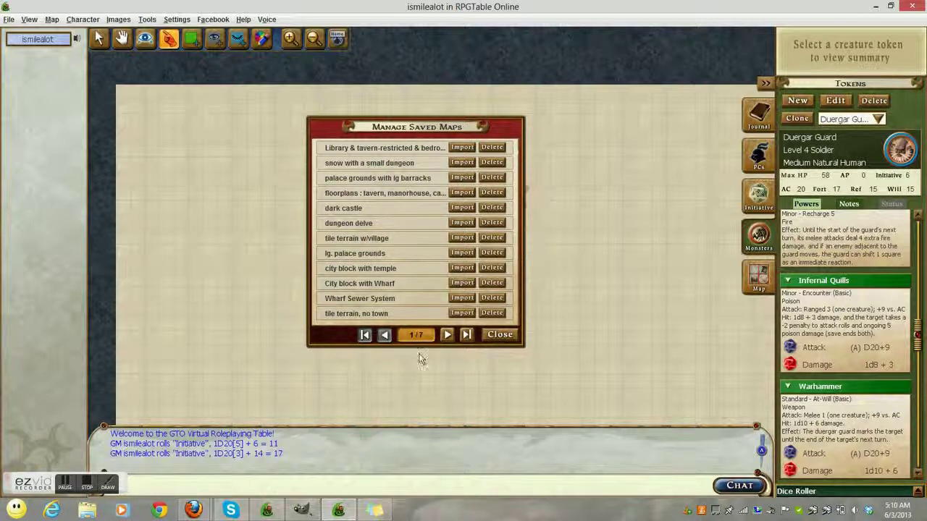
click(446, 336)
click(447, 335)
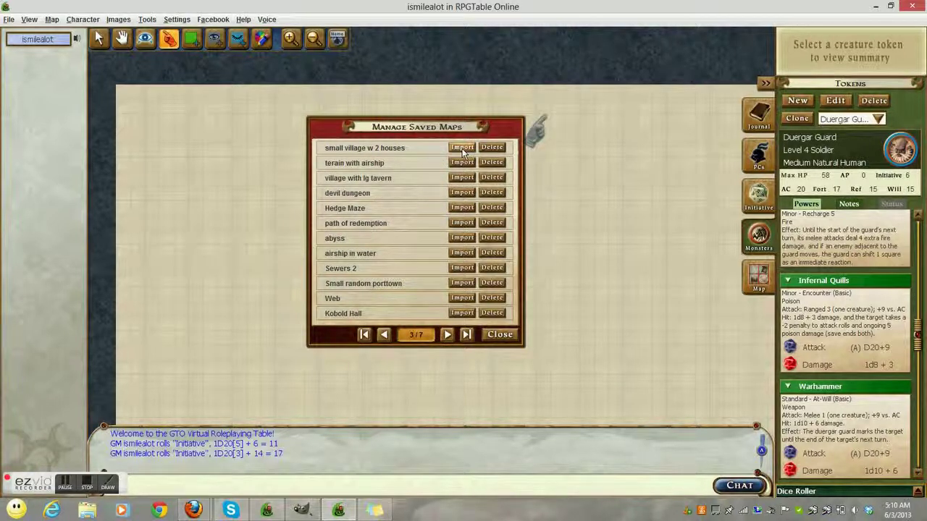
- Import the small village map with 2 houses, then zoom out and recentre it in view
click(464, 150)
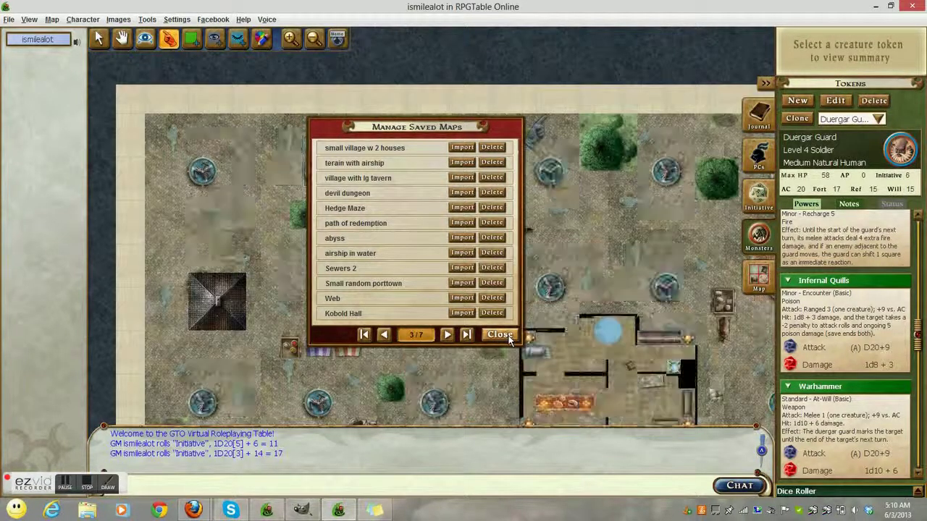
click(506, 336)
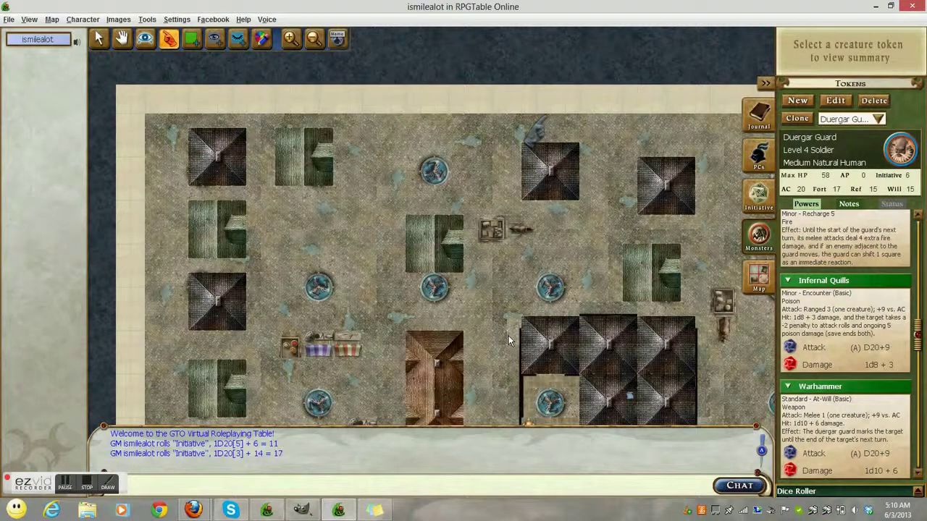
drag(546, 371, 497, 267)
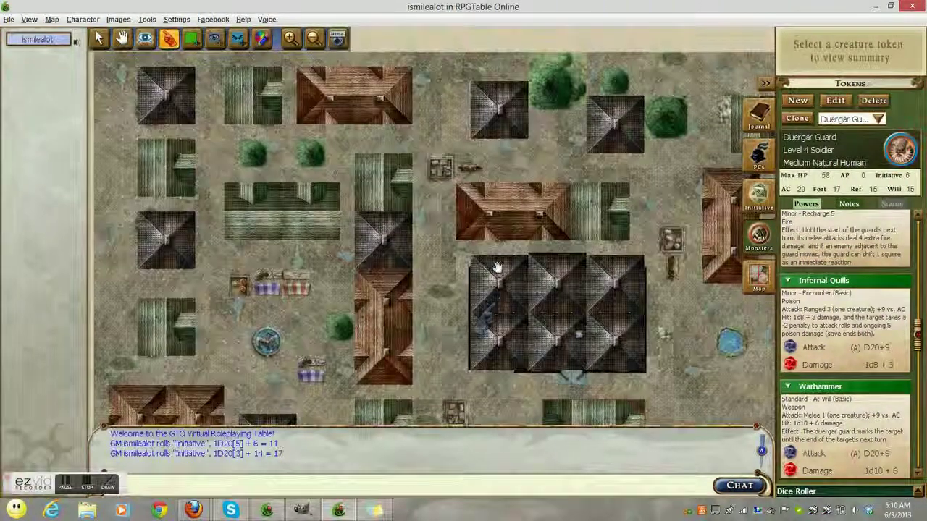
click(315, 40)
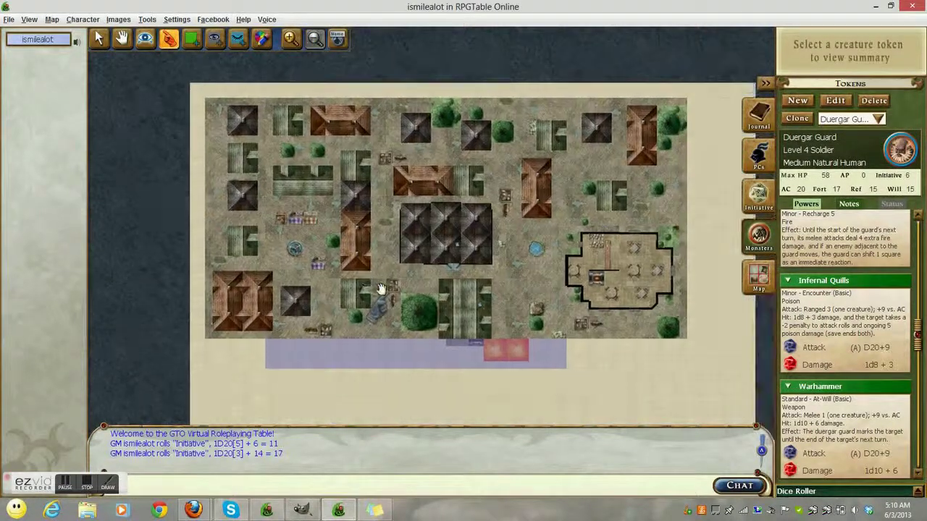
drag(381, 289, 317, 274)
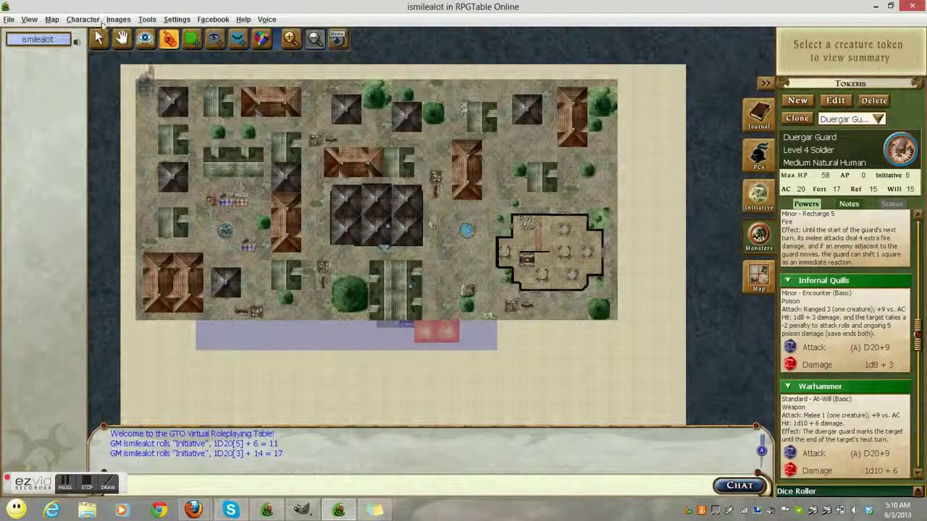
- Save a 'welocme in!' map note by the dark-roofed house and zoom in on the town centre
click(100, 38)
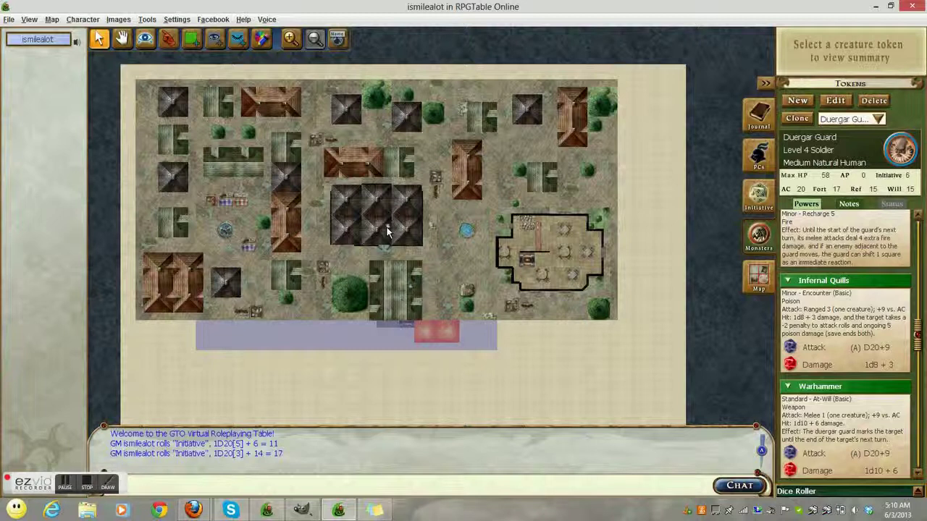
mouse_move(388, 232)
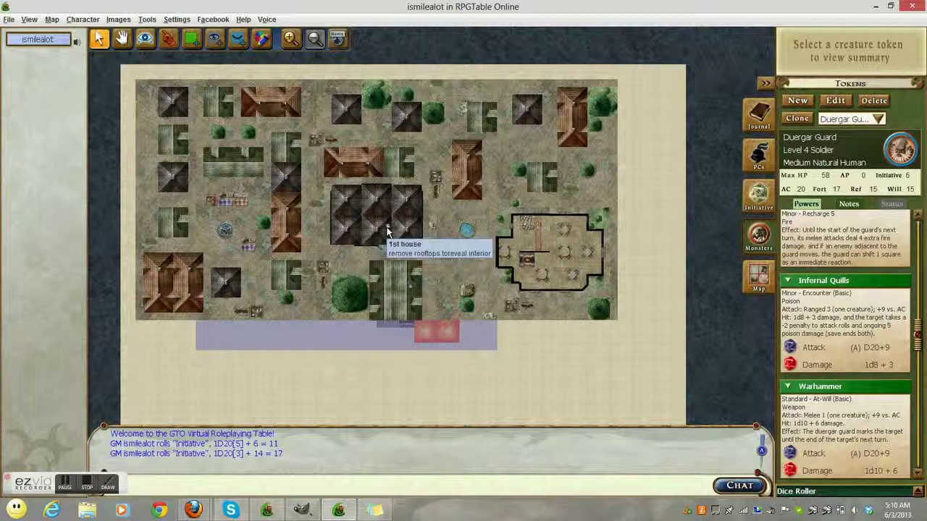
right_click(415, 220)
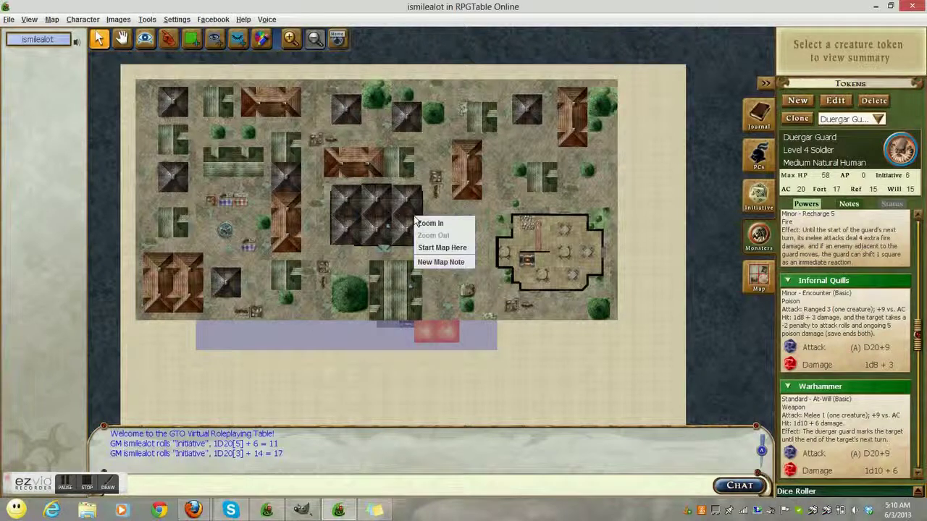
click(434, 264)
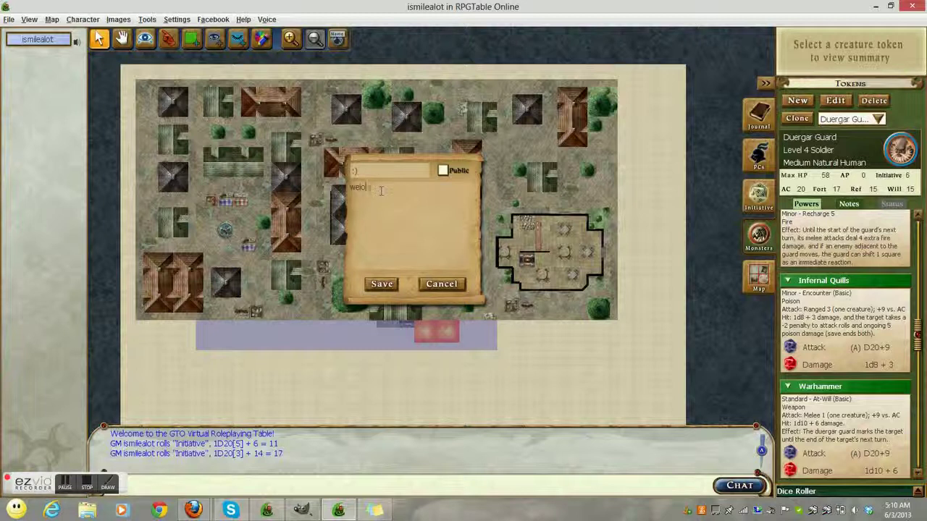
click(385, 286)
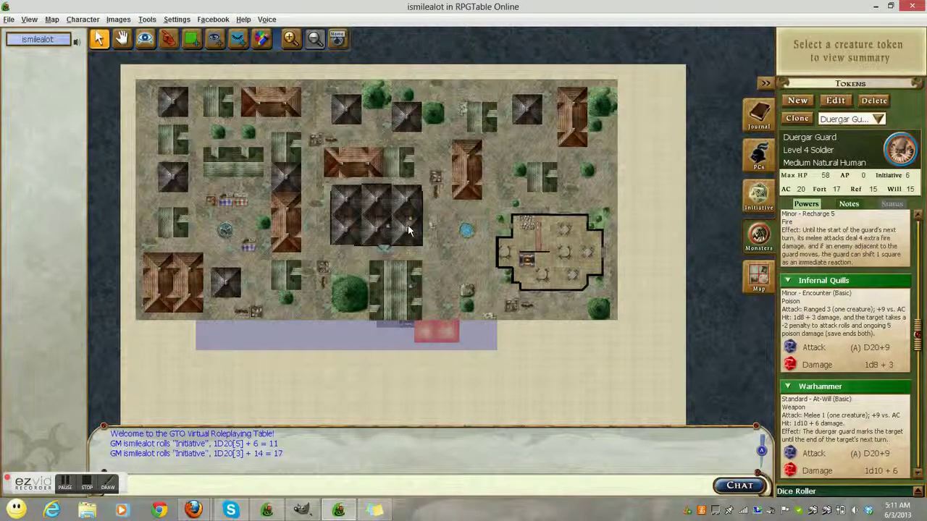
click(290, 38)
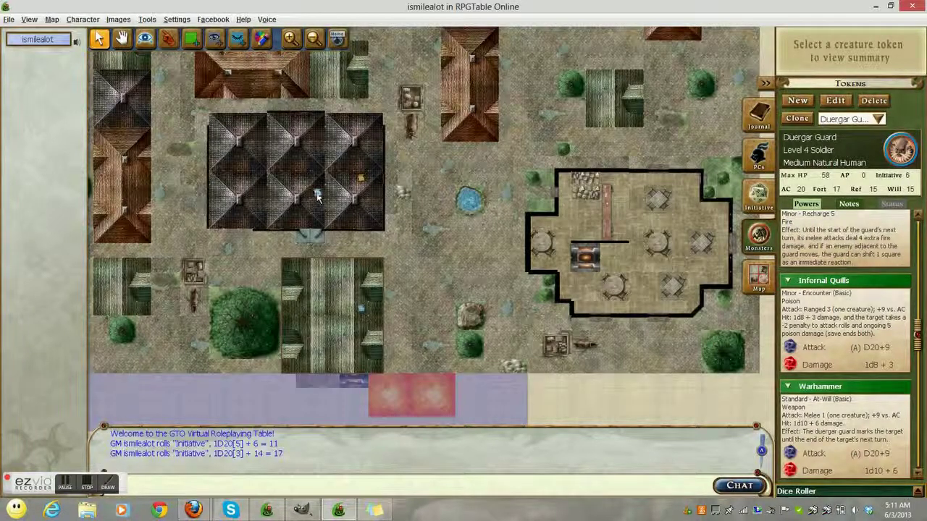
mouse_move(359, 181)
scroll(357, 310, down, 1)
drag(357, 310, 425, 303)
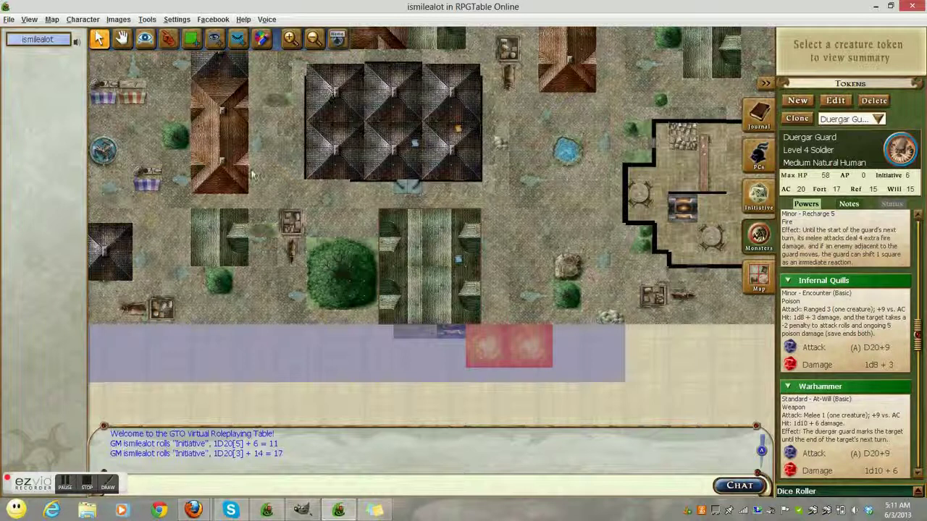
- In map edit mode, lift all six roof tiles off the big house into the strip below
click(758, 278)
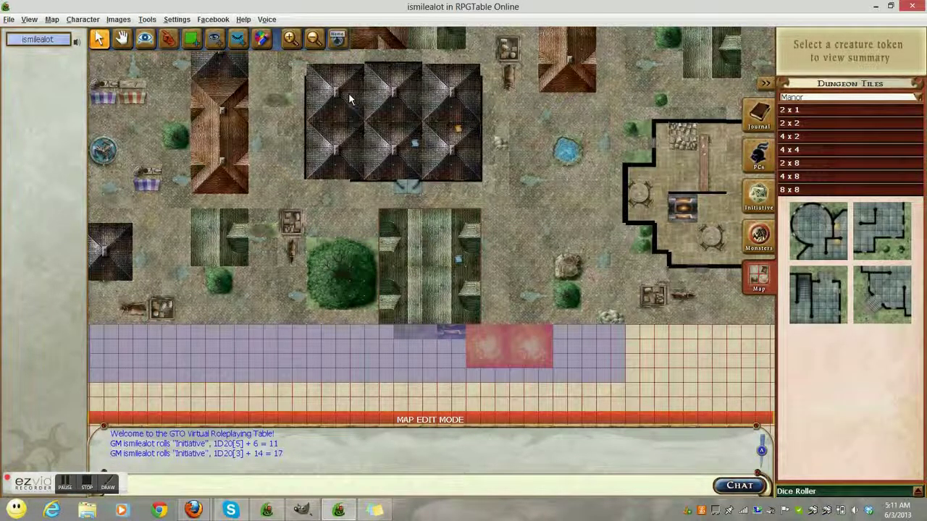
drag(348, 93, 221, 362)
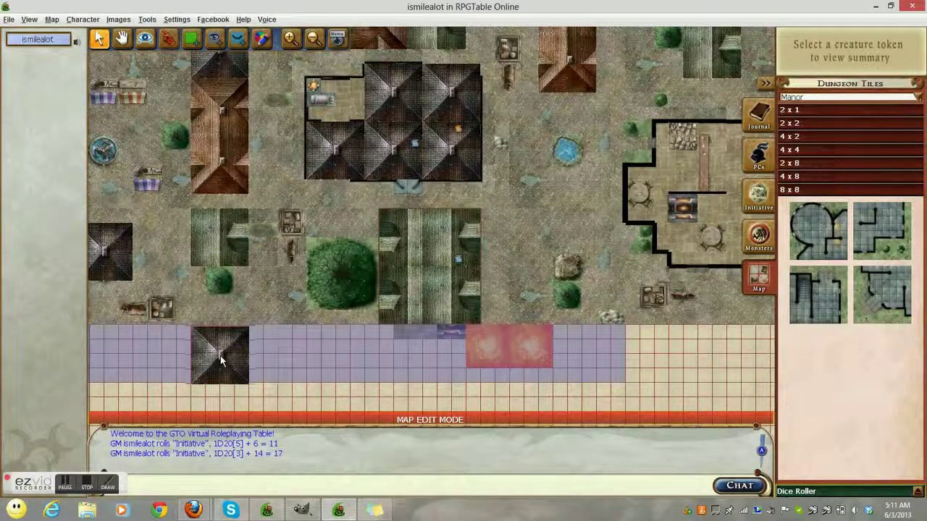
drag(390, 101, 240, 364)
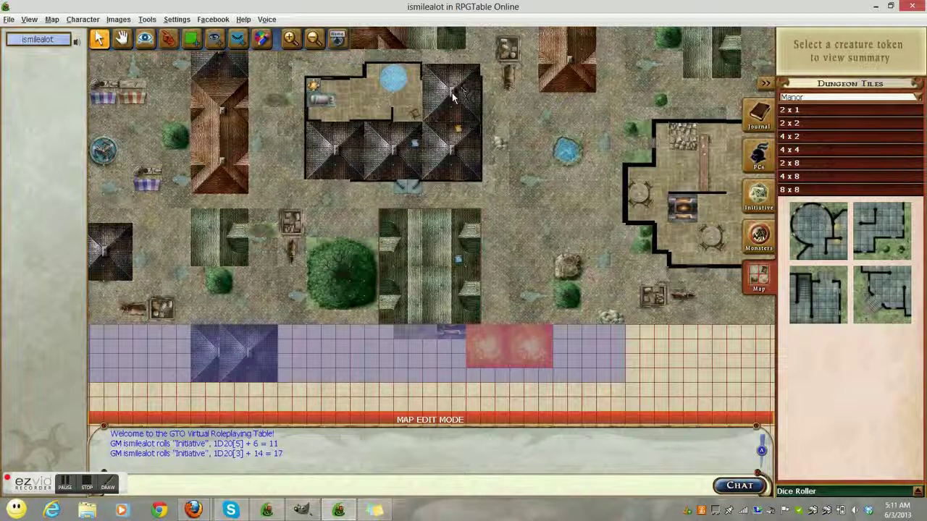
drag(453, 98, 241, 357)
drag(450, 154, 243, 356)
drag(366, 170, 246, 353)
drag(335, 150, 278, 352)
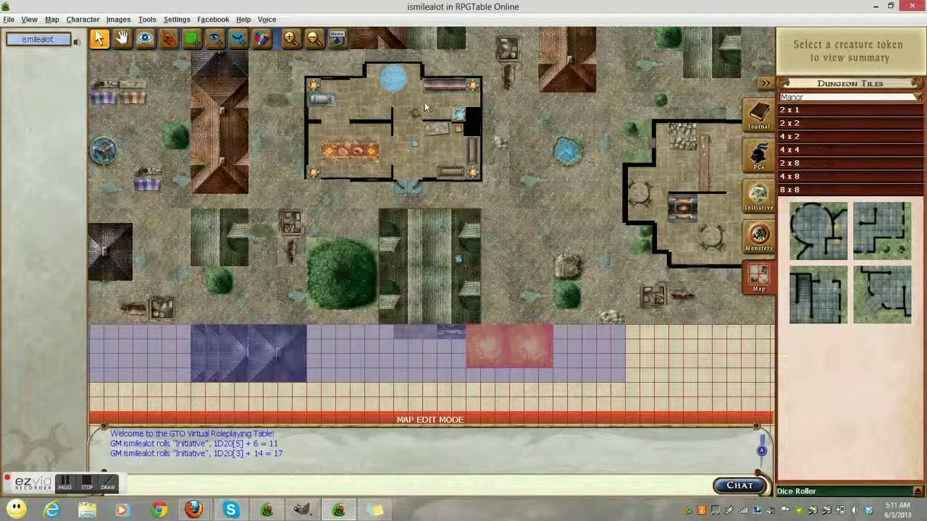
- Remove the three roof tiles from the building below and pan back to the parked tiles
drag(409, 242, 346, 355)
drag(455, 302, 354, 353)
drag(467, 239, 374, 347)
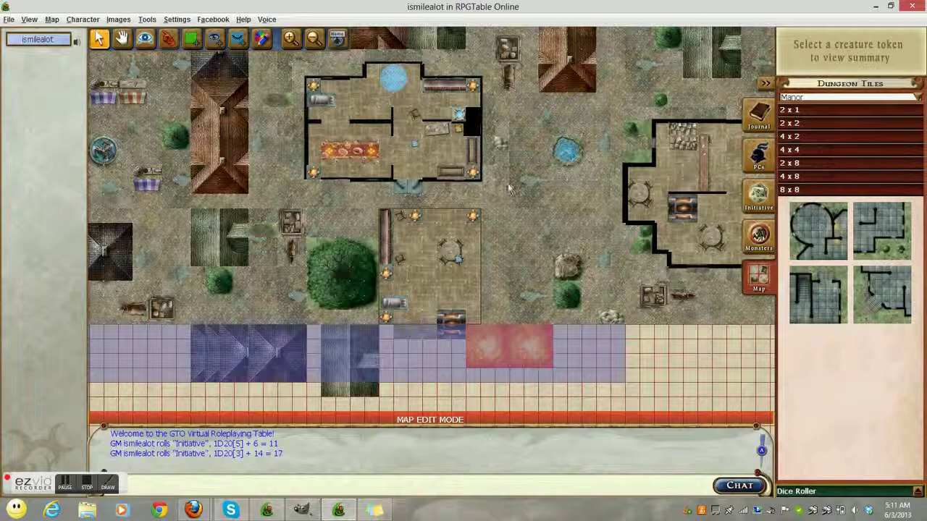
drag(587, 239, 407, 287)
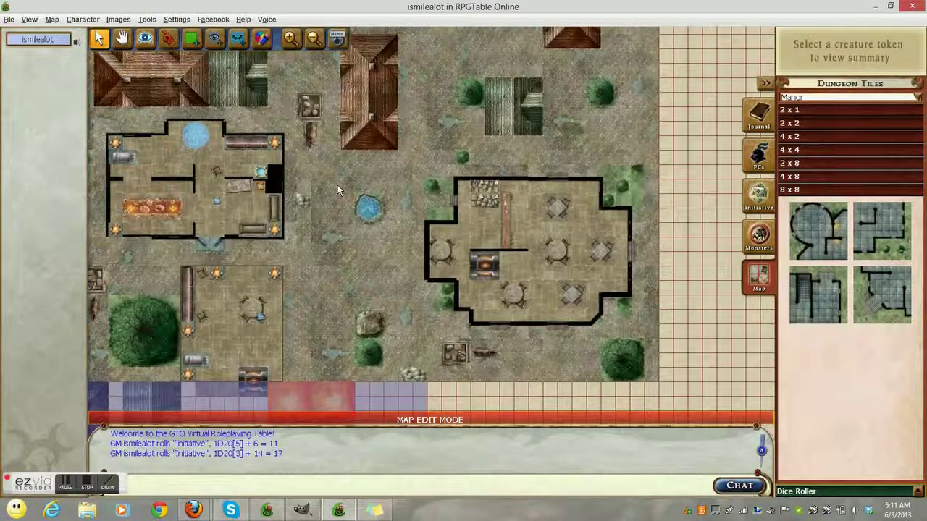
drag(343, 195, 388, 216)
drag(388, 183, 372, 169)
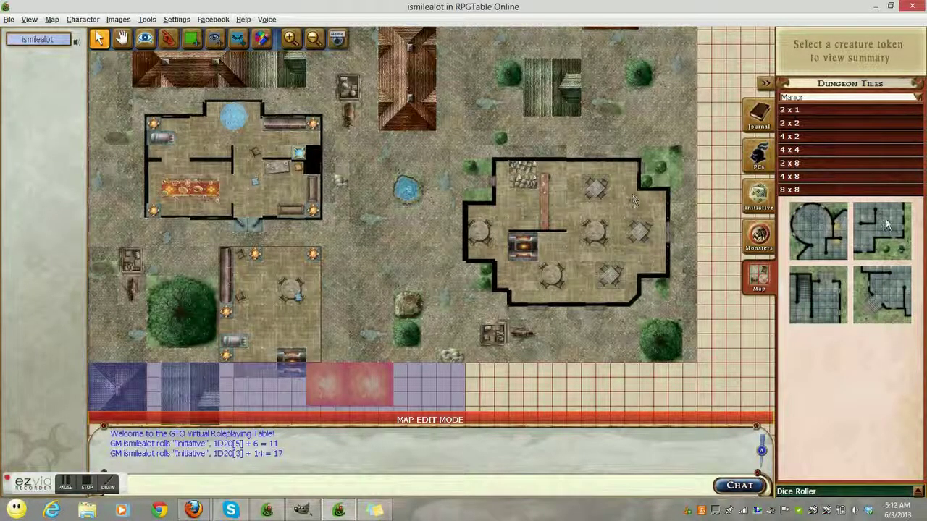
- Place two 8 x 8 round tower tiles and a 4 x 8 stairway corridor west of the hall
click(840, 178)
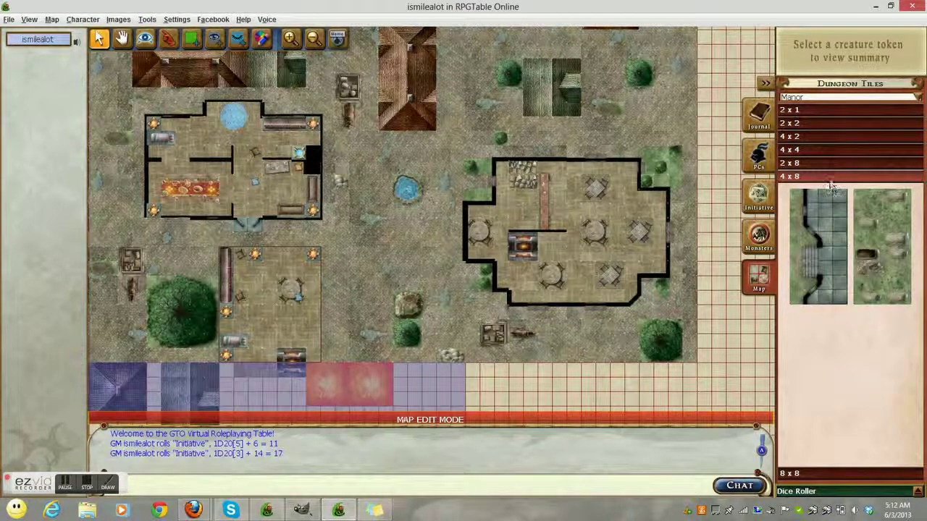
click(831, 165)
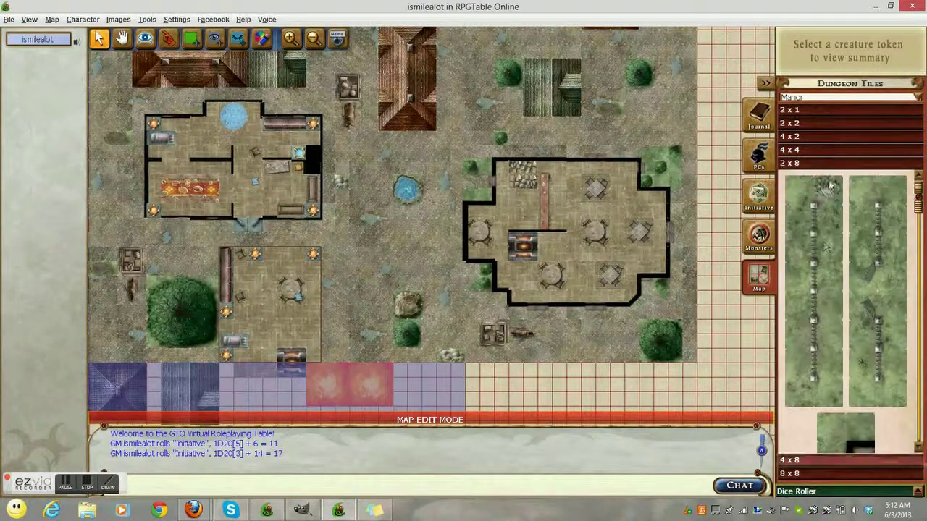
click(832, 473)
drag(825, 231, 482, 305)
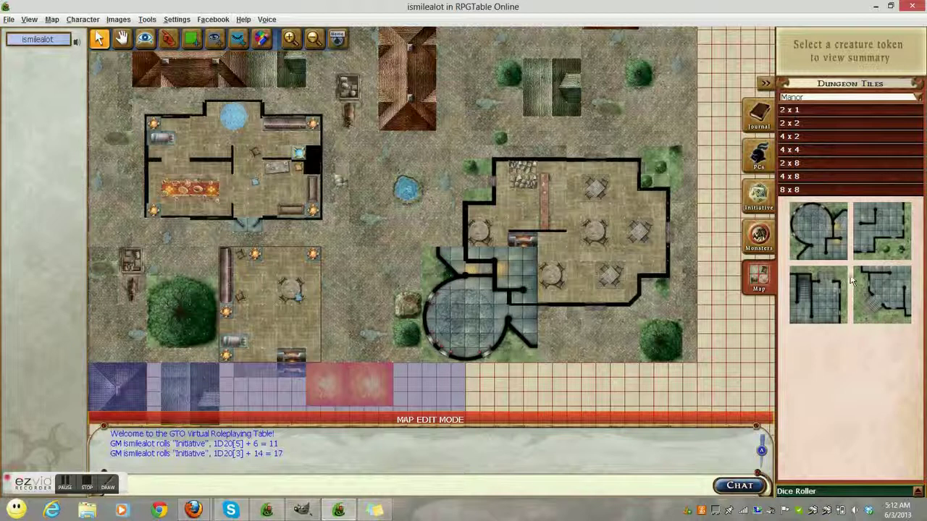
drag(828, 240, 467, 106)
click(814, 176)
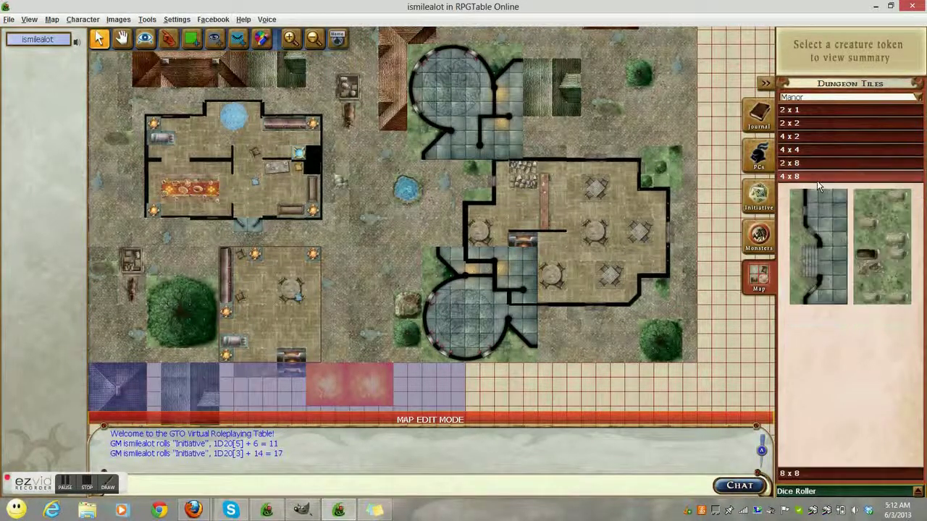
drag(818, 251, 478, 100)
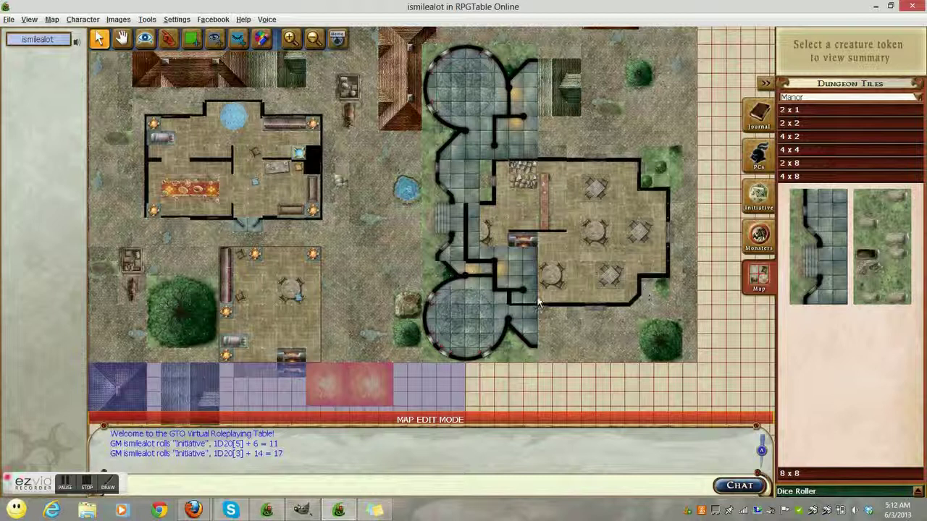
- Nudge the lower round tower and the corridor tile into aligned positions
mouse_move(463, 304)
mouse_down()
mouse_move(489, 311)
mouse_move(482, 308)
mouse_up()
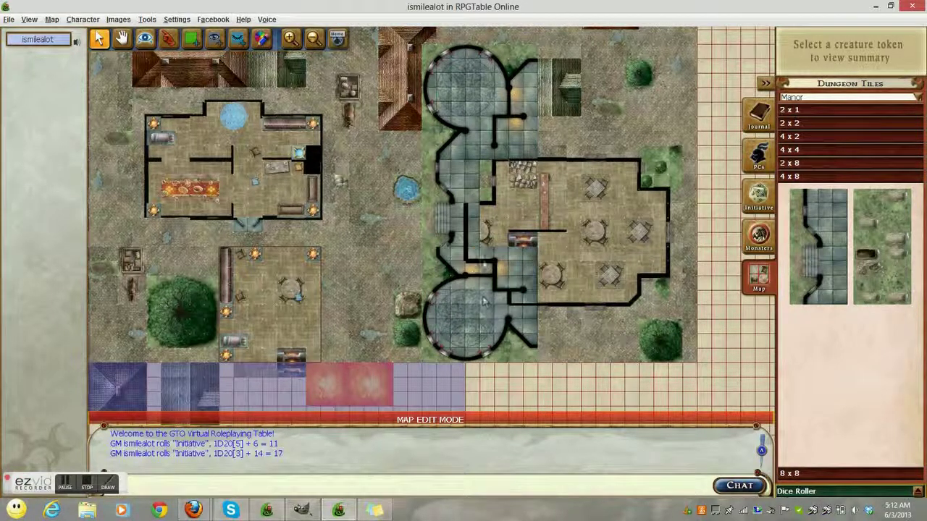
drag(472, 225, 452, 201)
click(453, 200)
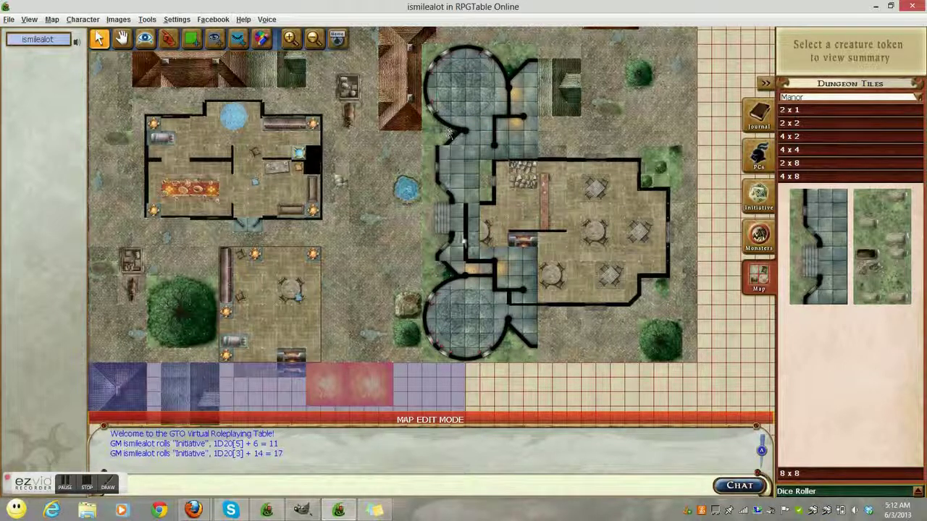
click(447, 289)
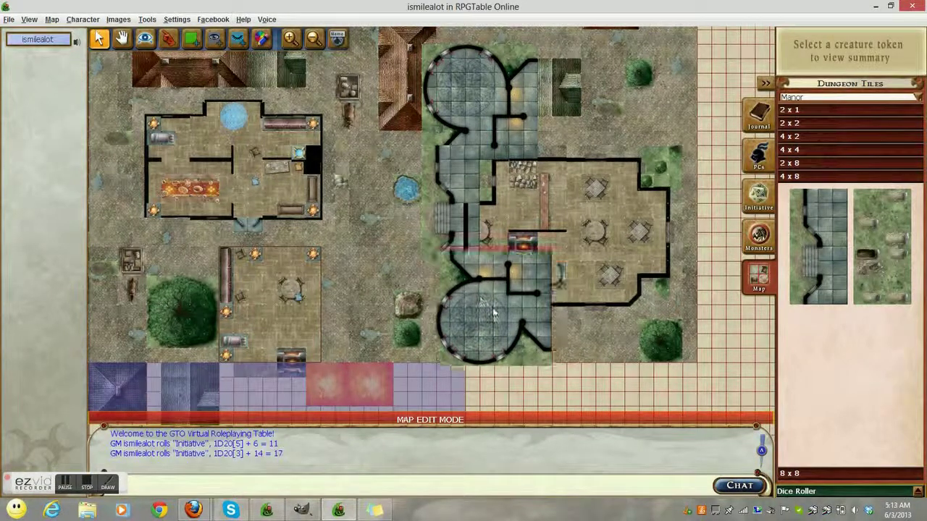
click(481, 322)
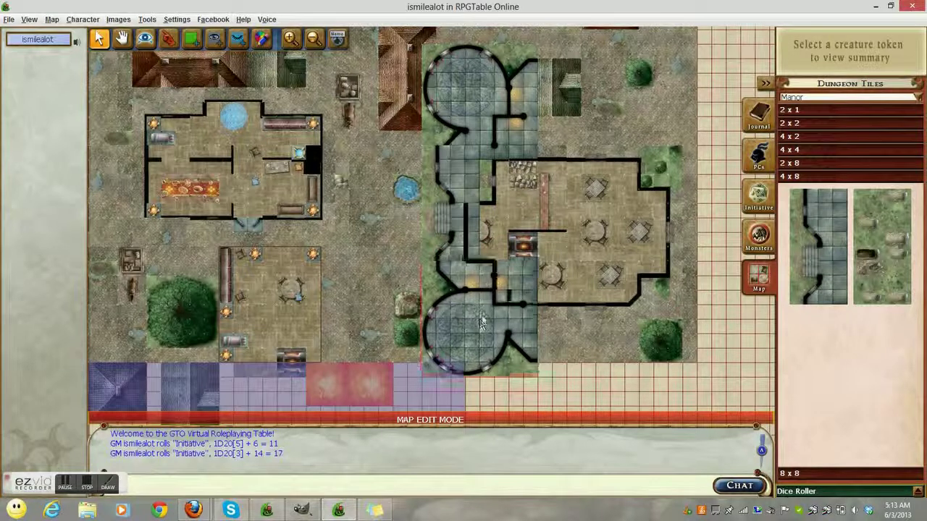
click(492, 290)
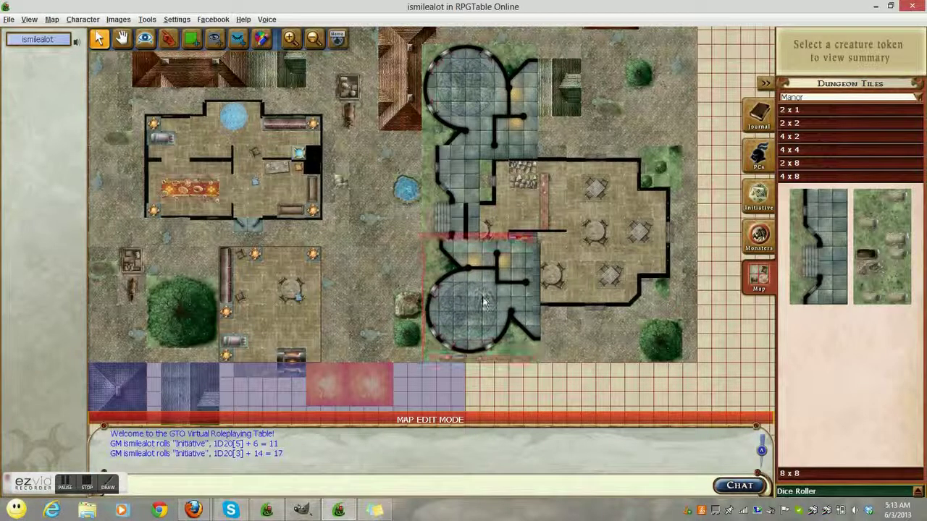
click(459, 234)
click(463, 216)
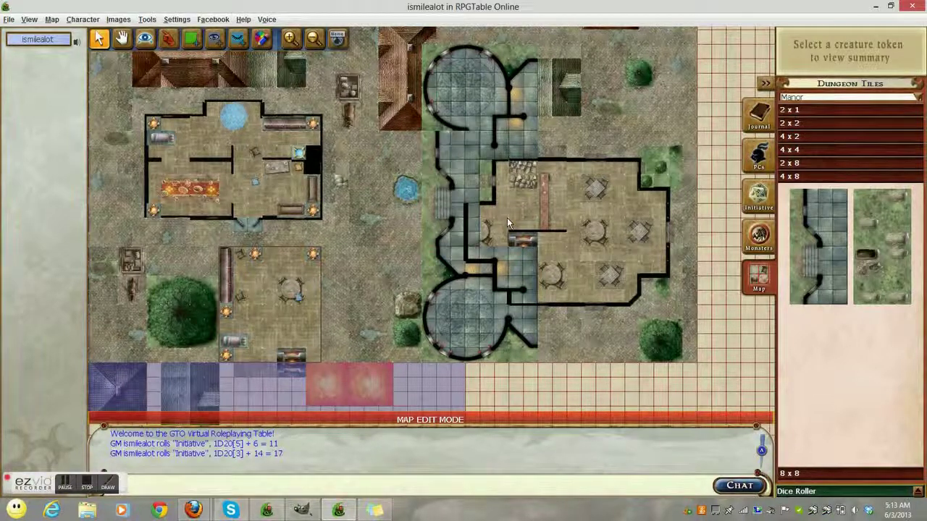
scroll(507, 217, up, 3)
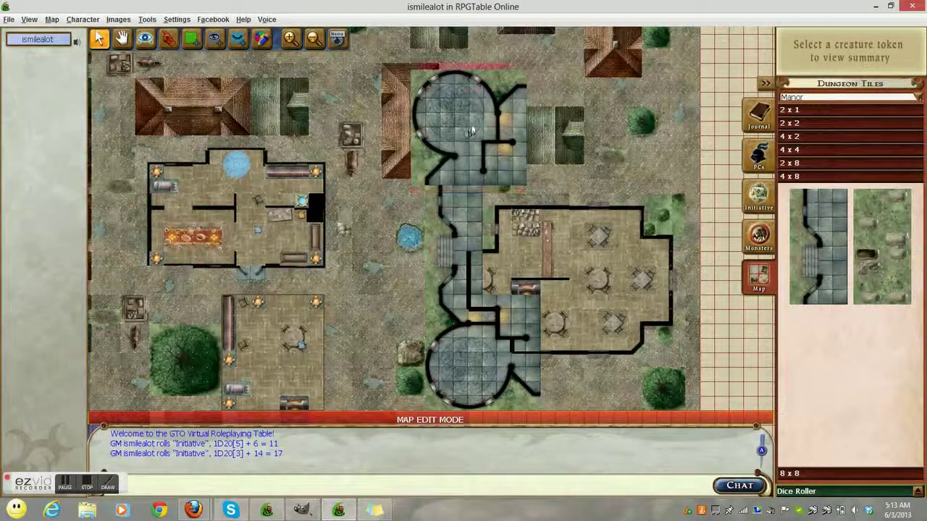
- Join the upper round tower to the corridor and move its tile fully to the front
click(480, 120)
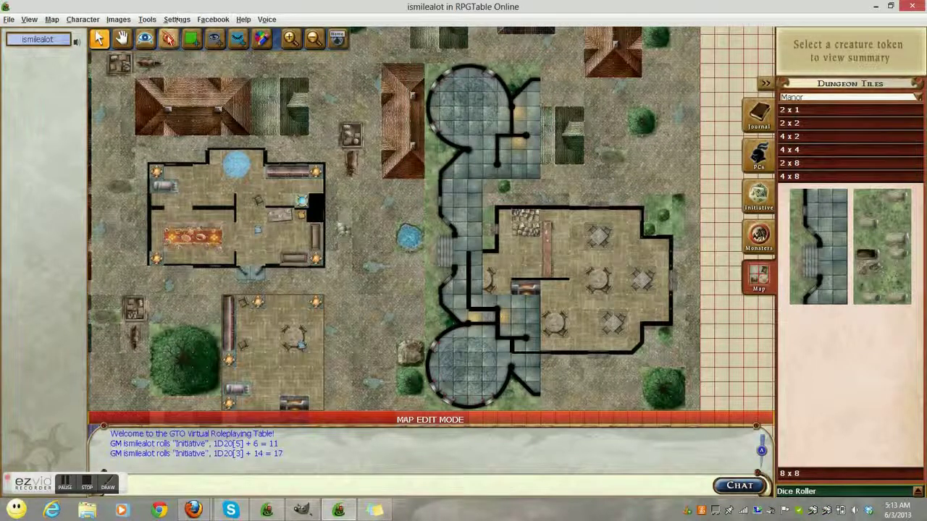
click(168, 39)
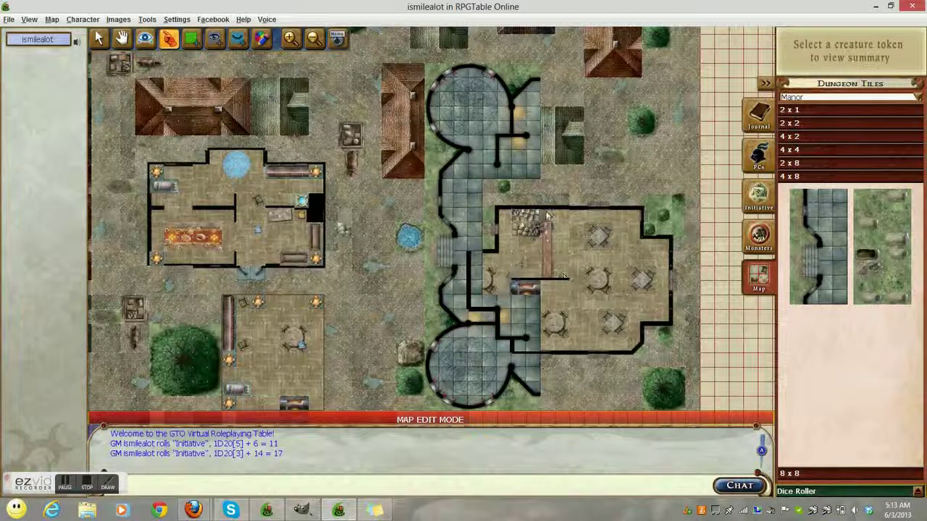
right_click(486, 159)
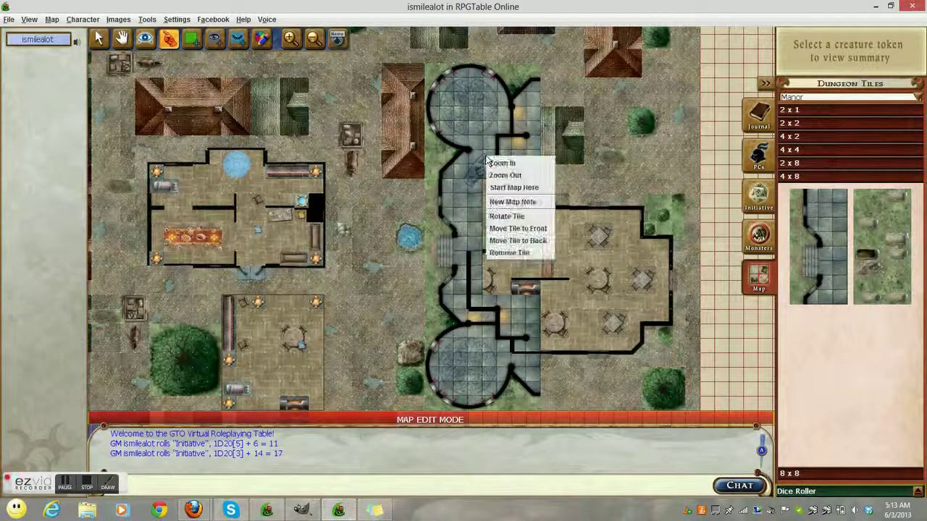
click(536, 241)
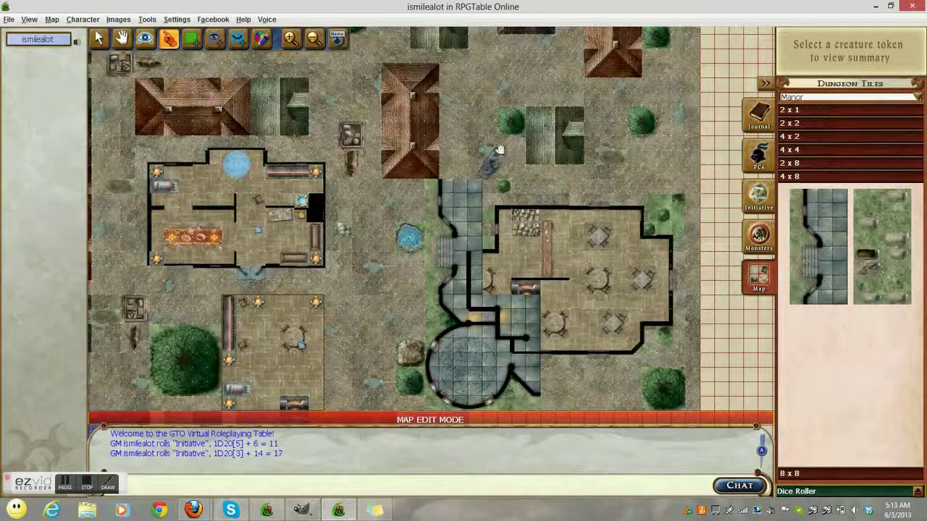
right_click(501, 151)
click(540, 236)
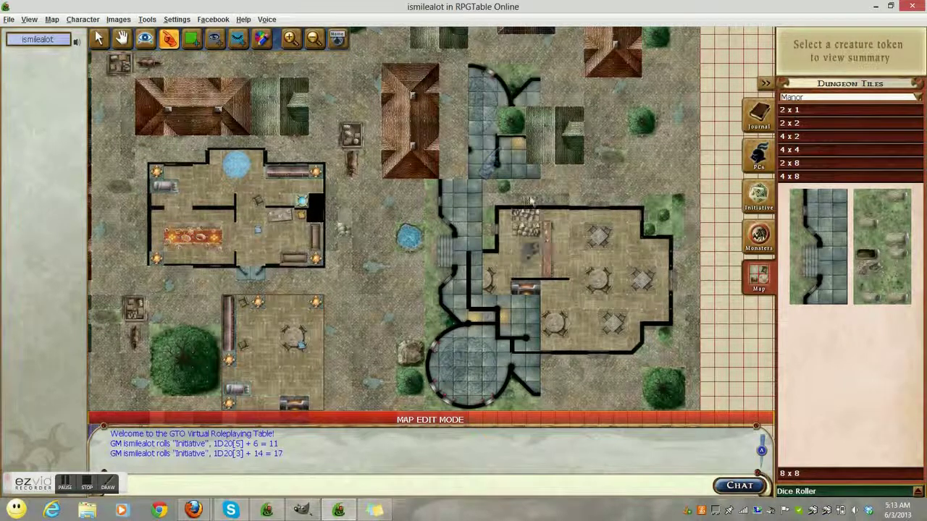
right_click(489, 142)
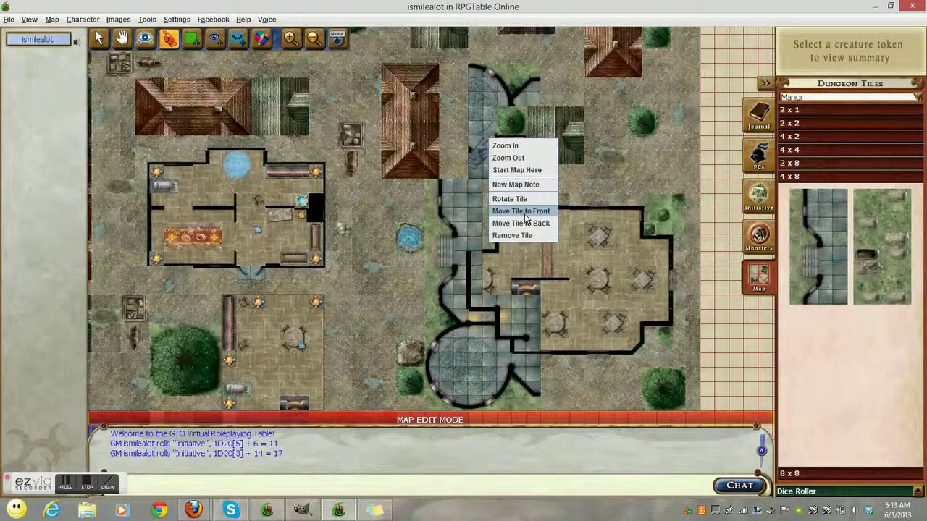
click(523, 211)
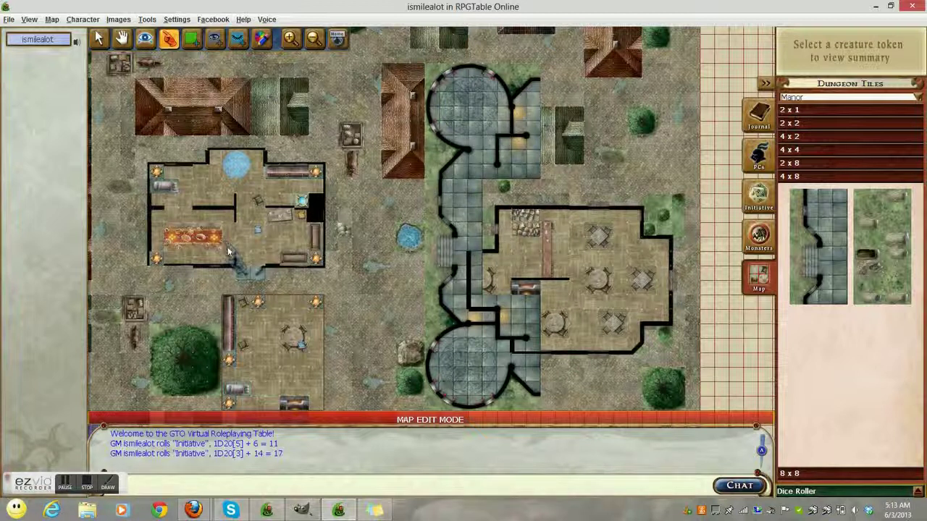
click(263, 38)
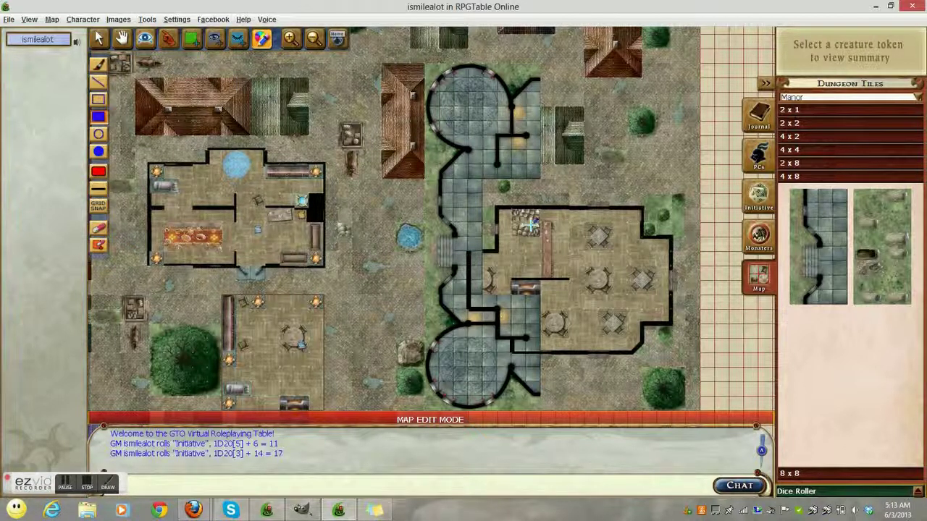
- Draw a red rectangle over the manor's west corridor and place a Duergar Guard token inside it
scroll(474, 211, down, 3)
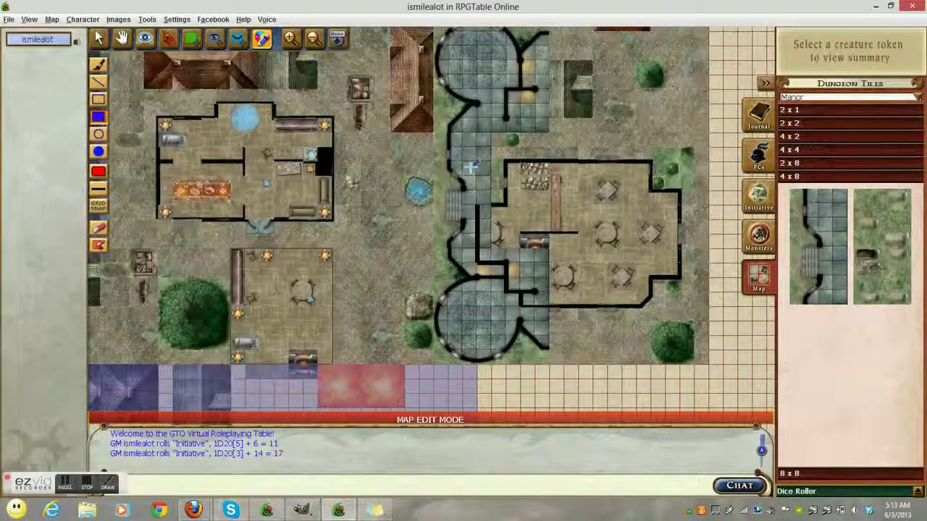
drag(501, 187, 538, 247)
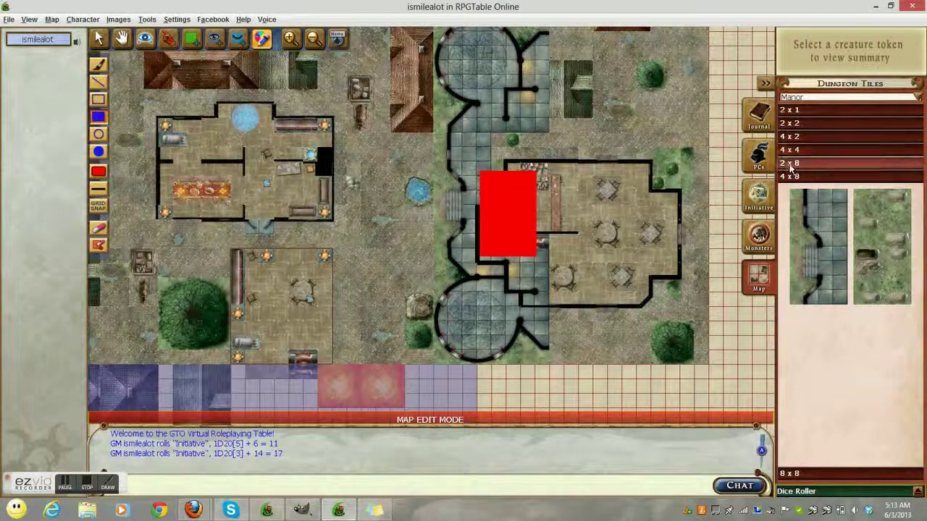
click(758, 237)
drag(905, 160, 502, 225)
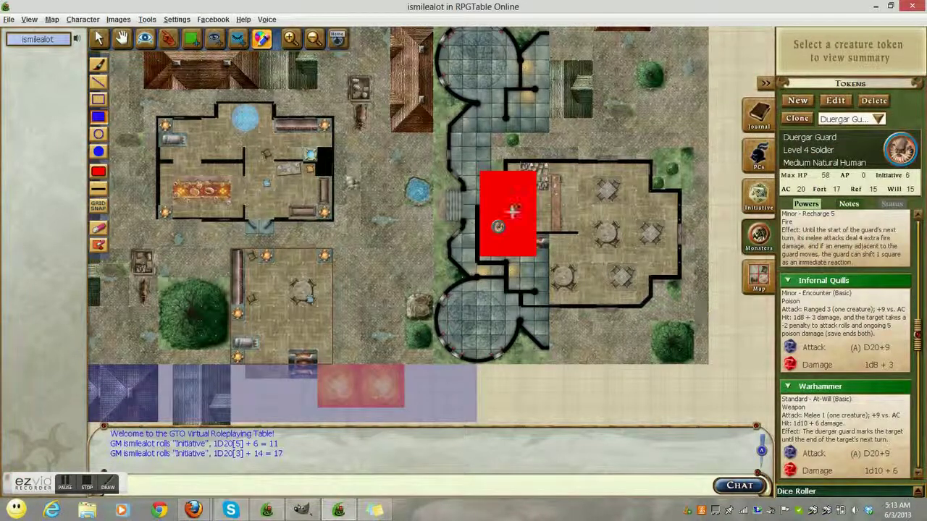
- Mark an extra area, then clear all drawing from the map and return to tile editing
click(99, 246)
drag(457, 153, 540, 253)
drag(517, 215, 577, 303)
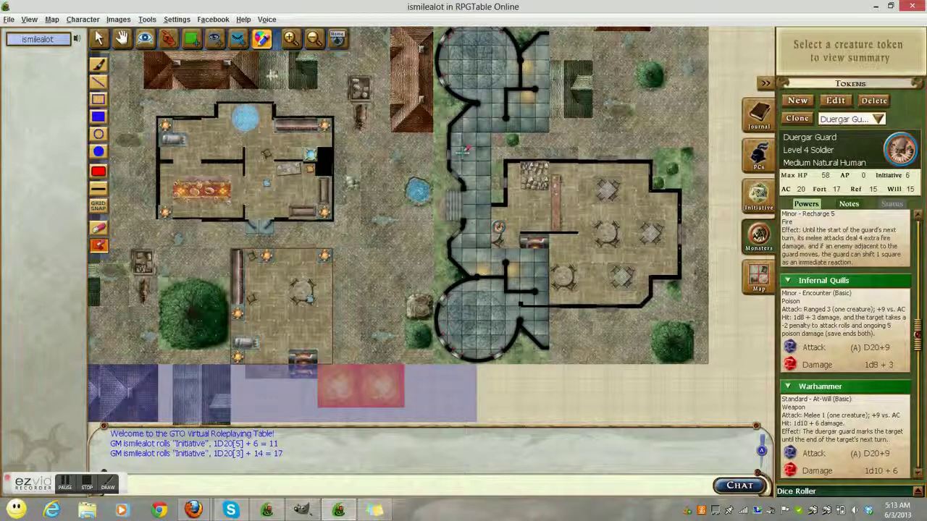
click(51, 21)
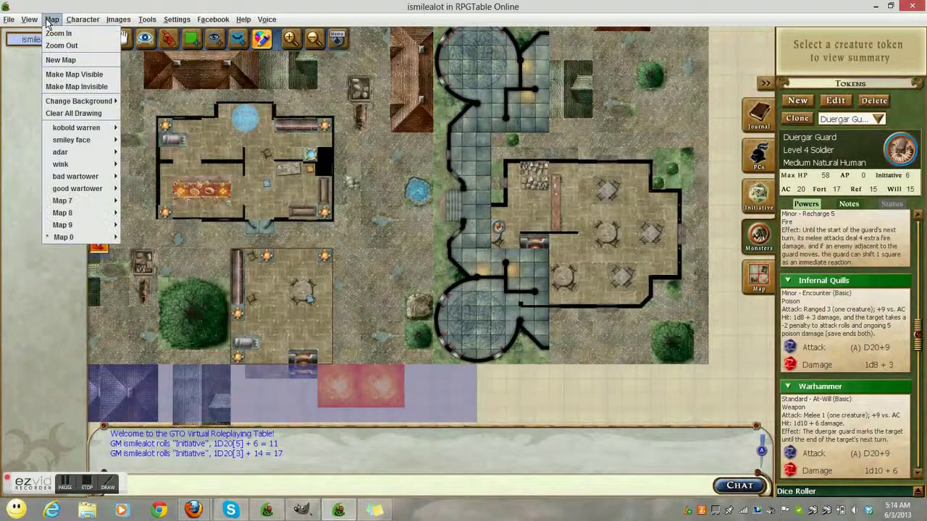
click(73, 113)
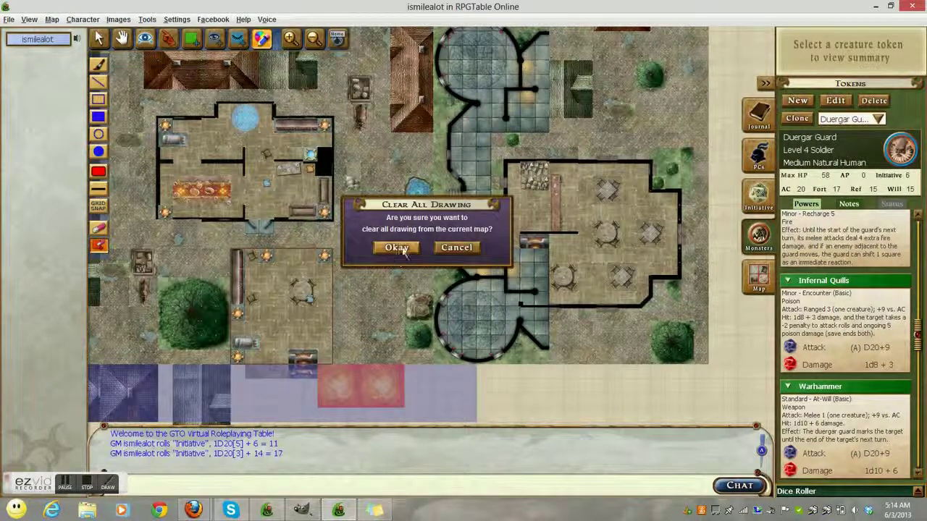
click(398, 247)
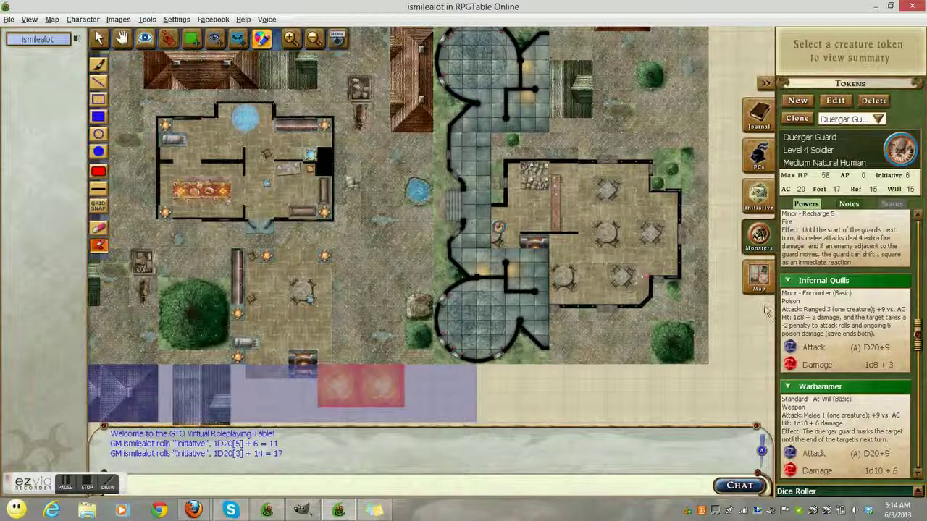
click(758, 279)
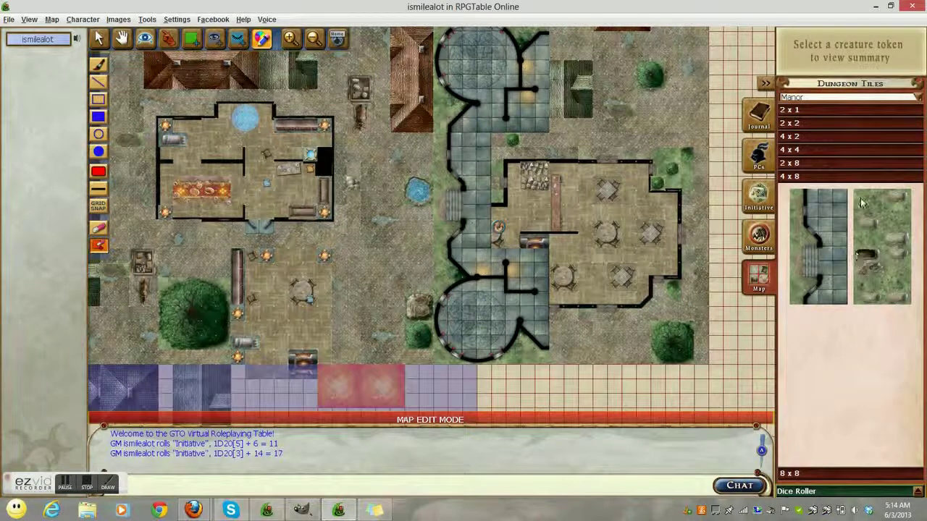
- Add 8x8 stone rooms south-east and north-east of the inn, joining the latter to the tower
click(878, 474)
drag(897, 310, 611, 304)
scroll(608, 322, down, 1)
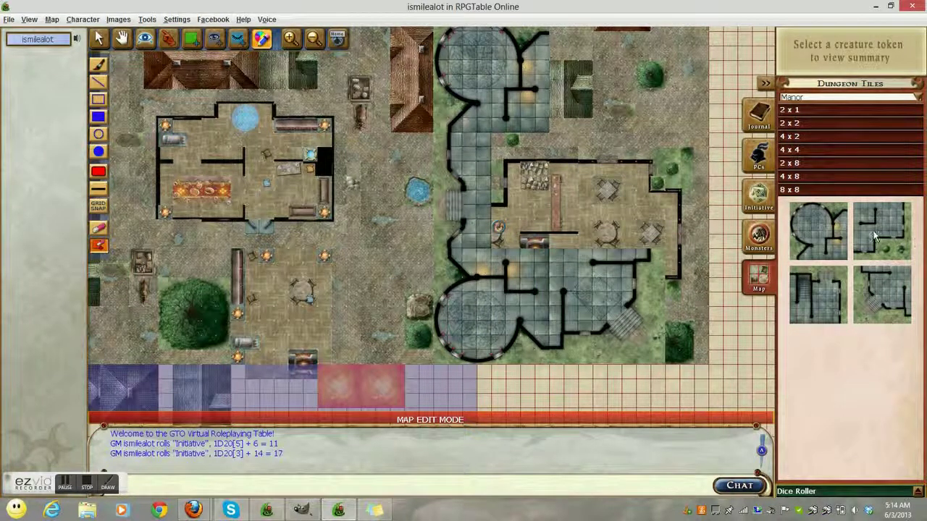
drag(879, 232, 623, 125)
drag(615, 225, 611, 225)
scroll(612, 224, up, 3)
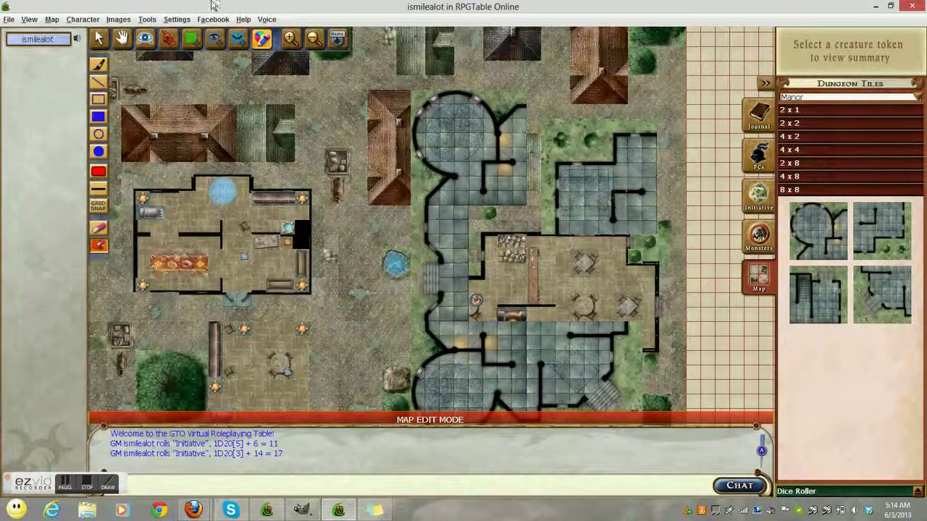
click(262, 39)
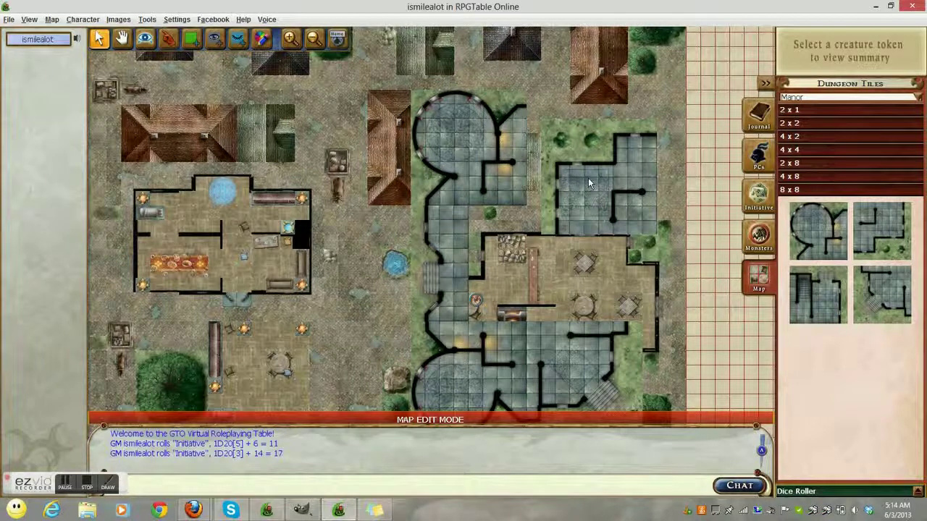
drag(588, 177, 582, 150)
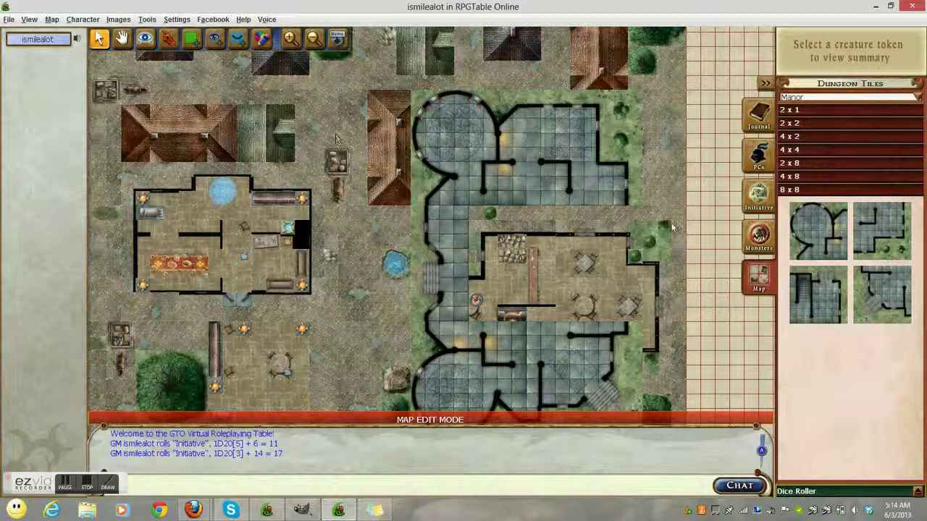
- Lay a 2x8 corridor tile along the inn's east wall
click(827, 187)
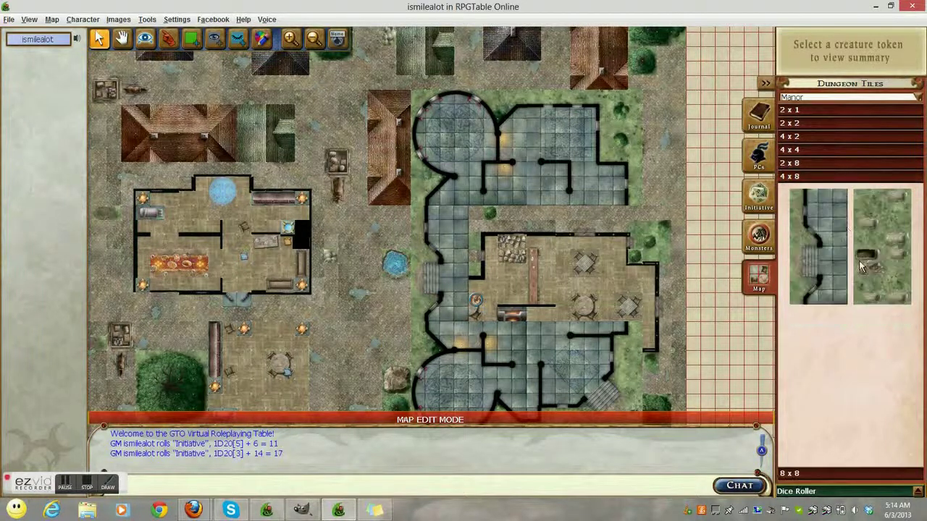
click(833, 168)
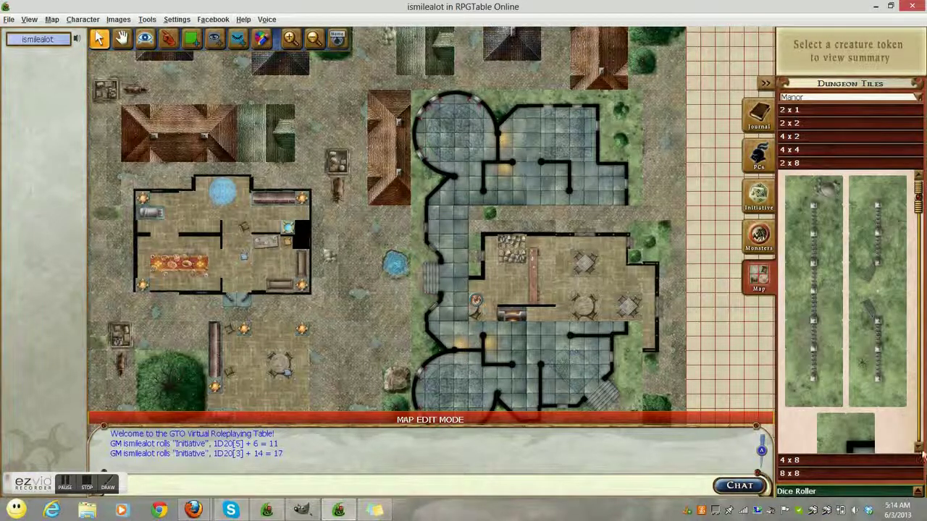
click(920, 446)
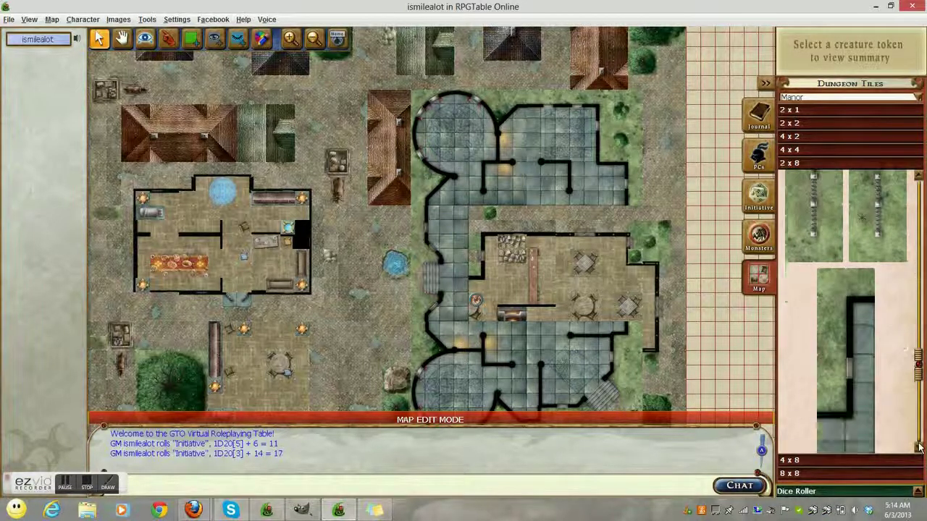
click(919, 447)
drag(769, 351, 631, 294)
drag(839, 341, 876, 306)
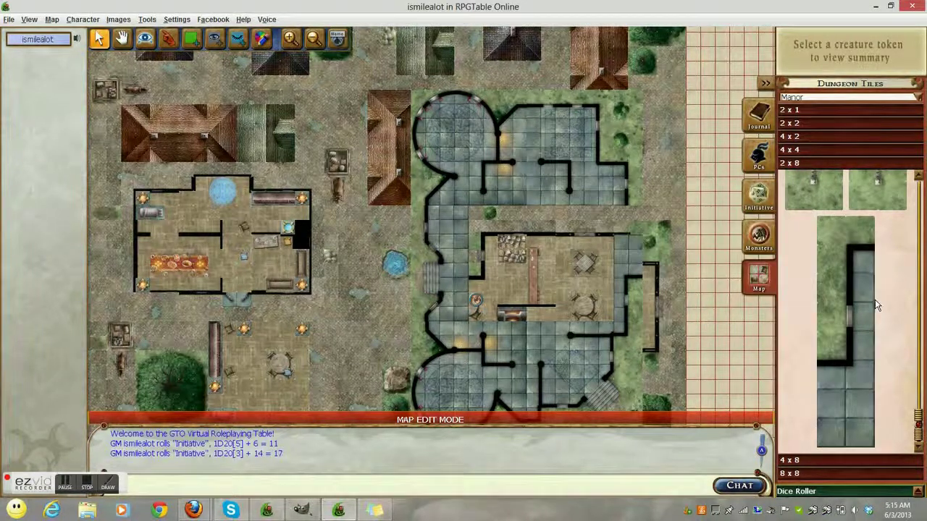
- Add 4x4 and 4x2 tiles on the manor's east side and reposition the upper-right room
click(851, 150)
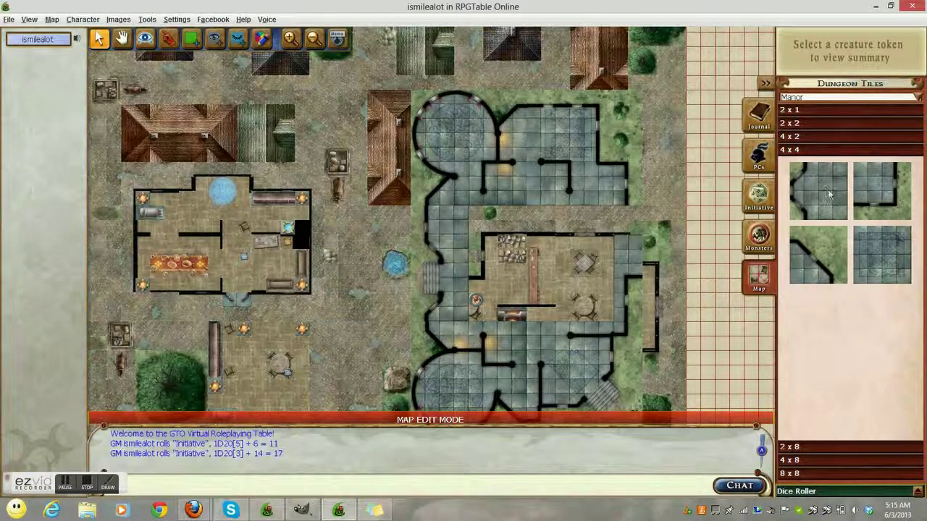
drag(795, 196, 637, 248)
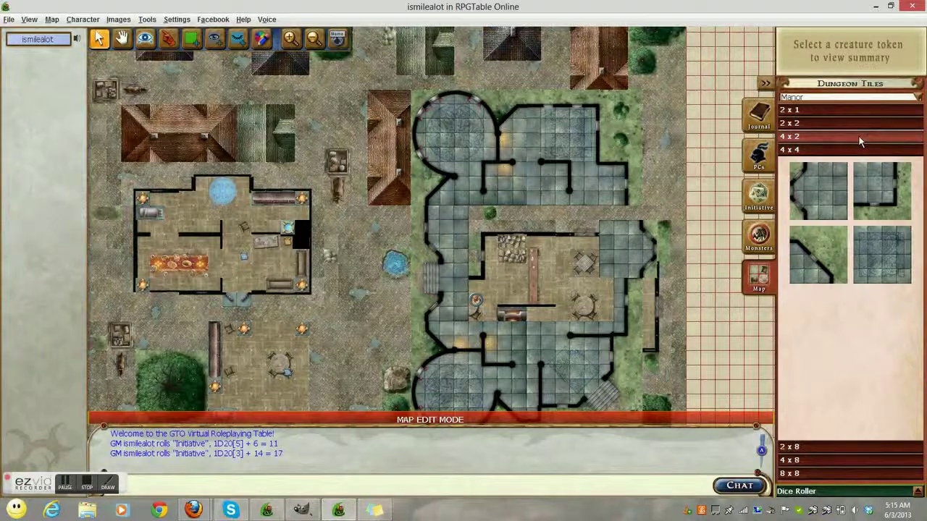
click(858, 136)
drag(666, 218, 633, 214)
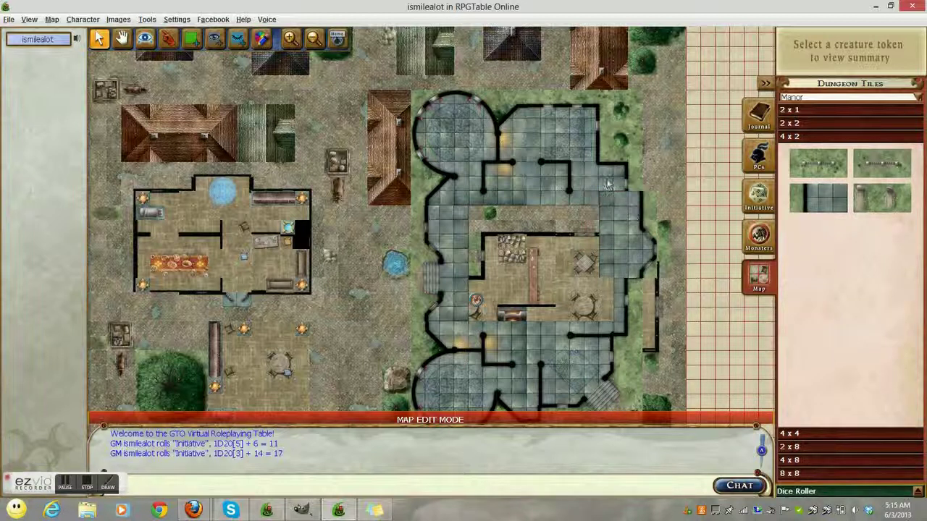
drag(612, 168, 602, 150)
drag(818, 197, 538, 118)
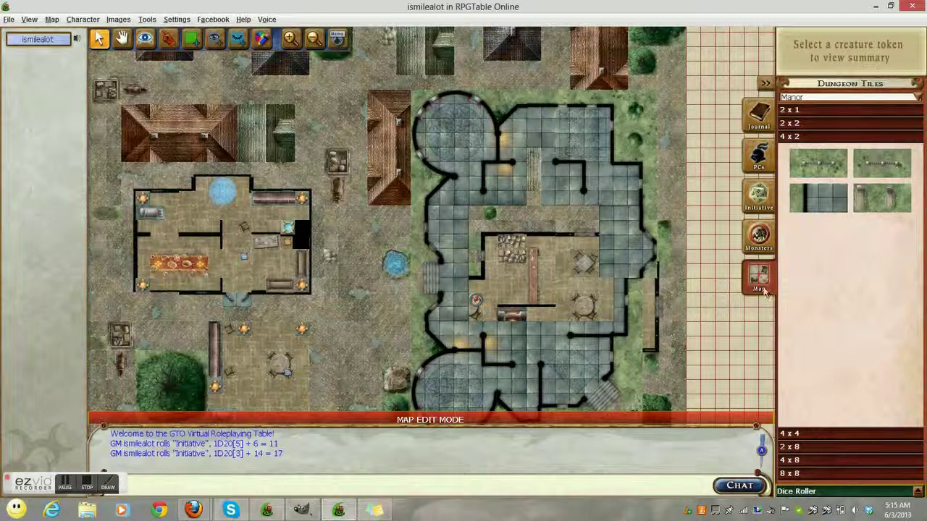
click(918, 97)
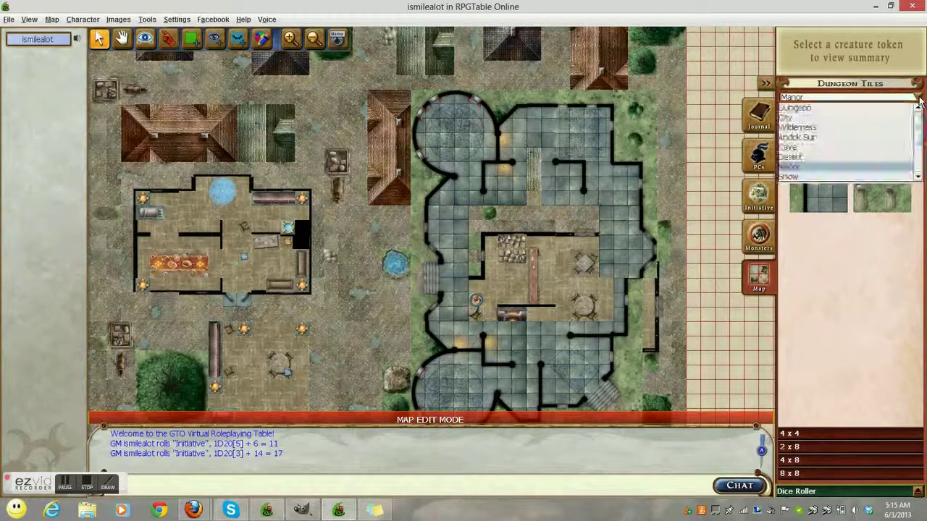
- From the Dungeon tile set, place a long 4 x 8 banquet rug and a small 4 x 2 rug
click(837, 108)
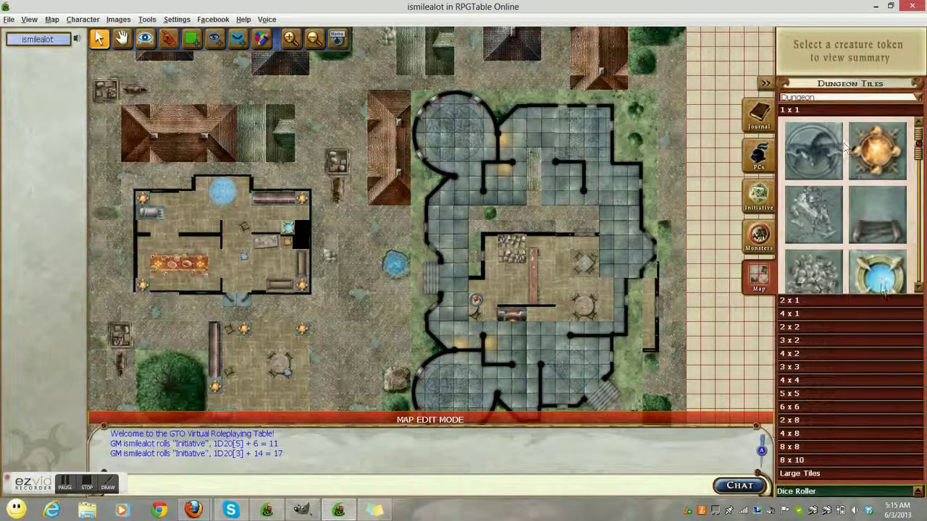
click(833, 438)
drag(814, 416, 555, 252)
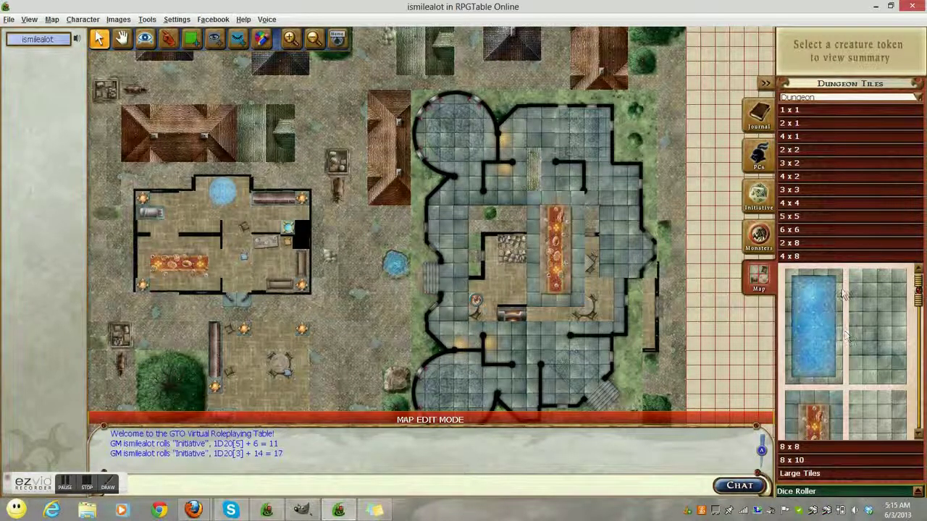
click(805, 177)
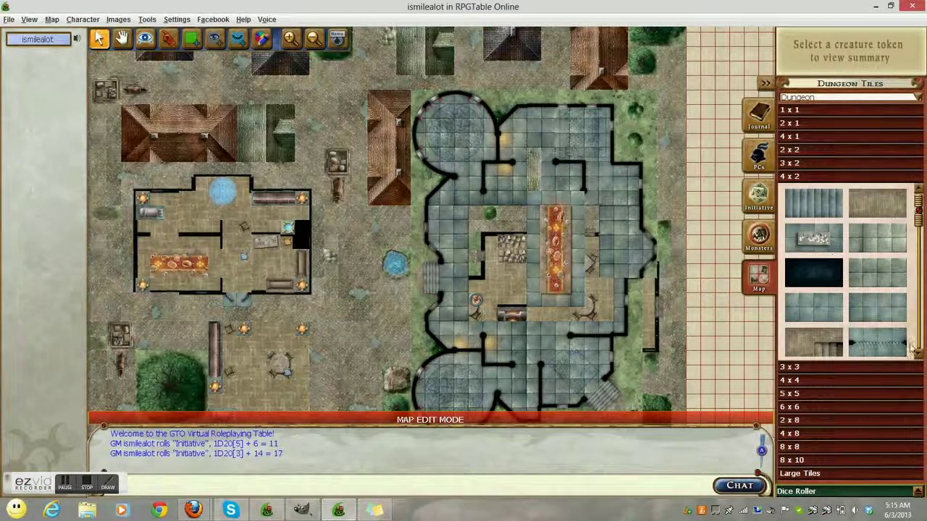
scroll(916, 349, down, 5)
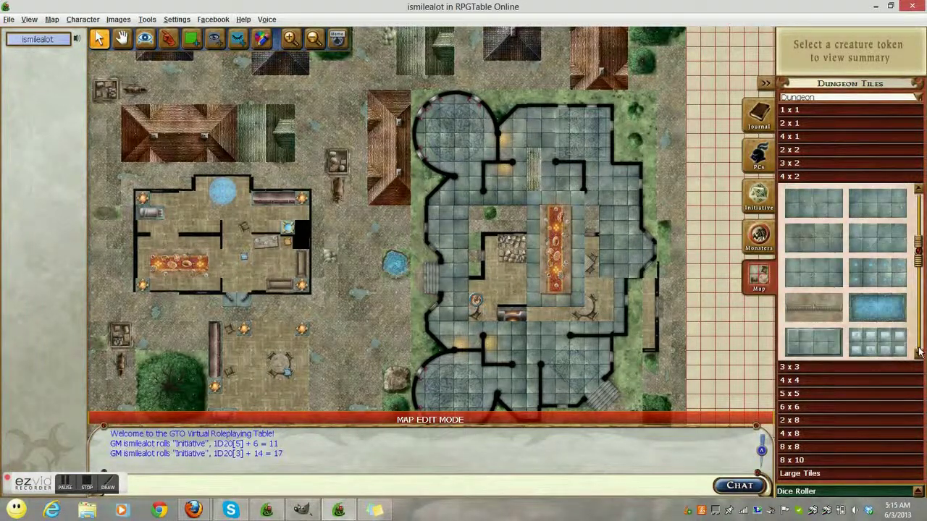
scroll(918, 351, down, 3)
drag(813, 246, 478, 279)
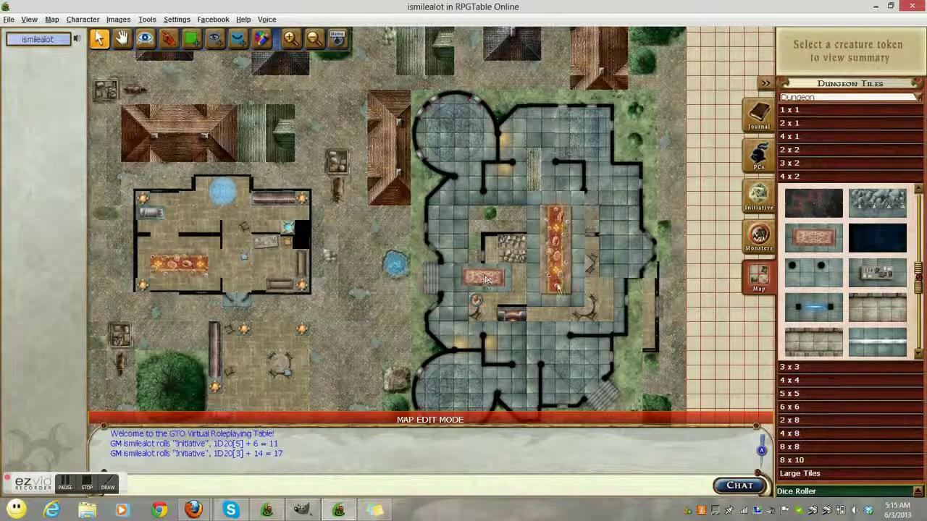
- Add an 8x8 floor tile, centre the long carpet in the hall with the small rug beside it
click(871, 447)
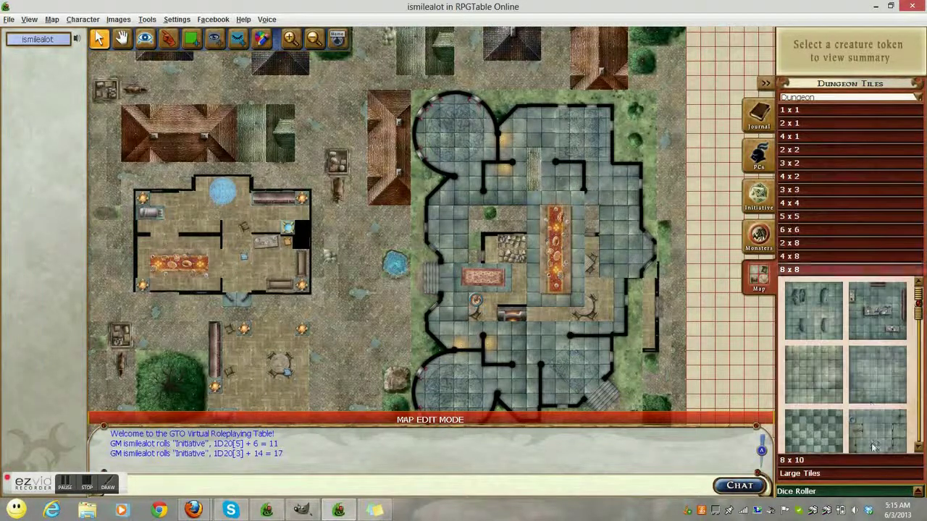
drag(567, 265, 649, 187)
drag(455, 293, 417, 283)
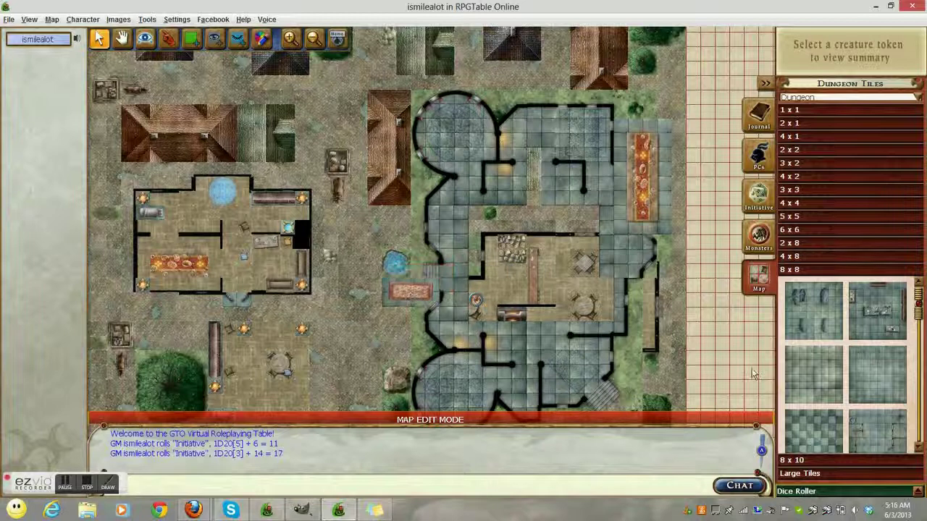
drag(811, 391, 536, 272)
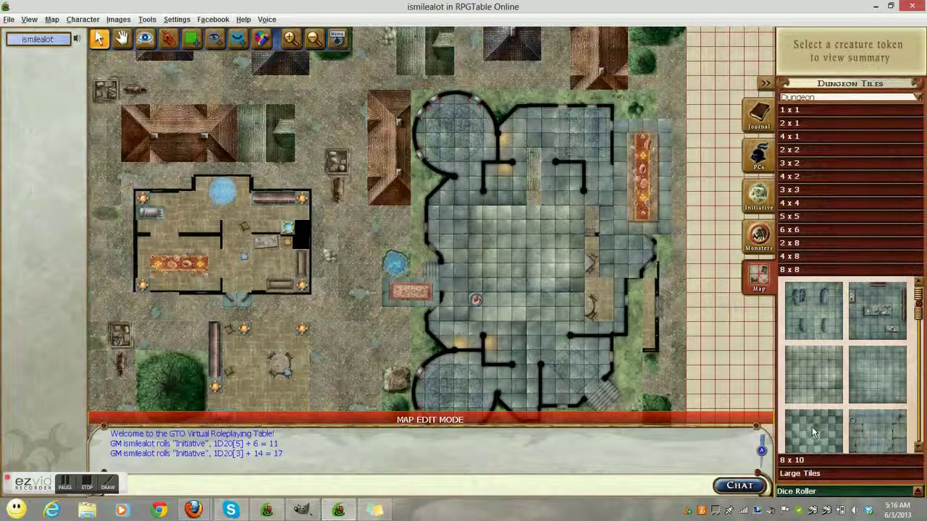
drag(811, 425, 575, 235)
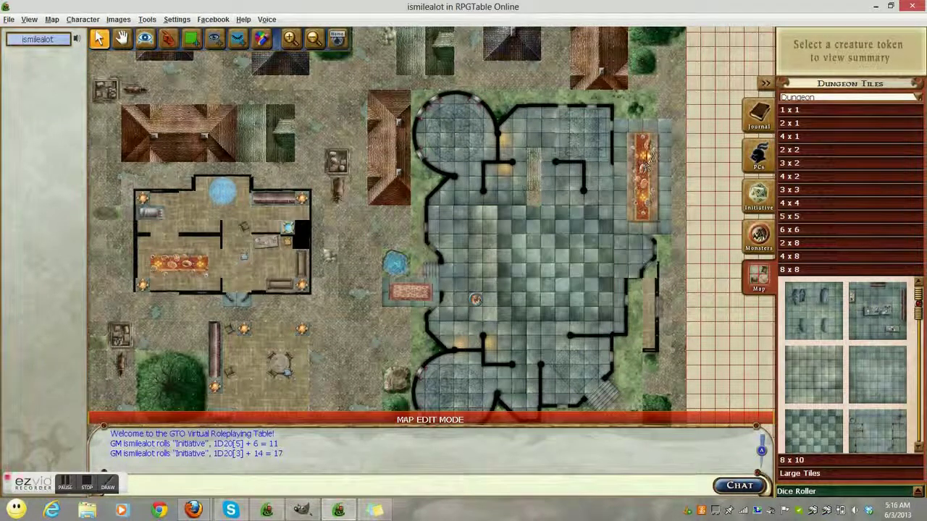
drag(647, 155, 561, 246)
drag(409, 293, 434, 300)
click(479, 284)
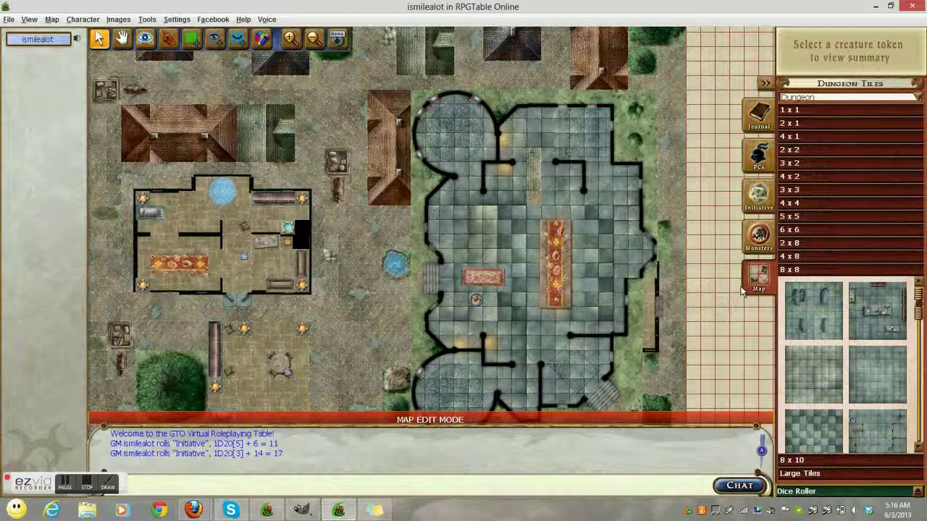
drag(571, 368, 577, 294)
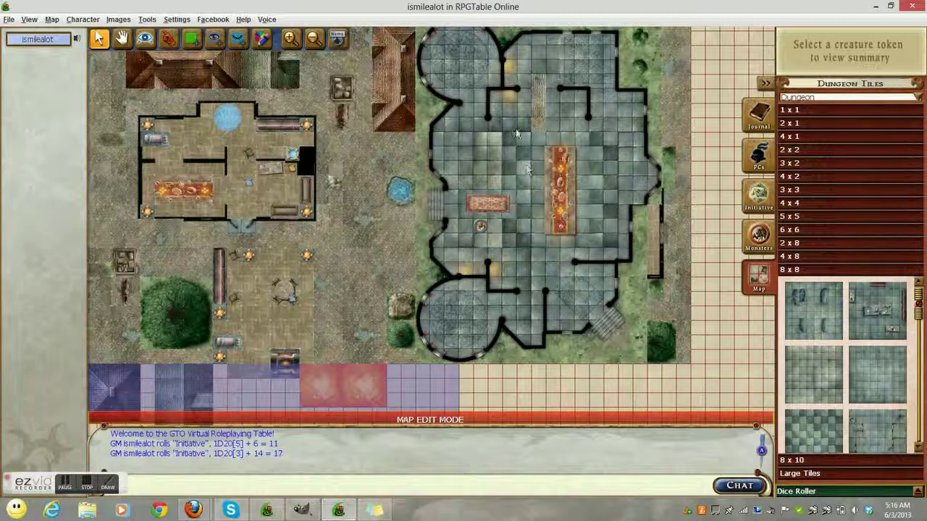
drag(516, 134, 536, 172)
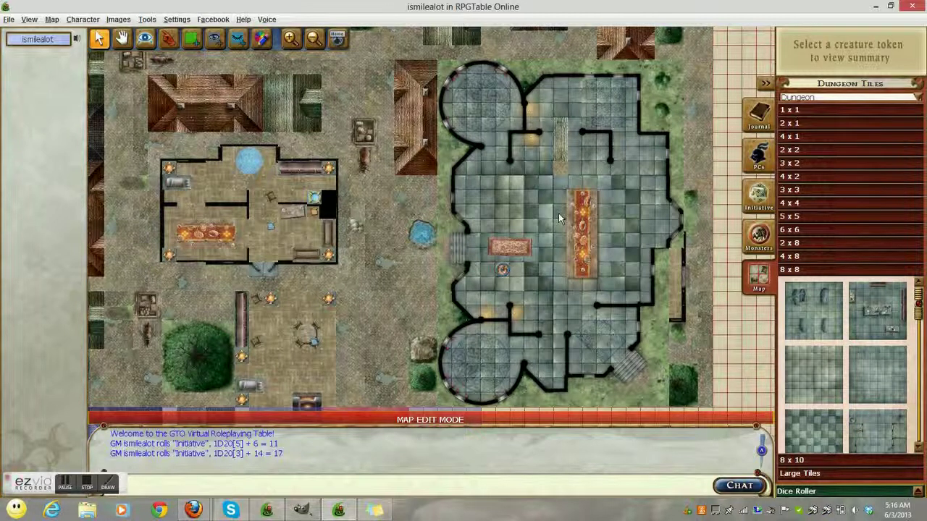
- Minimize RPGTable Online and Firefox and close GIMP to reveal the desktop
click(889, 7)
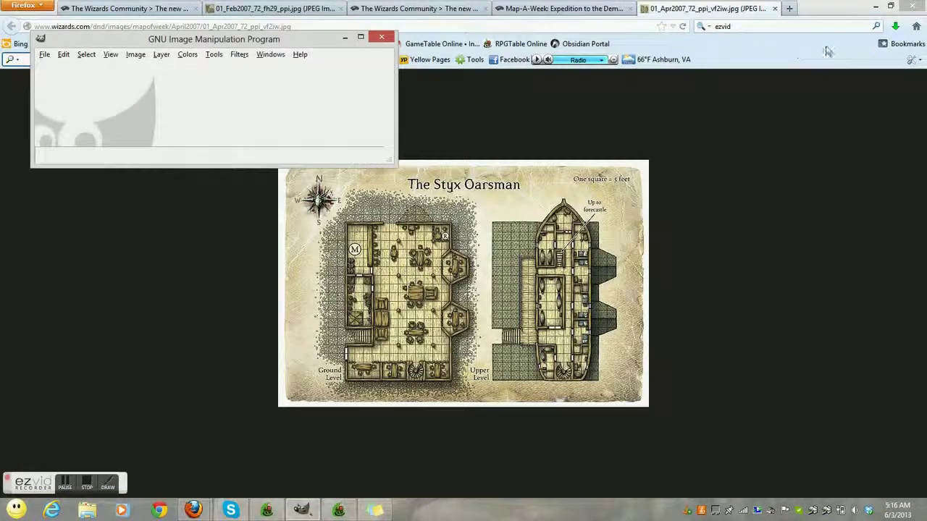
click(382, 36)
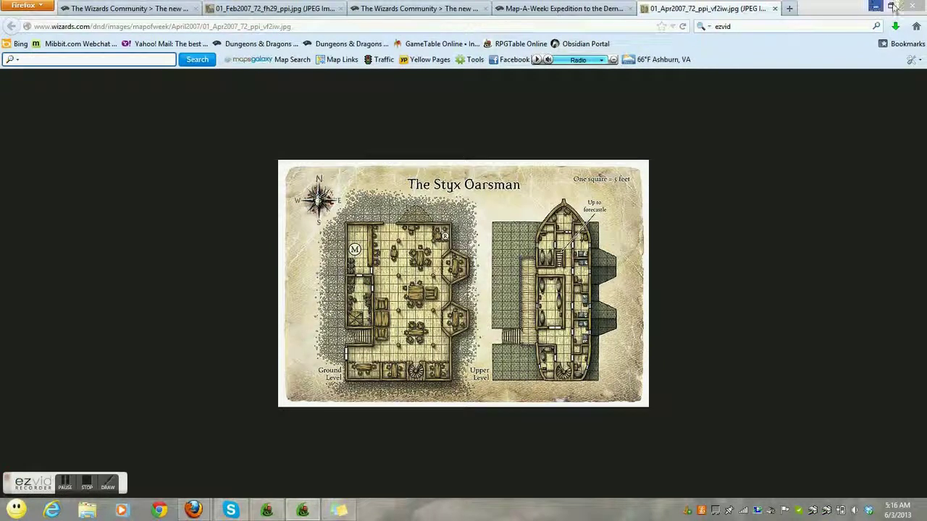
click(875, 6)
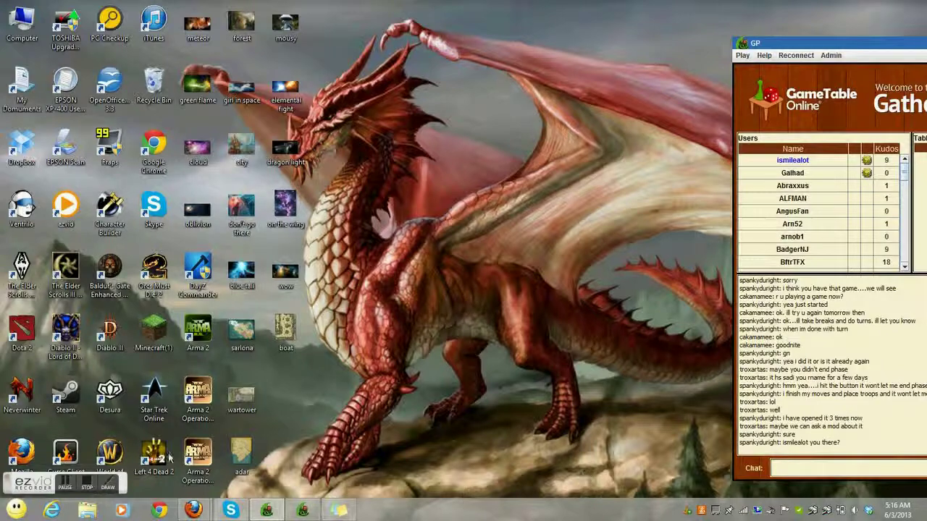
- Open the RPGTable Online content repository and look through the saved maps
click(69, 487)
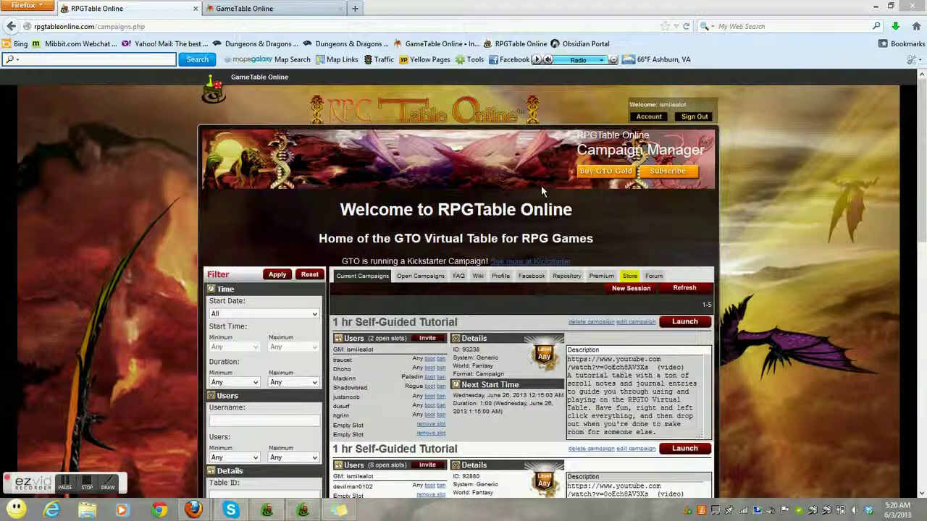
click(567, 277)
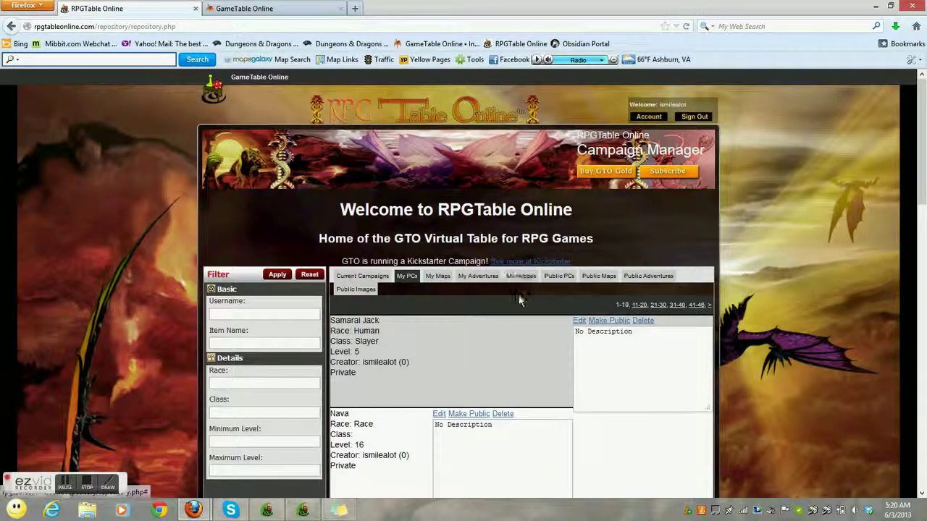
click(438, 275)
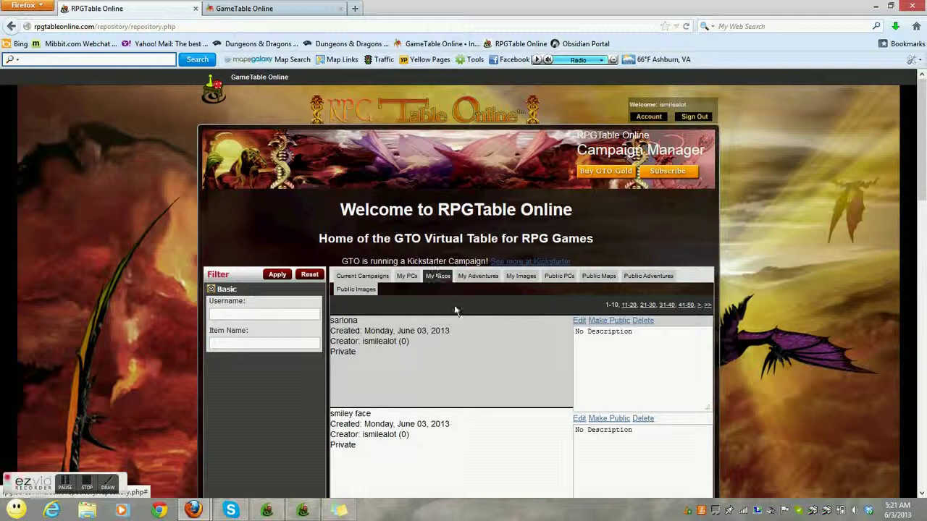
scroll(454, 325, down, 5)
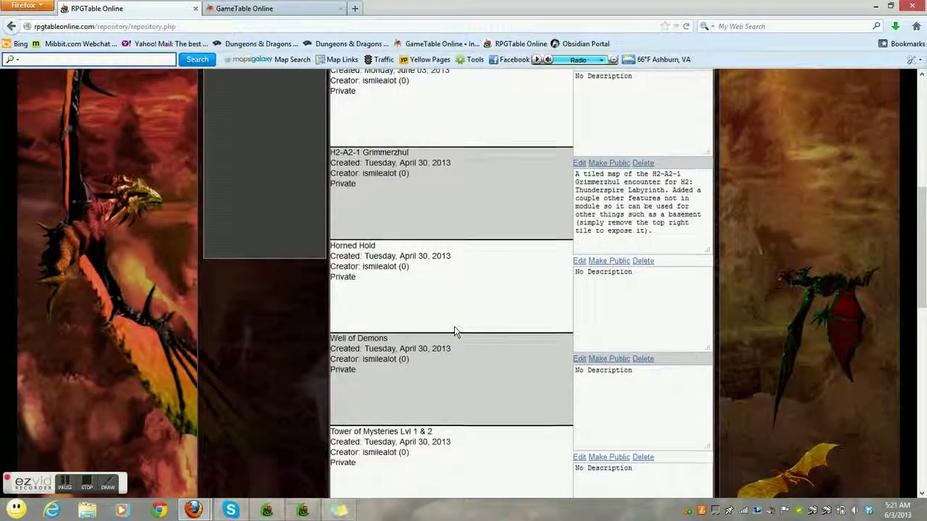
scroll(453, 331, up, 6)
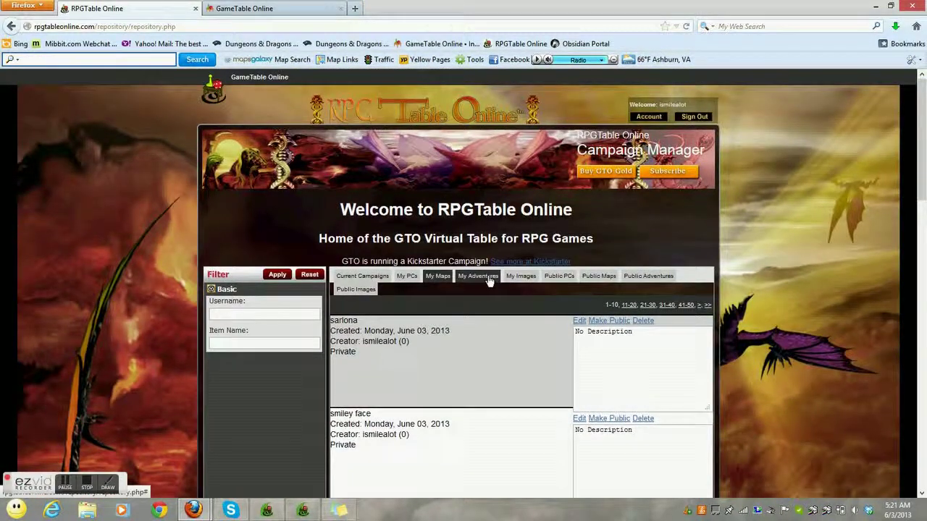
- Review the saved adventures, then list the uploaded images
click(489, 279)
scroll(491, 397, down, 5)
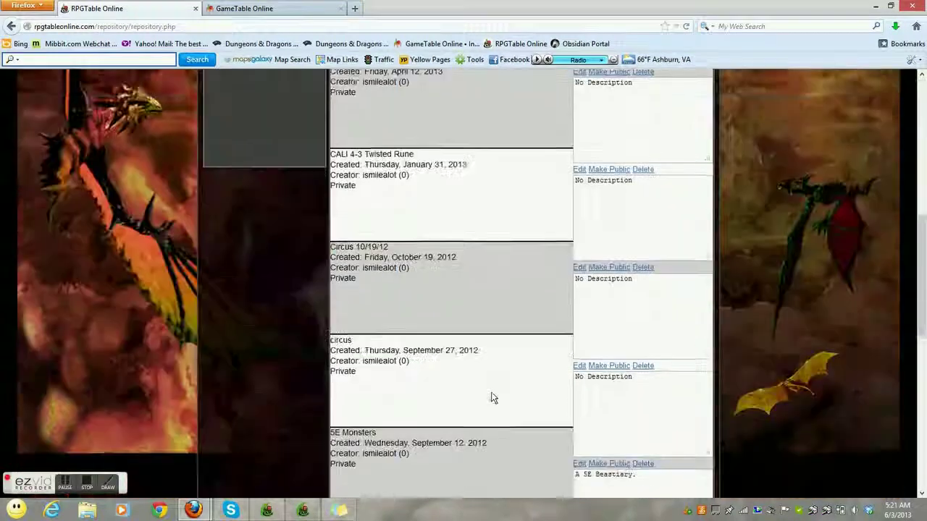
scroll(491, 397, down, 1)
scroll(491, 395, up, 6)
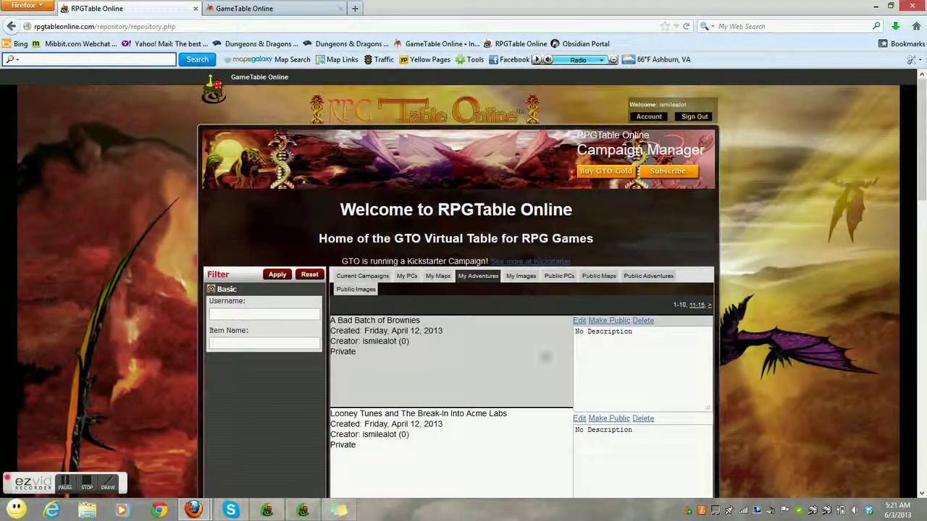
click(521, 277)
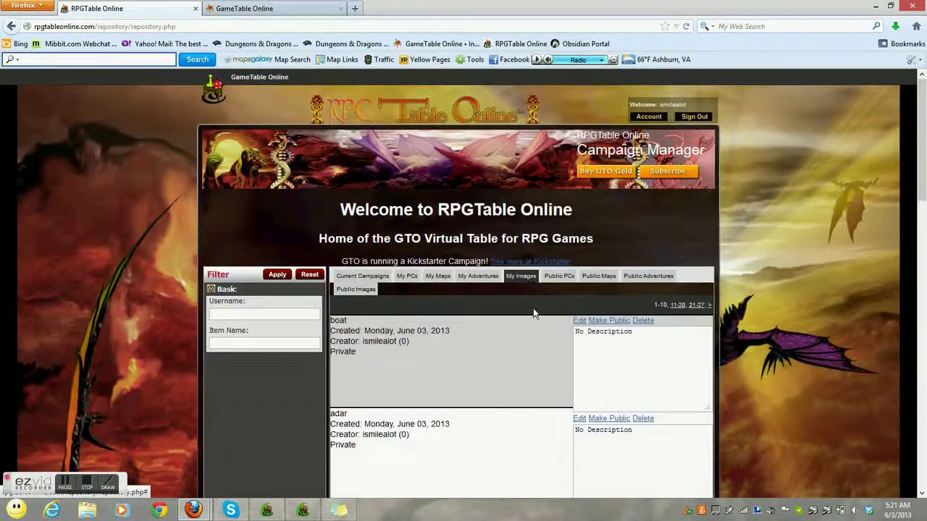
- Scroll through the publicly shared characters
click(559, 276)
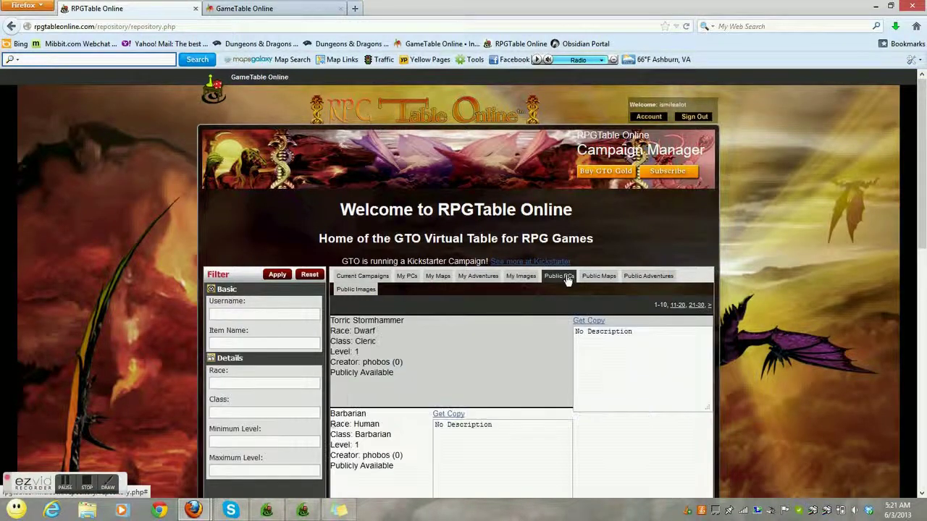
scroll(516, 335, down, 4)
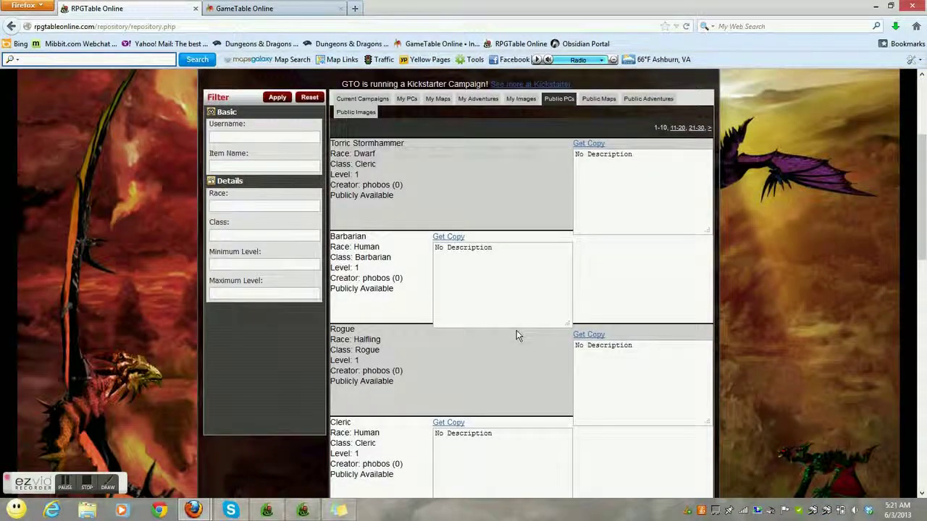
scroll(516, 335, up, 4)
scroll(516, 330, down, 4)
scroll(516, 330, up, 2)
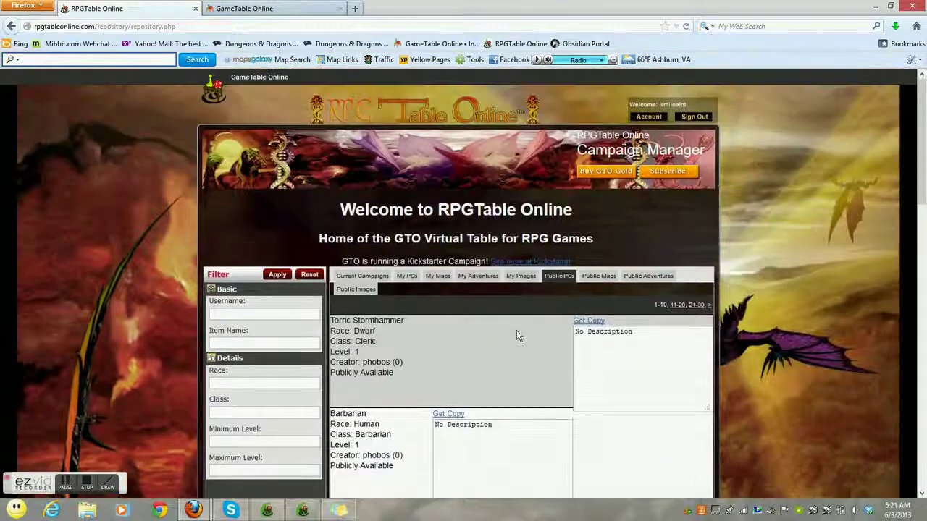
scroll(516, 330, down, 4)
scroll(517, 331, down, 4)
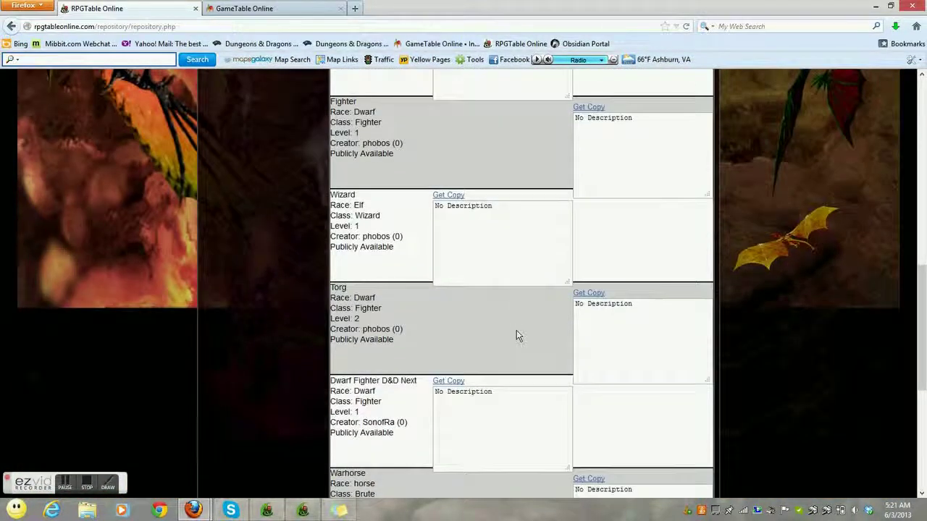
scroll(517, 333, up, 4)
scroll(516, 333, up, 5)
- Browse the publicly shared maps
click(600, 280)
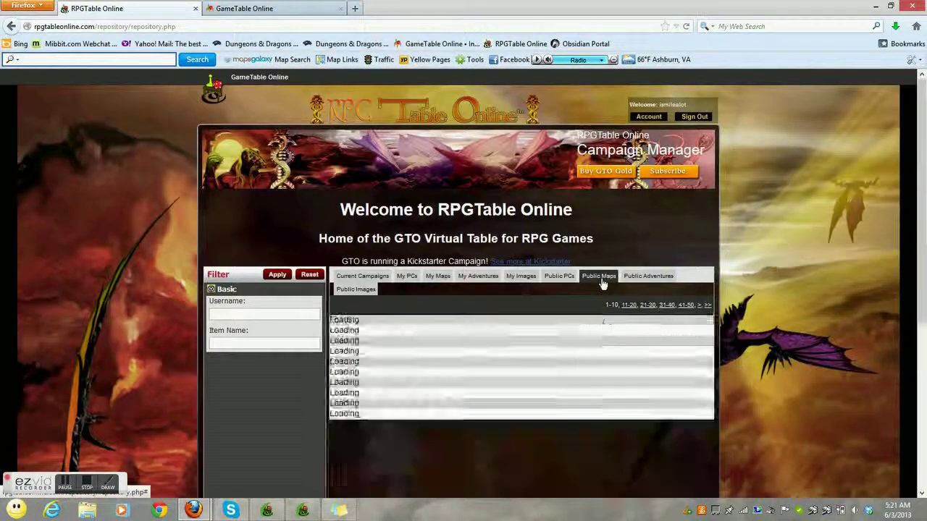
scroll(545, 325, down, 2)
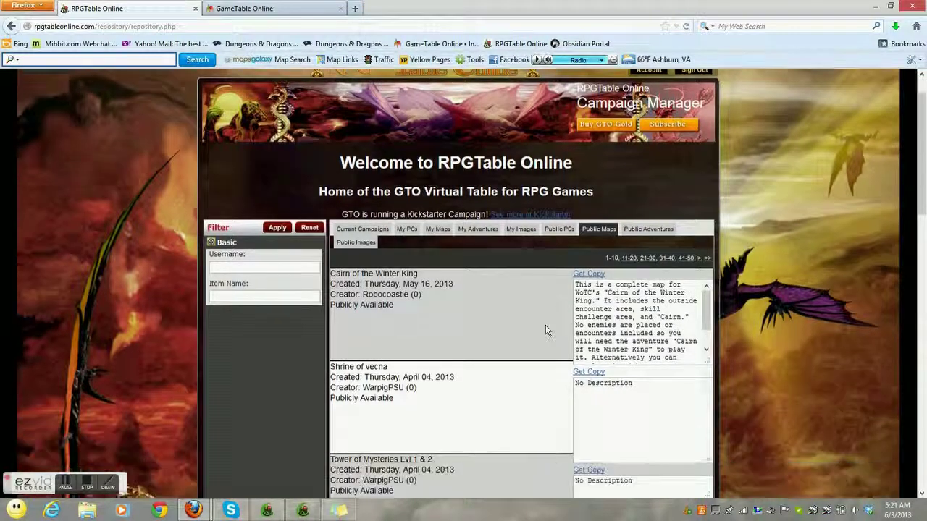
scroll(545, 330, down, 6)
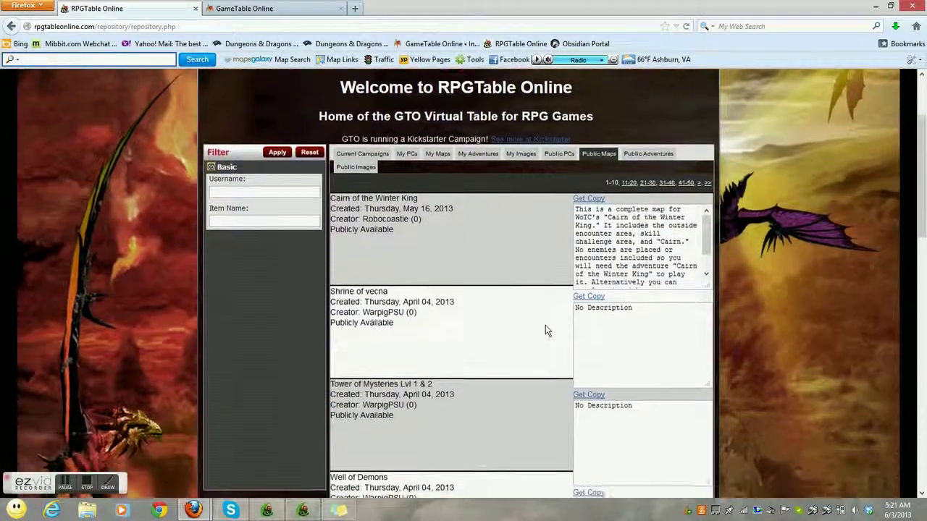
scroll(545, 327, up, 10)
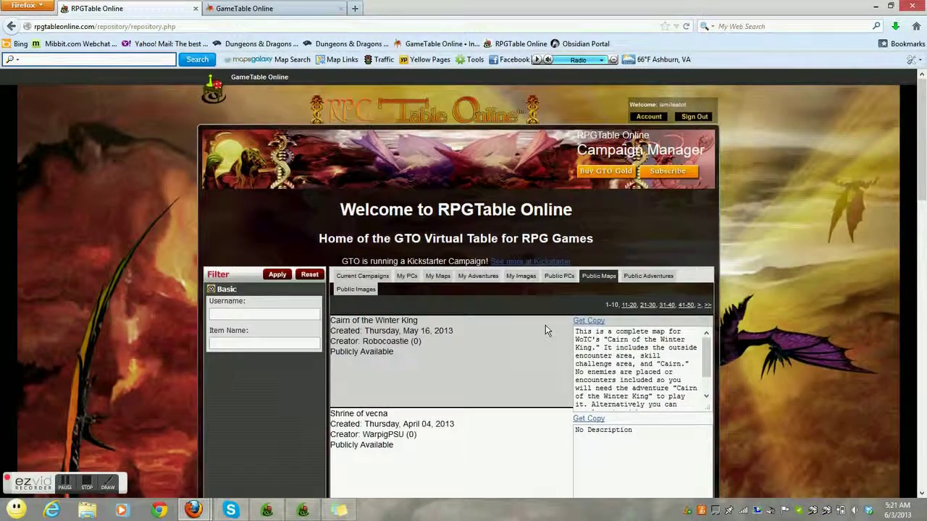
- Browse the public adventures and take a private copy of MYRE4-1 The Lair of Shadow
click(647, 278)
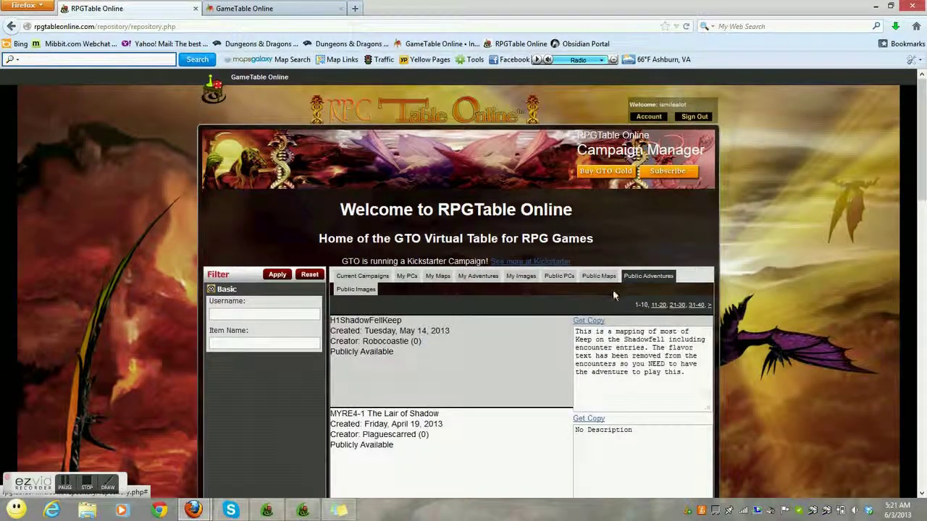
scroll(551, 350, down, 2)
scroll(548, 350, down, 2)
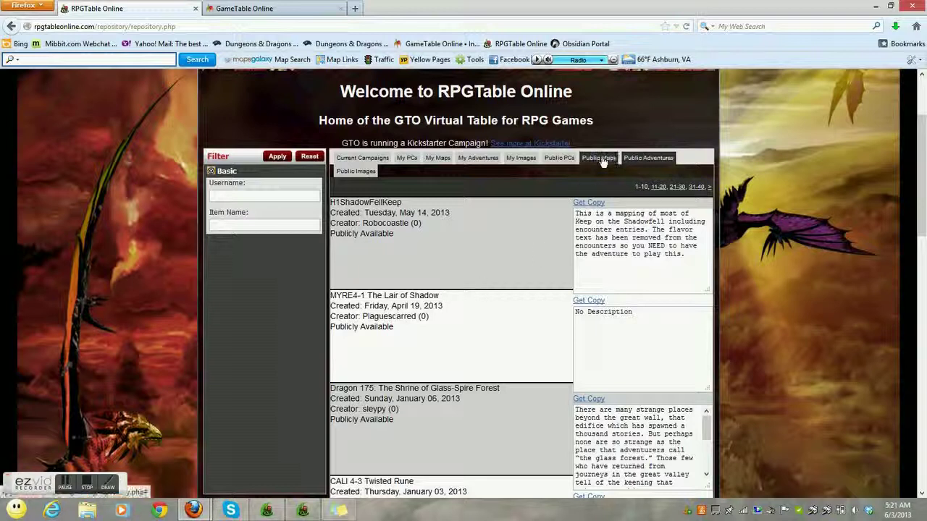
scroll(524, 252, down, 4)
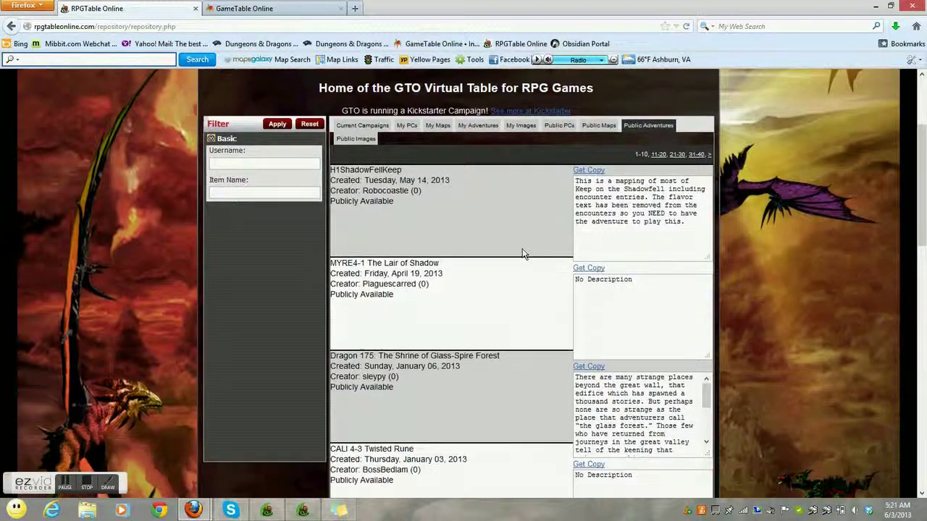
scroll(523, 254, down, 2)
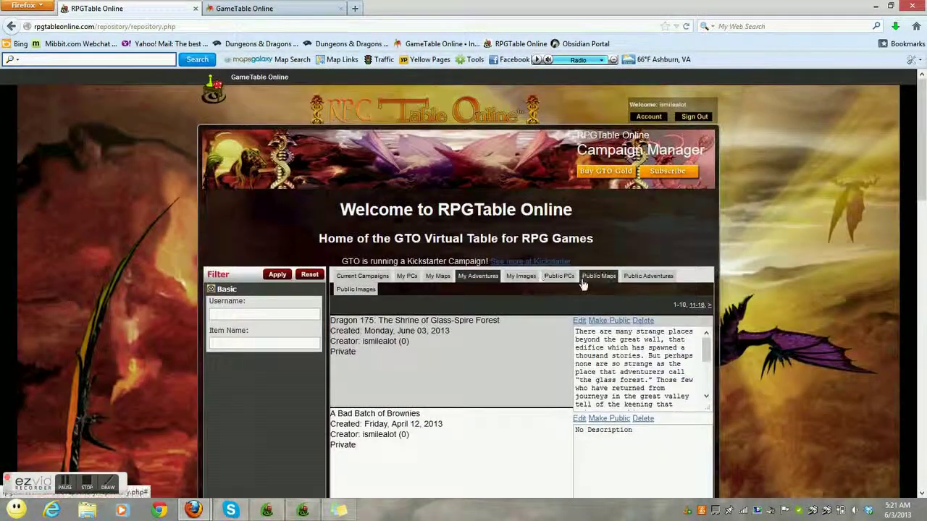
click(638, 278)
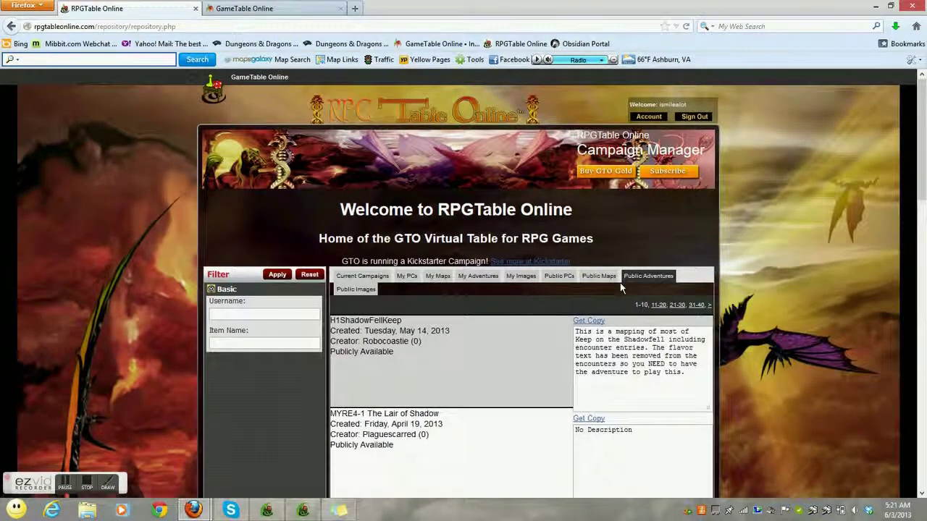
scroll(620, 288, down, 2)
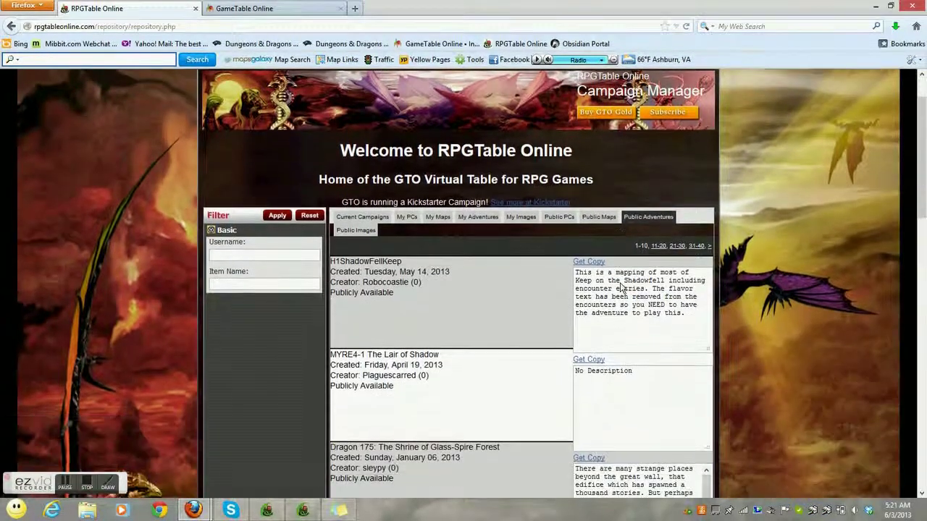
click(586, 359)
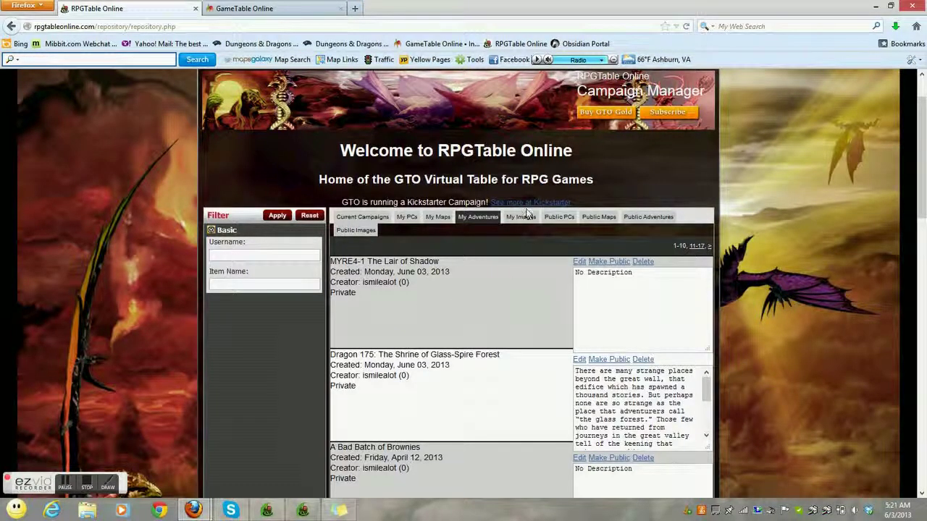
- List your own saved maps under My Maps
click(437, 219)
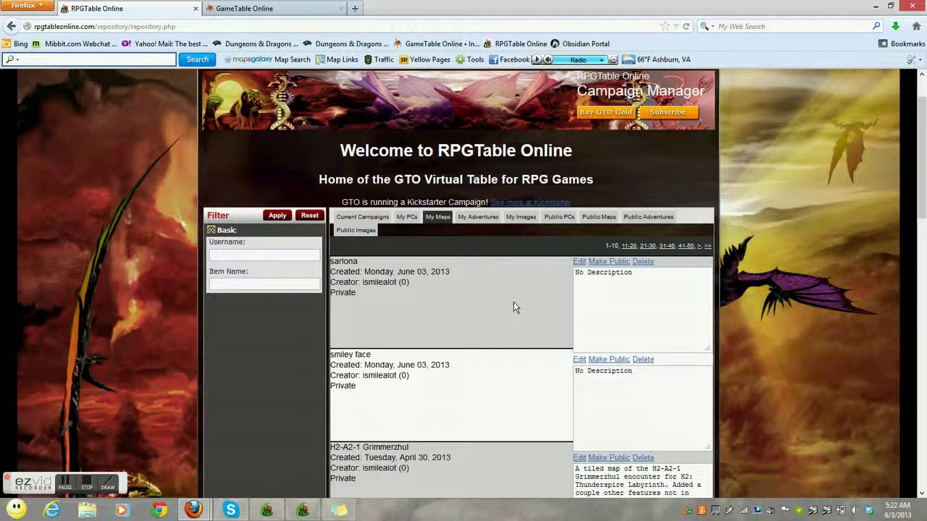
scroll(513, 302, down, 2)
scroll(514, 304, down, 5)
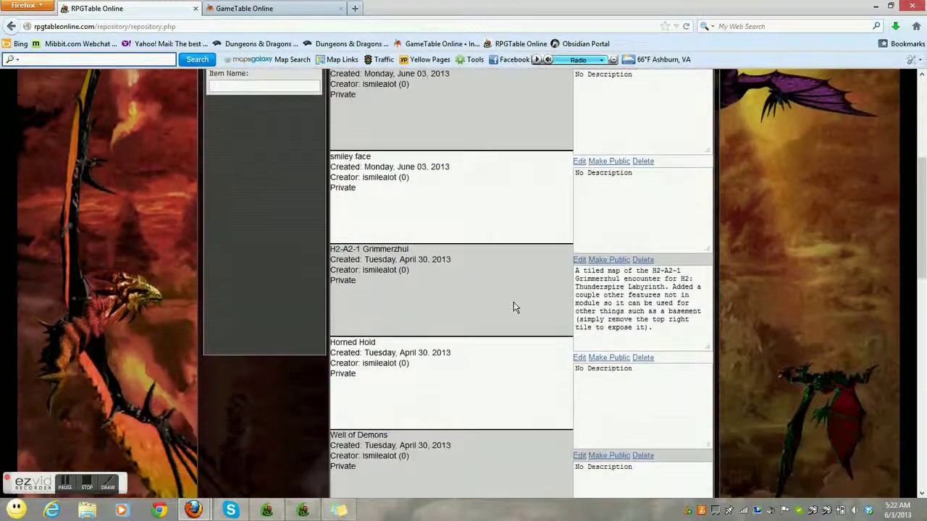
- Make the sarlona map Publicly Available and confirm adding it to the public listing
scroll(514, 308, down, 2)
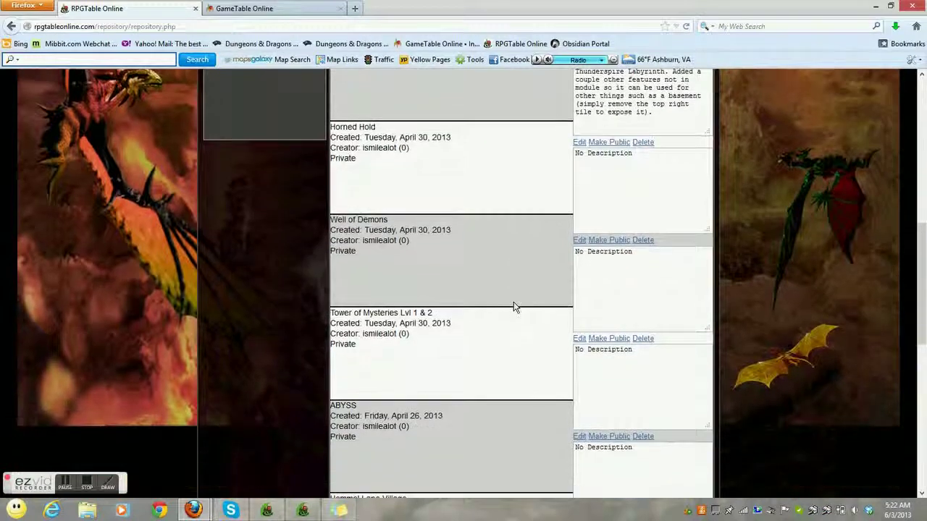
scroll(513, 307, down, 4)
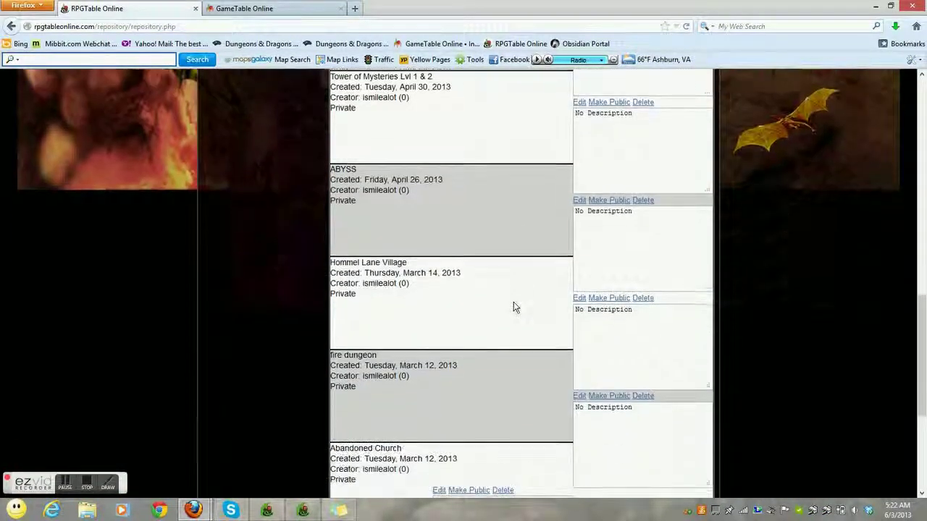
scroll(514, 307, down, 3)
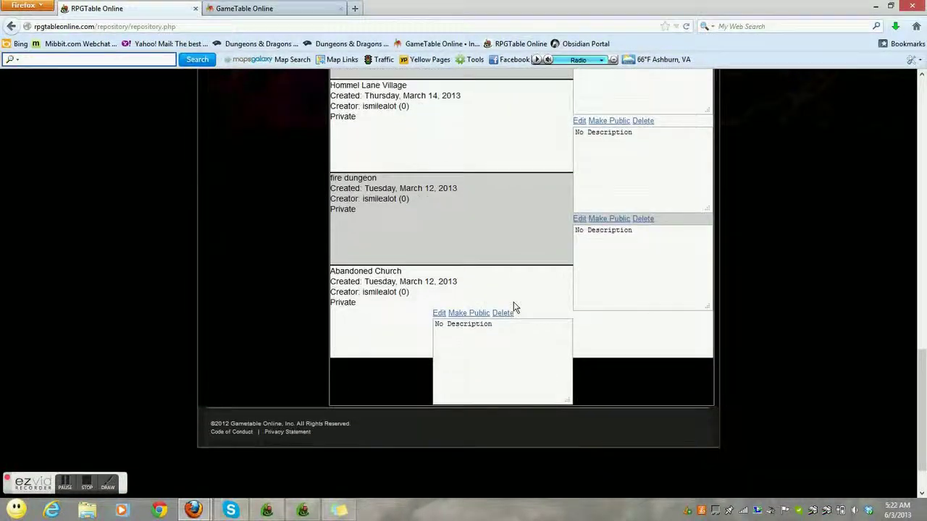
scroll(514, 307, up, 15)
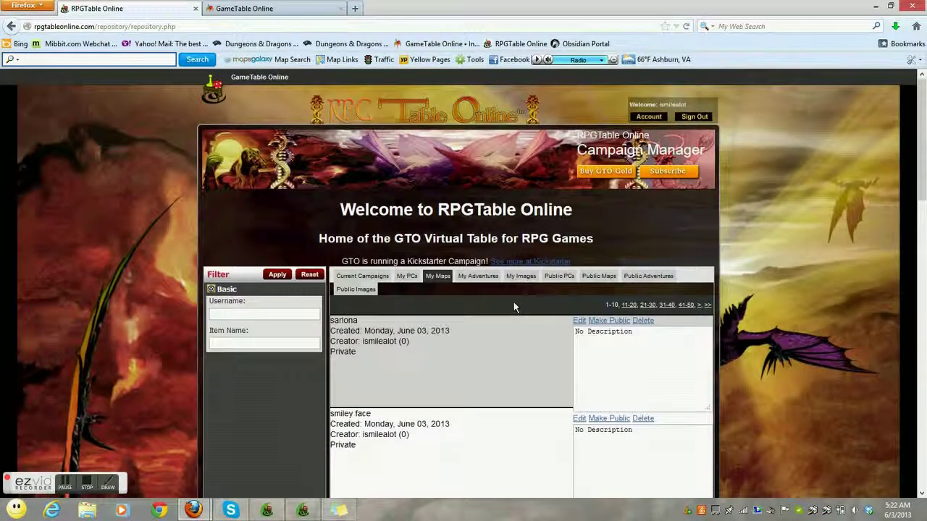
click(599, 322)
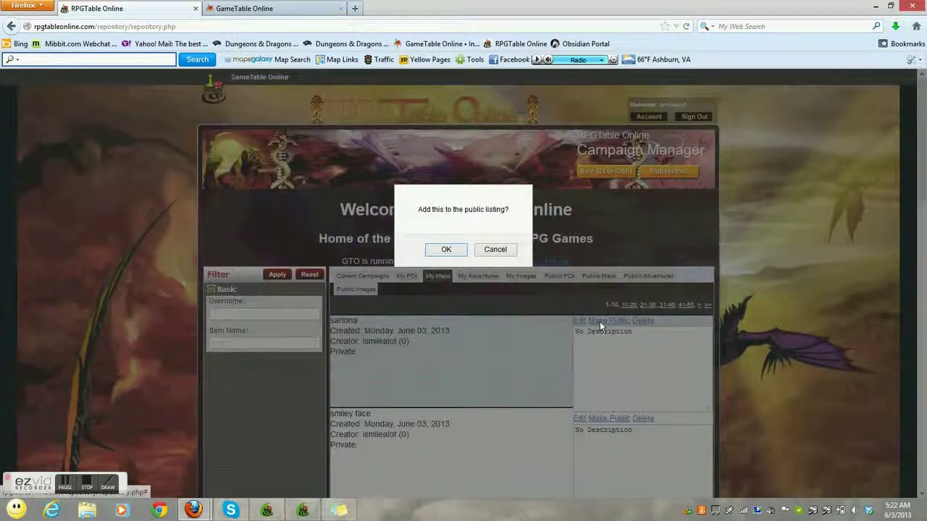
click(446, 250)
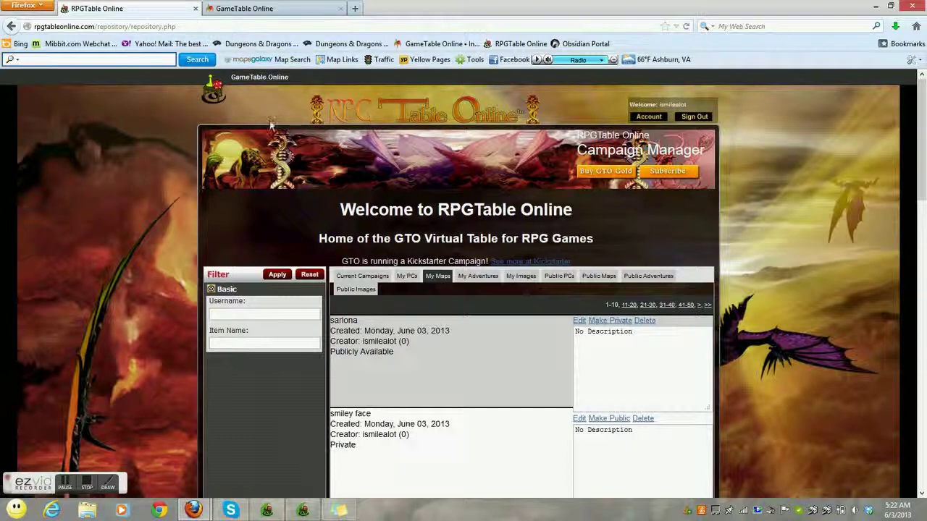
- Go to Current Campaigns and open the GTO Gold store
click(362, 276)
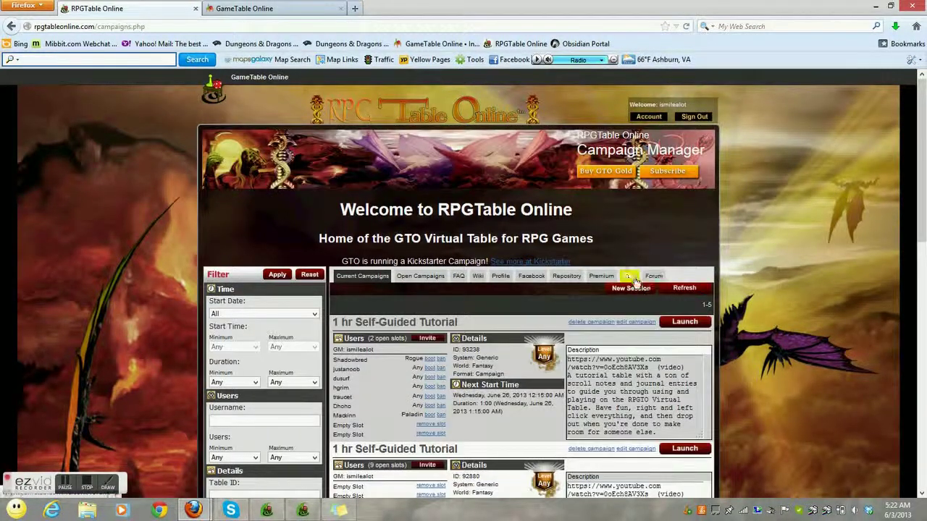
click(628, 278)
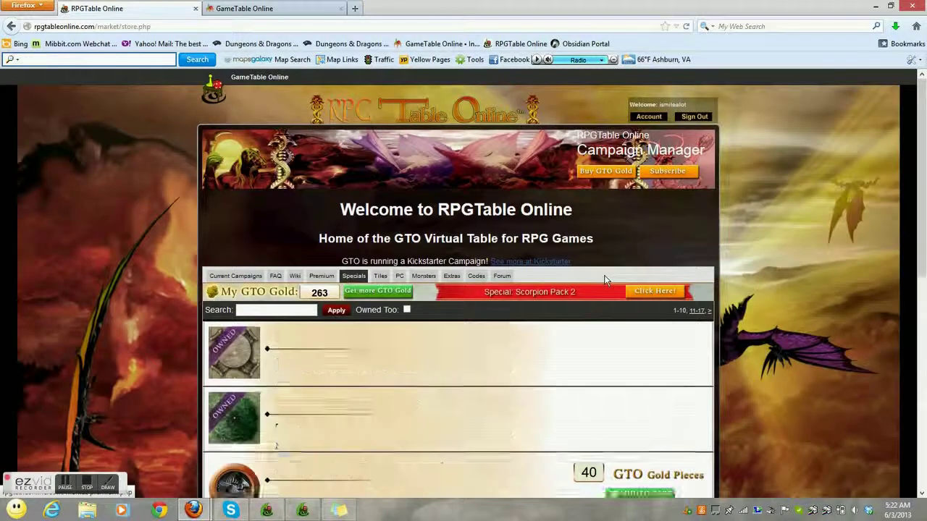
scroll(605, 281, down, 4)
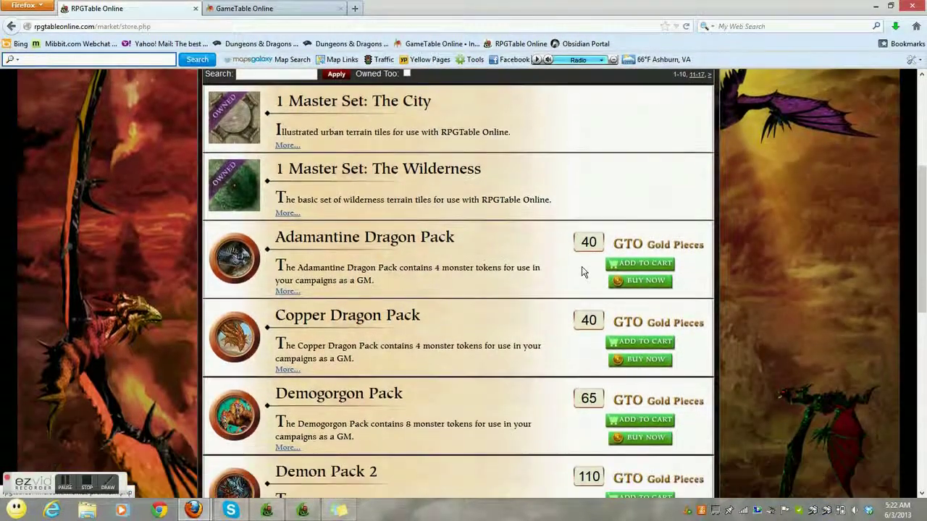
scroll(582, 271, up, 5)
- Show the store's Tiles catalogue with Owned Too ticked, including 1 Master Set: The City
click(378, 278)
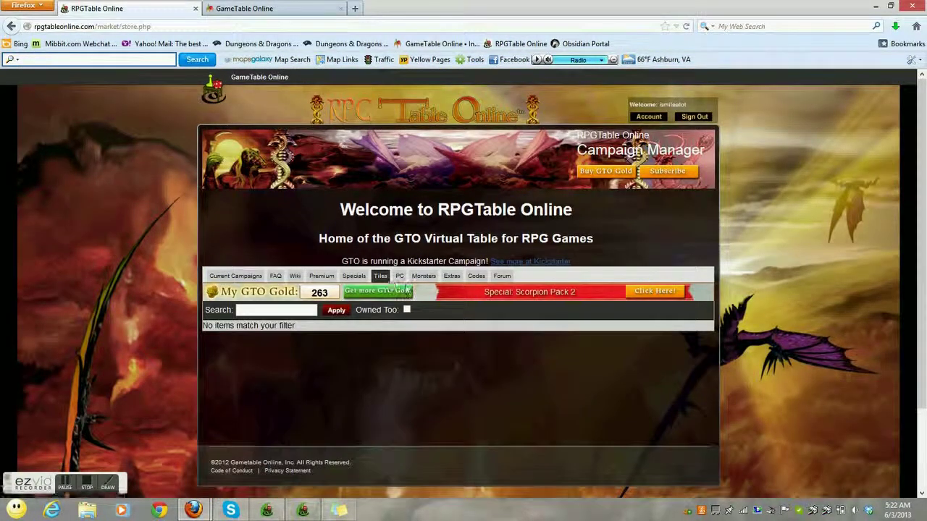
click(407, 310)
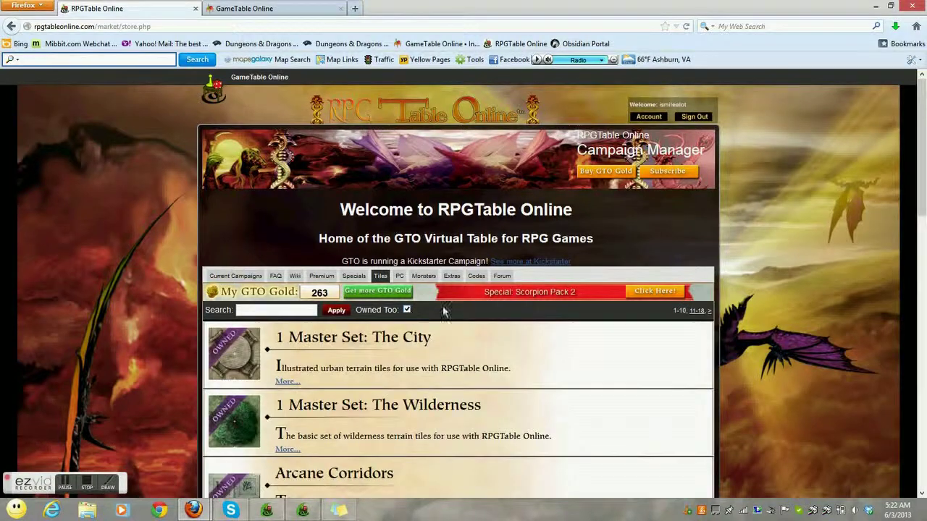
scroll(463, 313, down, 5)
scroll(463, 313, down, 6)
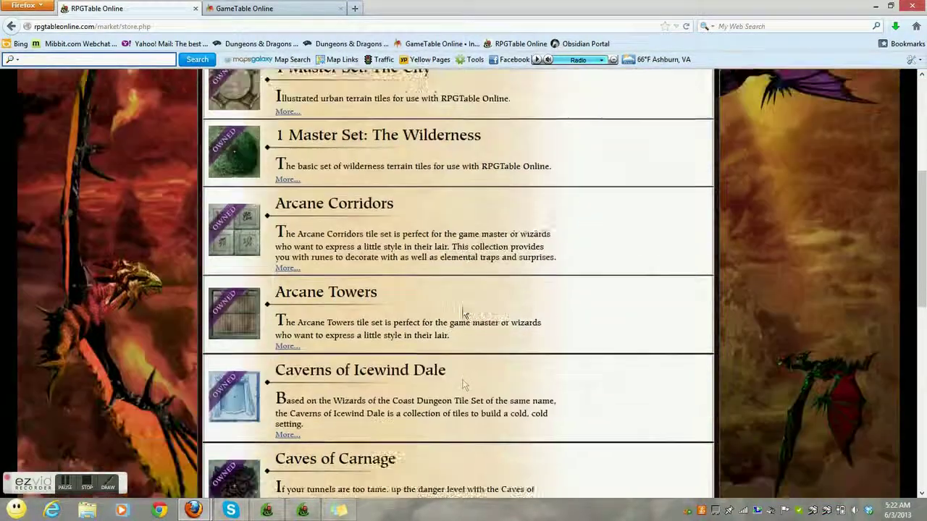
scroll(463, 313, down, 2)
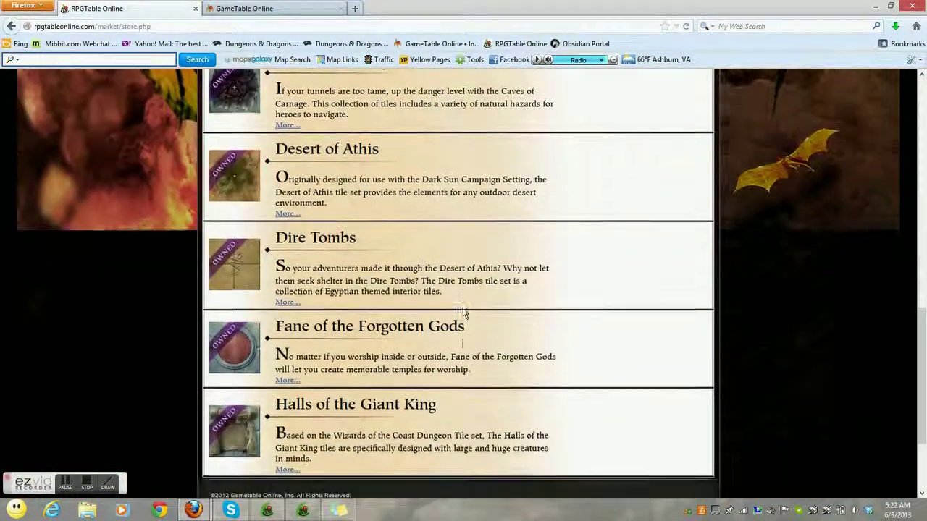
scroll(463, 313, up, 3)
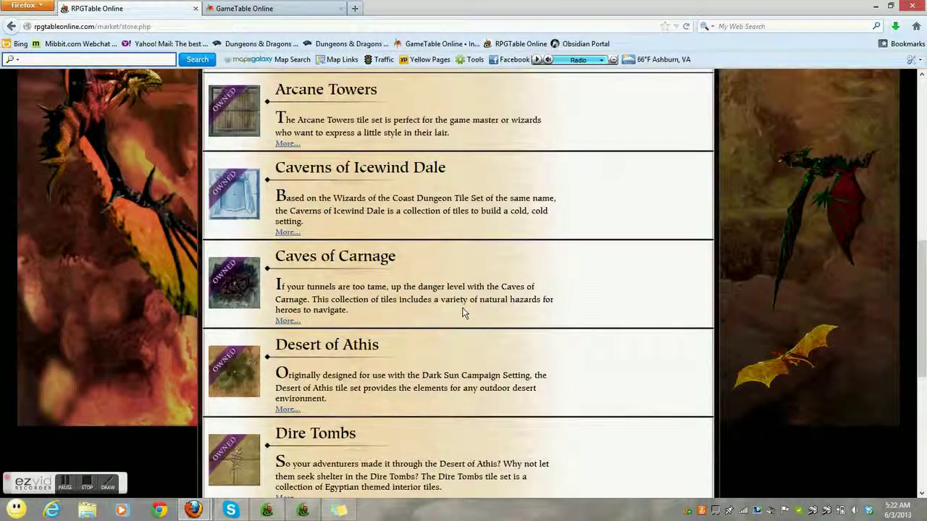
scroll(464, 313, up, 6)
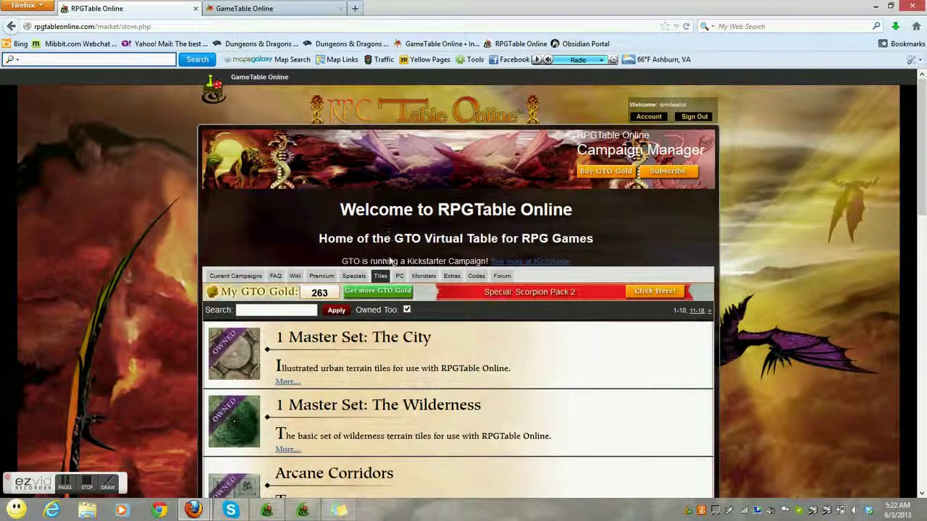
- Browse the store's Specials listing
click(356, 276)
scroll(376, 308, down, 5)
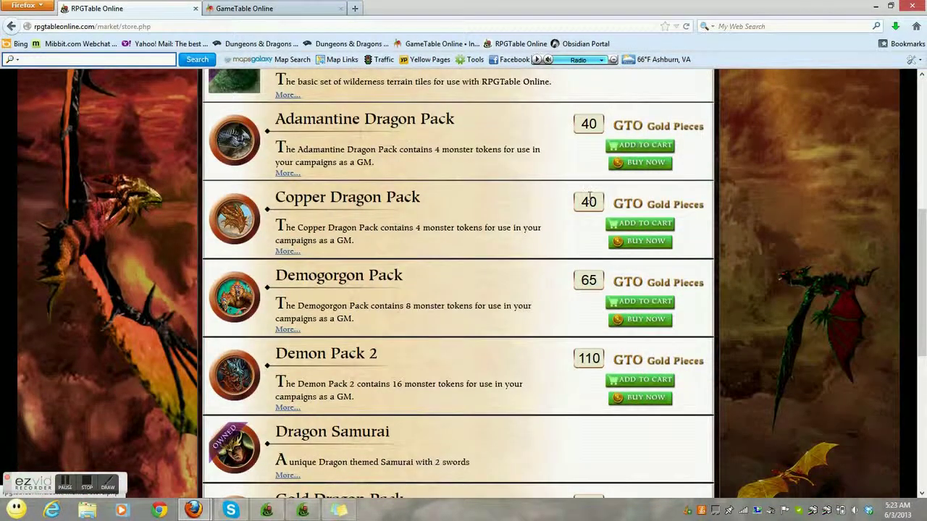
scroll(585, 213, down, 2)
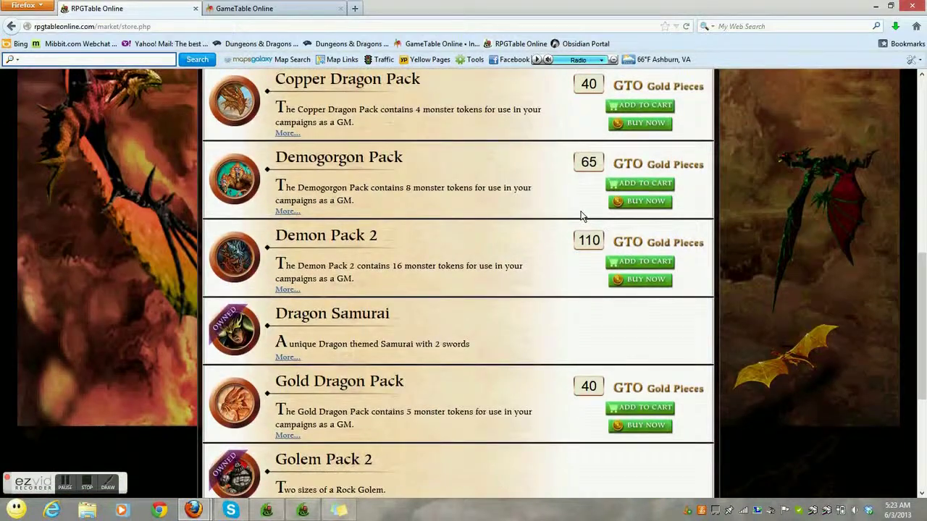
scroll(581, 216, down, 2)
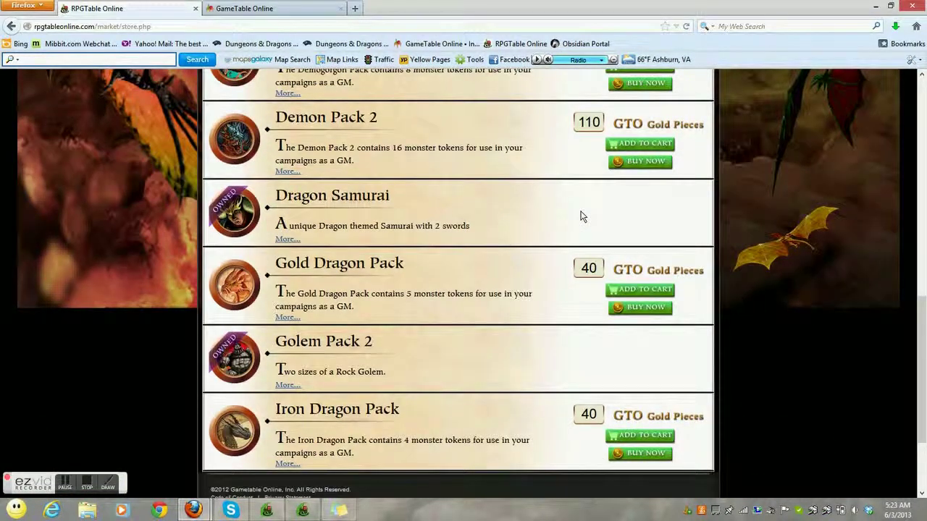
scroll(581, 216, down, 1)
scroll(581, 216, up, 8)
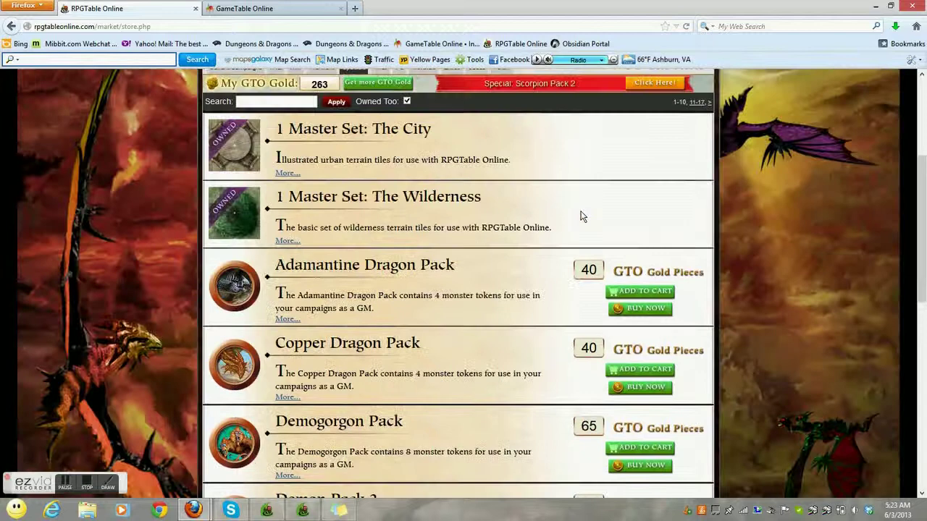
scroll(581, 215, up, 1)
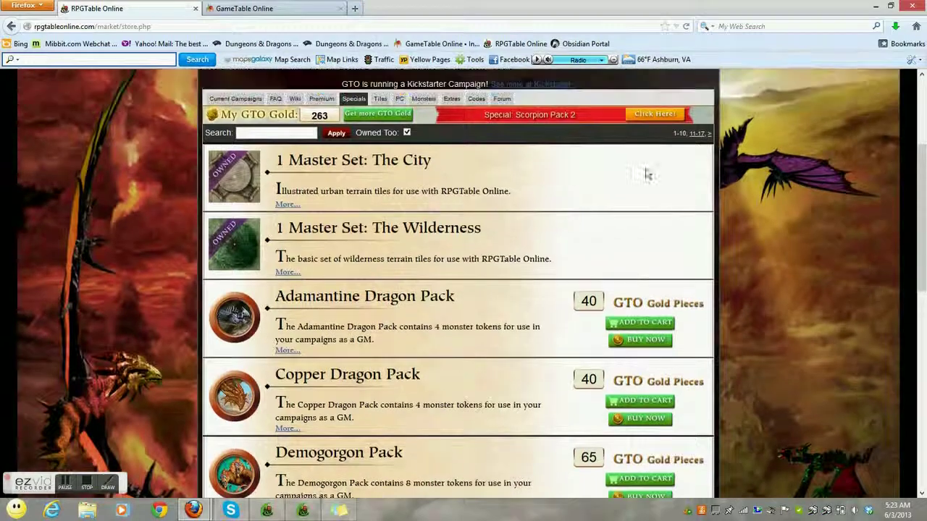
- Add the 40-GTO-Gold Silver Dragon Pack from specials 11-17 to the cart
click(693, 135)
scroll(429, 247, down, 3)
scroll(429, 246, down, 3)
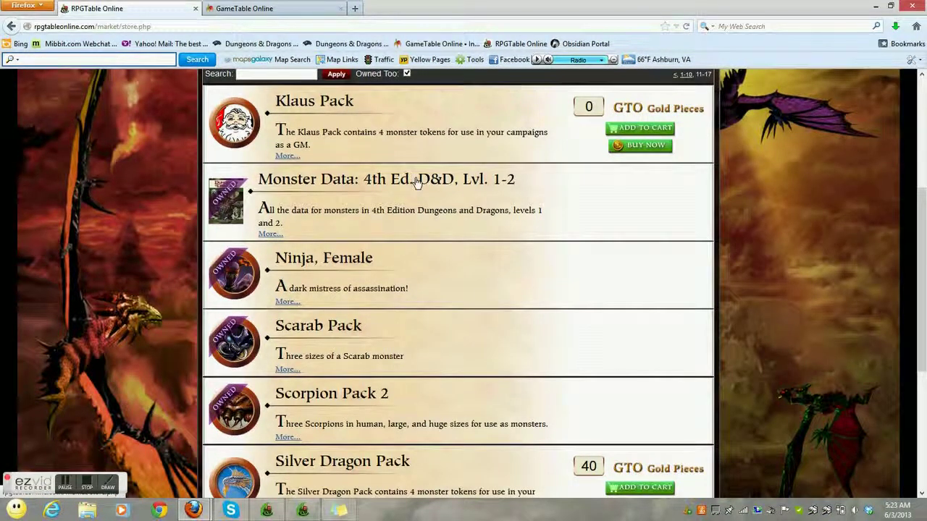
scroll(355, 208, down, 3)
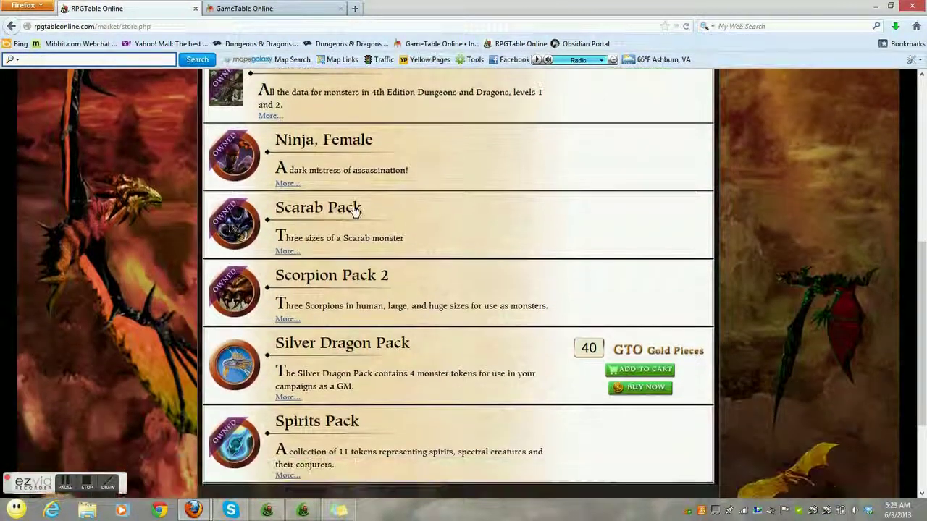
scroll(351, 217, down, 2)
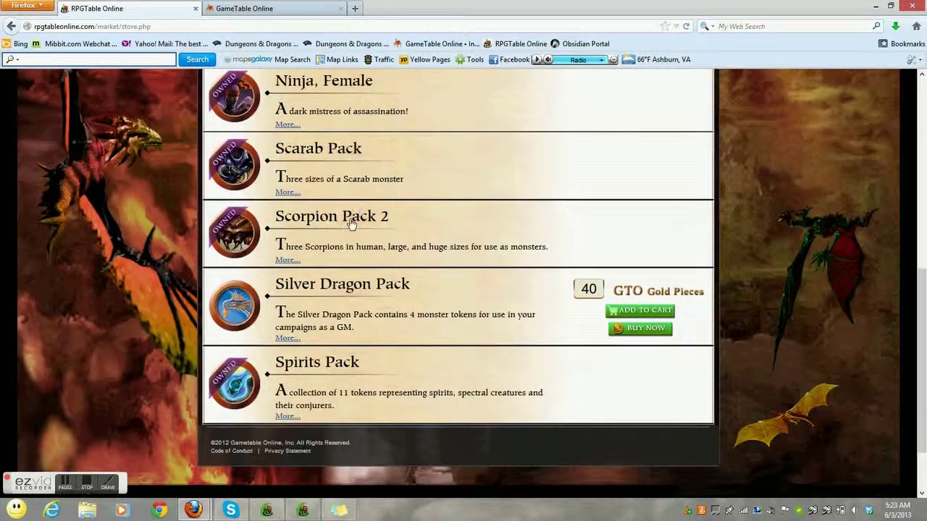
click(640, 312)
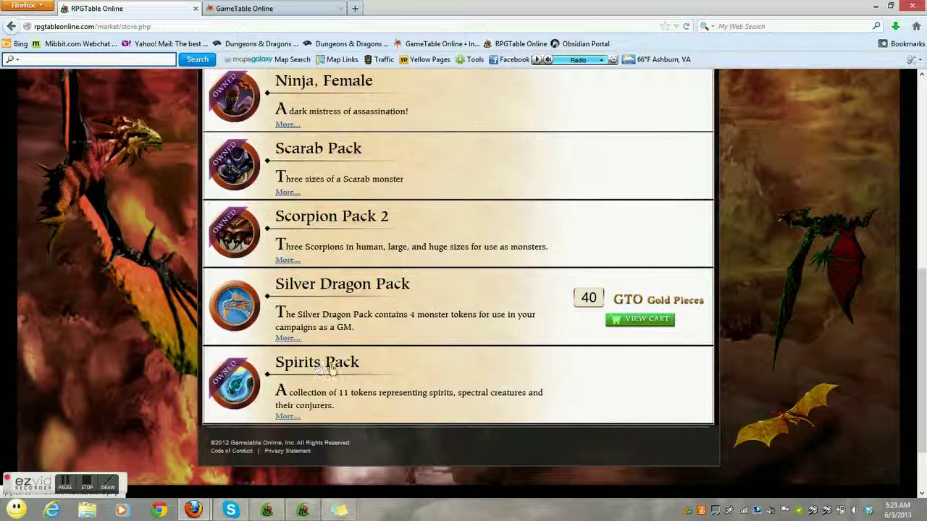
scroll(427, 355, up, 10)
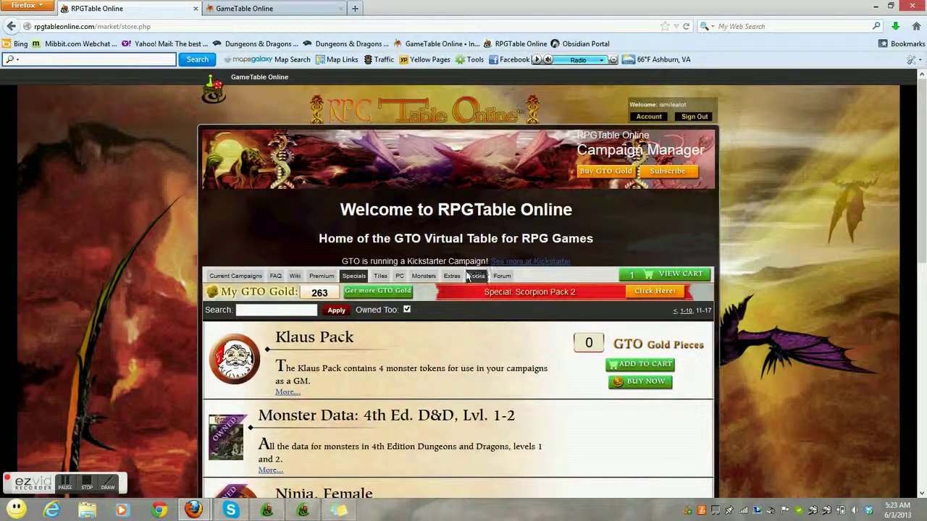
- Add the 5-Gold Cockatrice from monster packs 11-20 to the cart
click(423, 276)
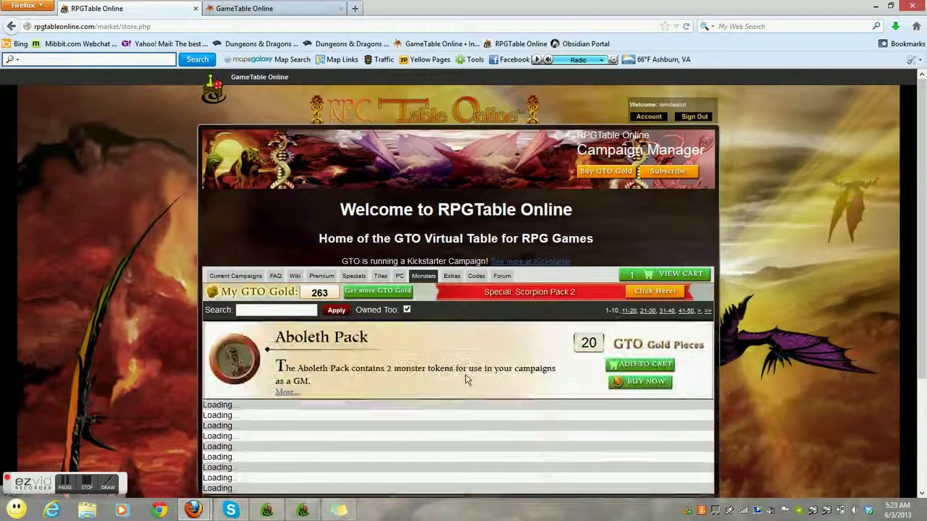
scroll(466, 379, down, 8)
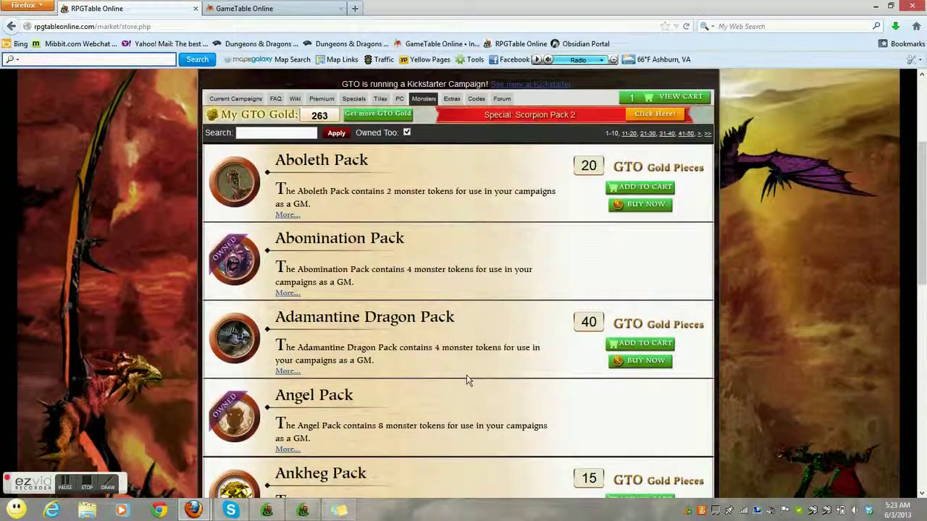
scroll(466, 380, down, 6)
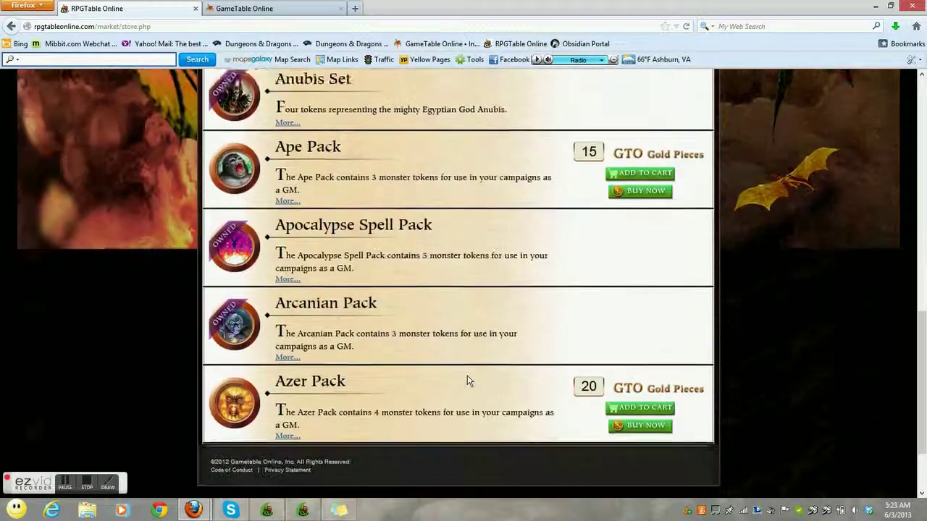
scroll(635, 369, up, 14)
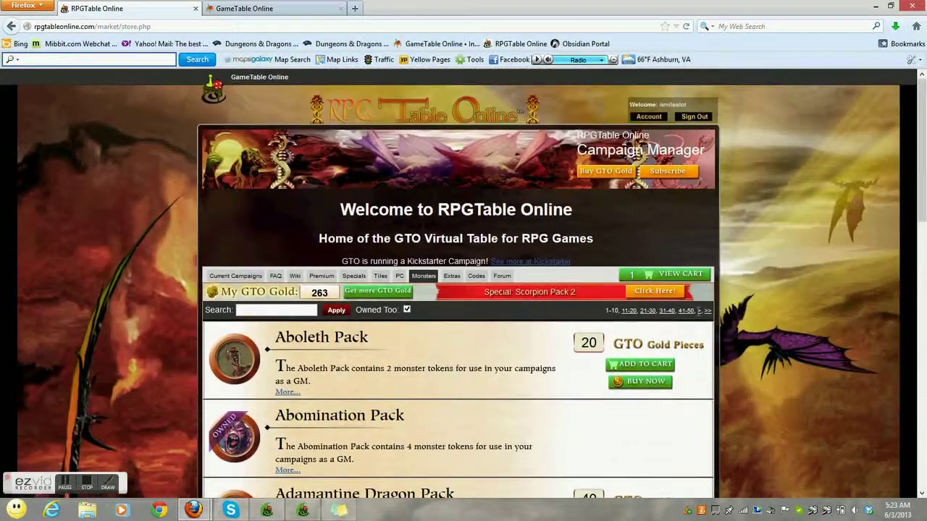
click(629, 311)
scroll(599, 383, down, 4)
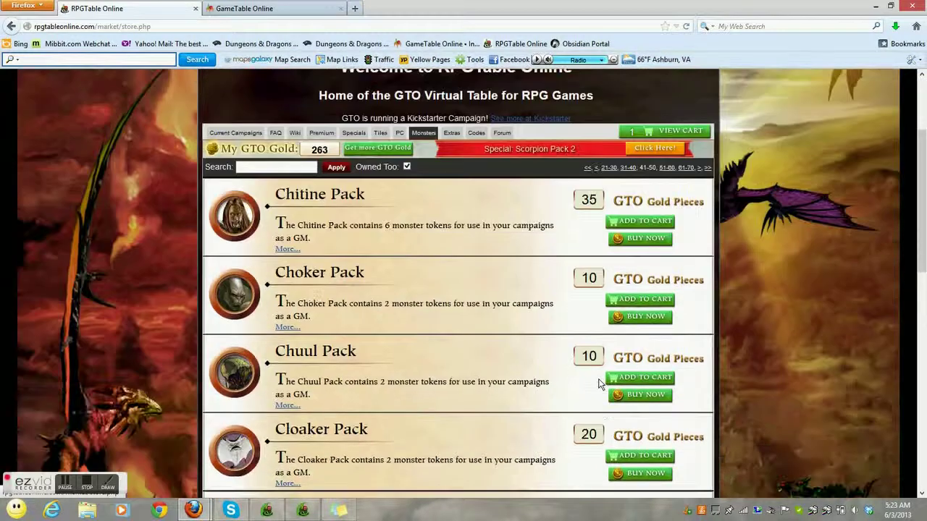
scroll(599, 384, down, 1)
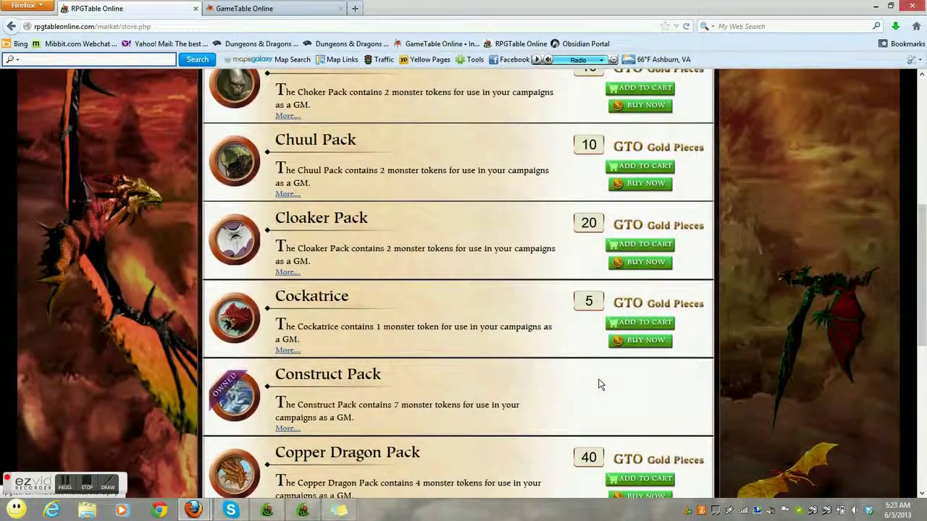
click(648, 324)
- Add the 15-Gold Deva Pack from the next monster page to the cart
scroll(599, 349, down, 2)
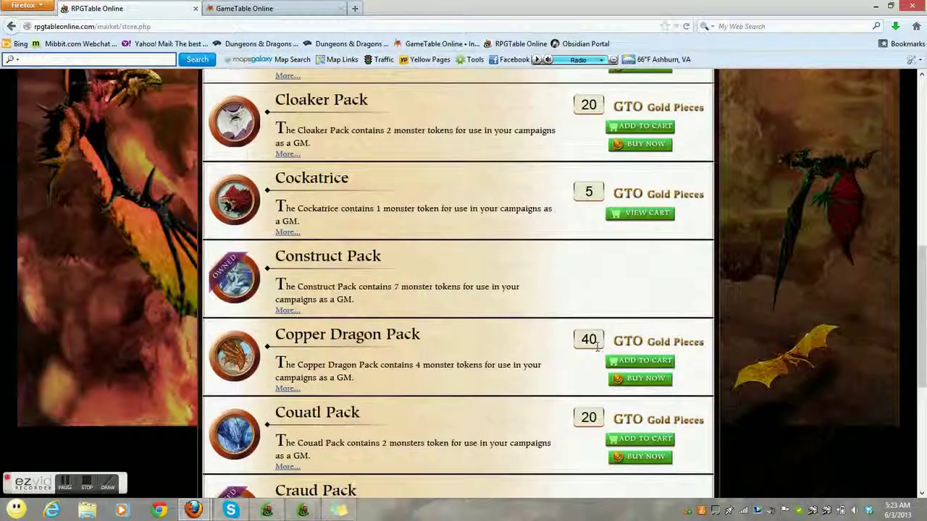
scroll(597, 347, down, 2)
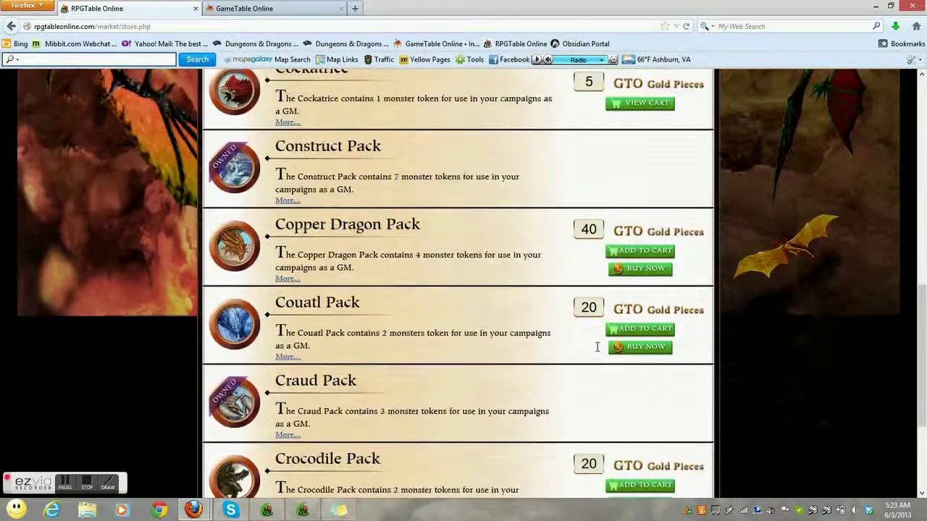
scroll(597, 349, down, 2)
scroll(597, 350, up, 10)
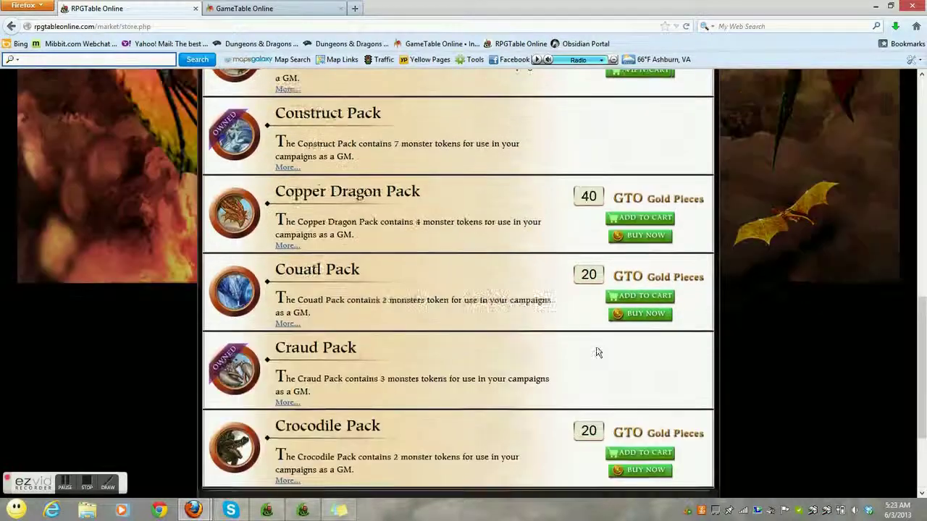
click(704, 263)
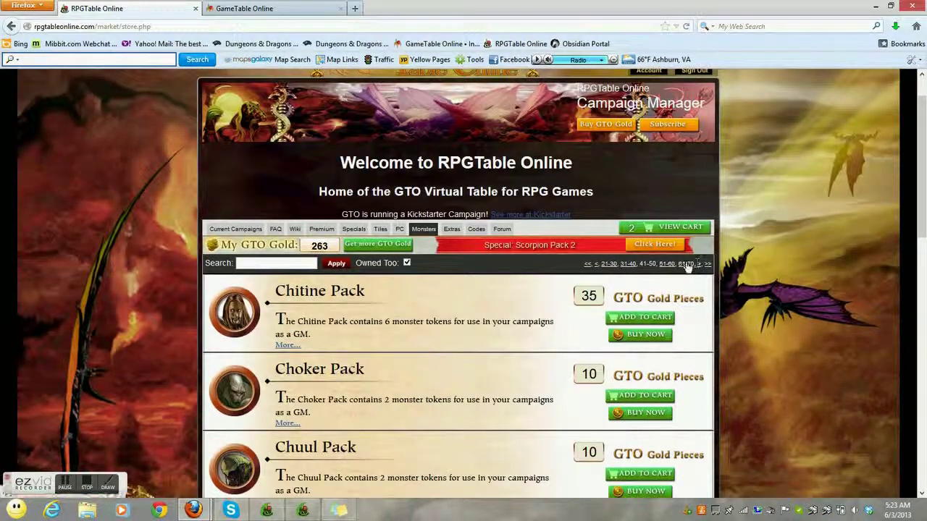
scroll(586, 369, down, 1)
scroll(586, 370, down, 1)
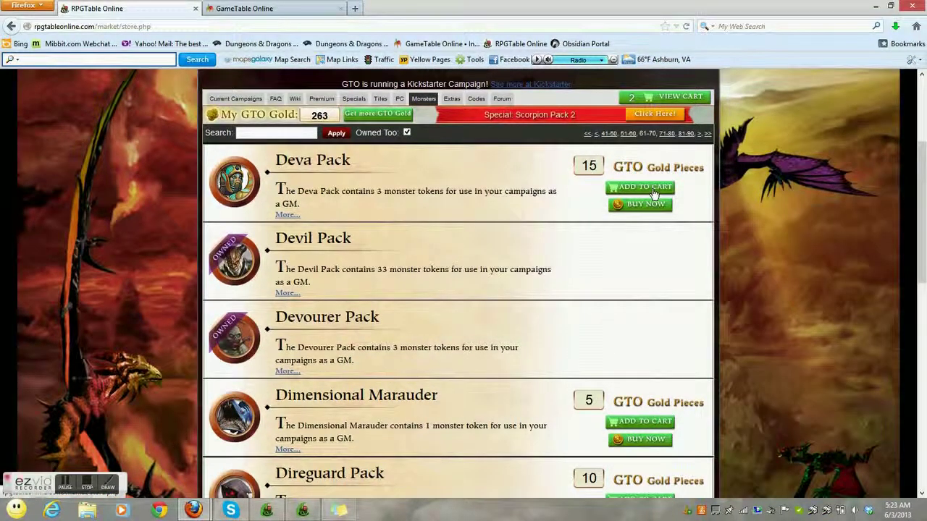
click(654, 194)
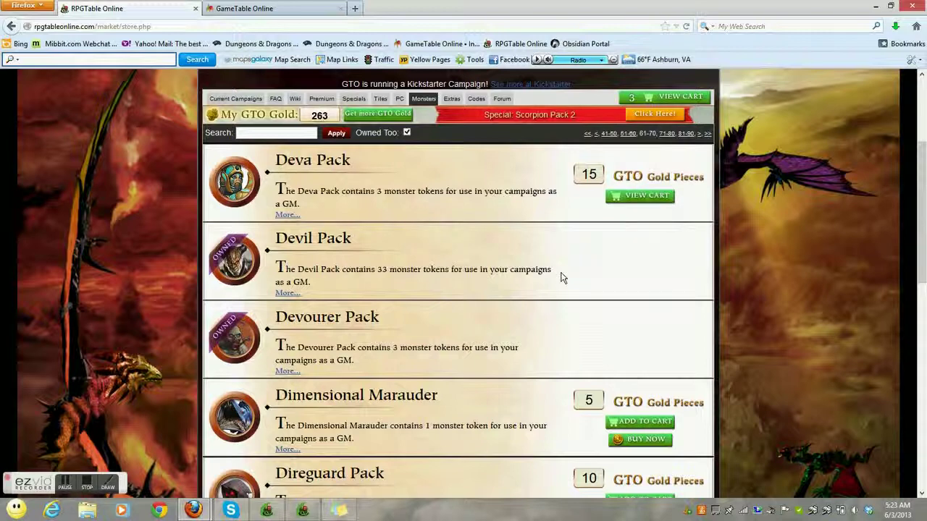
- Purchase all three cart items for 60 GTO Gold
click(648, 196)
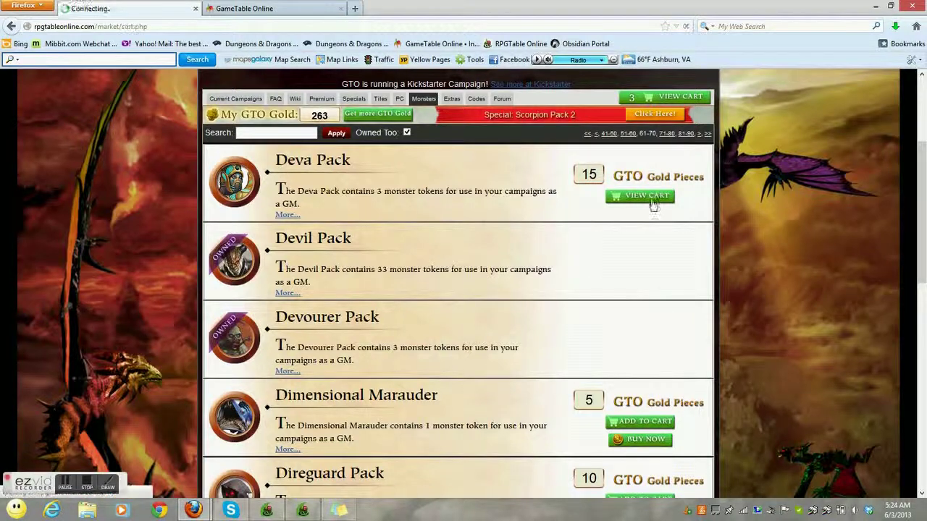
scroll(527, 274, down, 3)
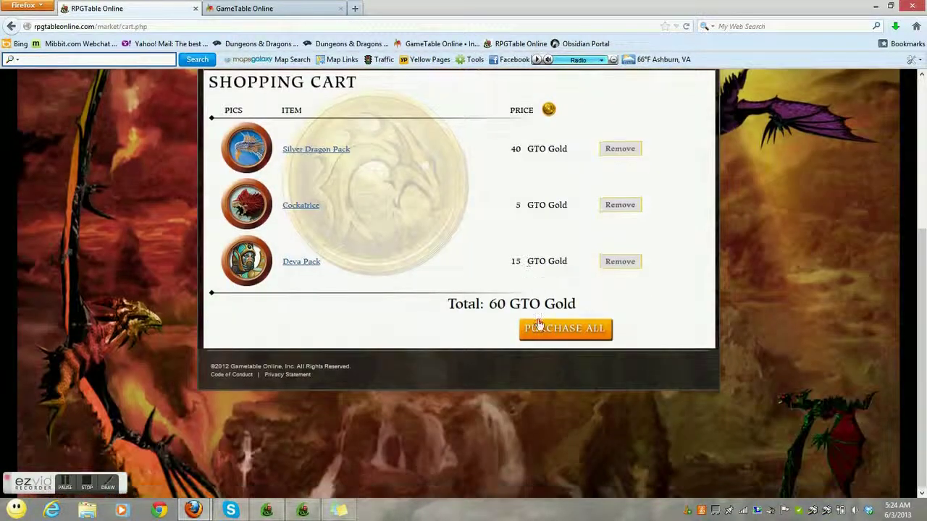
click(552, 330)
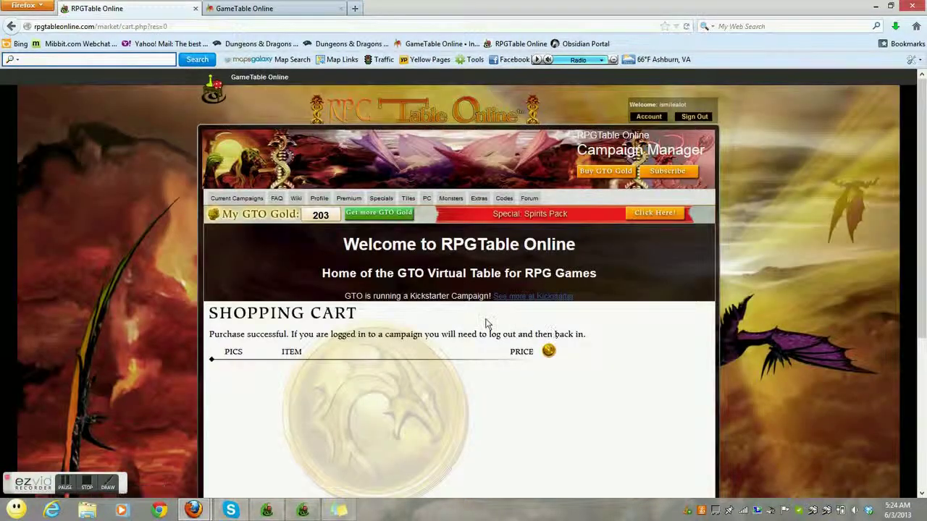
scroll(486, 321, down, 3)
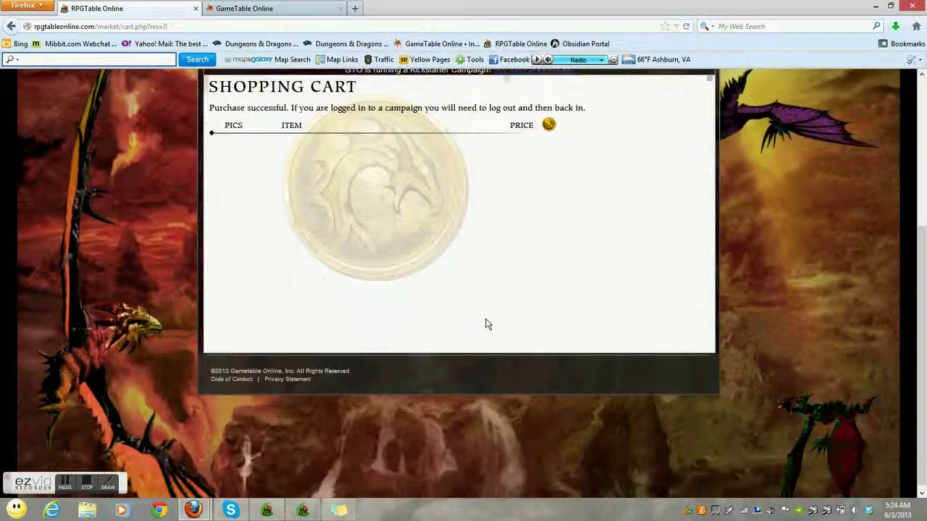
scroll(486, 321, up, 3)
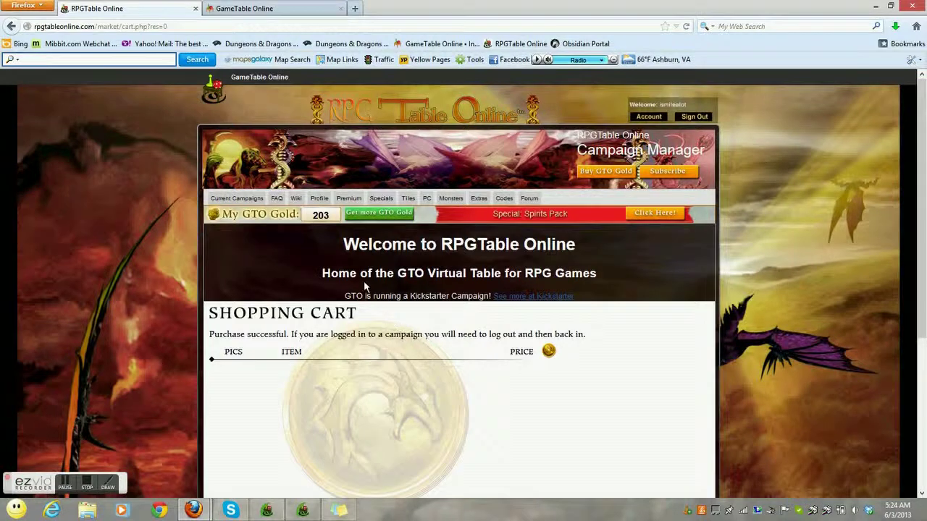
- Return from Current Campaigns to the village manor game table window
click(237, 199)
scroll(346, 322, down, 2)
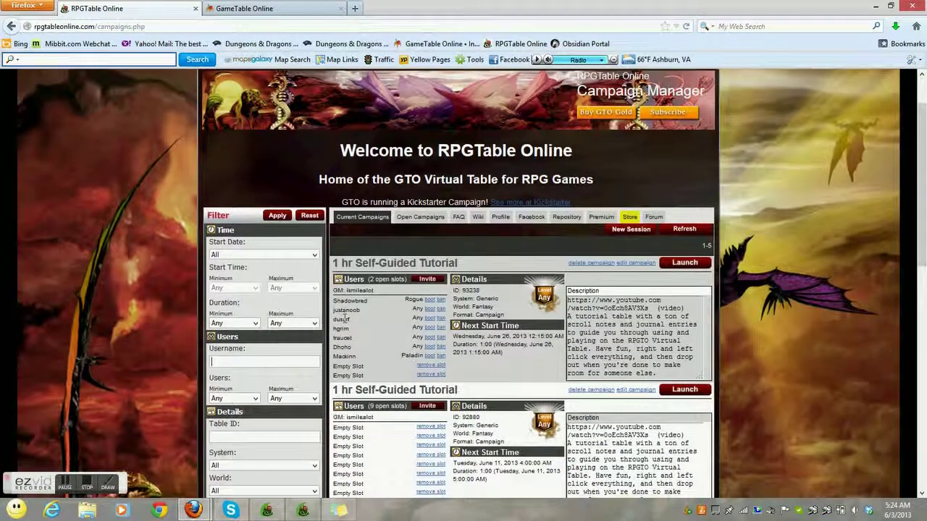
scroll(345, 319, down, 6)
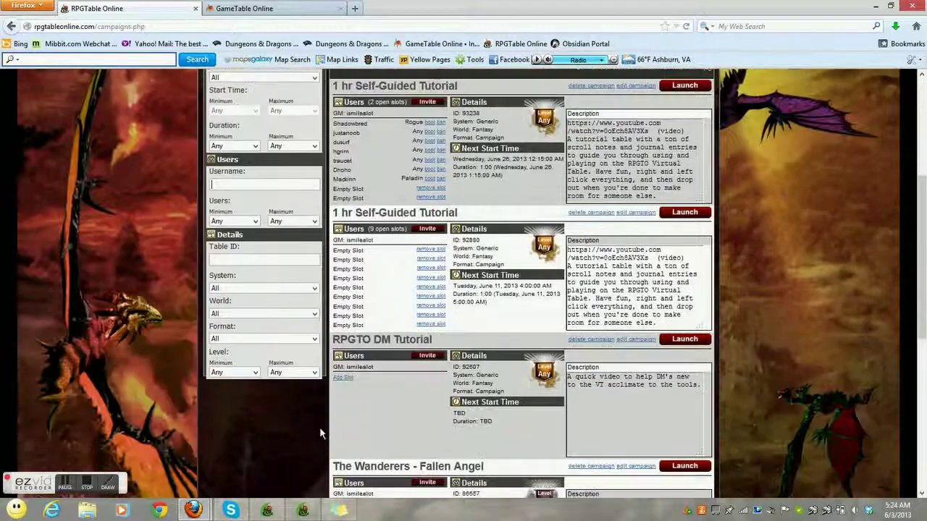
click(305, 511)
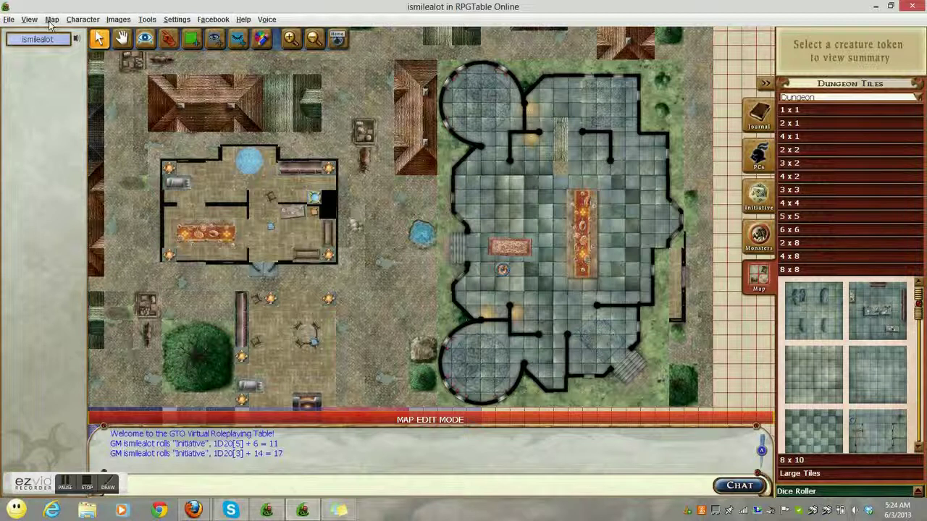
click(10, 20)
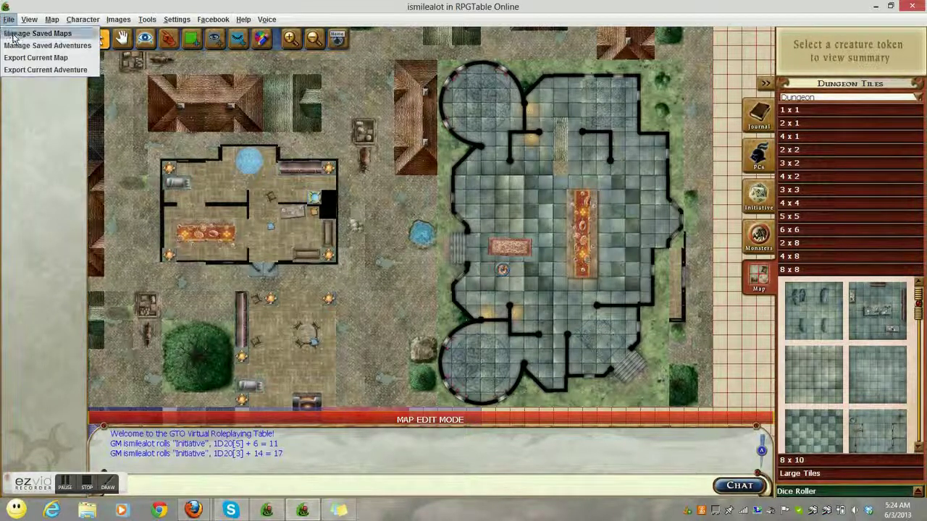
- Start a new blank map and import H2-A2-1 Grimmerzhul from the last page of saved maps
mouse_move(35, 21)
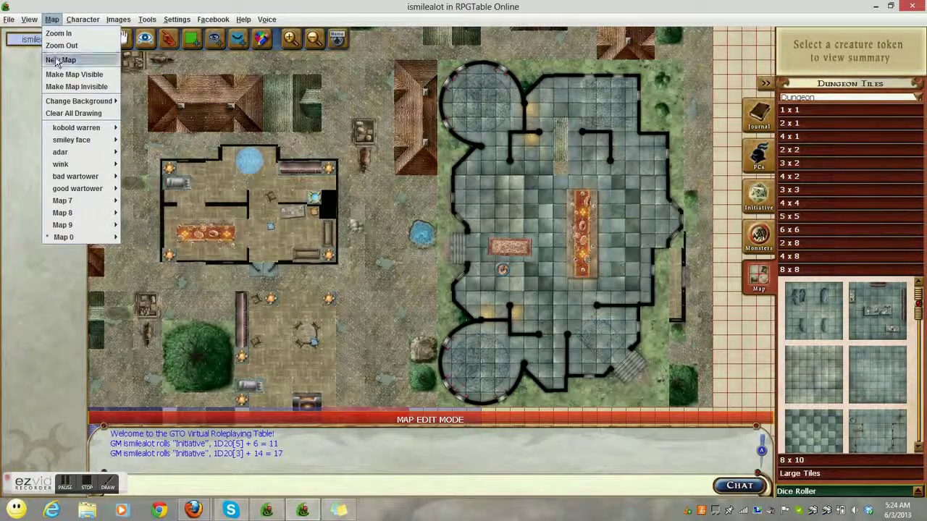
click(20, 24)
click(10, 20)
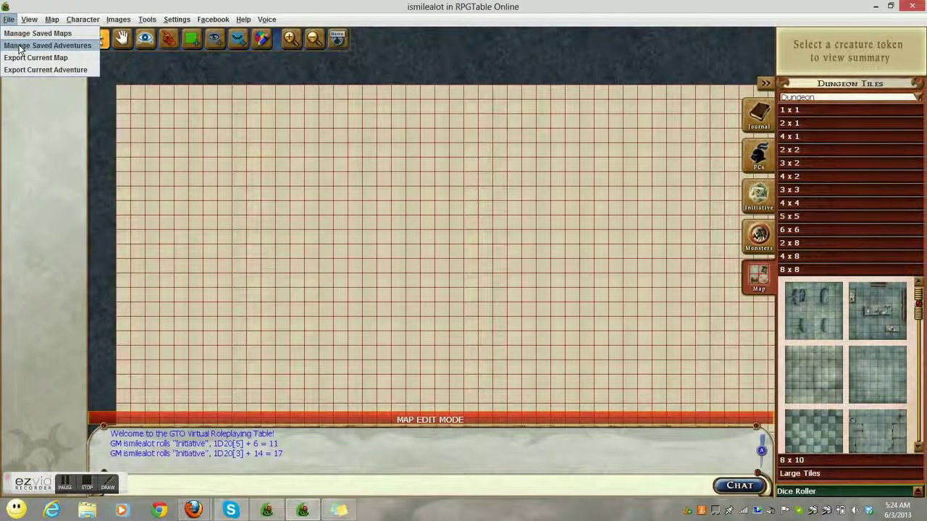
click(21, 34)
click(467, 334)
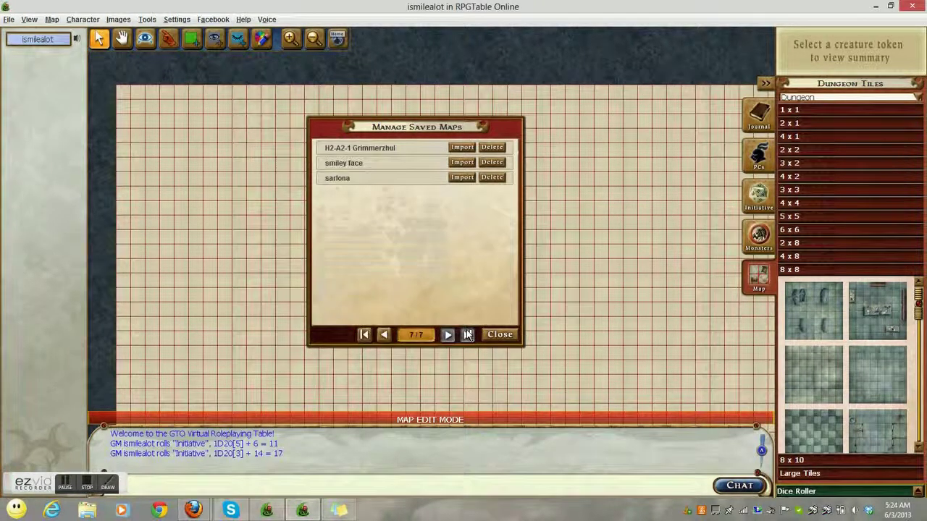
click(463, 147)
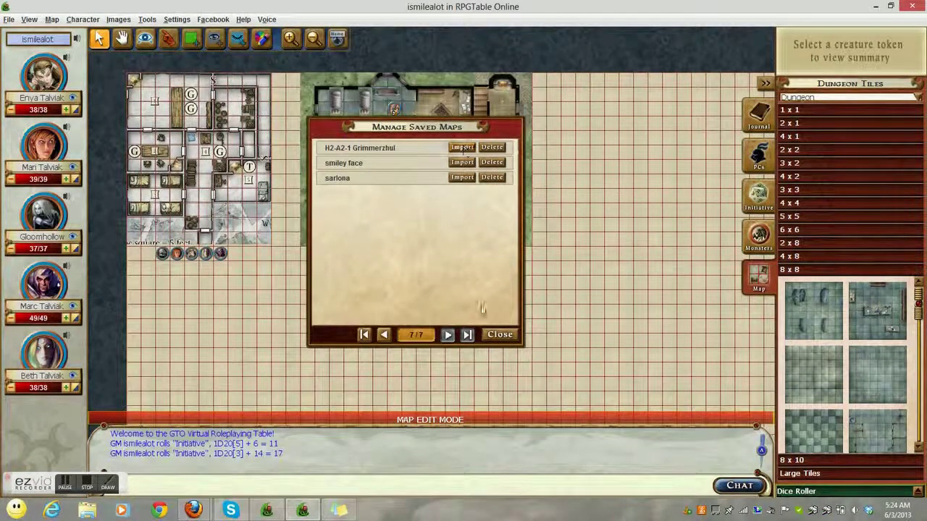
click(500, 335)
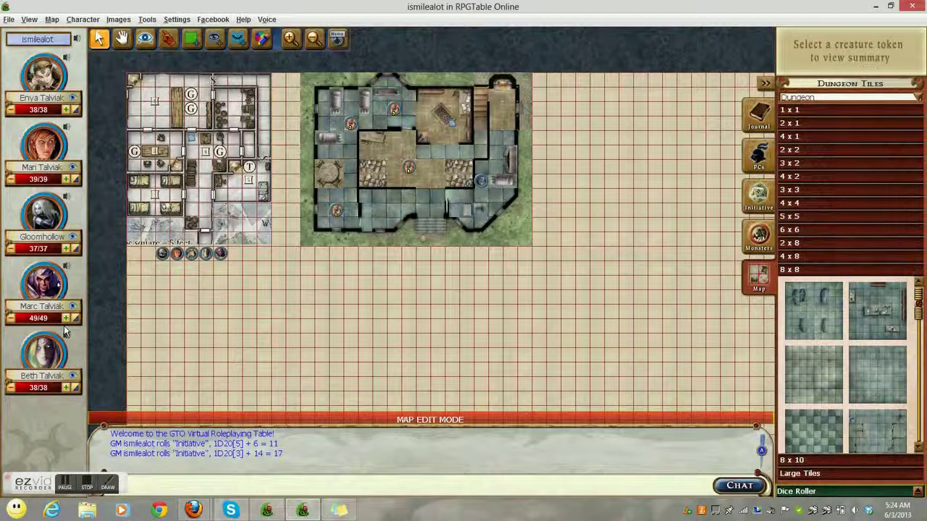
- Add the whole party to the initiative order, then return to the Monsters tokens panel
click(758, 234)
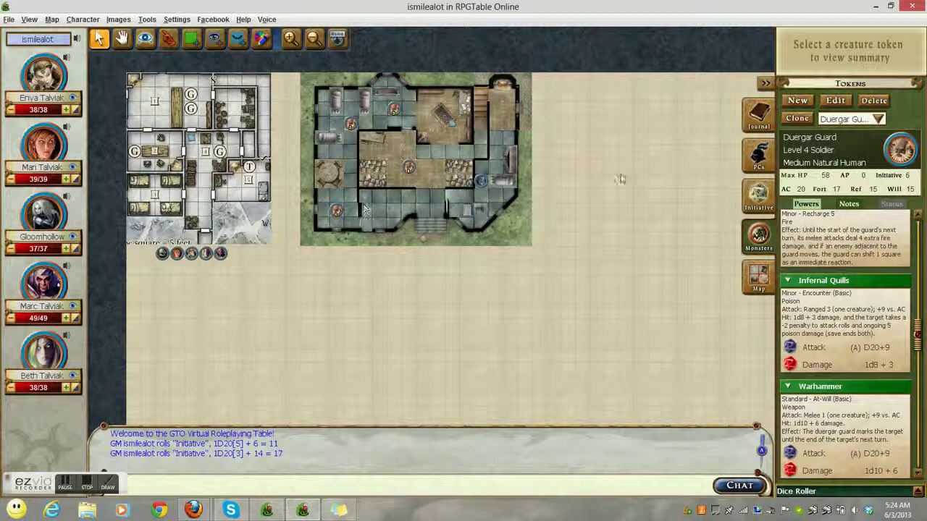
click(878, 119)
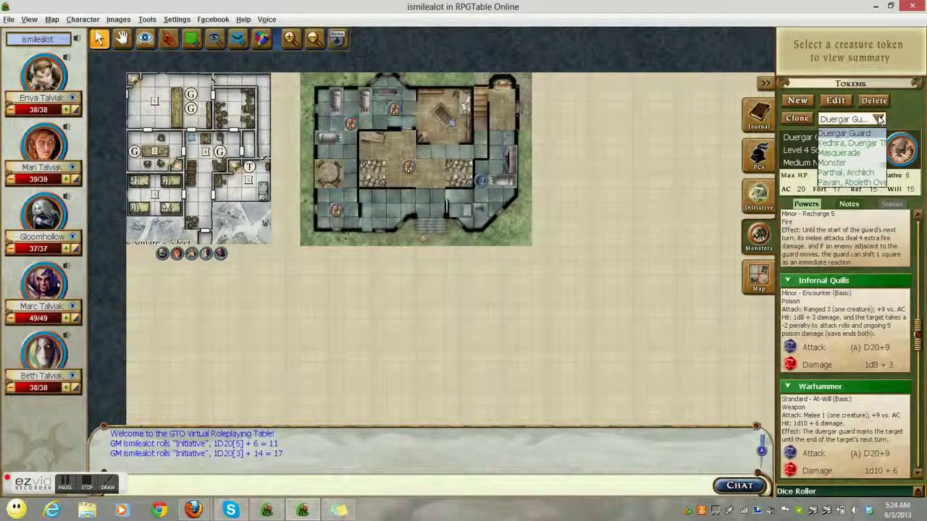
click(835, 184)
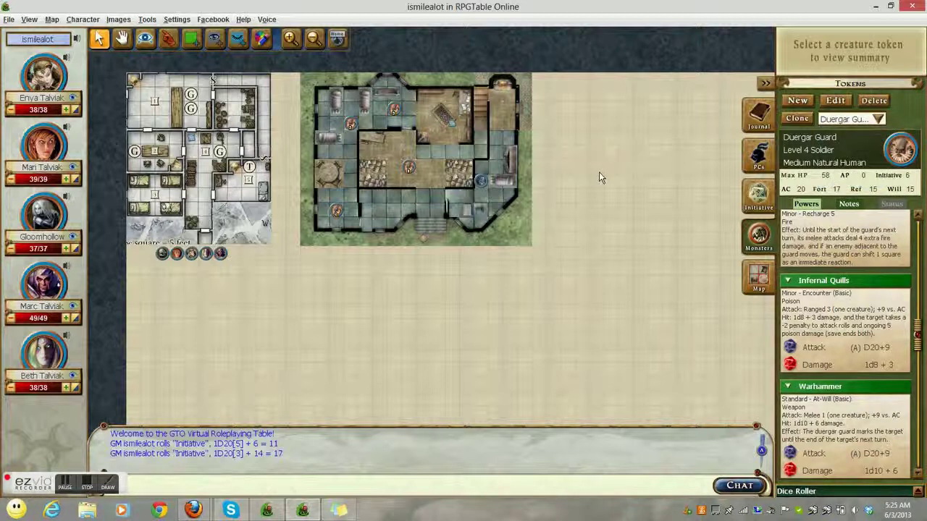
click(758, 194)
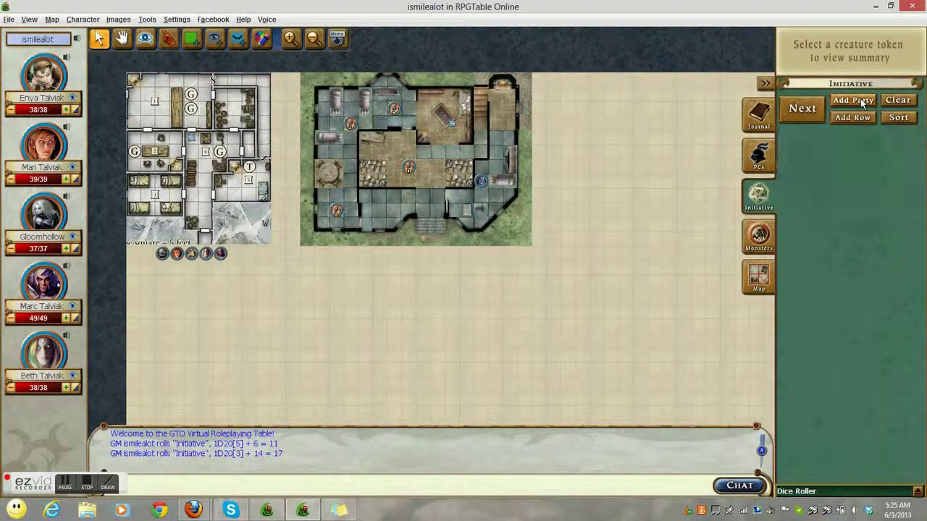
click(860, 101)
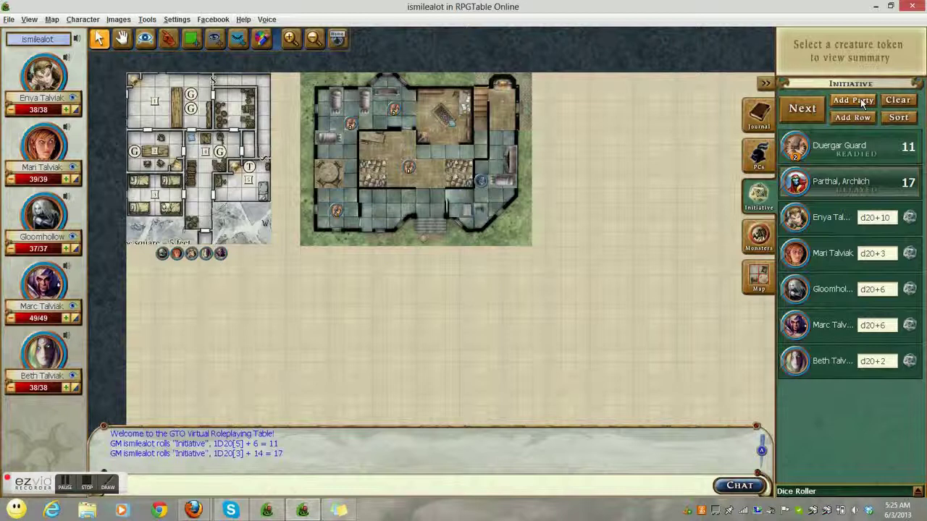
click(759, 238)
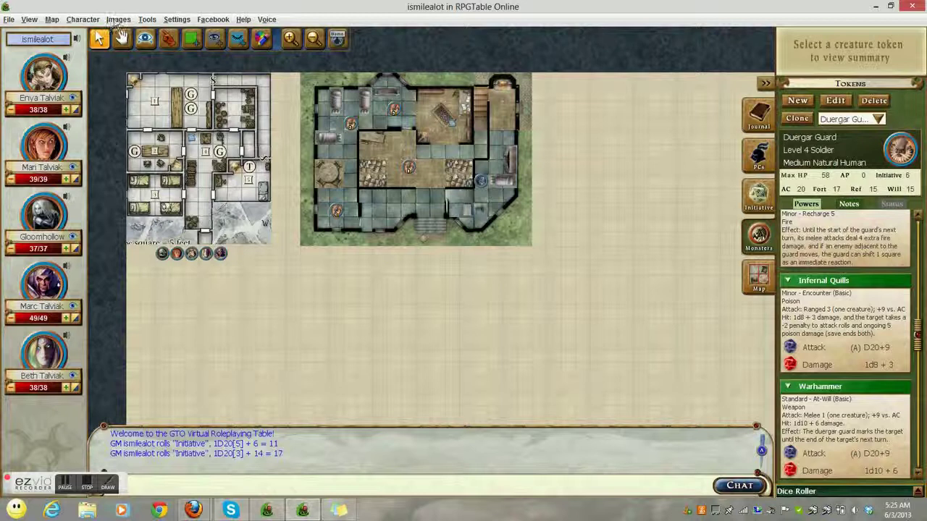
- Create a new generic monster using the white-haired Medium character token
click(84, 20)
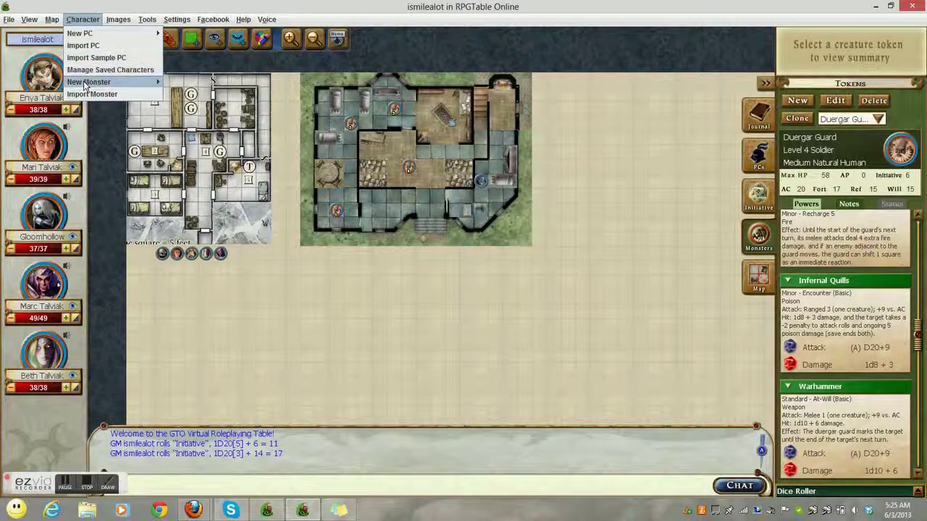
mouse_move(85, 87)
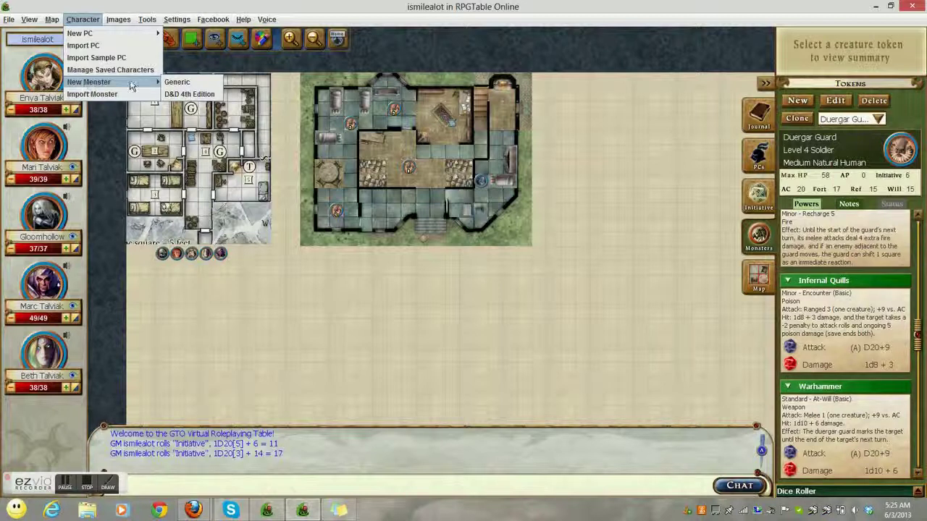
click(176, 83)
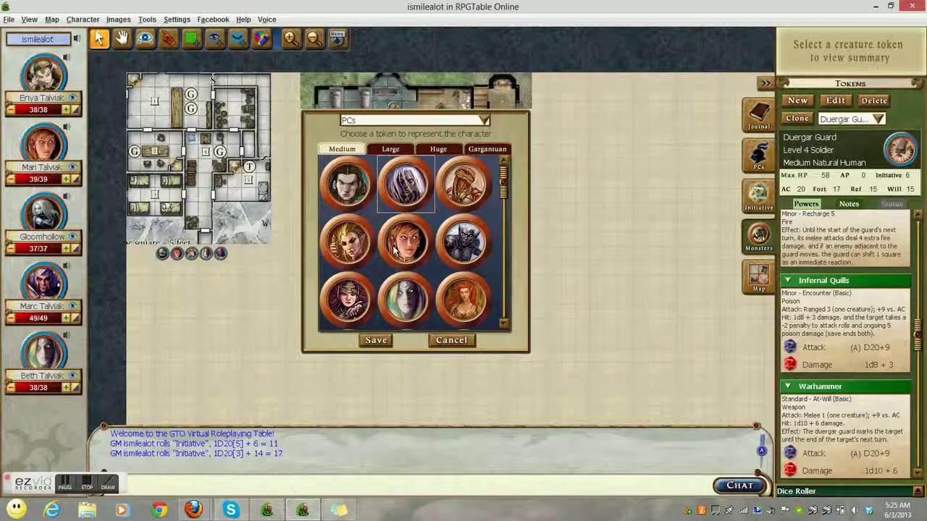
click(404, 183)
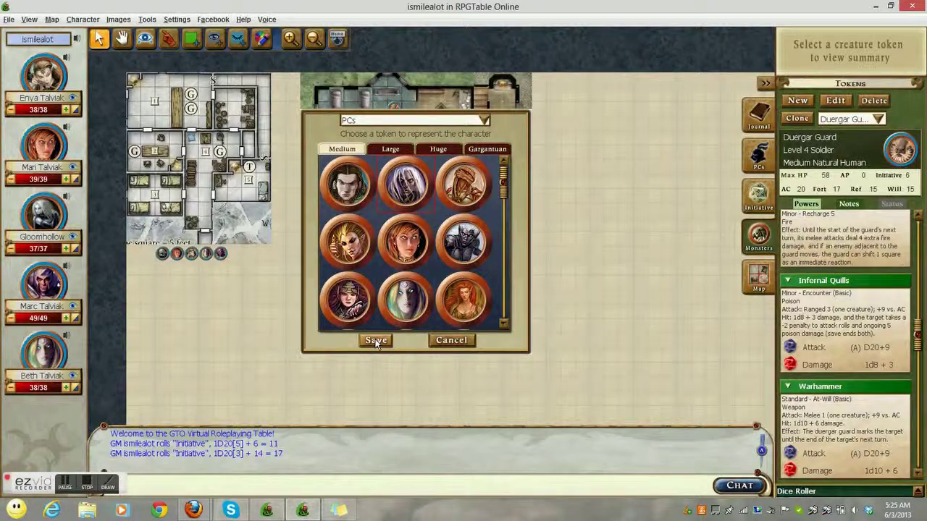
click(376, 341)
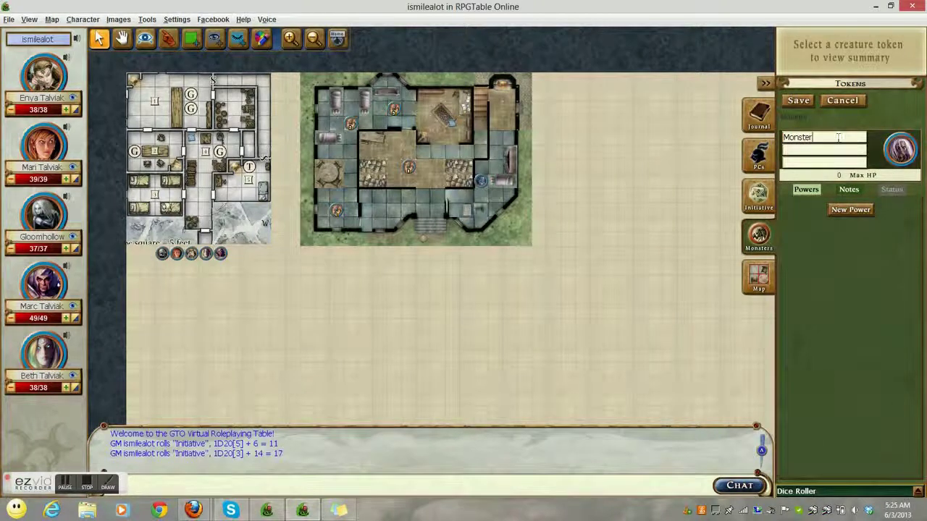
- Name the monster Bugs, label it level 30 nuisance, and add a blank New Power
drag(814, 137, 778, 140)
text(Bug)
text(level)
text( 30)
key(Tab)
text(nuisance)
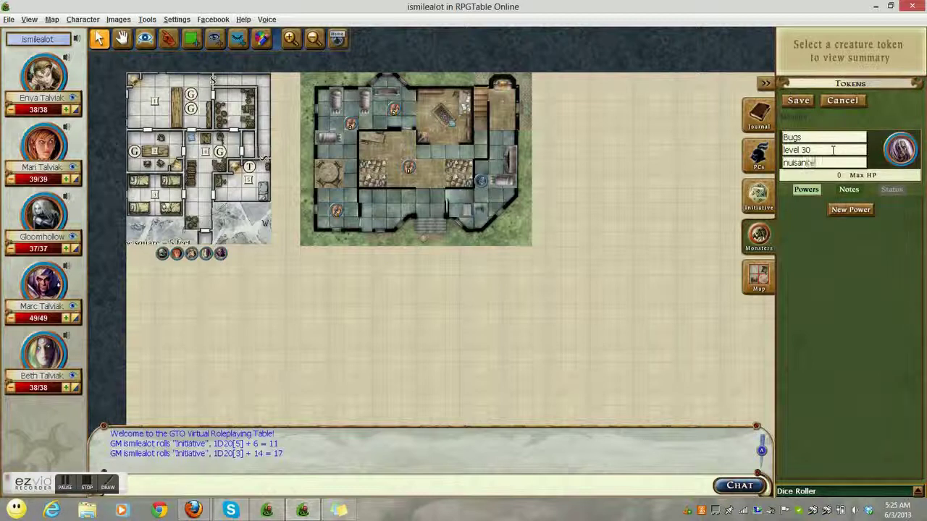
click(851, 209)
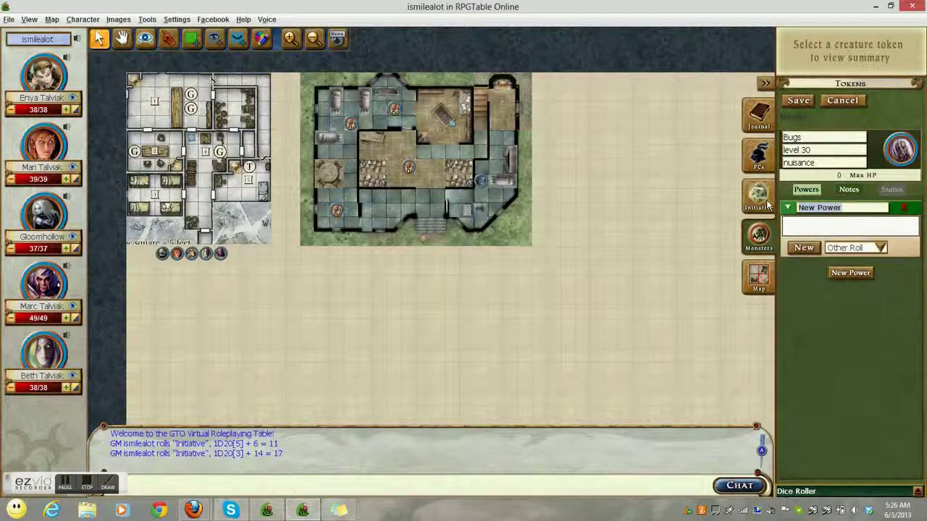
- Title the power What's up Doc and add an Other Roll 'Holds Up Carrot' rolling 8d6
text(What's up Do)
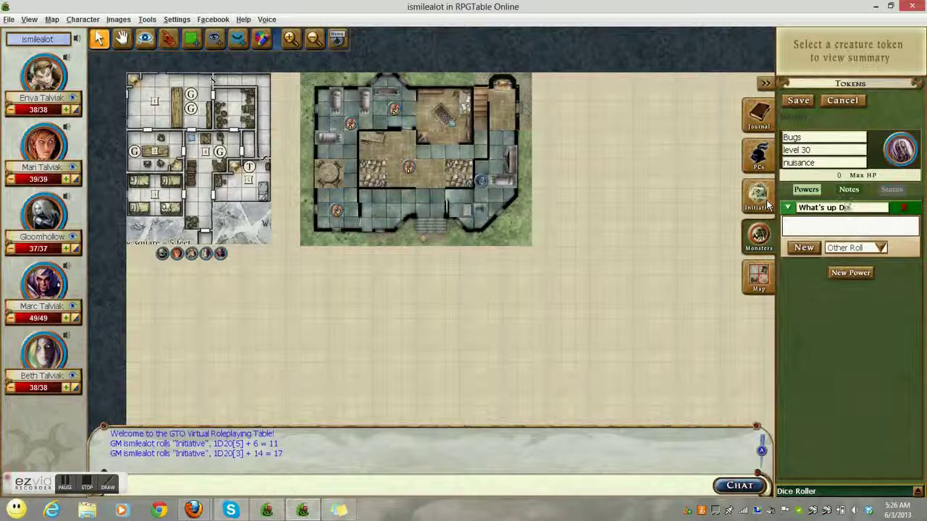
text(c)
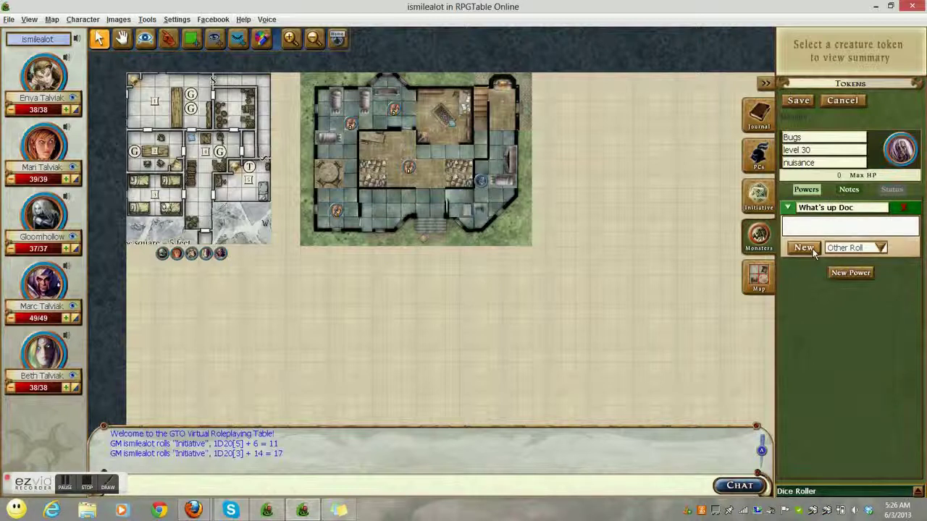
click(881, 248)
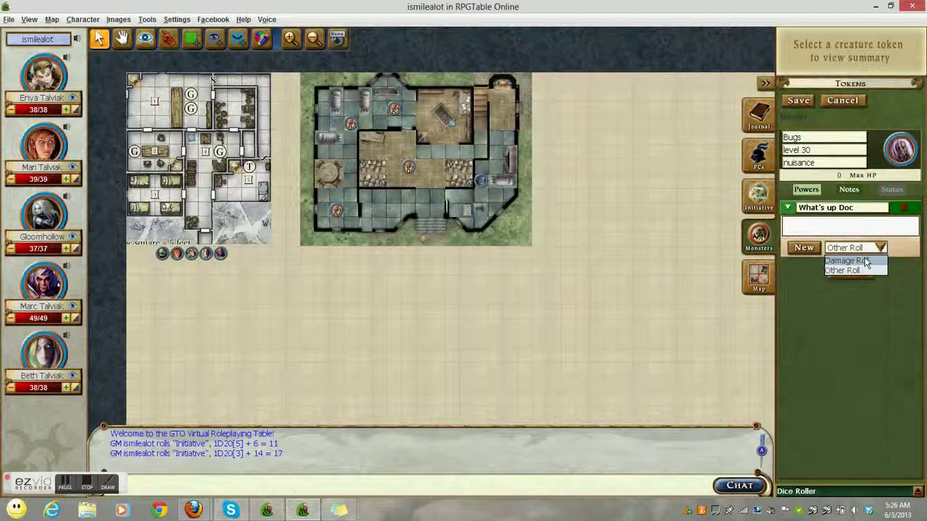
click(860, 270)
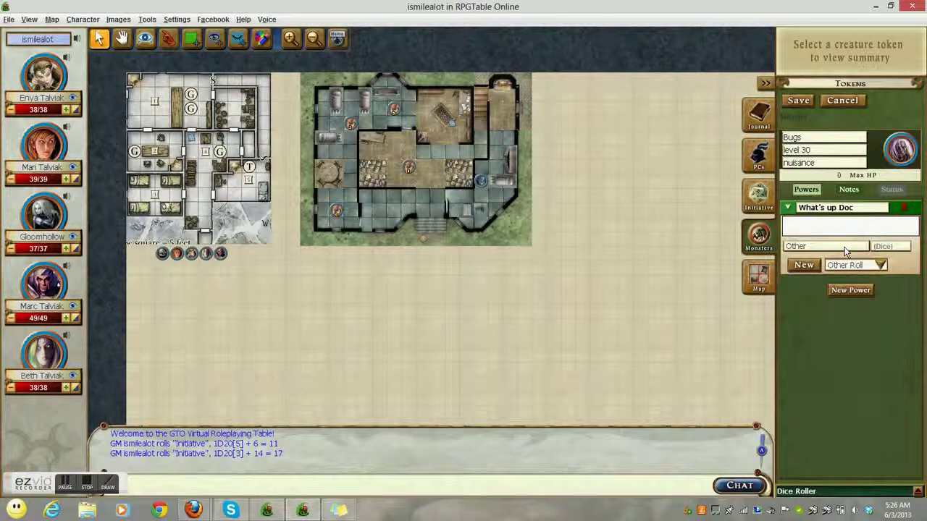
double_click(844, 251)
text(Holds Up Carrot)
key(Tab)
text(8d)
- Add a 10d12 Damage Annoyance roll, appending '& face purns red and steam comes out' to its name
click(883, 266)
click(839, 275)
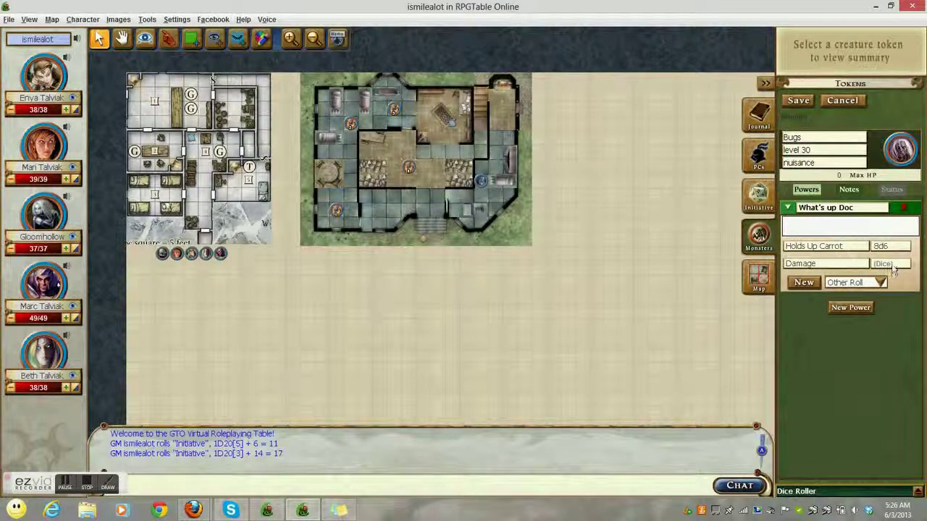
click(837, 265)
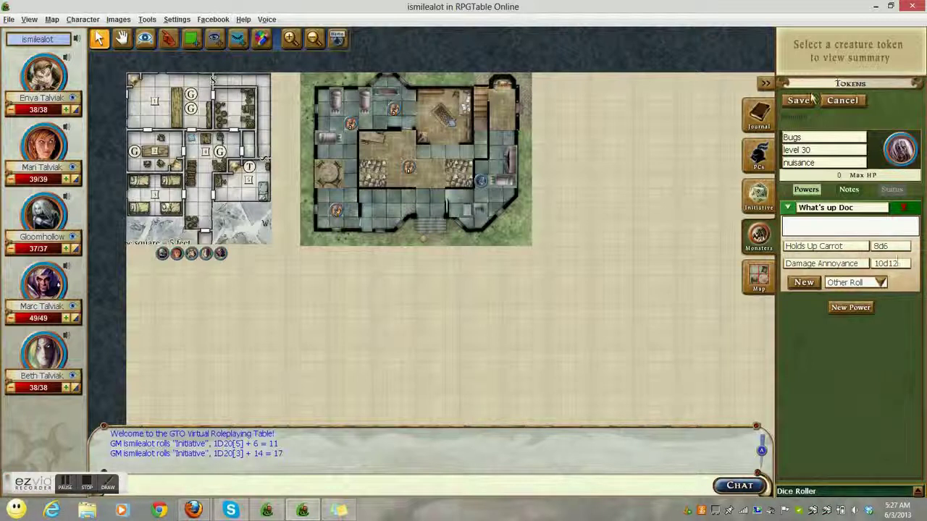
click(862, 266)
text(&)
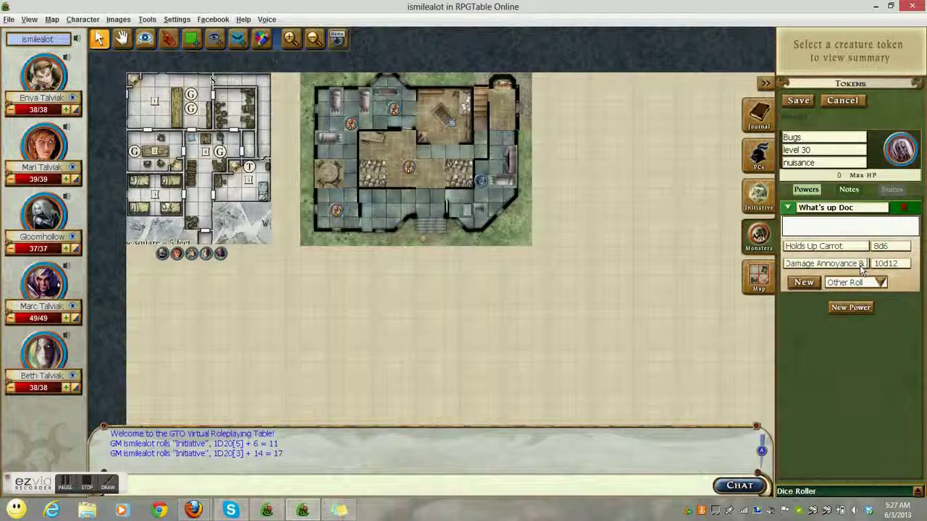
text( face pu)
text(rns red)
text( and)
text( steam co)
text(mes out)
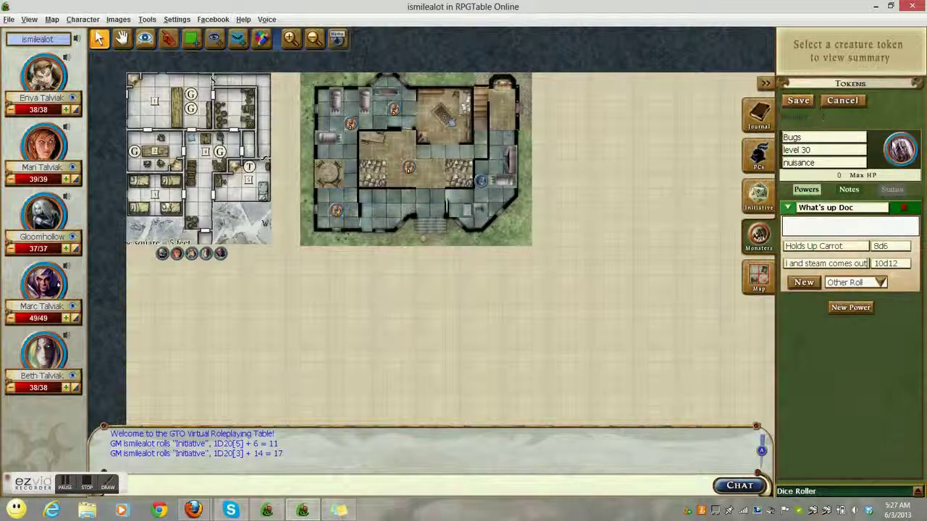
- Open the token choices for the Bugs portrait and page through the default token set
click(910, 159)
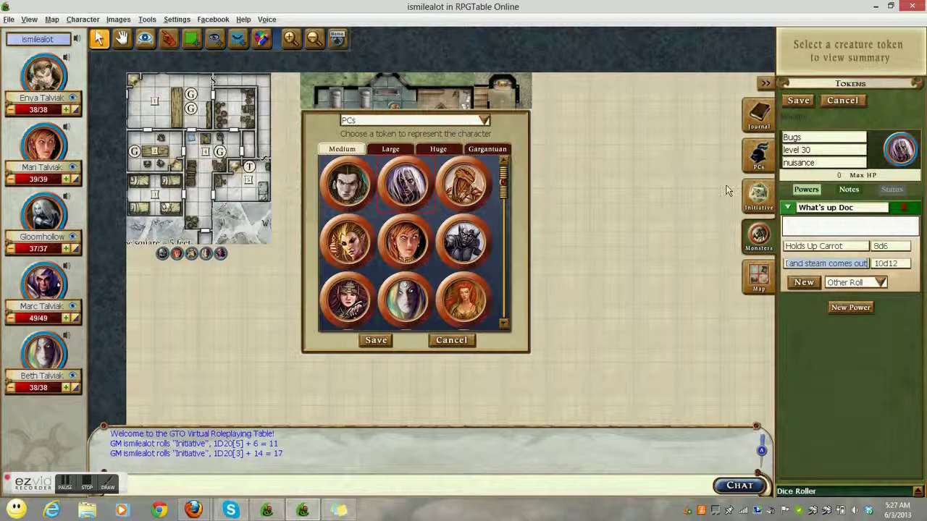
click(503, 324)
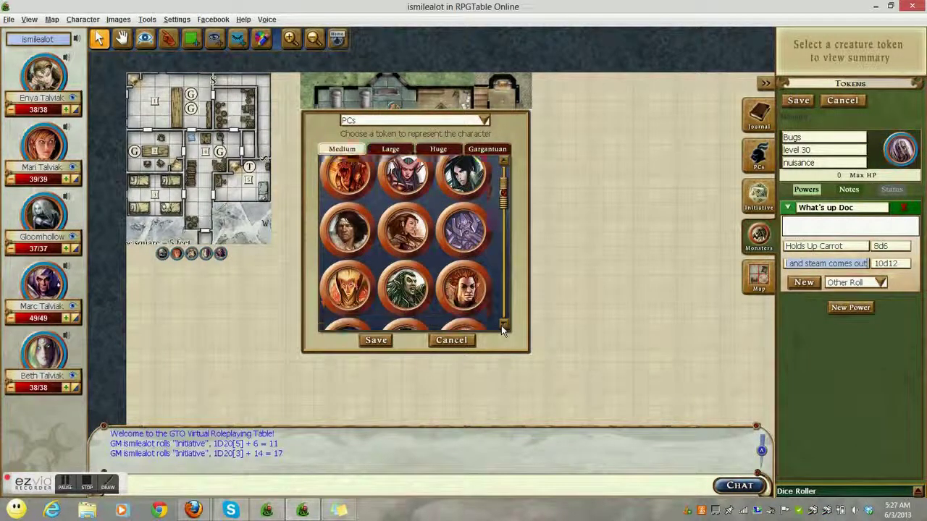
click(503, 325)
click(503, 324)
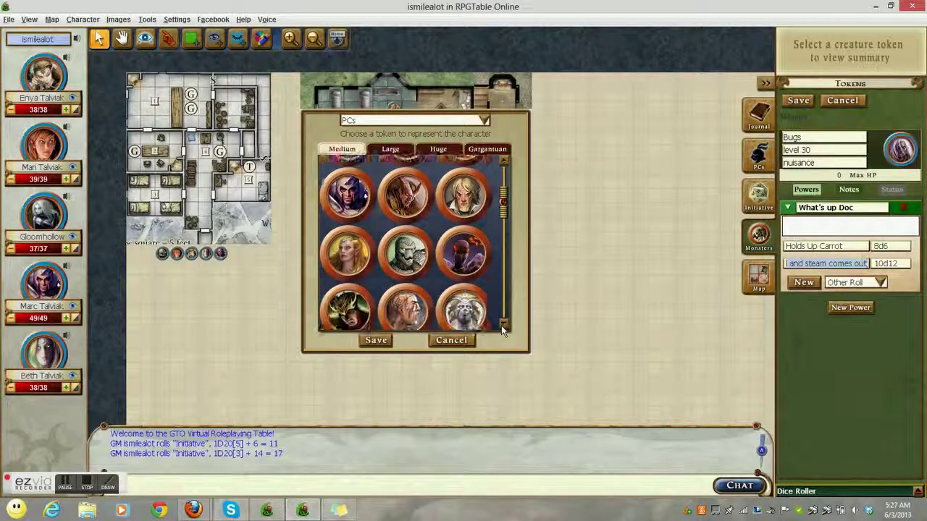
click(504, 324)
click(504, 325)
click(503, 325)
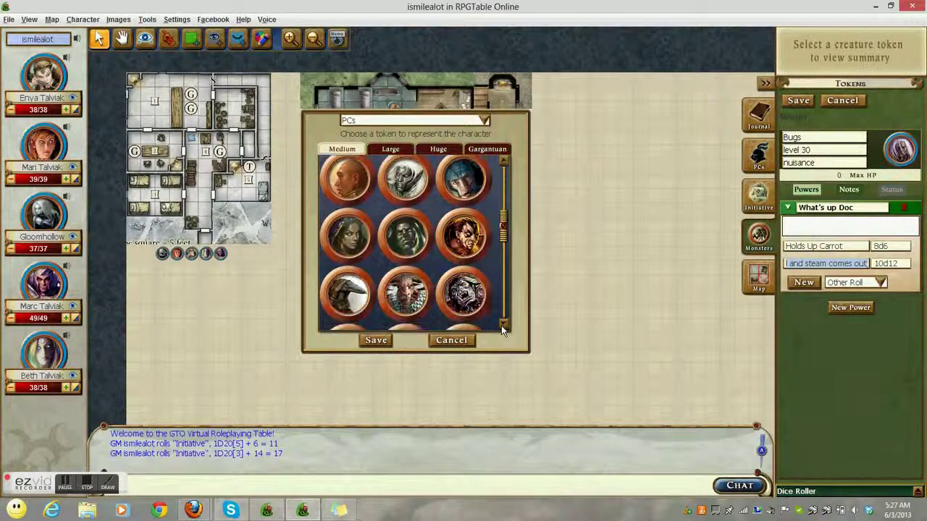
click(503, 324)
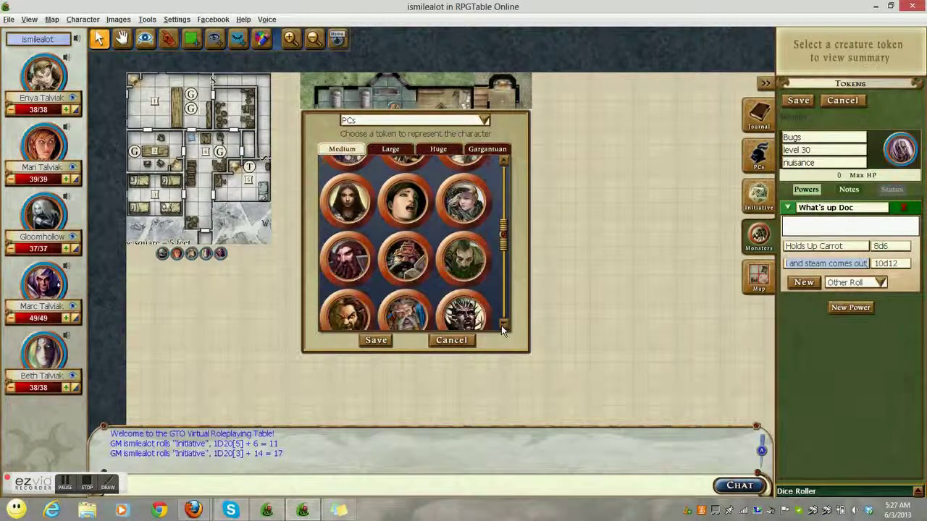
click(503, 324)
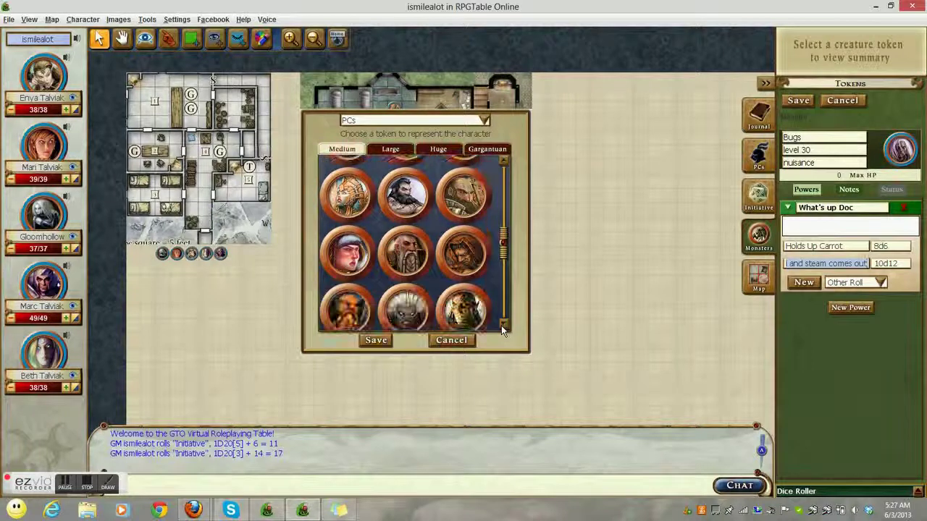
click(503, 324)
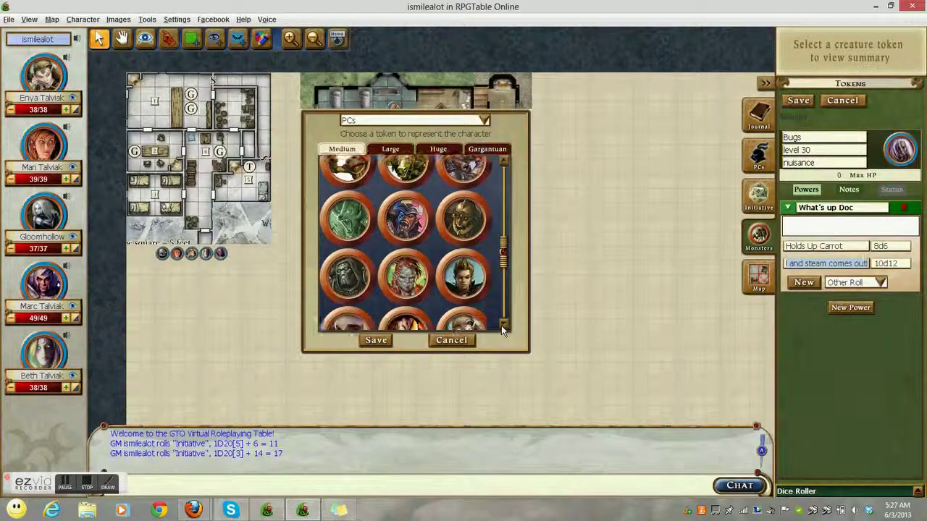
click(504, 324)
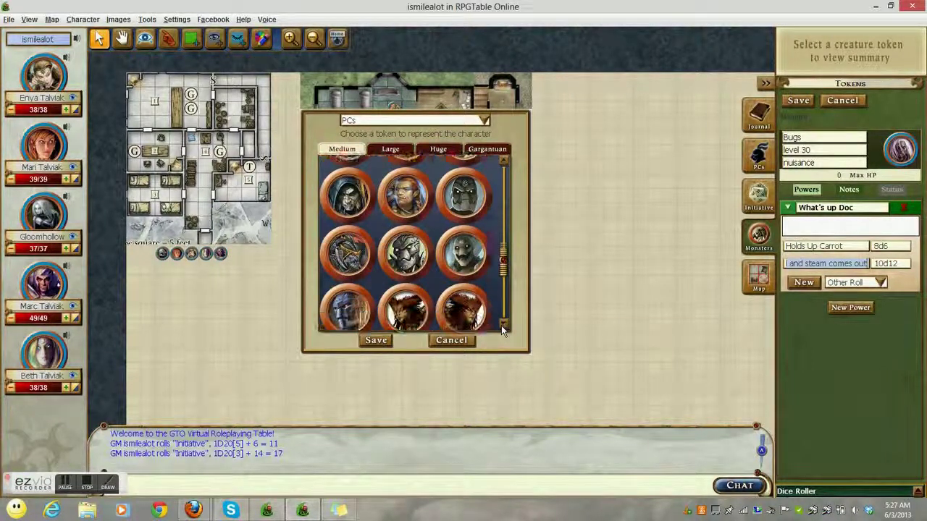
click(503, 324)
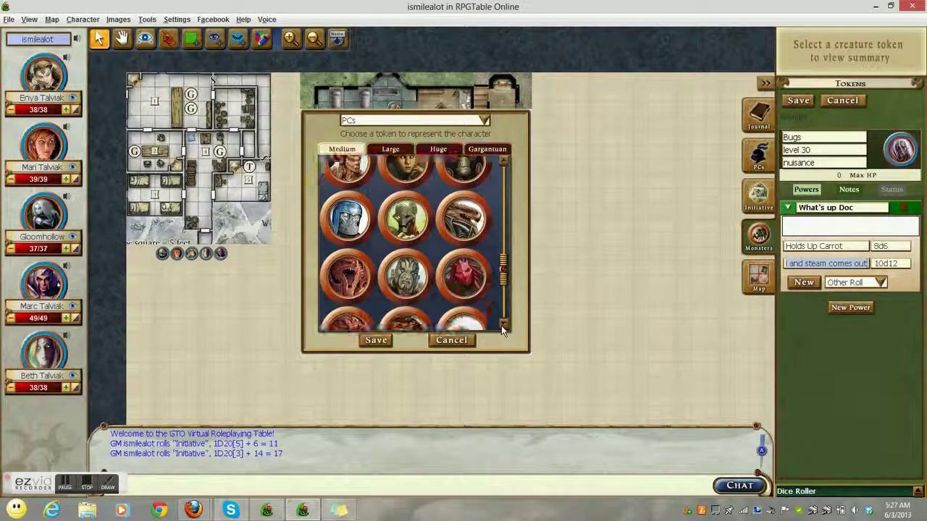
click(503, 324)
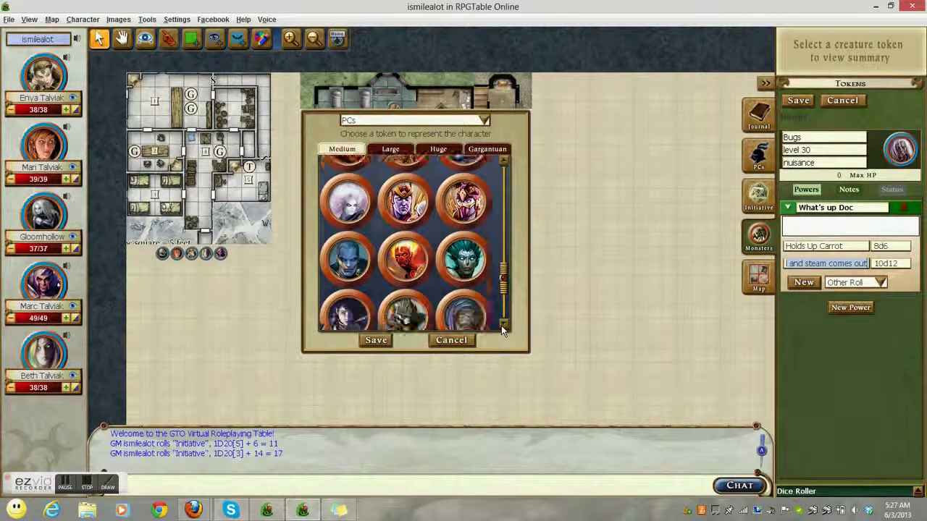
click(503, 324)
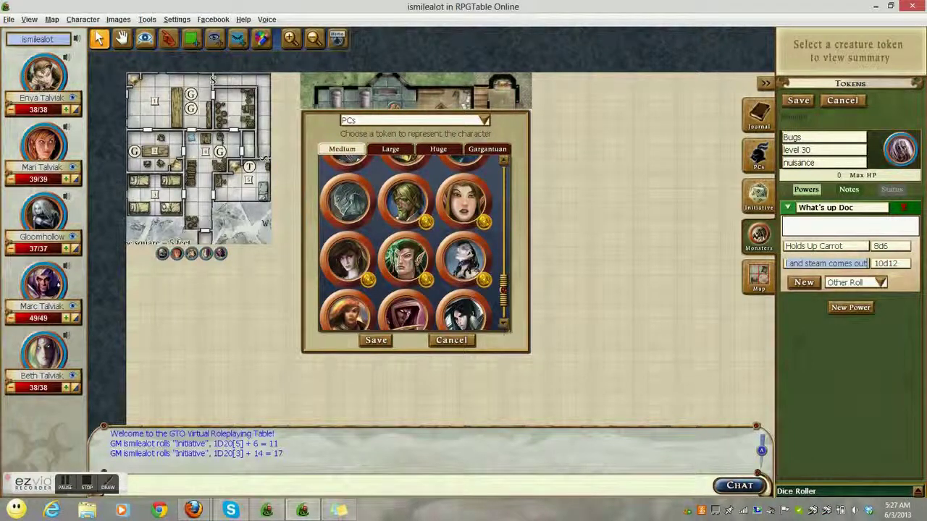
- Switch to the Monsters token set and pick the bunny-like creature token for Bugs
click(485, 120)
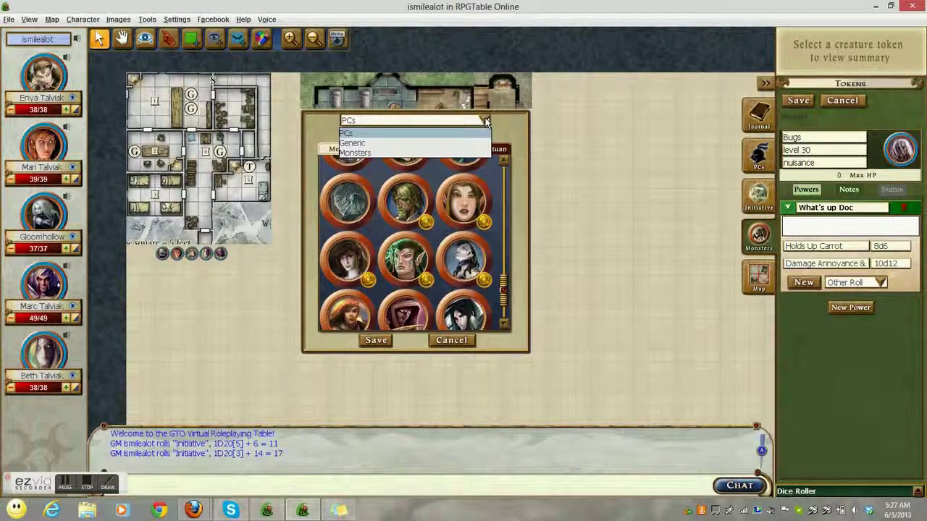
click(370, 153)
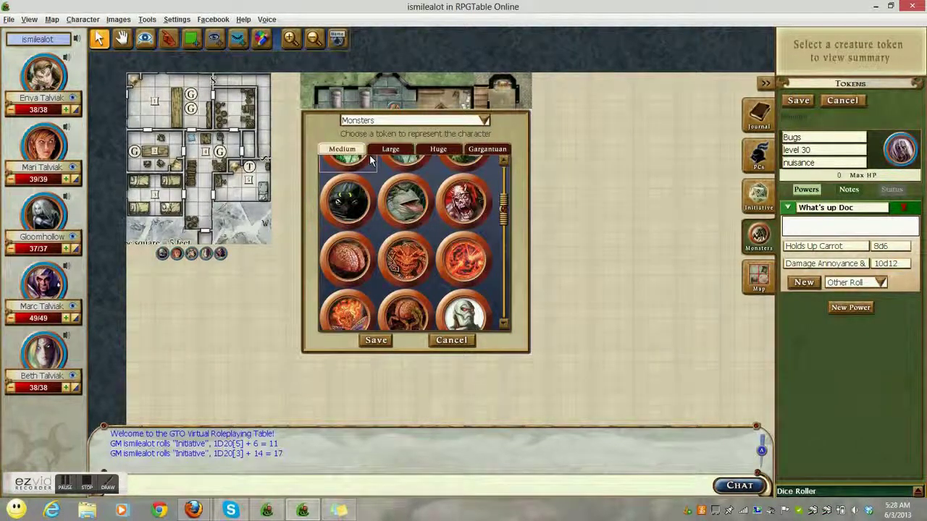
drag(511, 213, 513, 171)
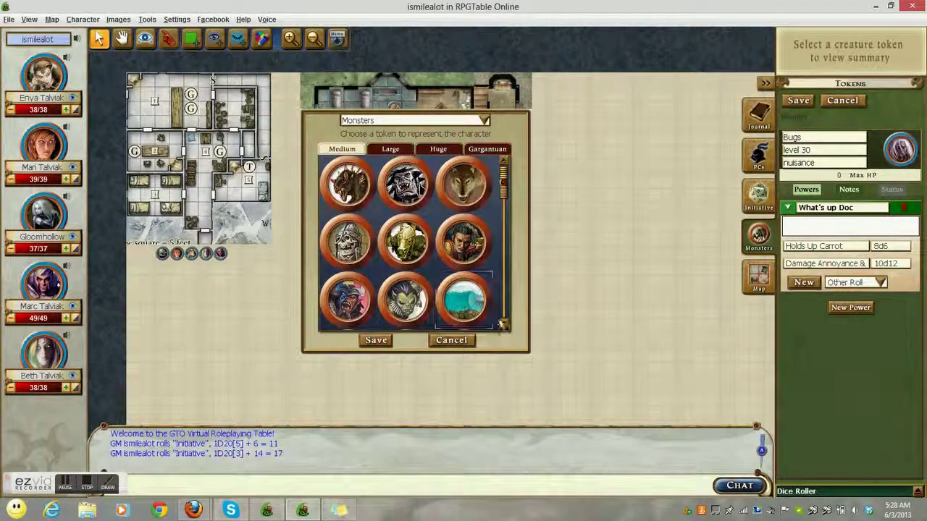
click(503, 324)
scroll(503, 324, down, 3)
scroll(503, 324, down, 3)
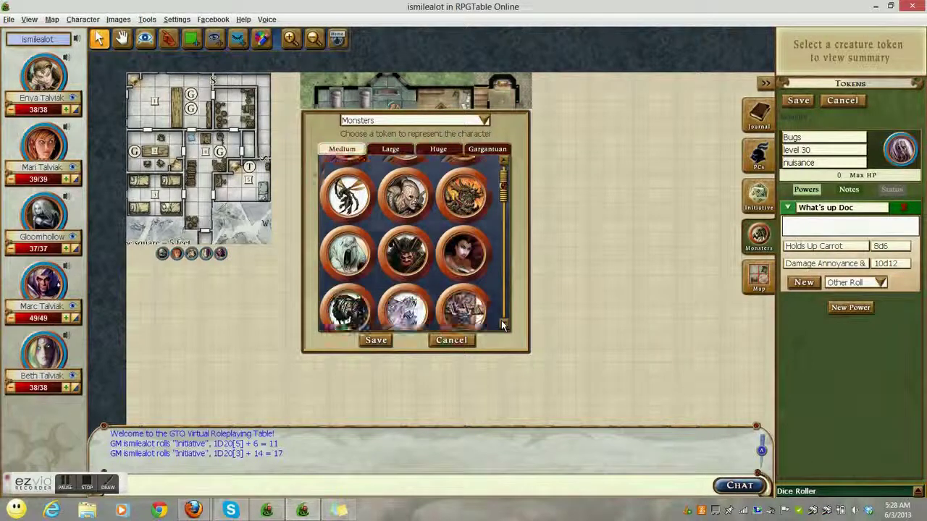
click(376, 340)
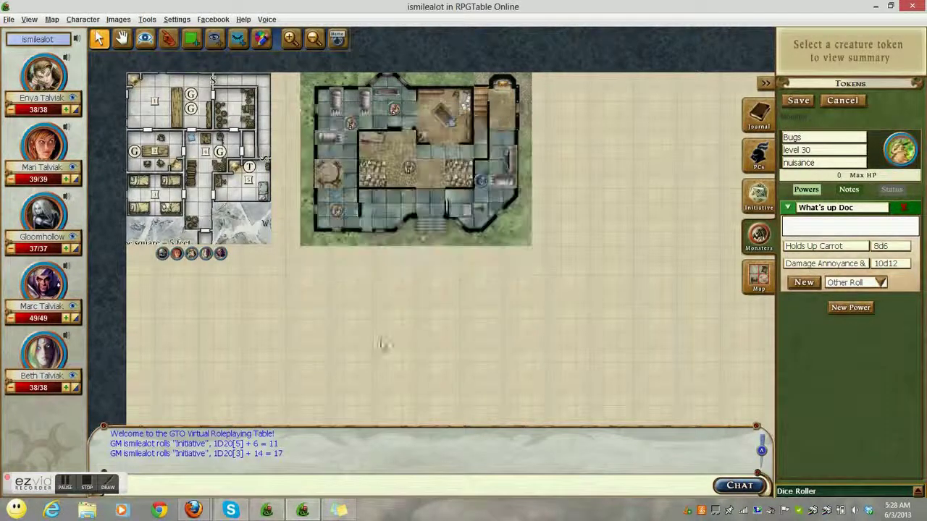
- Save Bugs with its What's up Doc power, then load the saved map 'wink' from the Map menu
click(796, 100)
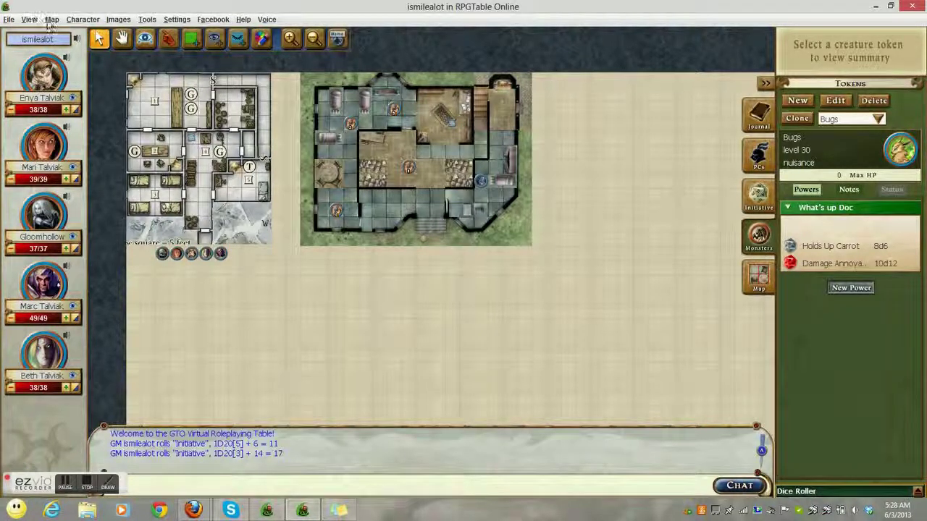
click(52, 23)
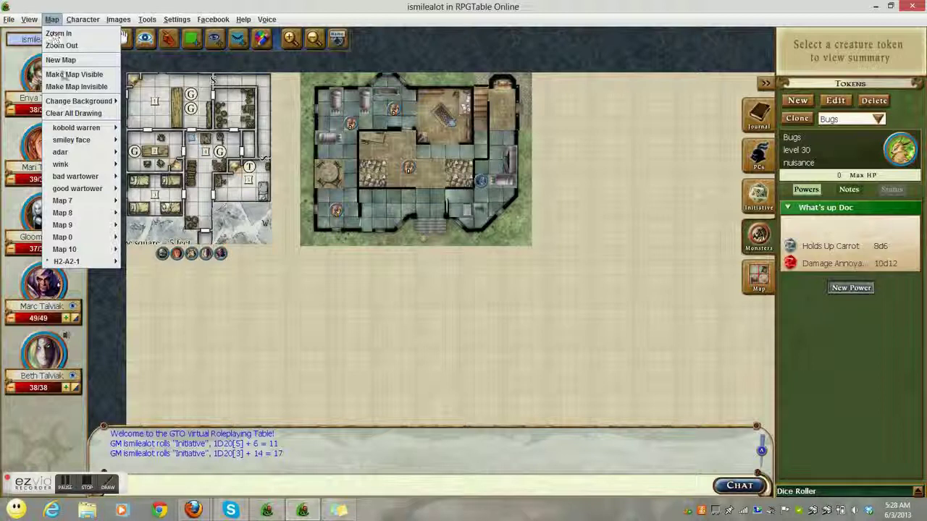
mouse_move(73, 164)
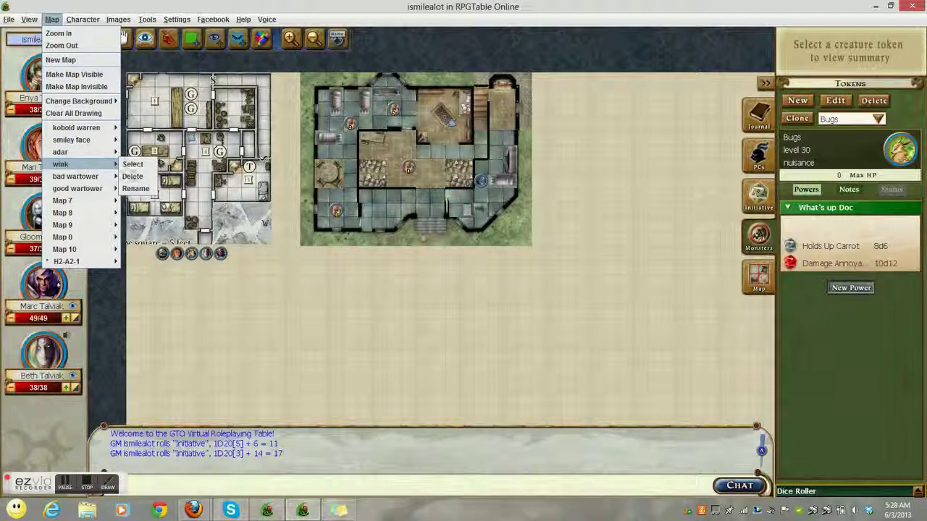
click(138, 166)
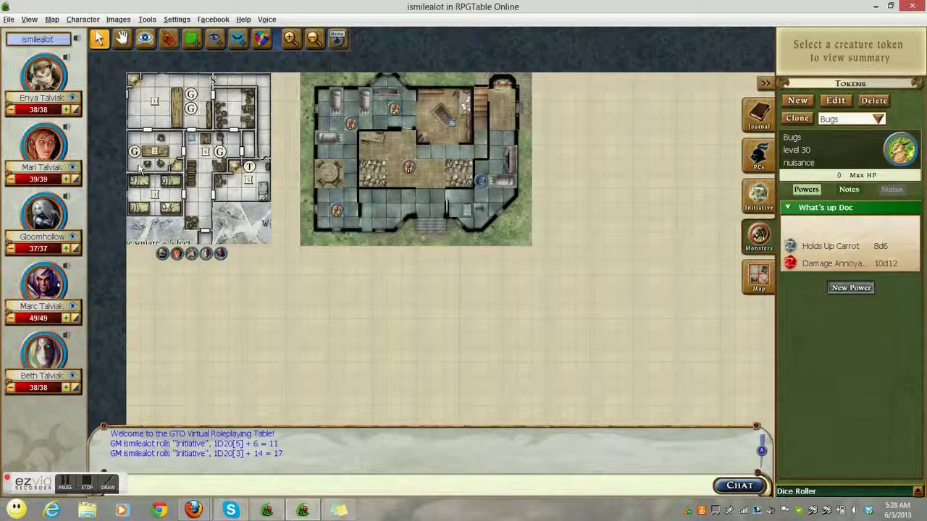